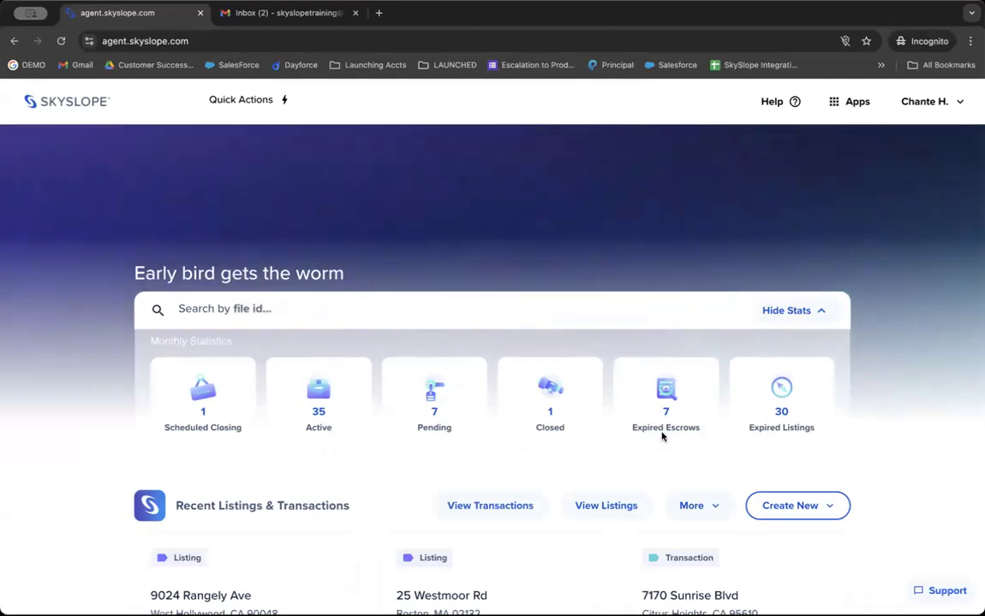
Return to the agent dashboard home page and close the quick actions panel.
scroll(325, 394, "down", 2)
scroll(325, 394, "up", 2)
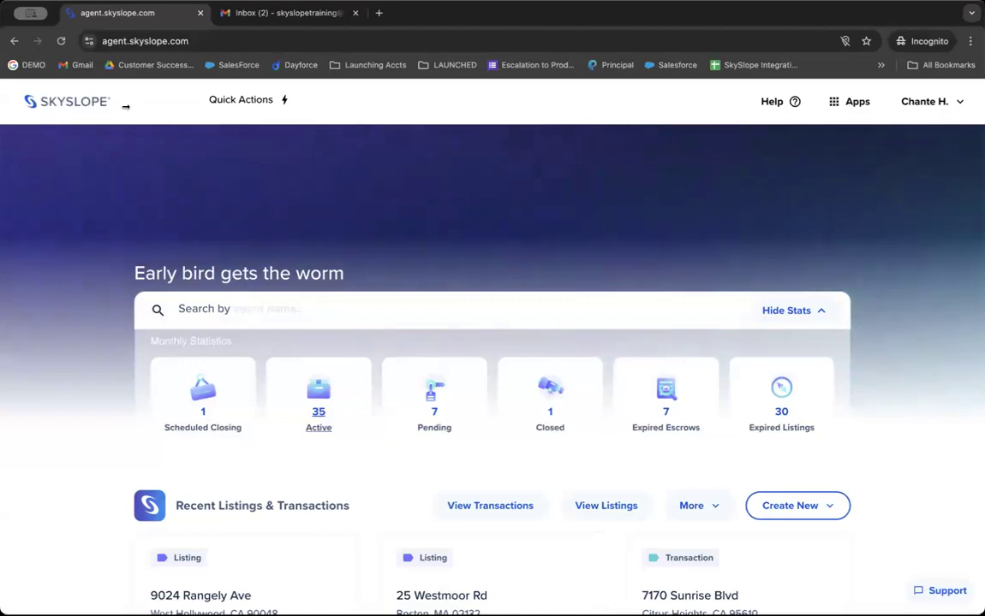
left_click(68, 104)
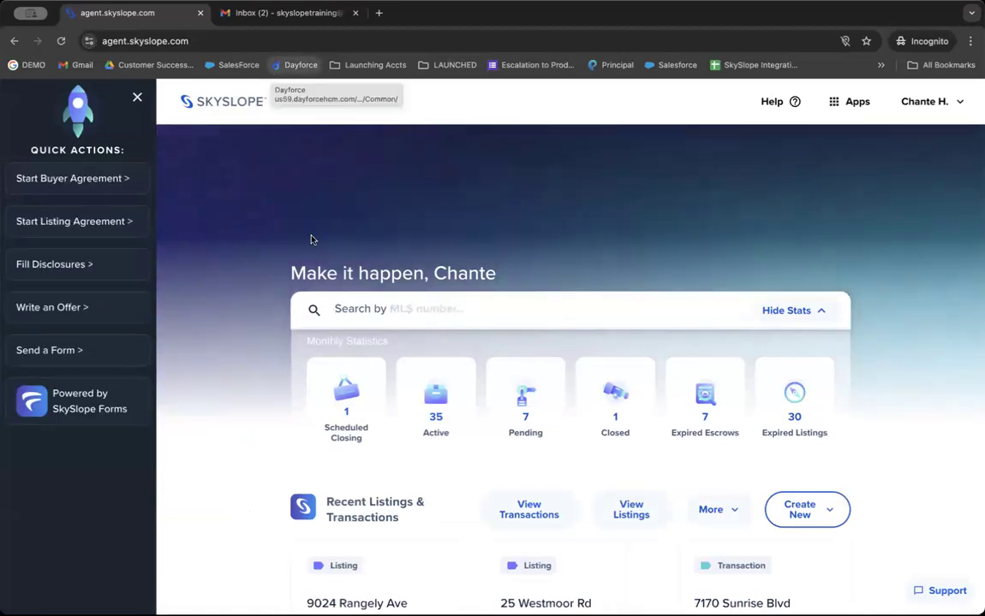
left_click(137, 97)
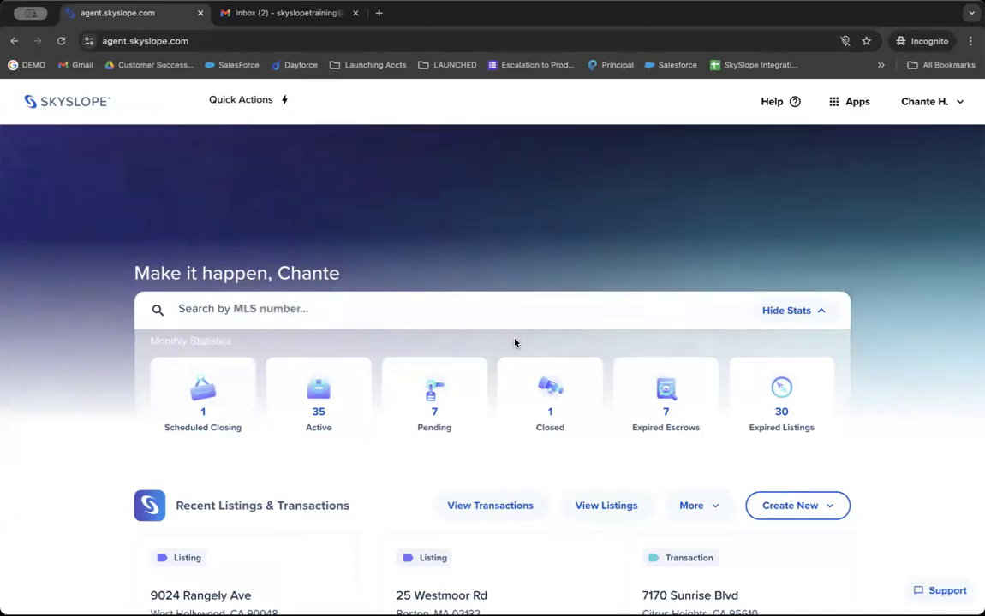
Open the SkySlope Support help center and search its articles for 'agent'.
left_click(794, 104)
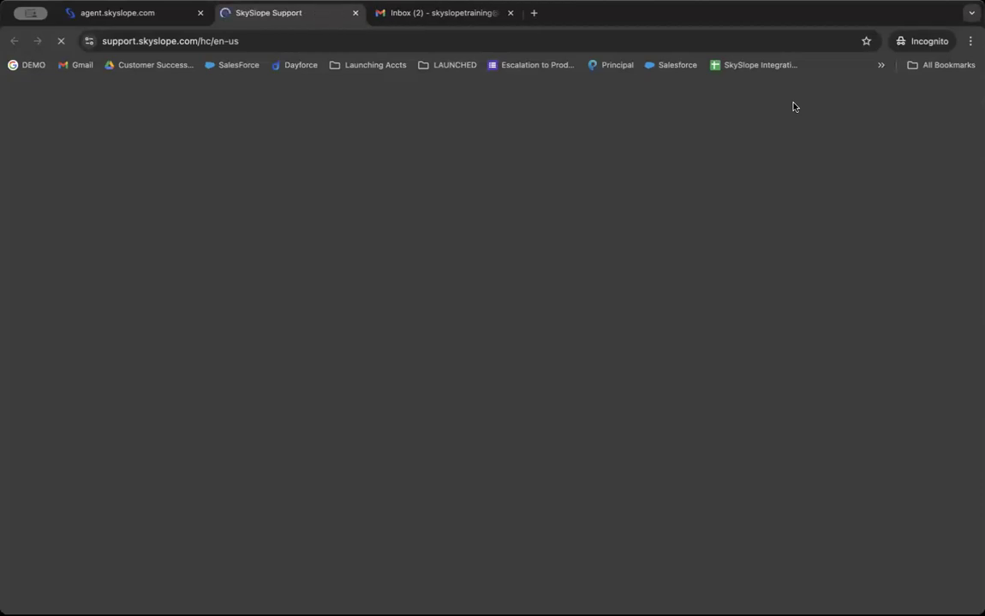
scroll(743, 110, "down", 3)
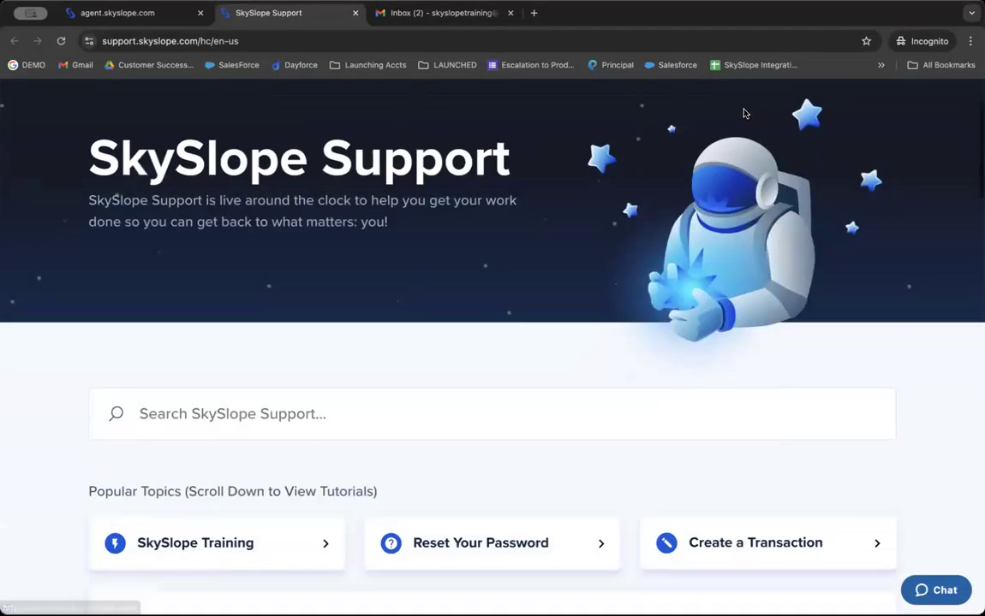
left_click(472, 391)
type("agent")
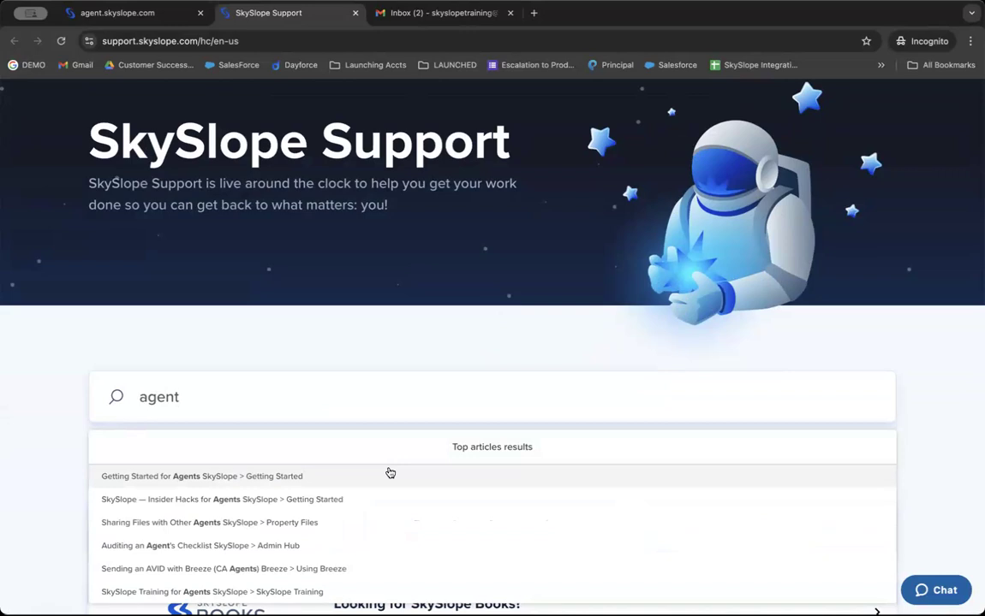
left_click(276, 310)
Review the Browse Tutorials by Product and Popular Topics sections, start a chat, then return to the dashboard.
scroll(277, 309, "down", 5)
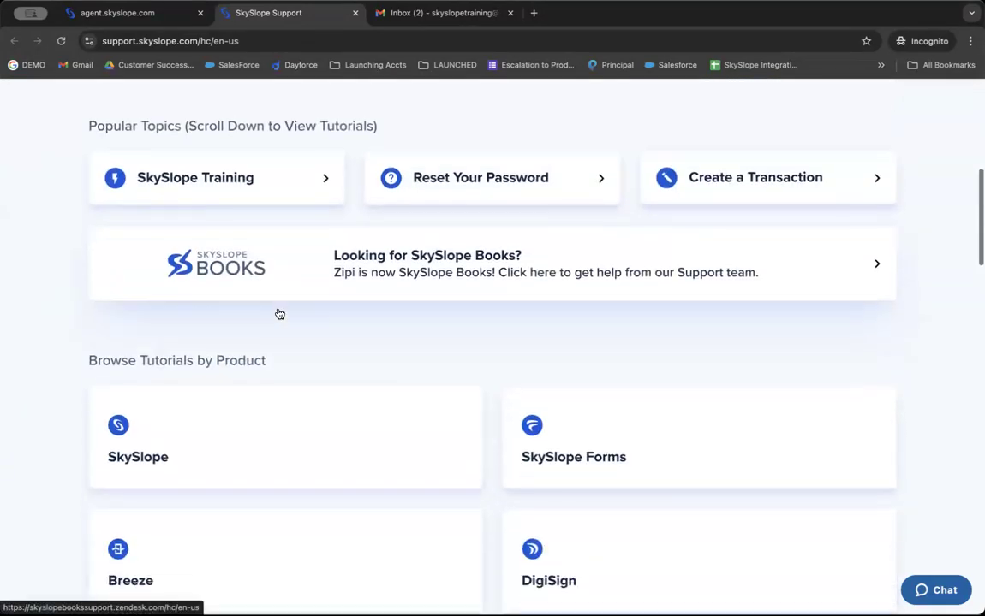
scroll(279, 314, "down", 1)
triple_click(223, 283)
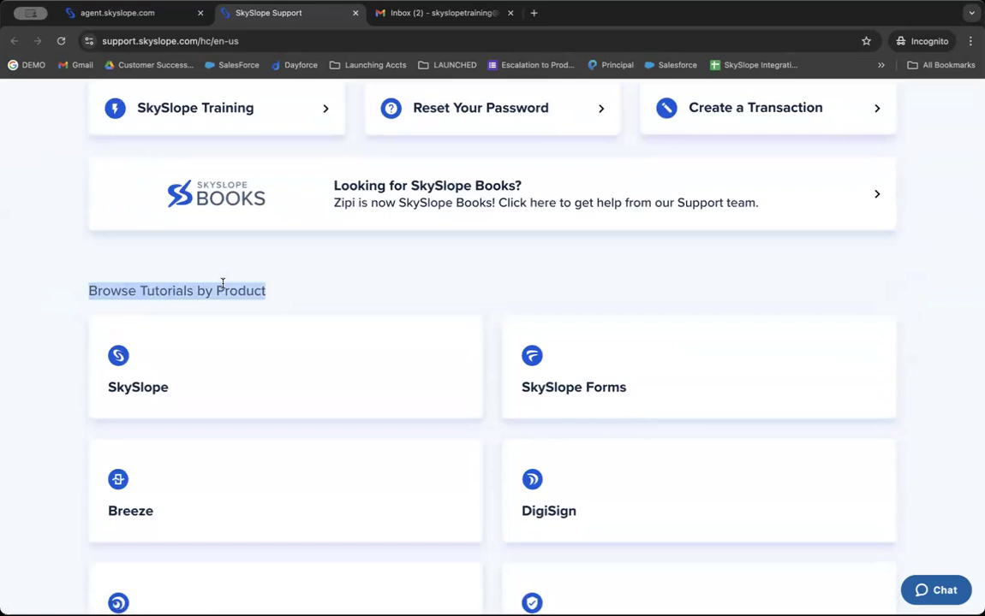
scroll(223, 283, "up", 1)
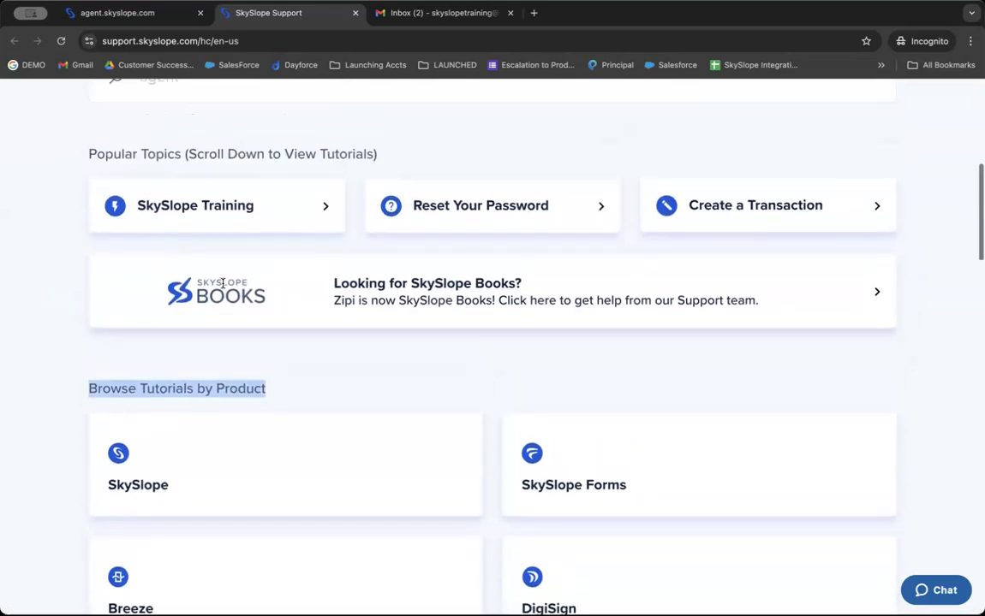
triple_click(221, 159)
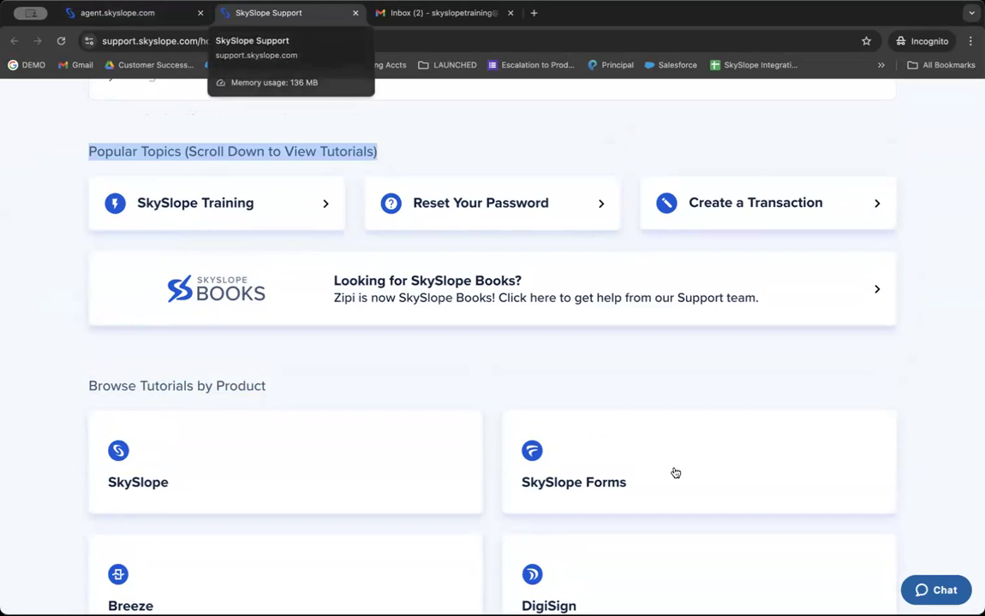
left_click(942, 591)
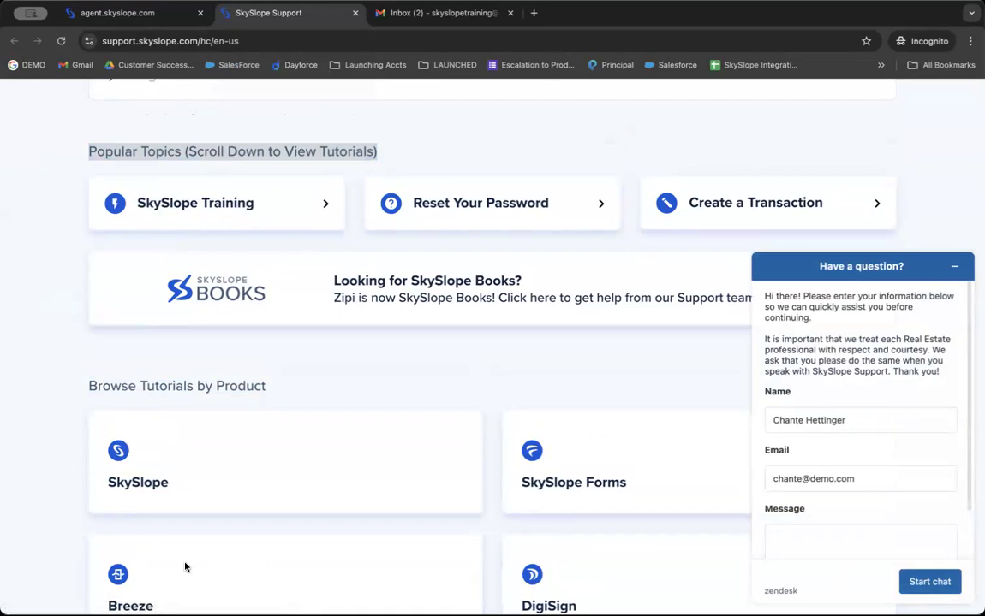
left_click(149, 17)
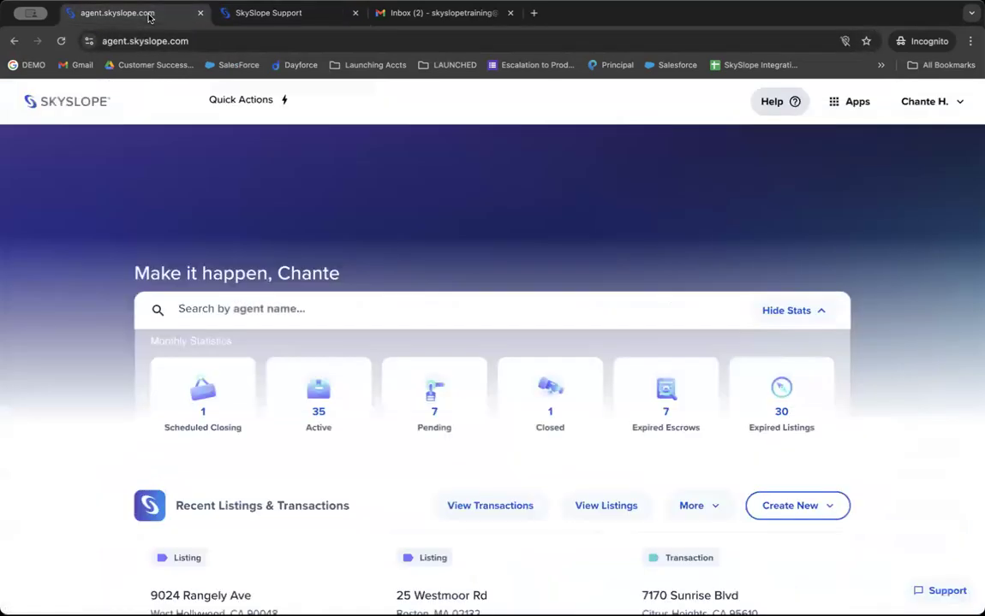
Close the support tab and switch to SkySlope Forms from the Apps menu.
left_click(356, 13)
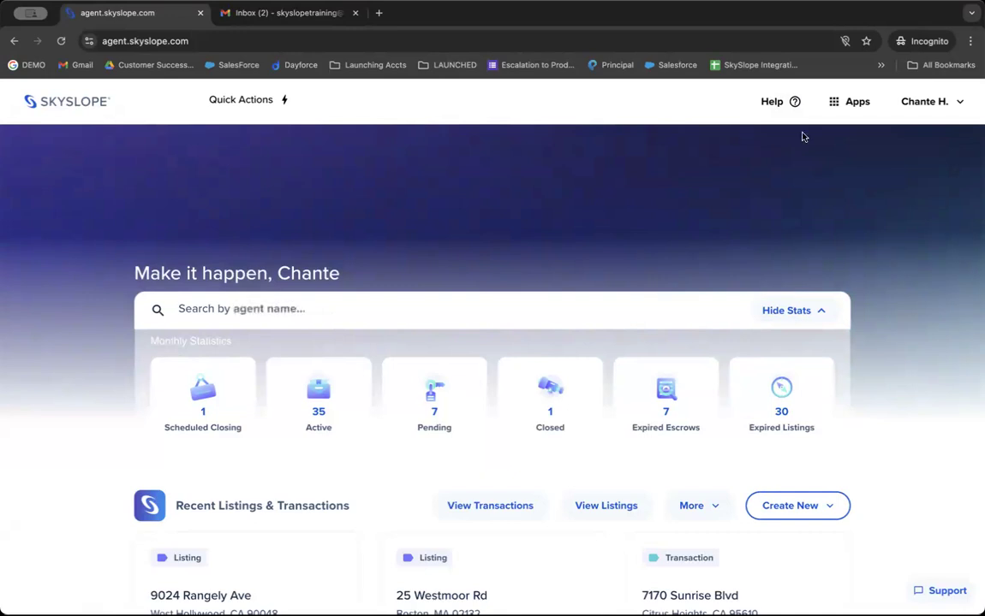
left_click(851, 104)
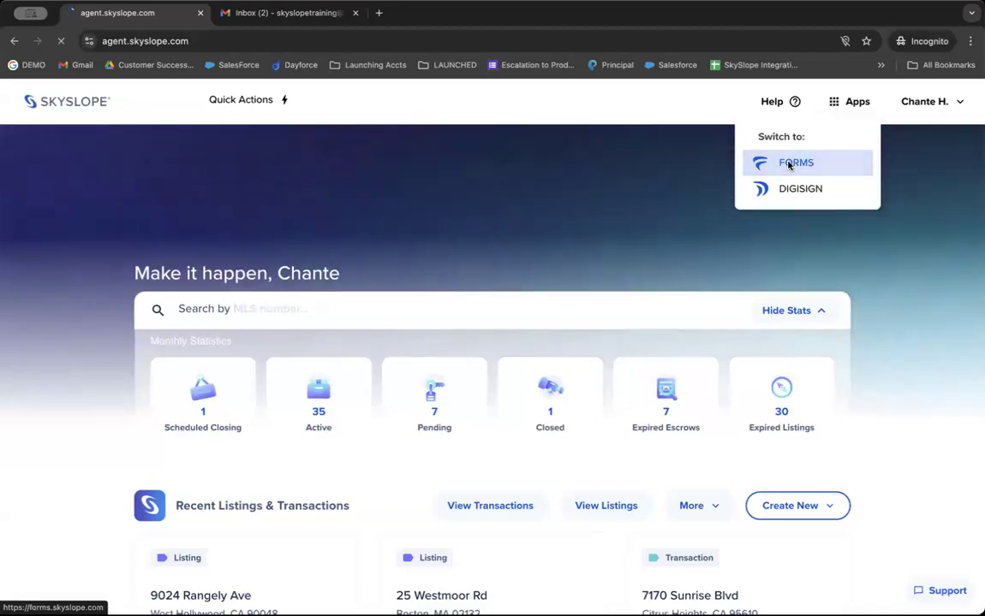
left_click(789, 164)
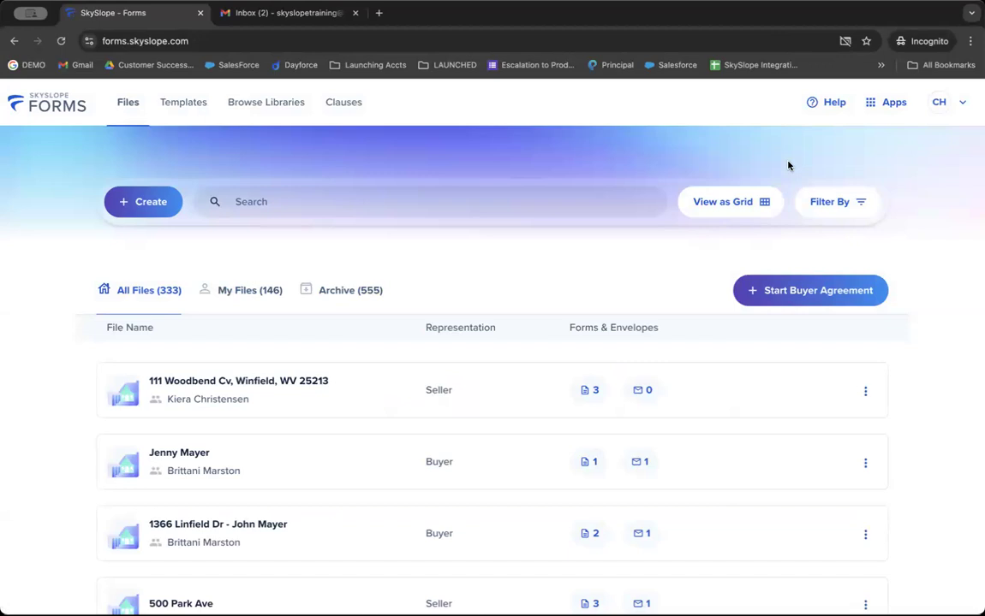
left_click(938, 101)
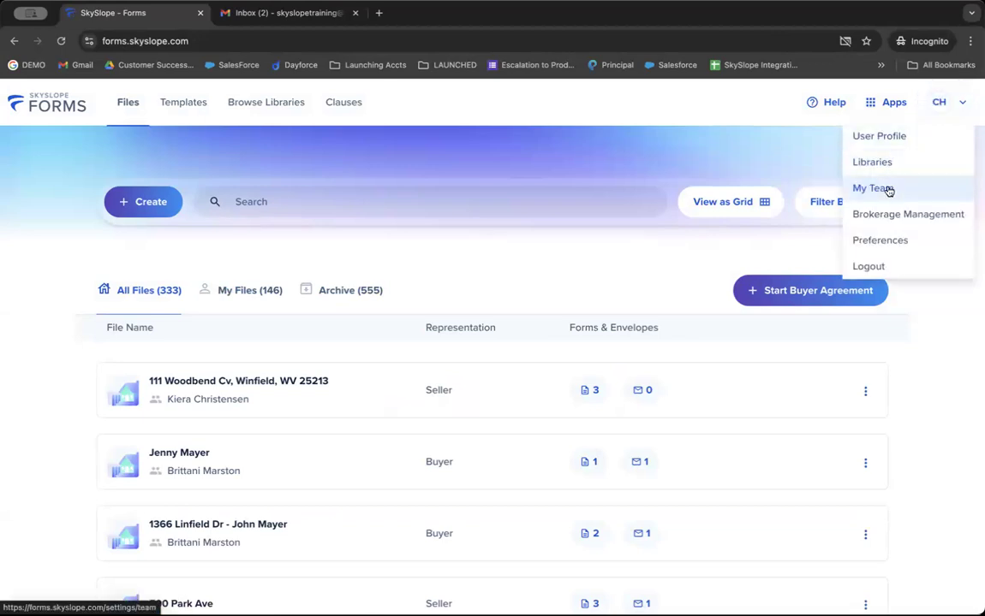
Confirm Michigan Realtors - MIR is among the connected libraries, searching 'Michi' then clearing it.
left_click(886, 166)
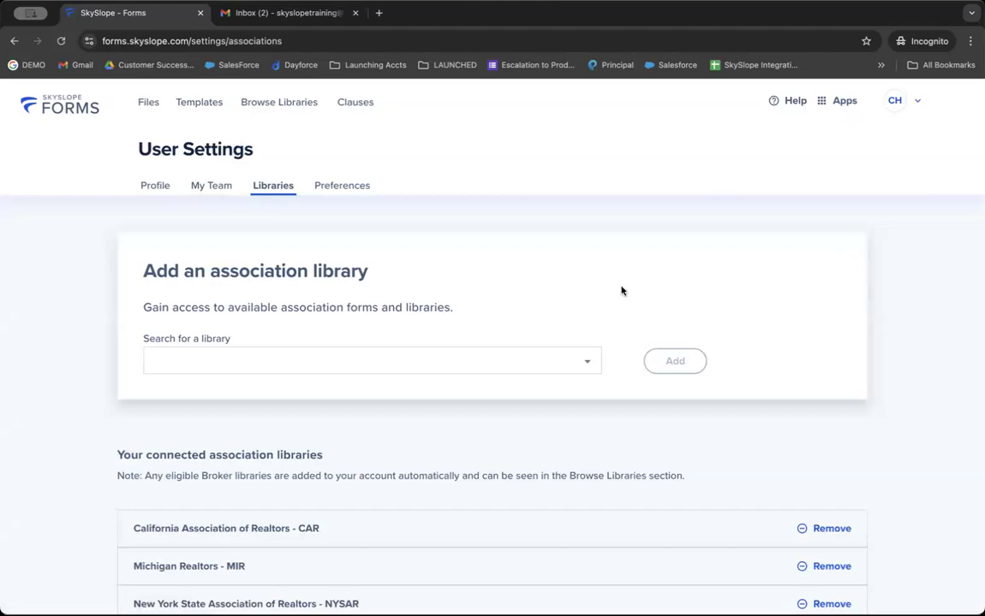
scroll(438, 342, "down", 2)
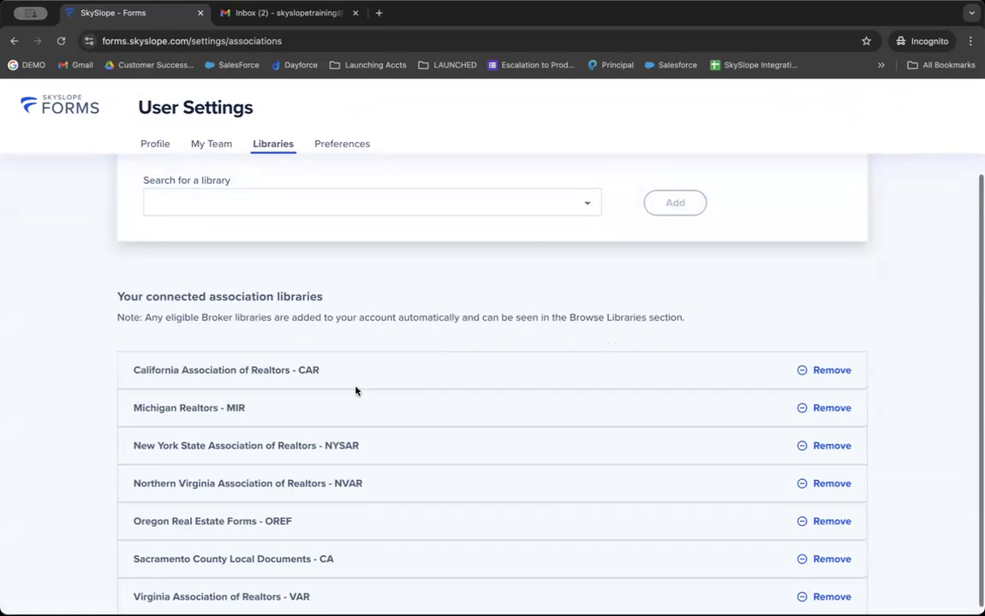
triple_click(209, 408)
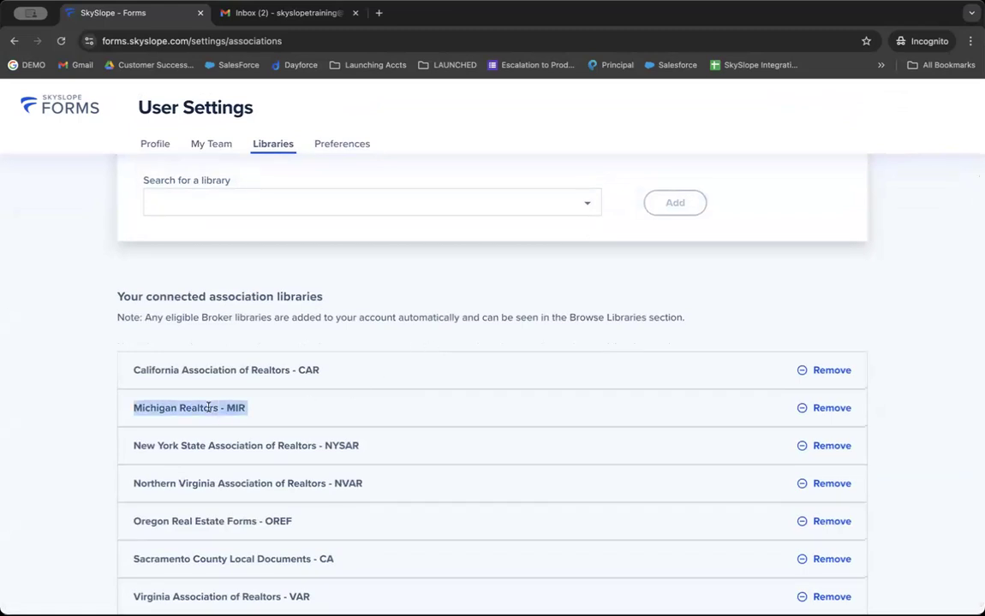
scroll(211, 360, "up", 2)
left_click(210, 296)
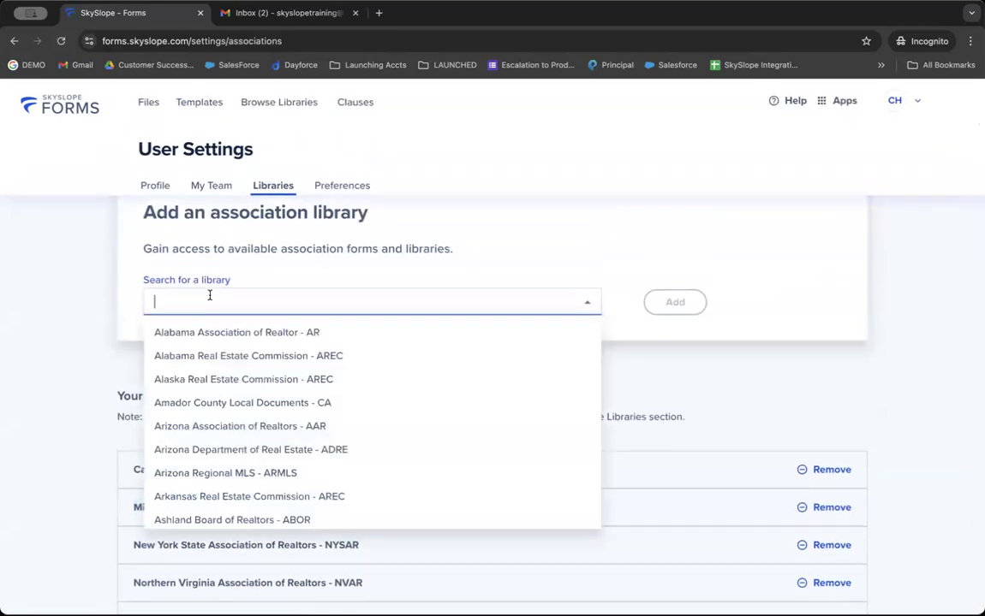
type("Michi")
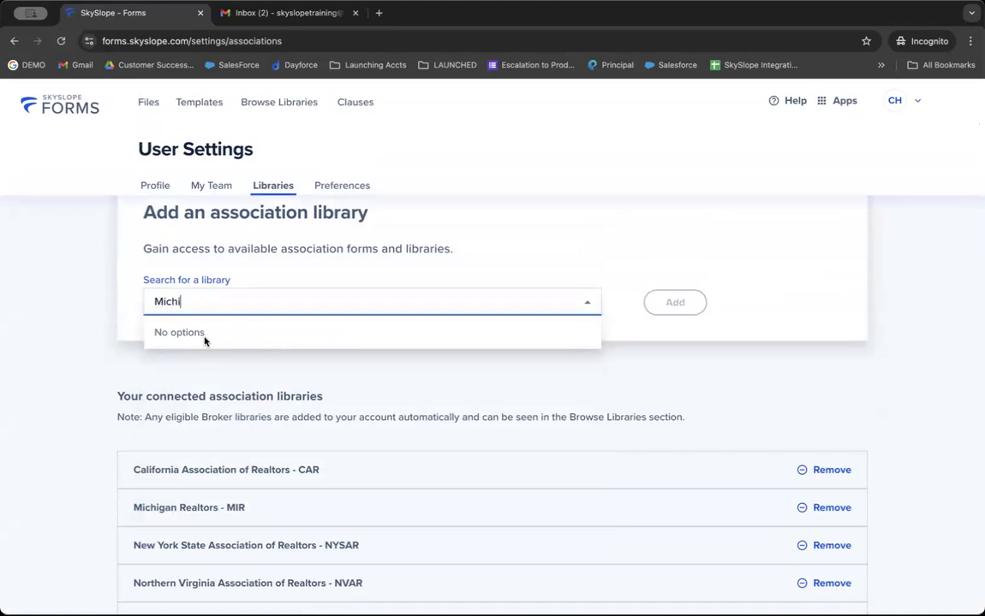
left_click(675, 302)
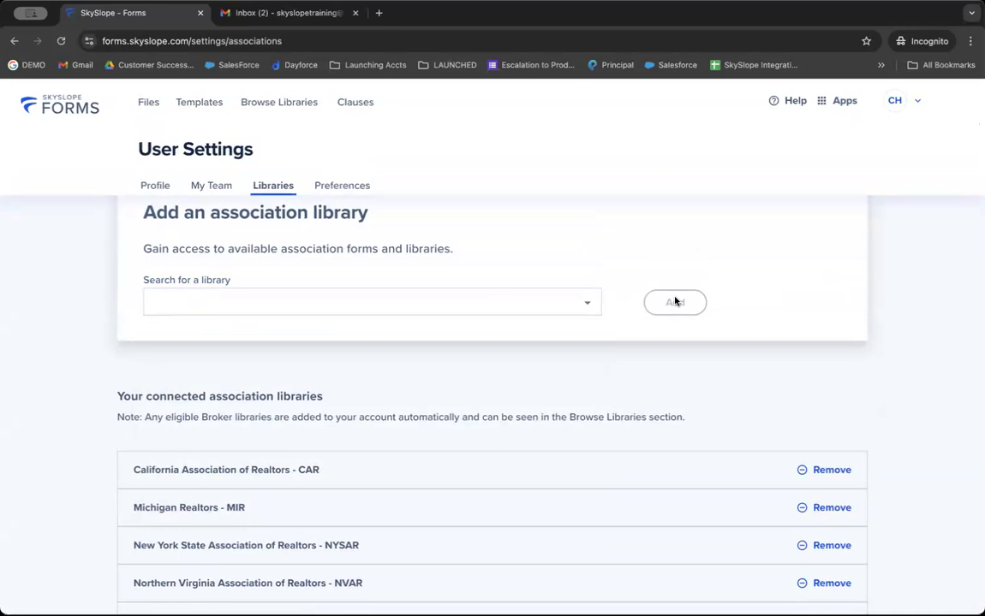
triple_click(242, 396)
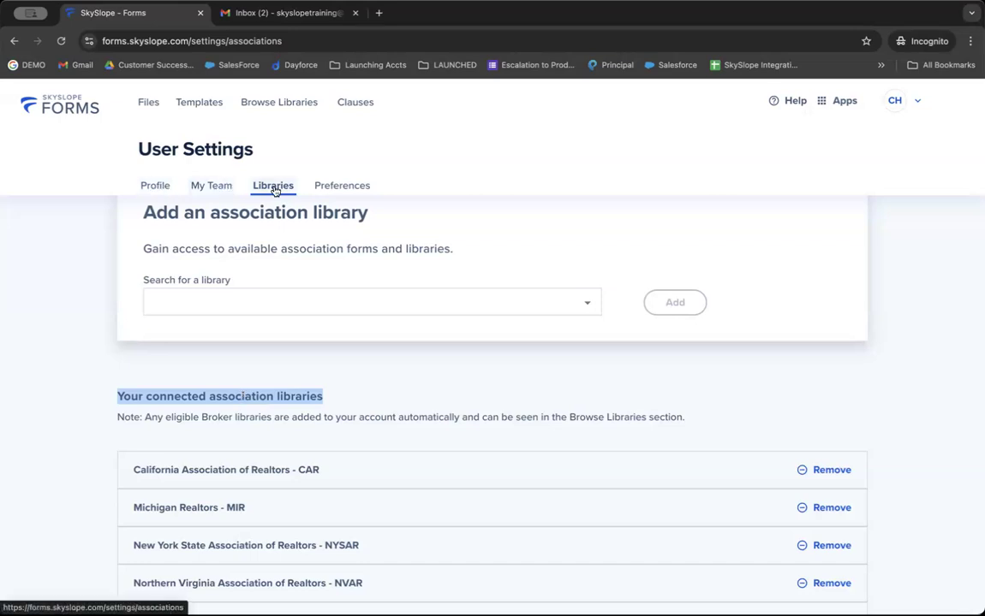
left_click(155, 188)
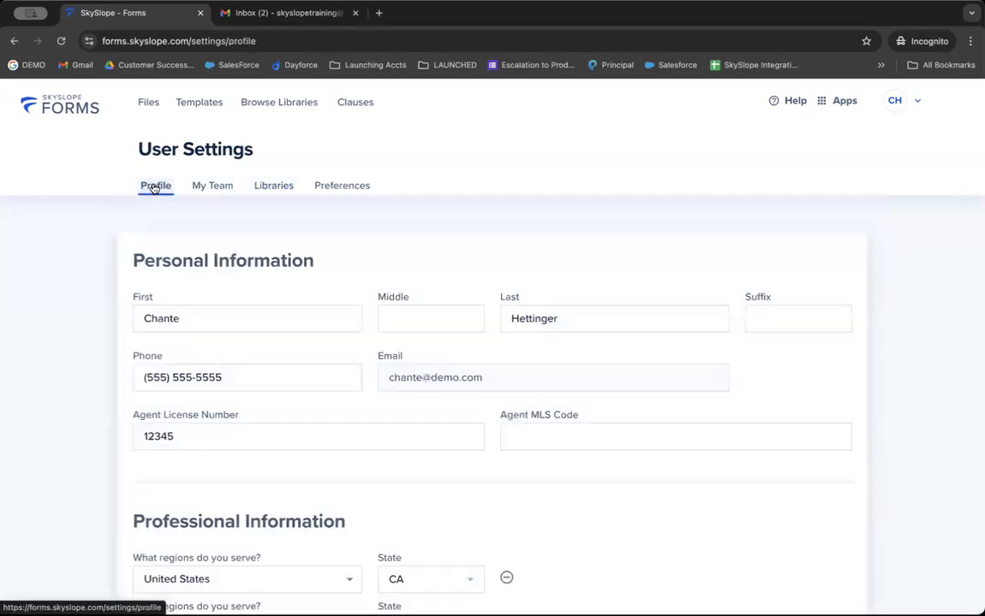
Review the Personal and Professional Information sections, then return to the Files list.
triple_click(205, 265)
scroll(205, 264, "down", 1)
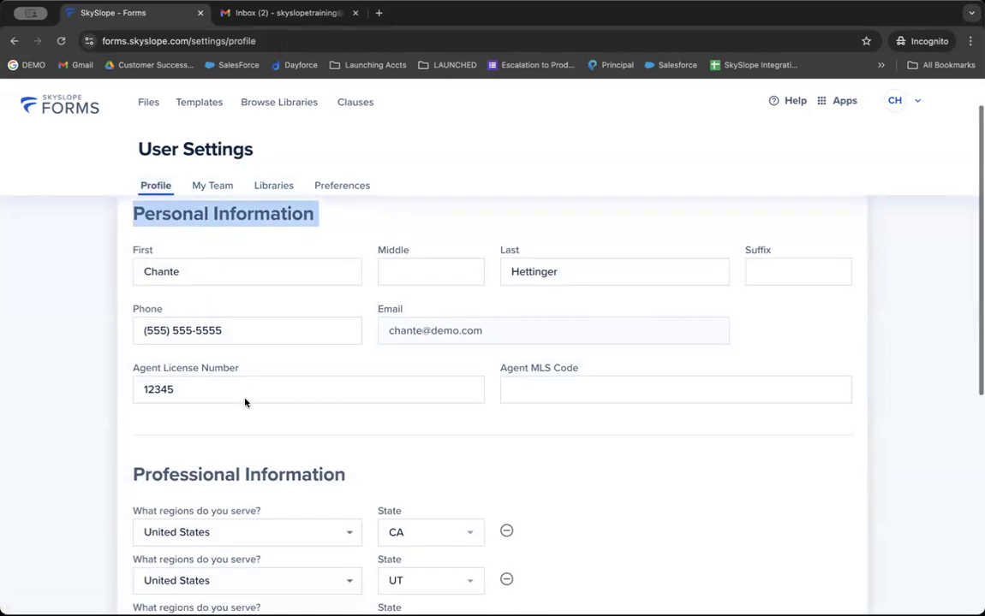
triple_click(274, 493)
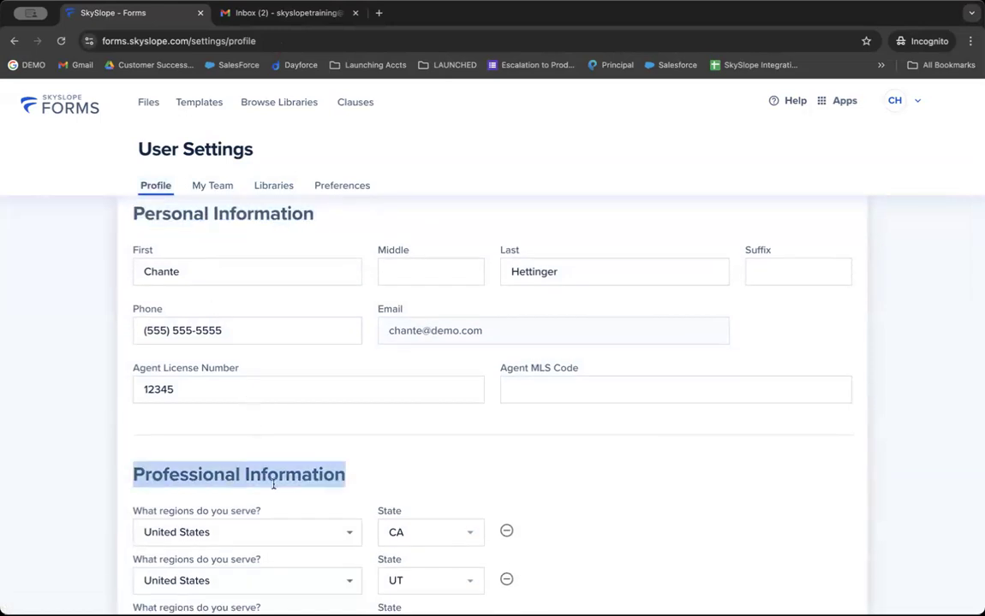
scroll(274, 485, "down", 2)
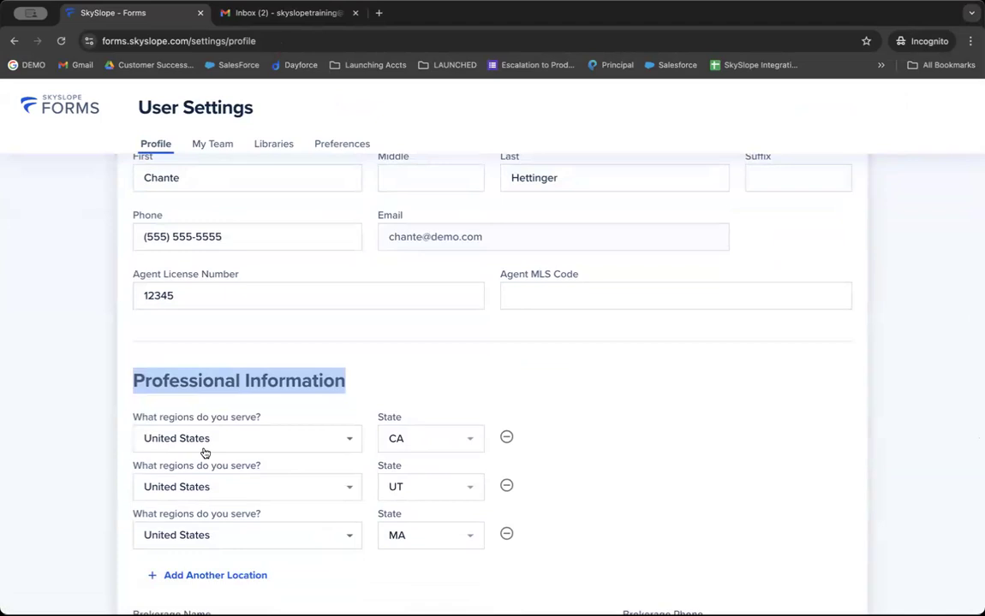
scroll(206, 454, "up", 3)
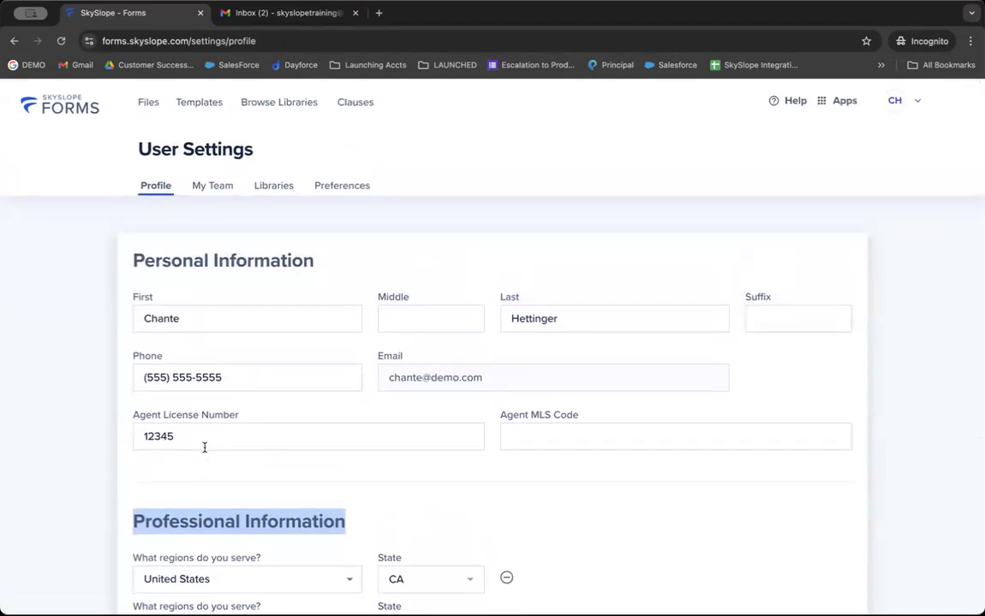
scroll(203, 447, "down", 5)
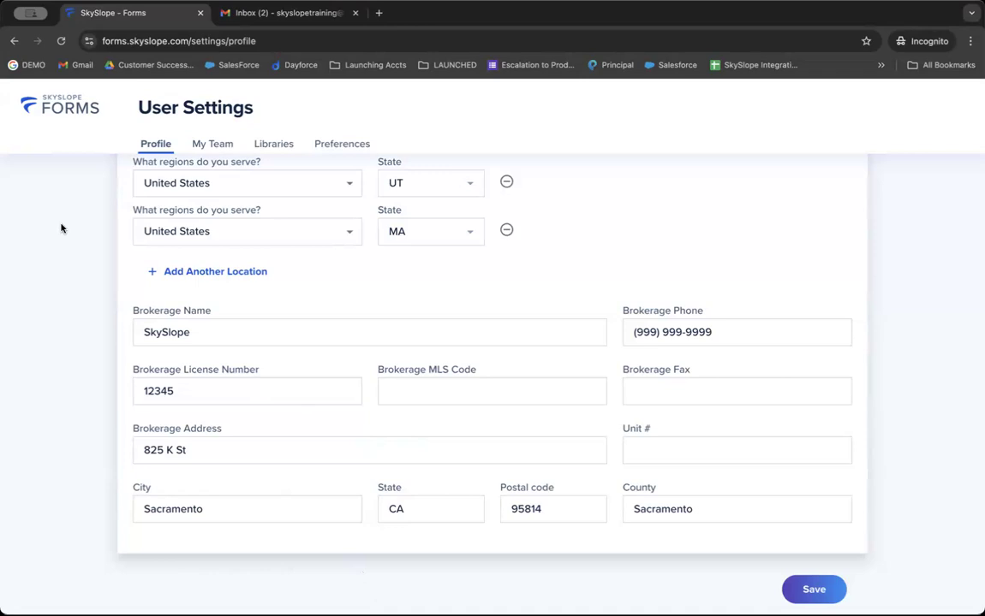
left_click(90, 120)
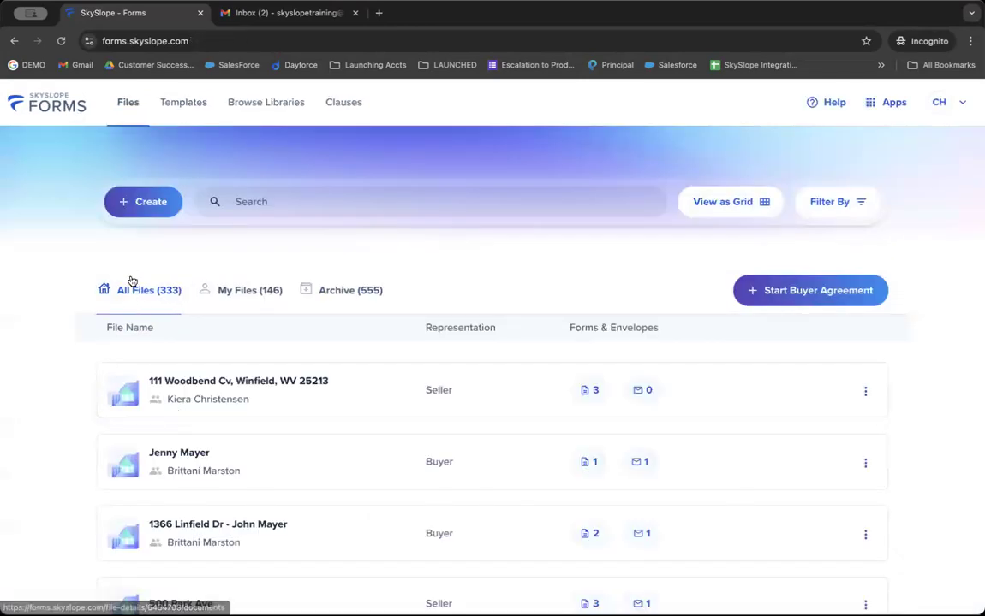
Open the Templates page showing the 13 personal templates.
left_click(181, 112)
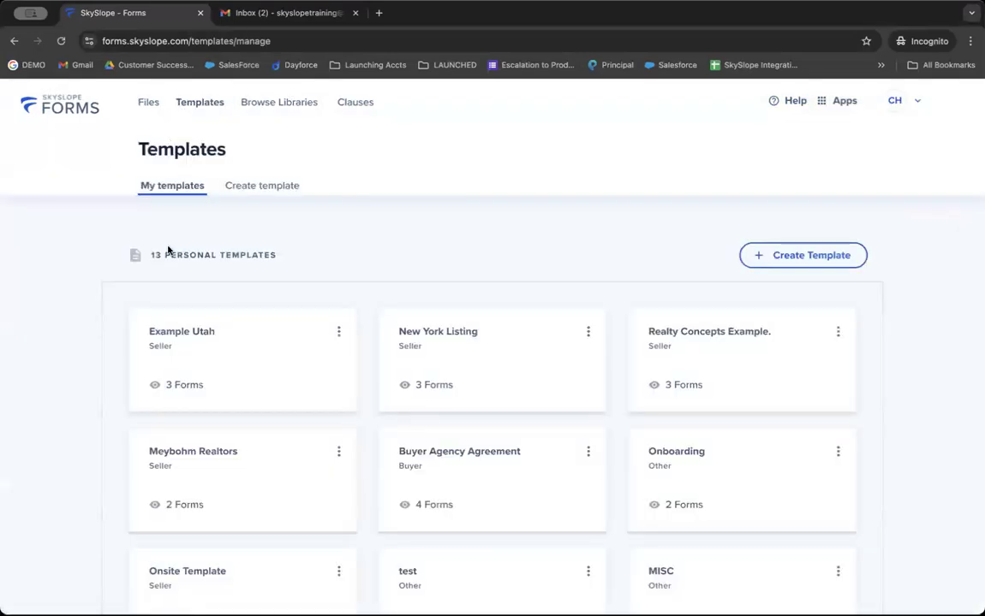
triple_click(168, 250)
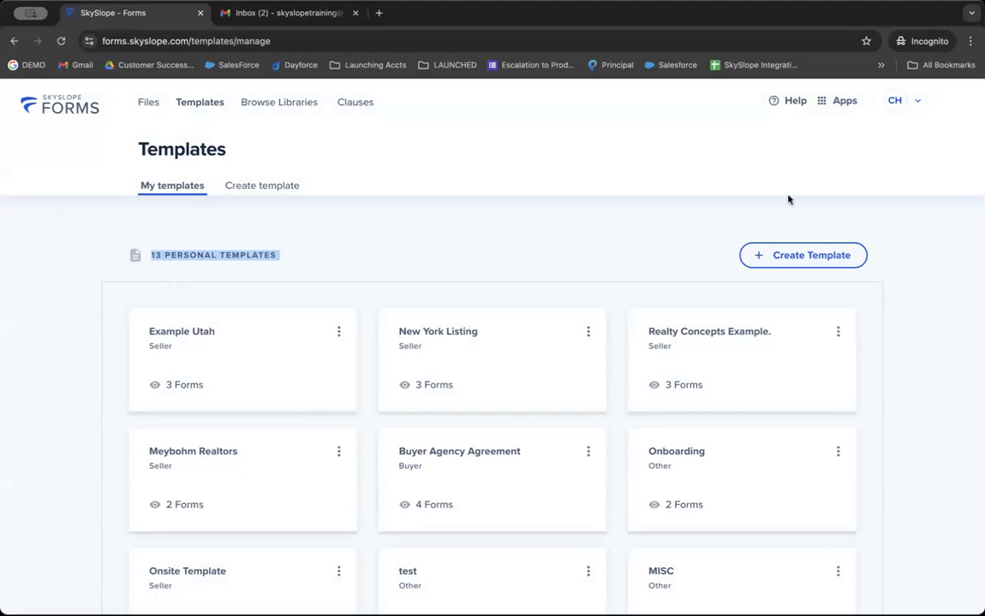
Start a new Seller template named 'CB example'.
left_click(810, 261)
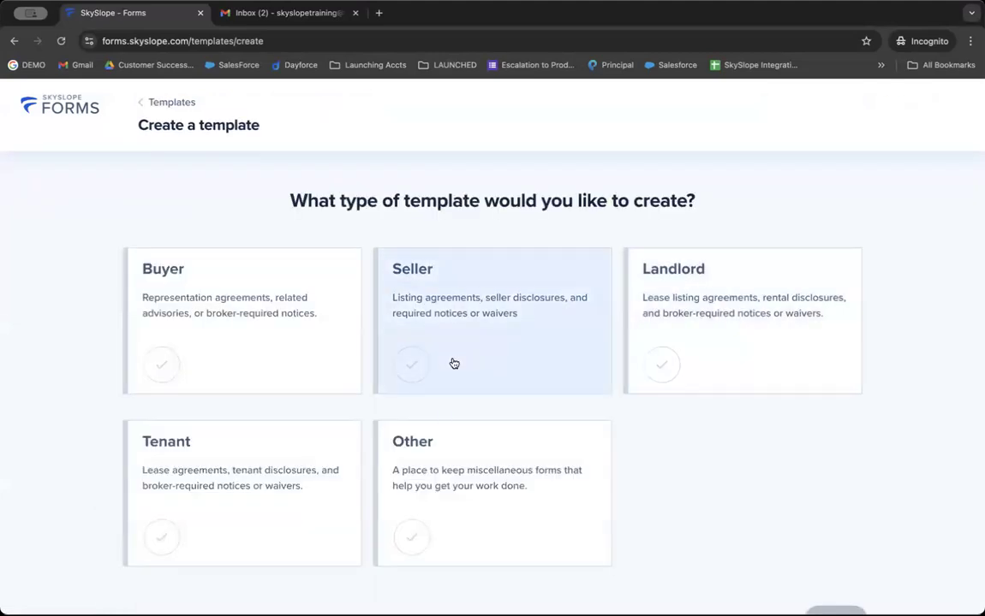
left_click(492, 329)
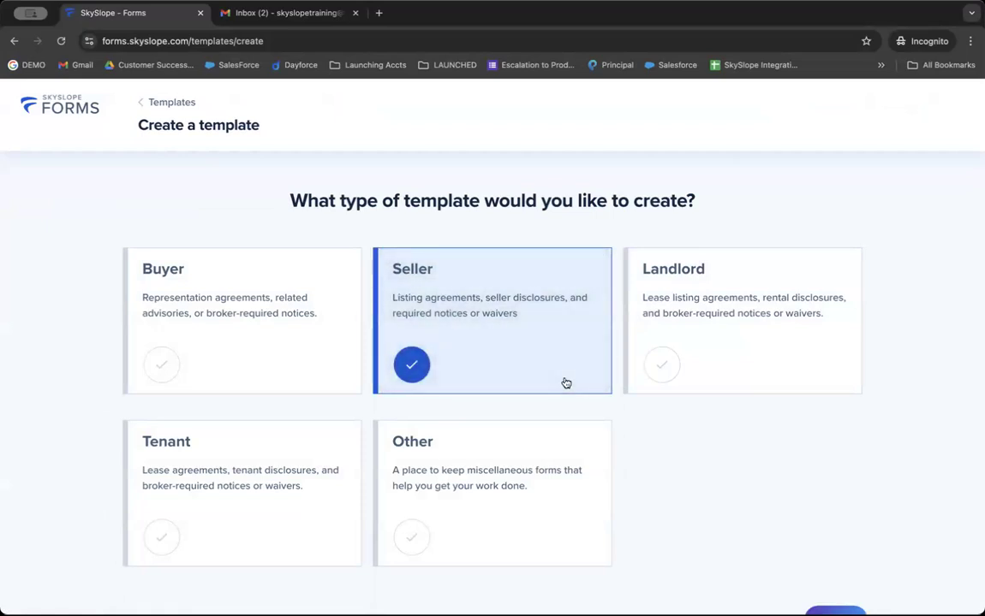
scroll(734, 477, "down", 1)
left_click(815, 587)
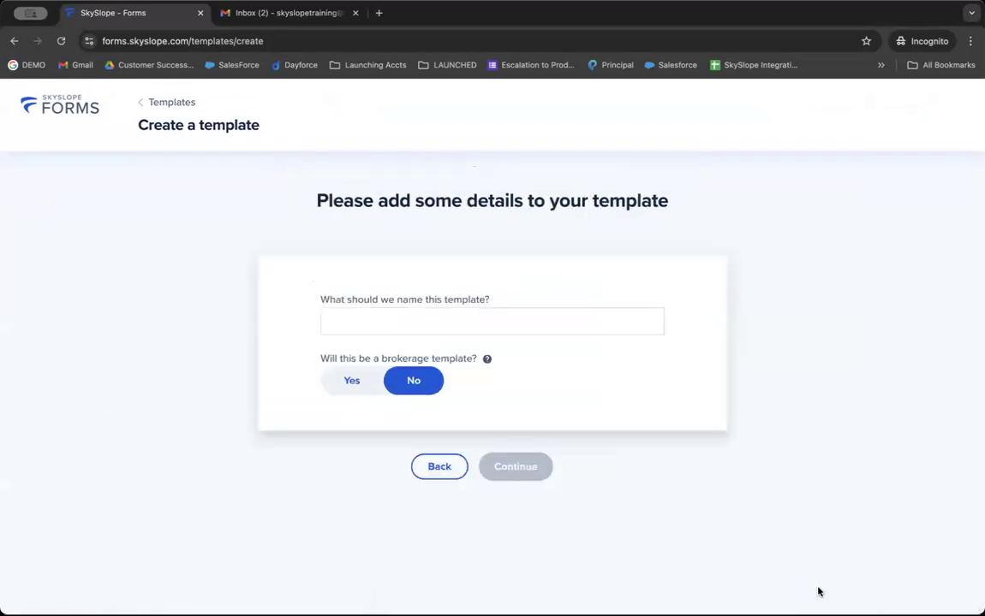
left_click(526, 308)
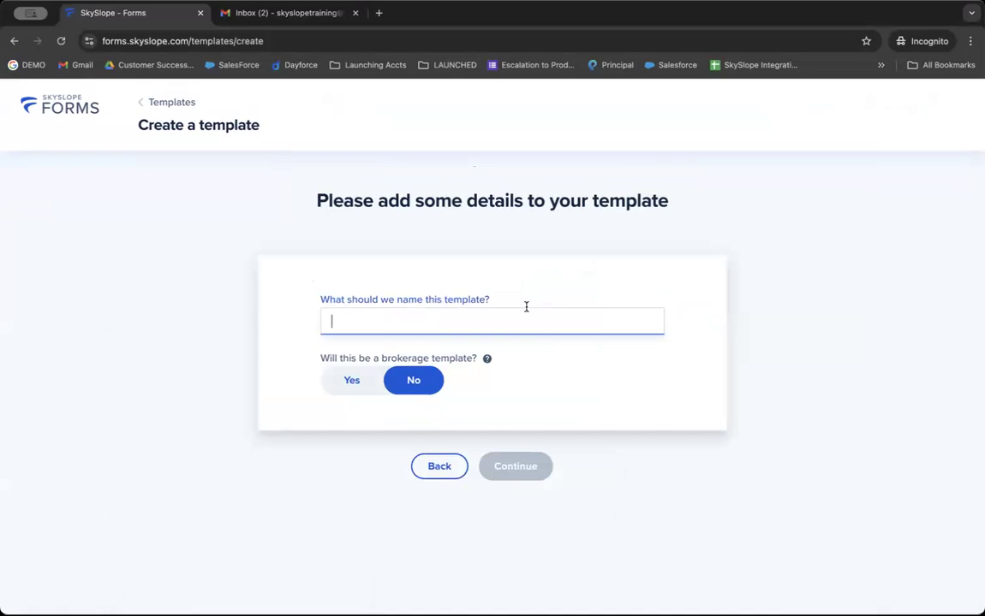
type("CB example")
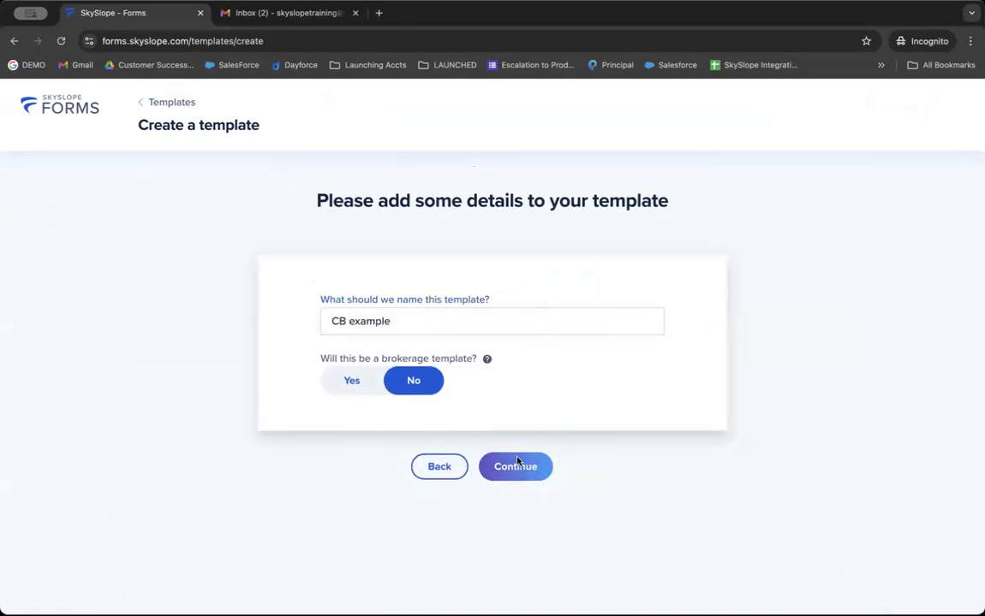
left_click(512, 468)
Add the Addendum to Listing Contract, Buyer's Acknowledgement and Buyers Broker Compensation MIR forms, then save.
scroll(505, 458, "down", 2)
left_click(275, 168)
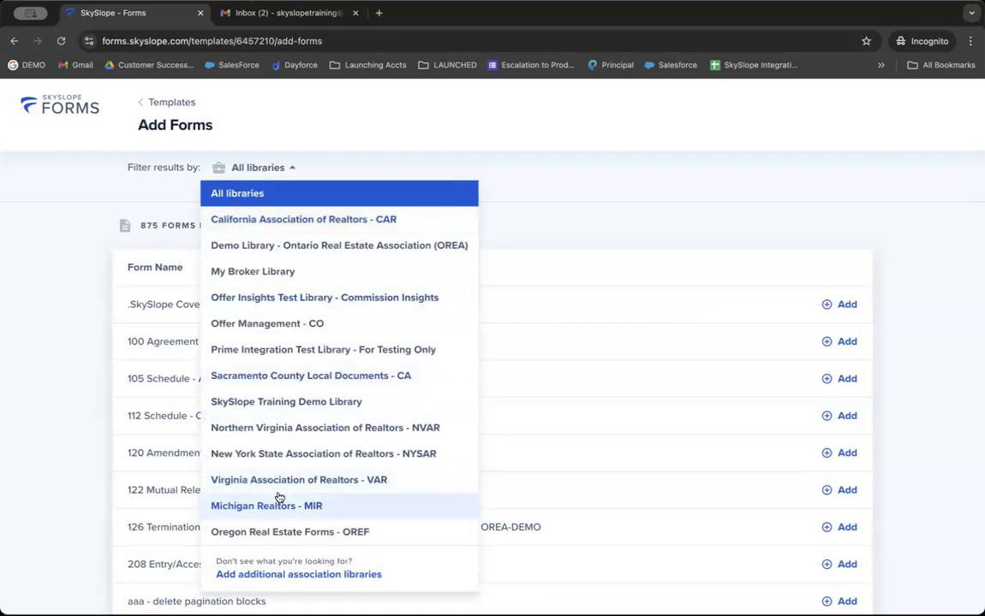
left_click(279, 504)
left_click(841, 444)
left_click(843, 480)
left_click(845, 516)
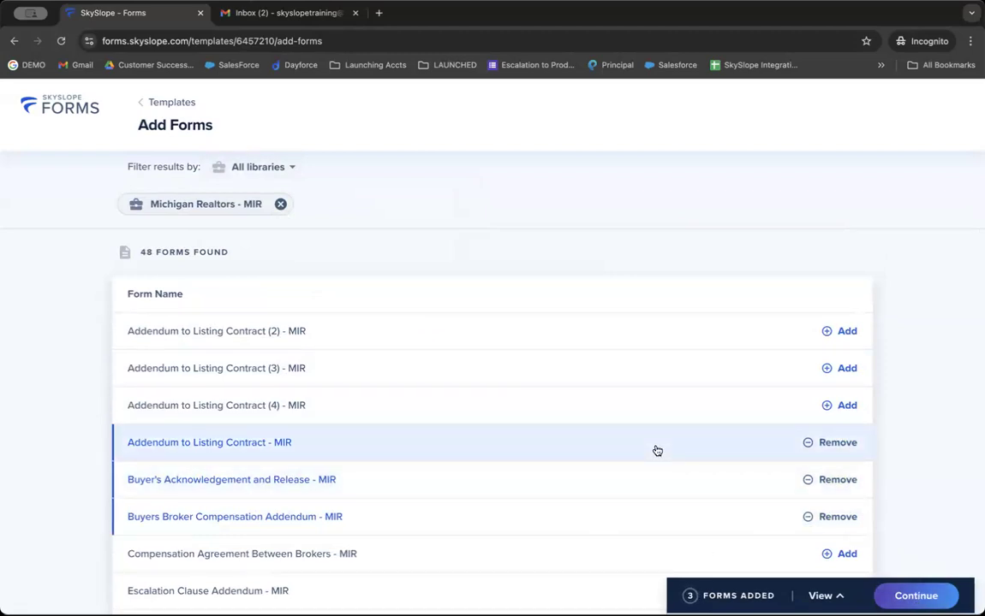
left_click(911, 597)
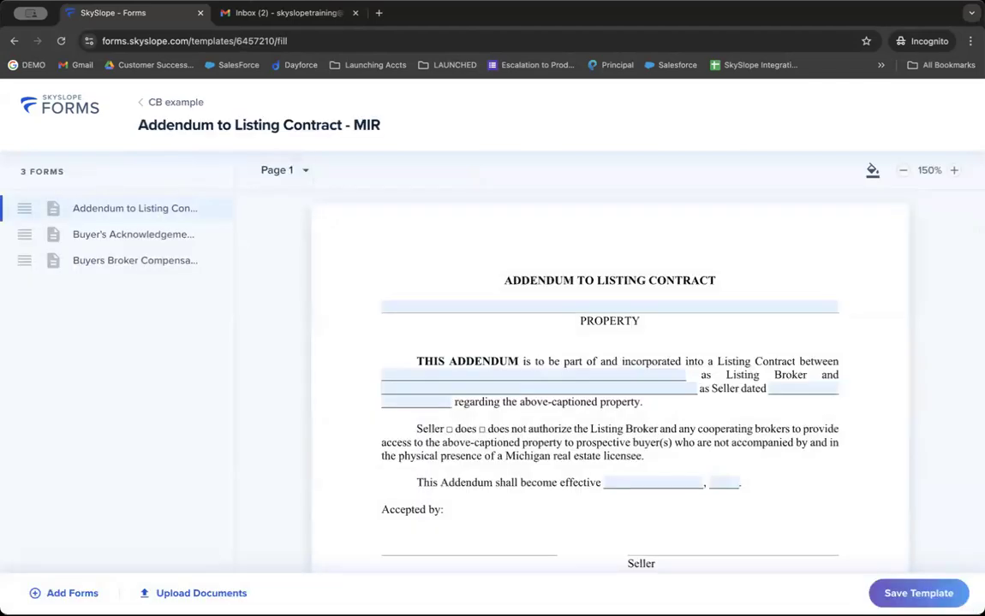
left_click(906, 598)
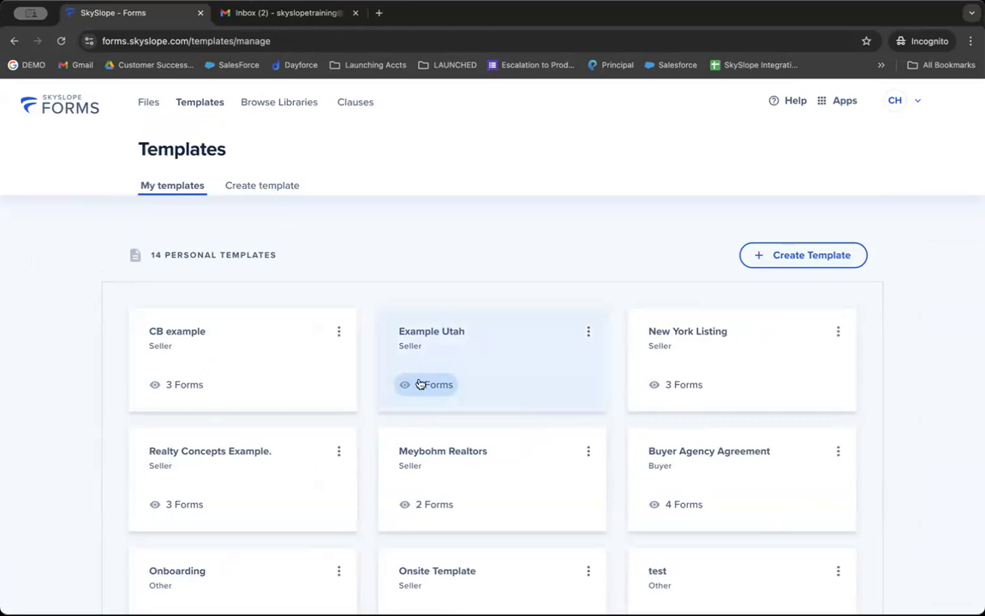
Scroll through the Templates page, then go back to the Files list.
scroll(420, 385, "down", 8)
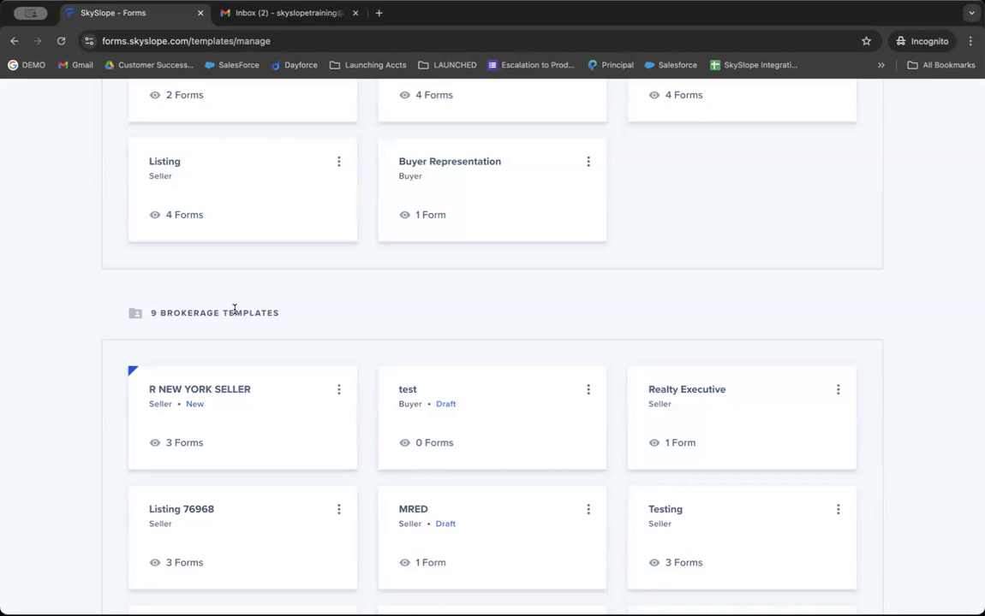
scroll(234, 310, "up", 10)
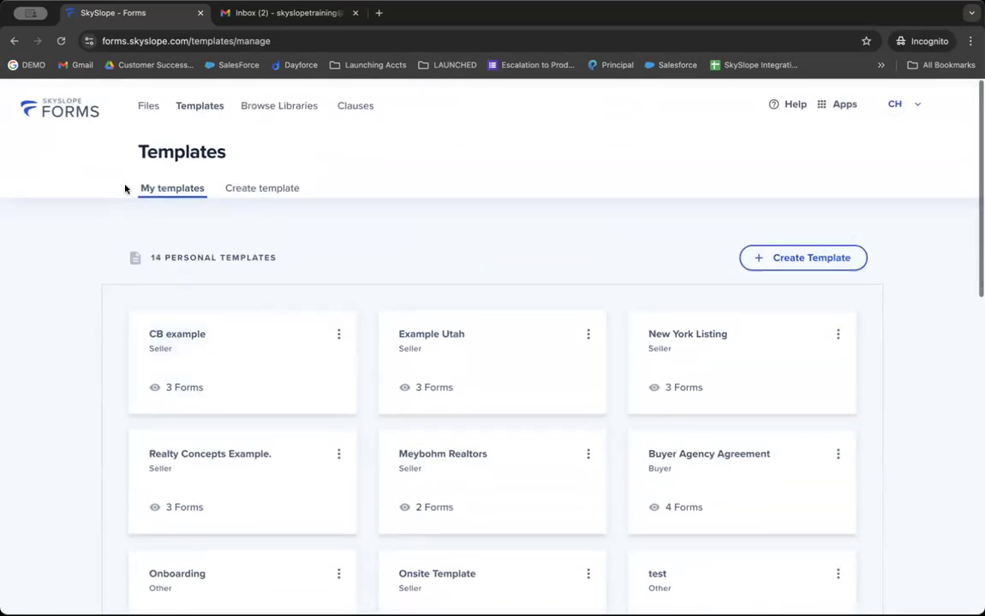
left_click(66, 105)
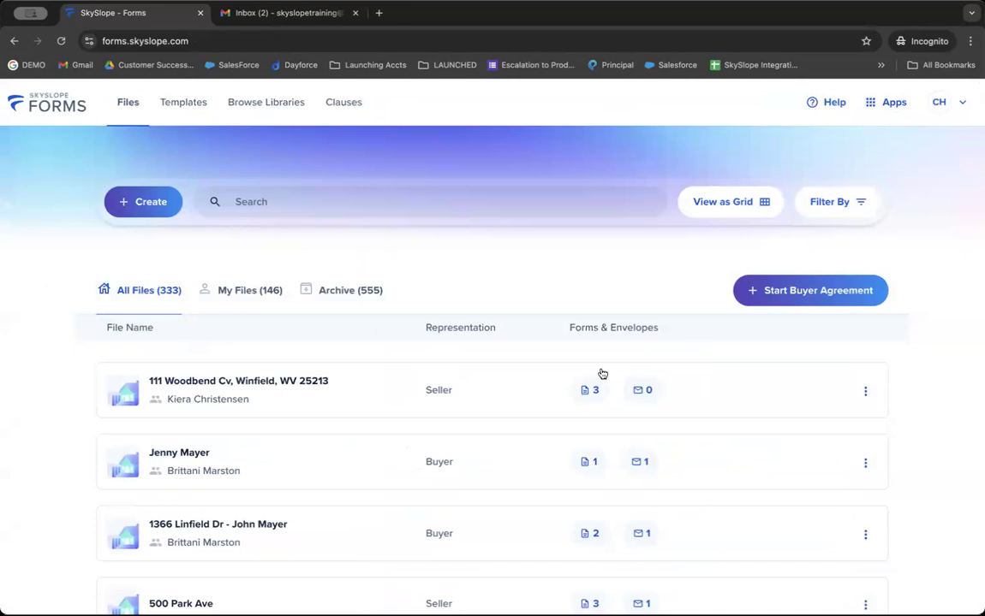
left_click(878, 103)
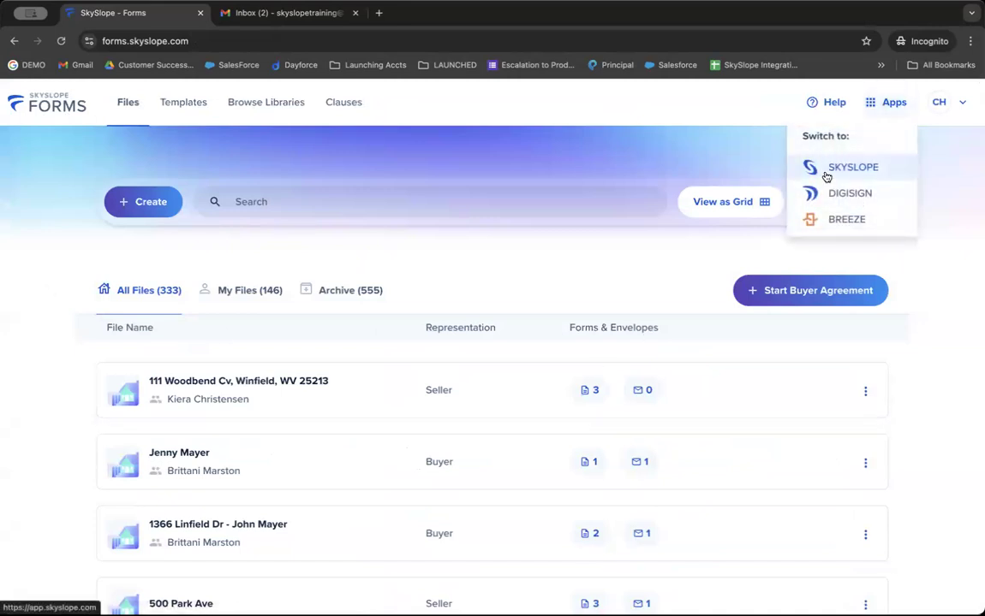
left_click(825, 174)
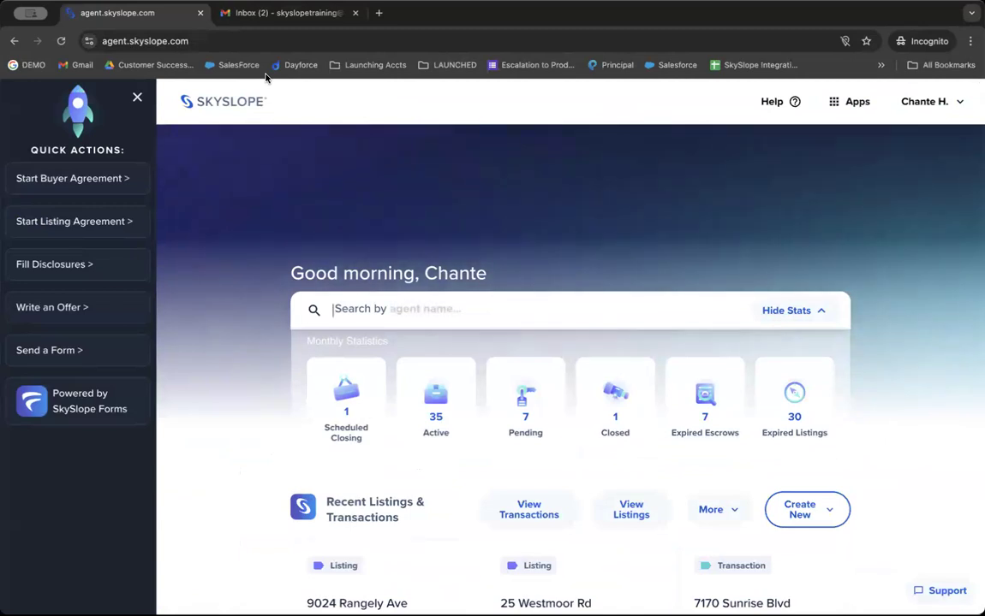
left_click(848, 101)
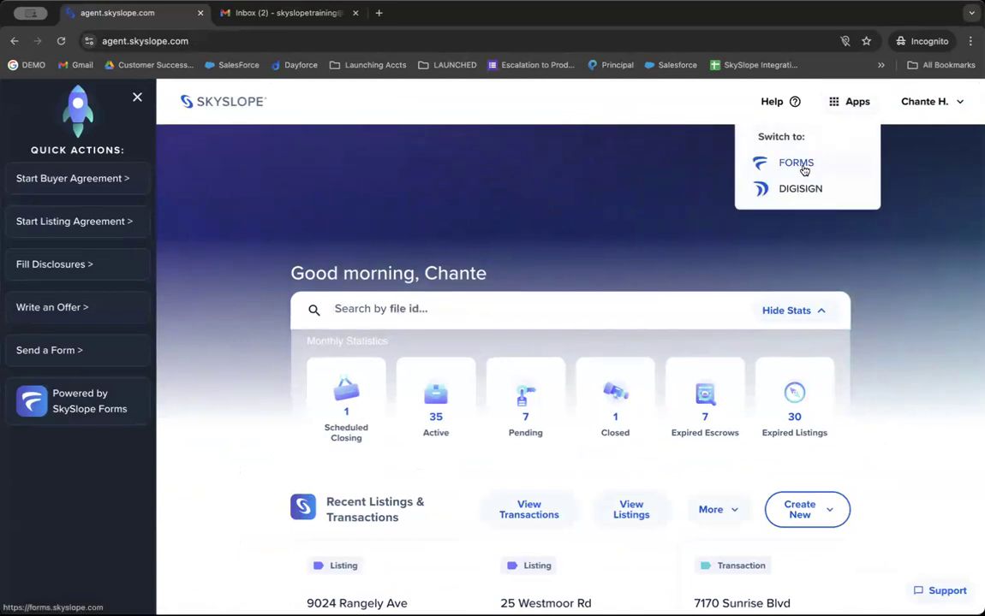
left_click(804, 168)
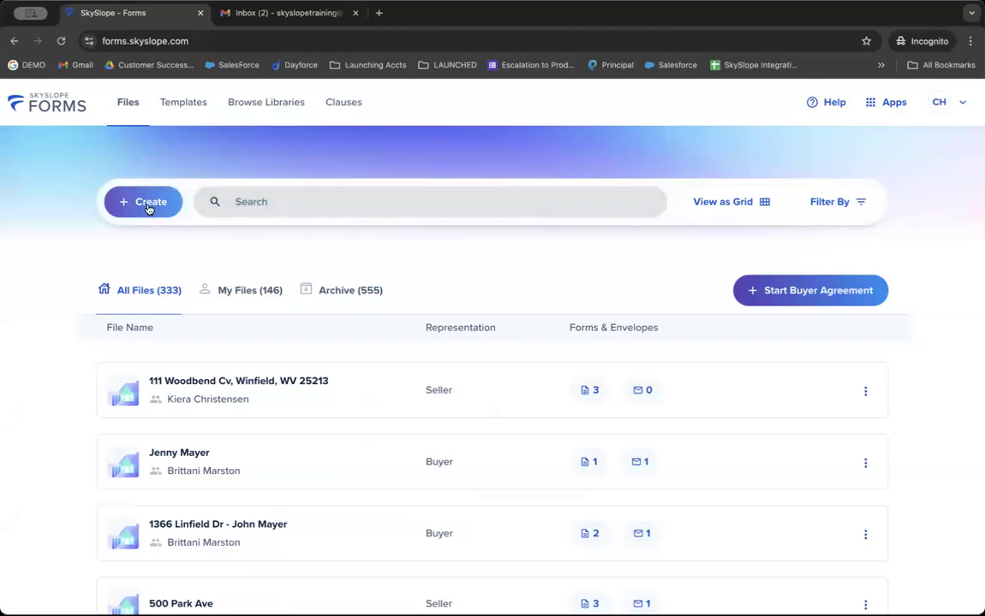
Start a new file and mark the client as a seller.
left_click(148, 205)
scroll(146, 202, "down", 3)
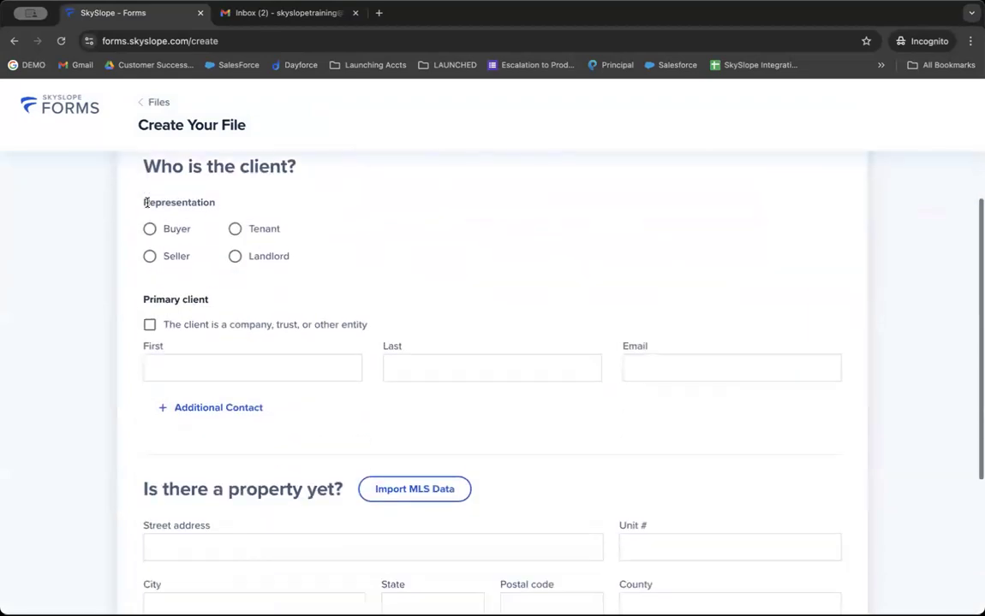
triple_click(189, 166)
left_click(173, 256)
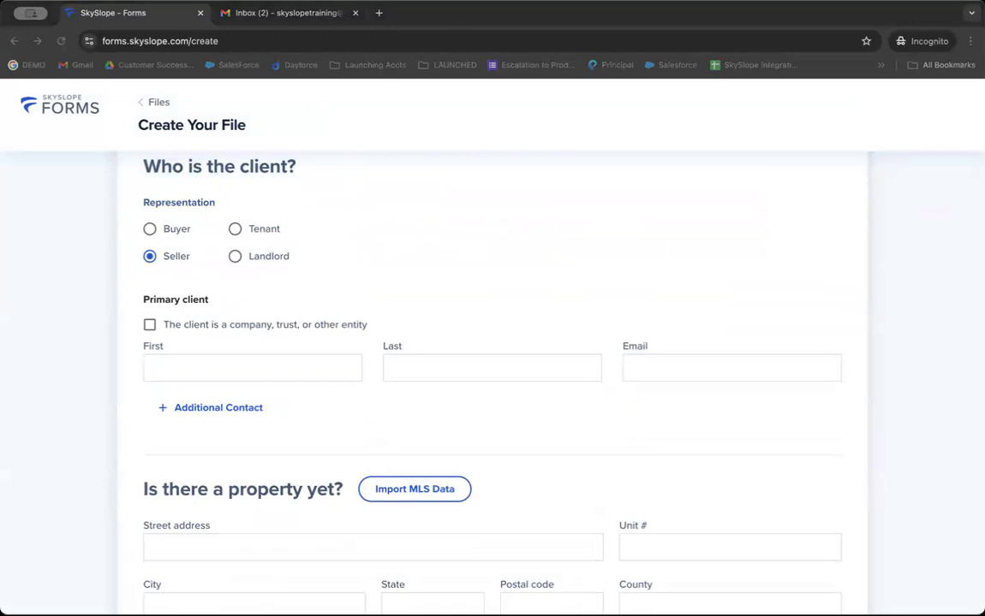
Enter the seller's first name, last name and e-mail address.
left_click(273, 367)
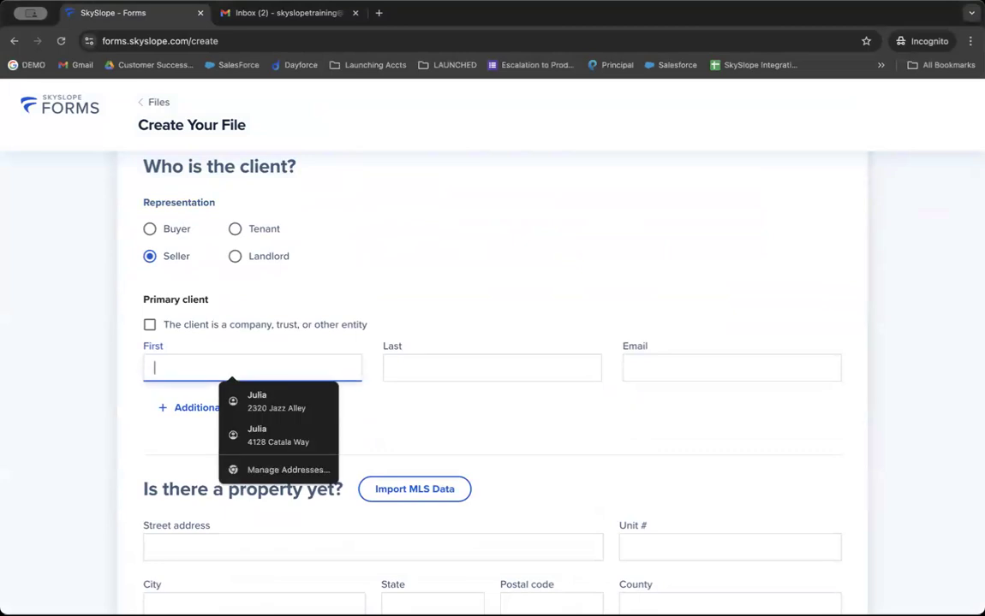
key("BackSpace")
key("BackSpace")
key("BackSpace")
key("BackSpace")
key("Tab")
key("Tab")
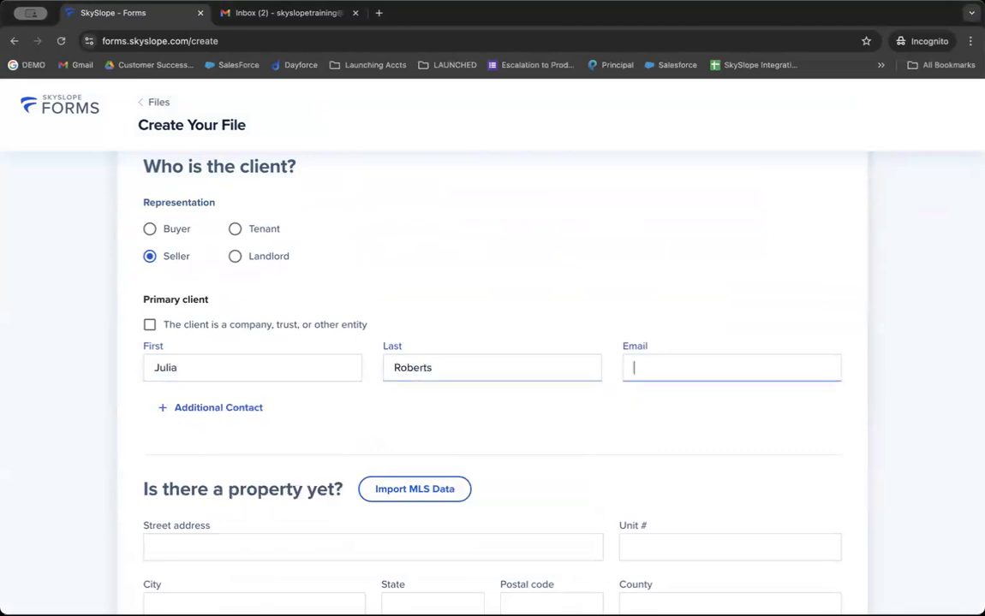
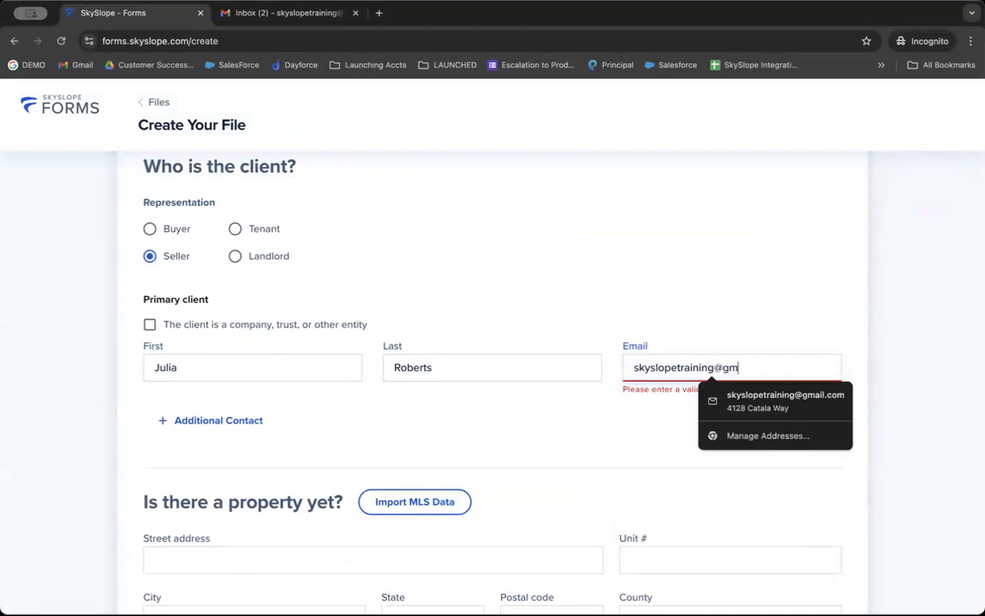
key("Tab")
Paste the property's street address and pick the matching suggestion to autofill city, state, postal code and county.
scroll(339, 408, "down", 3)
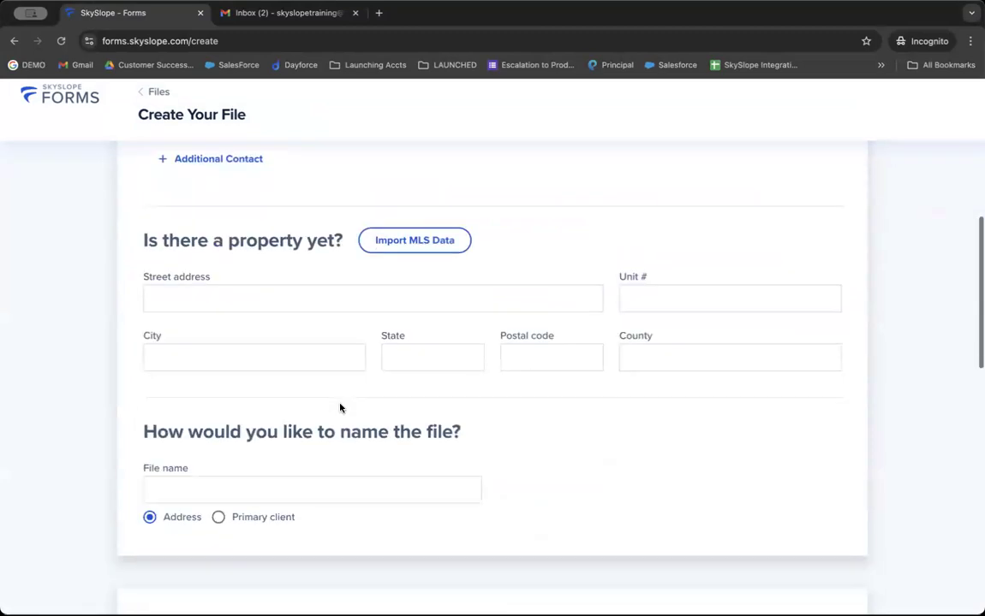
left_click(291, 291)
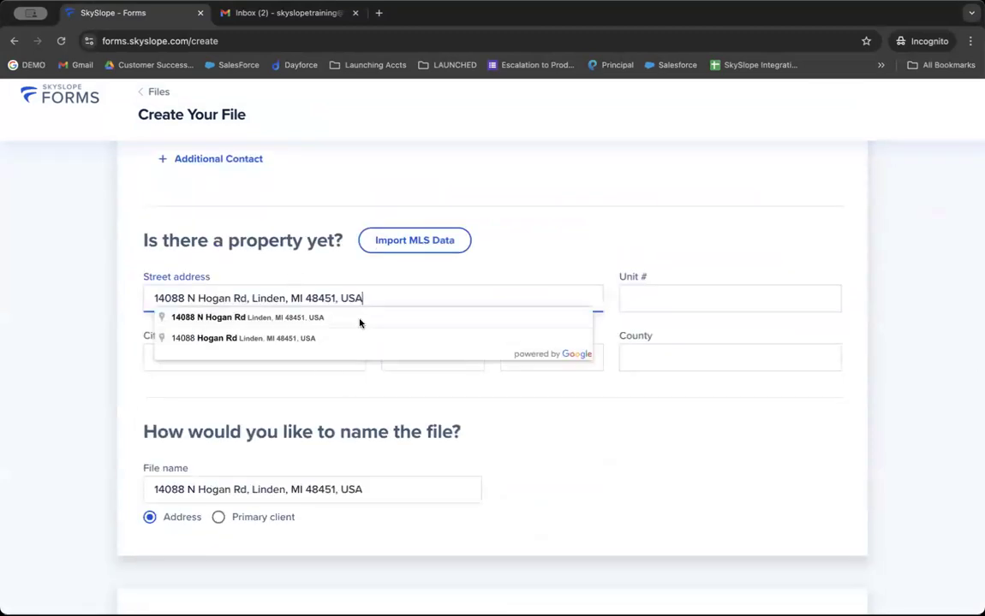
left_click(284, 318)
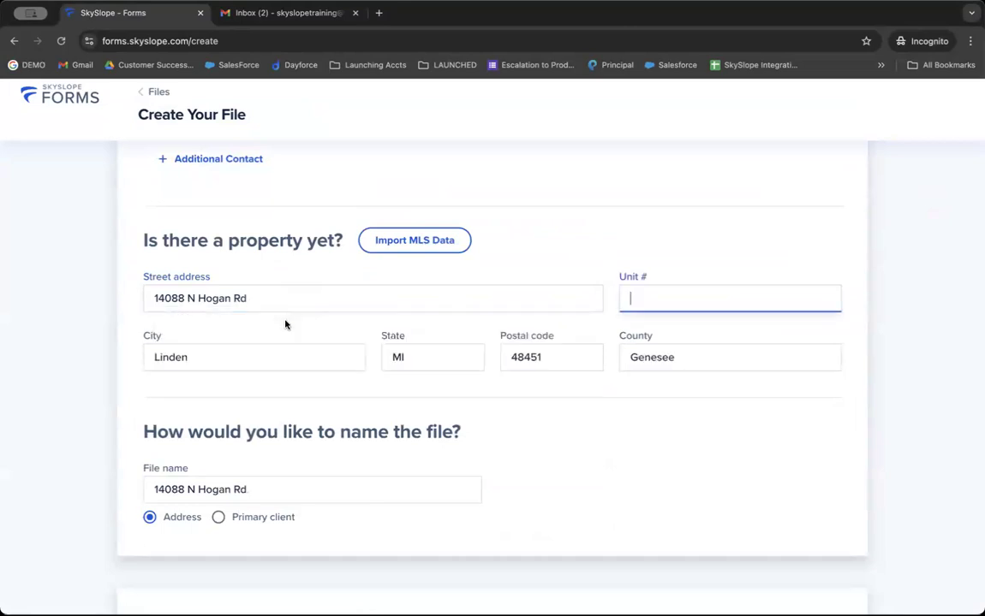
scroll(261, 383, "down", 1)
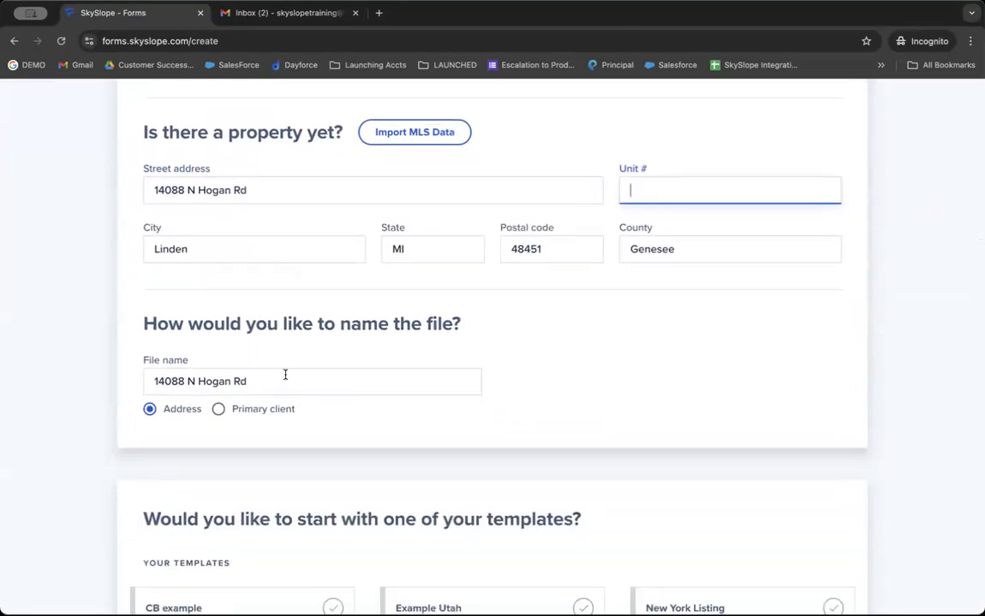
scroll(286, 376, "down", 1)
Keep the file named after the property address rather than the primary client.
left_click(299, 293)
double_click(298, 288)
left_click(298, 289)
triple_click(298, 288)
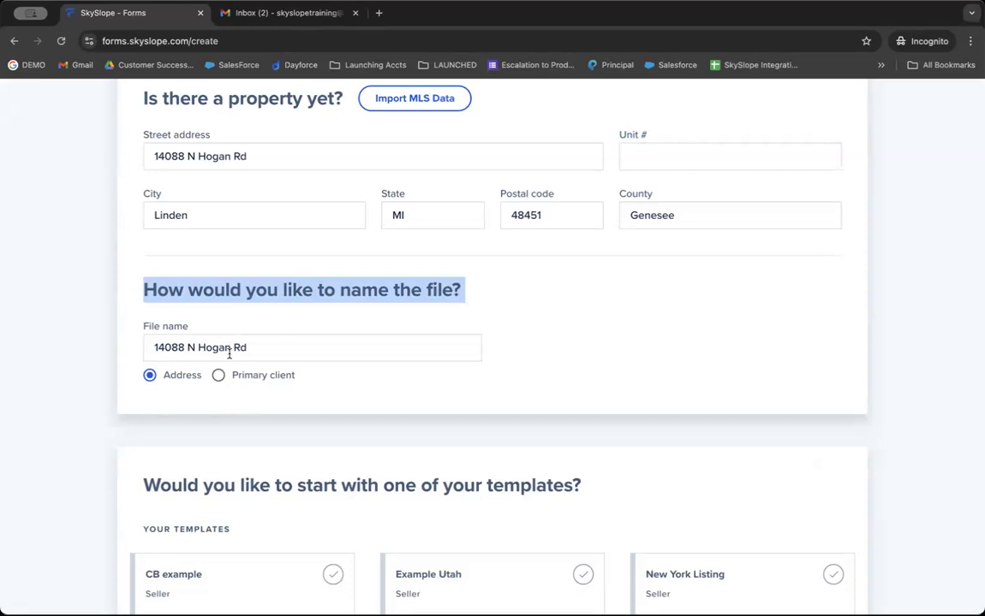
left_click(227, 382)
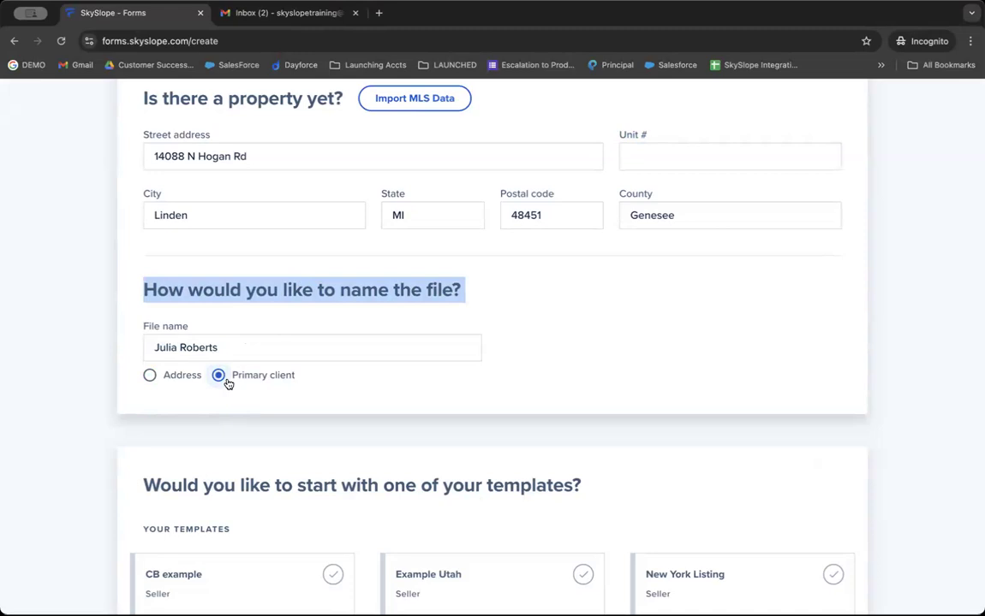
left_click(179, 375)
left_click(292, 339)
type("- Julia")
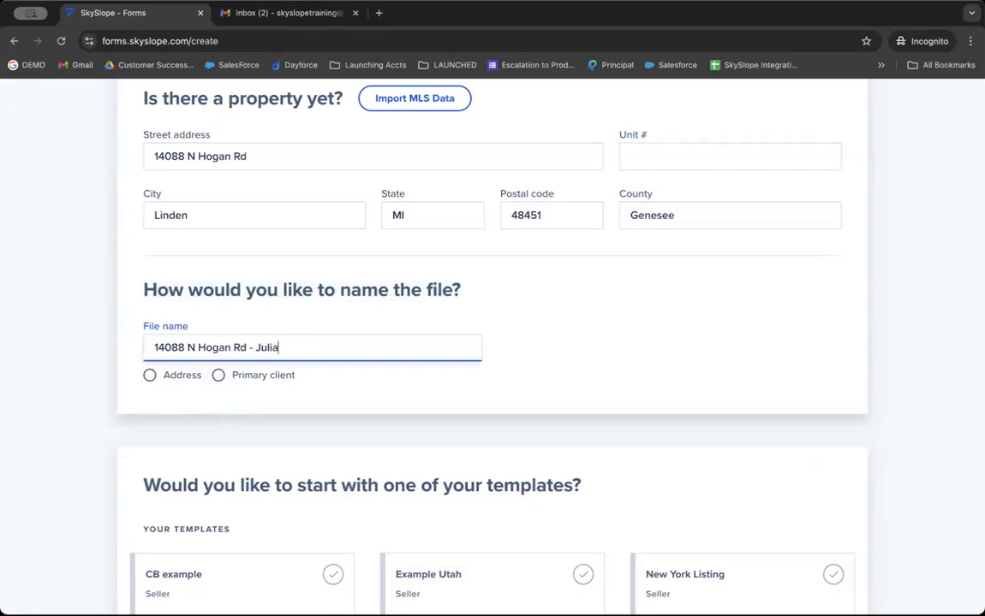
key("ctrl+a")
key("BackSpace")
left_click(182, 378)
Choose the Residential Listing template and create the file.
scroll(220, 443, "down", 4)
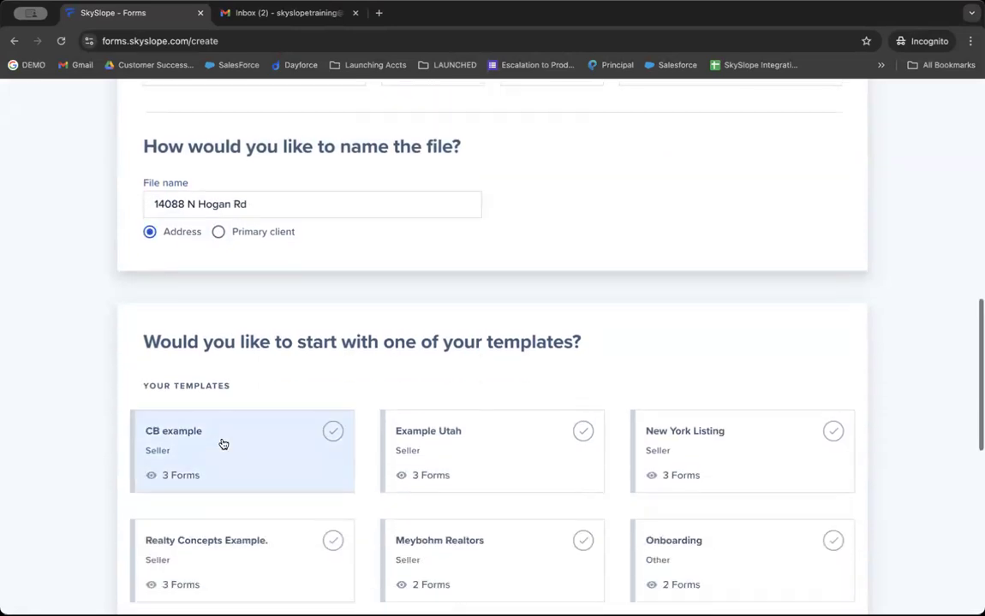
triple_click(220, 171)
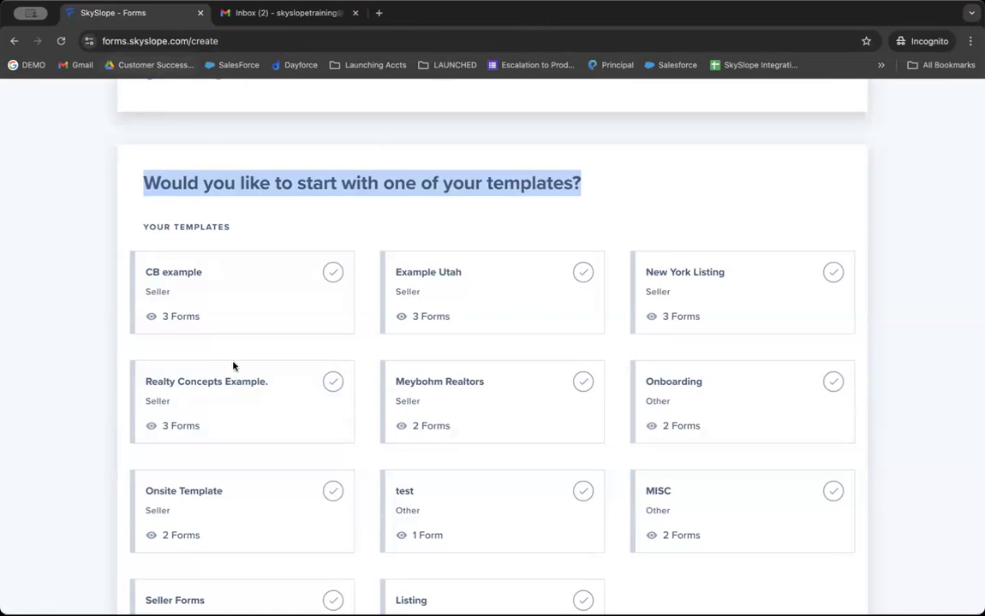
scroll(233, 367, "down", 1)
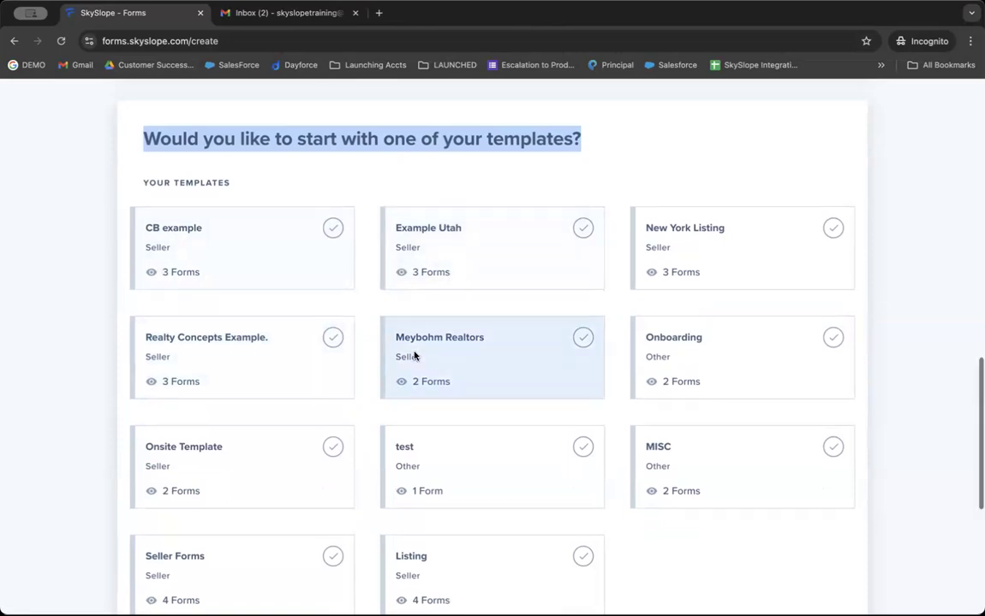
scroll(414, 356, "down", 1)
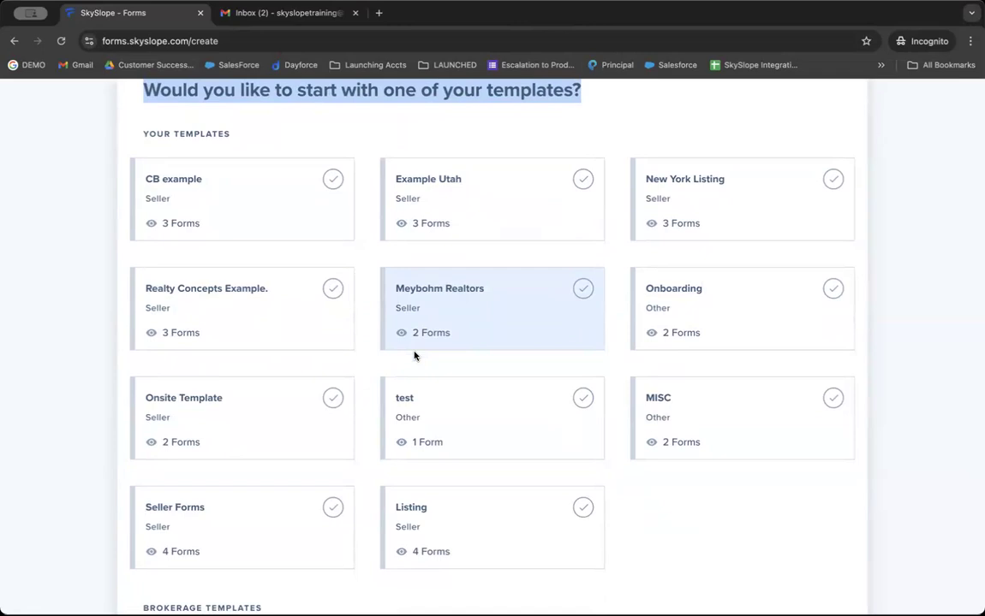
scroll(415, 355, "down", 4)
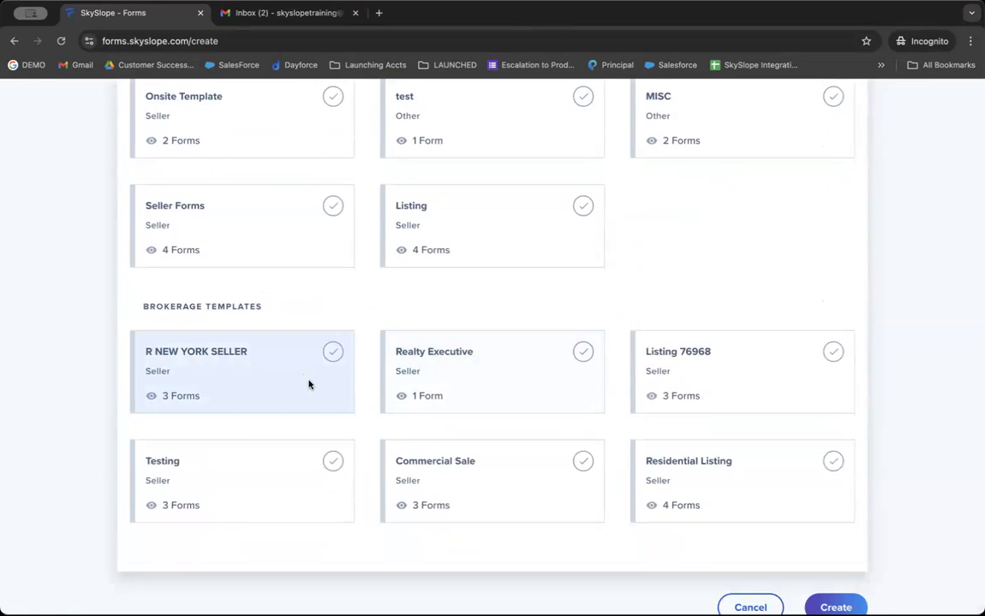
left_click(727, 484)
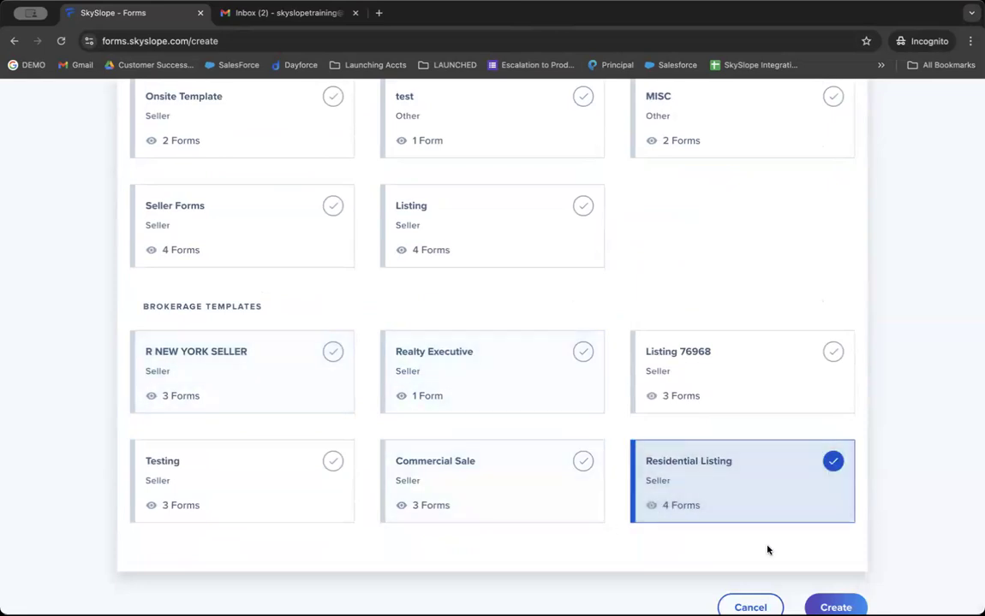
left_click(835, 607)
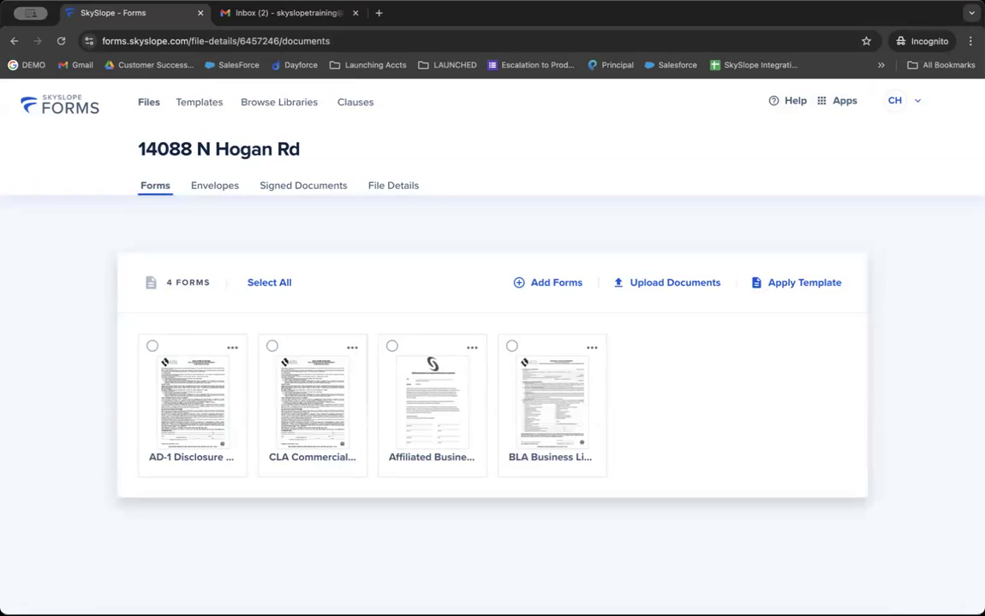
Open the Upload Your Documents dialog from the new file's Forms tab.
left_click_drag(214, 130, 208, 156)
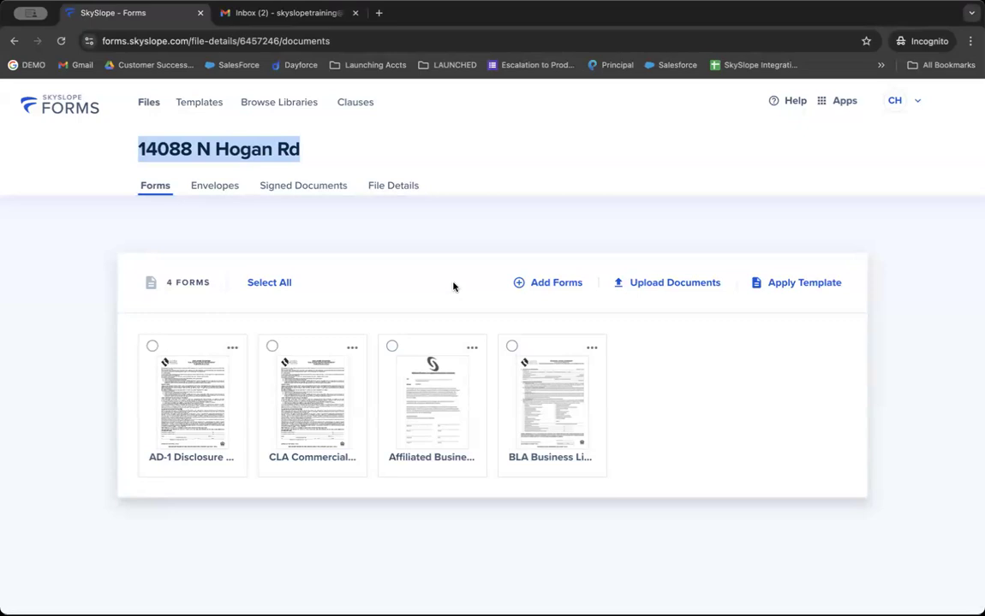
left_click(663, 284)
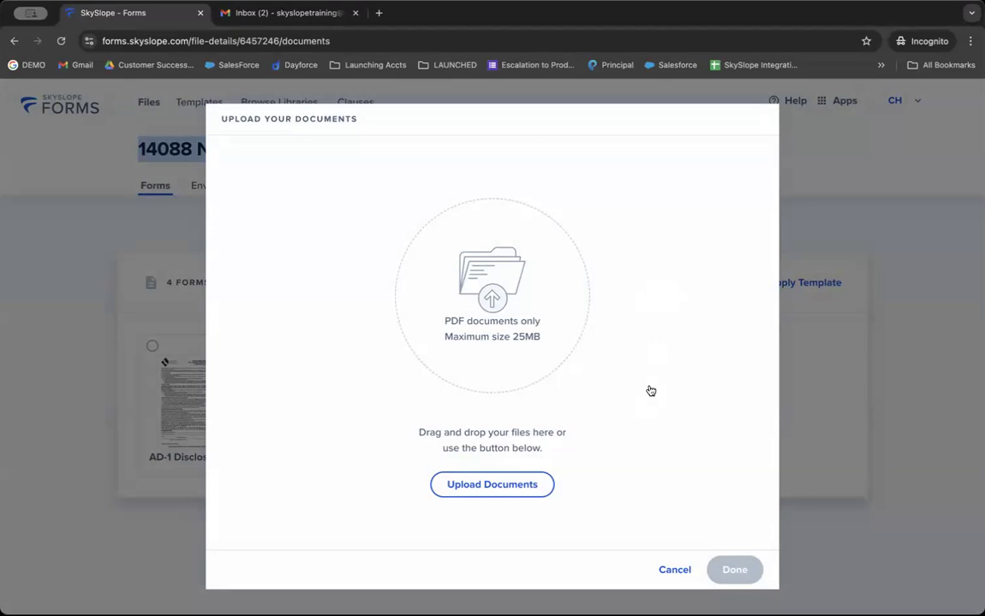
Cancel the Upload Your Documents dialog without uploading any files.
left_click(666, 578)
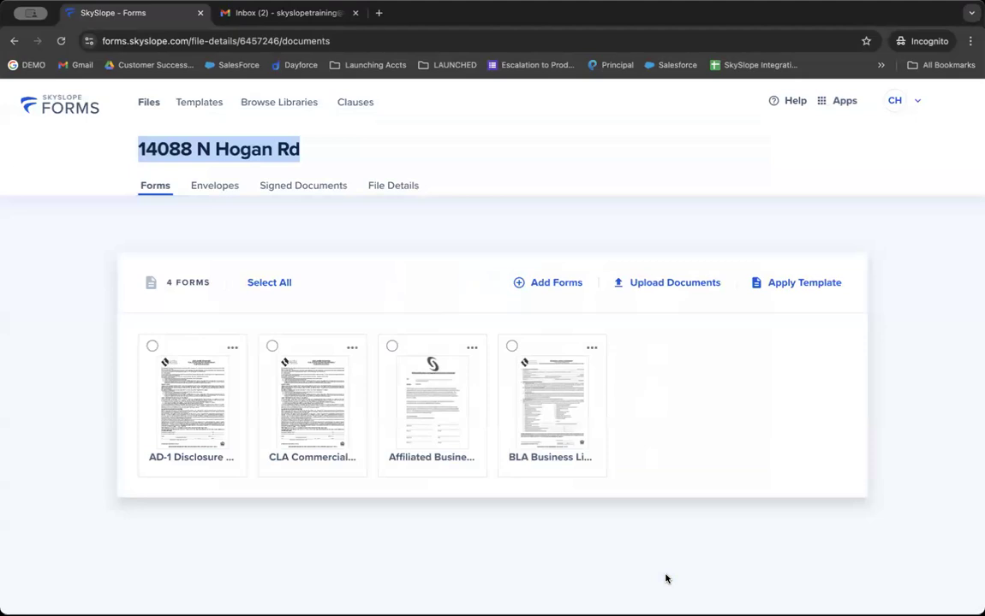
Add the Agent Teaming Agreement for Listing form from My Broker Library to the file.
left_click(540, 292)
left_click(292, 255)
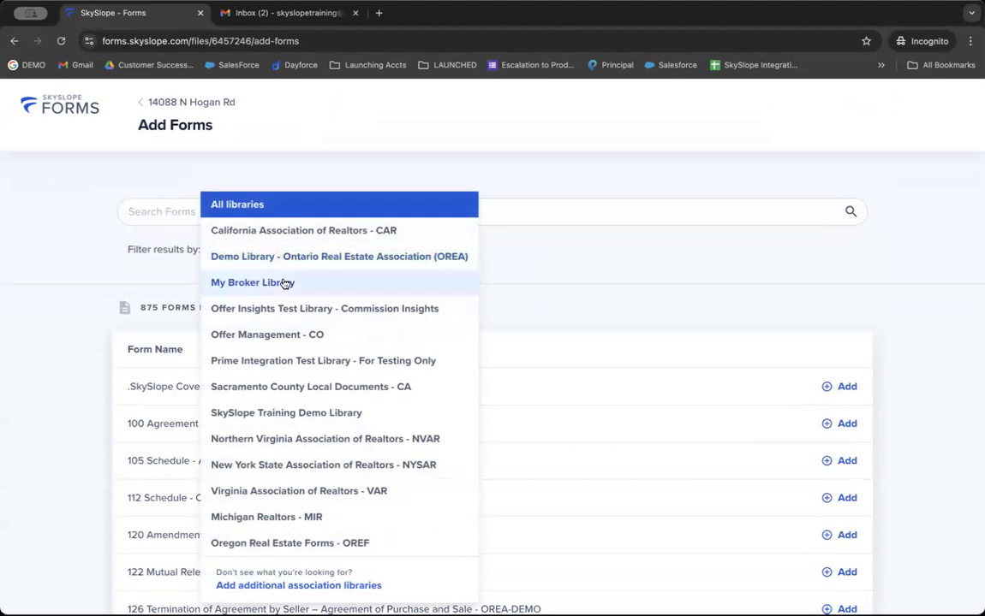
left_click(285, 283)
left_click(841, 448)
scroll(872, 532, "down", 2)
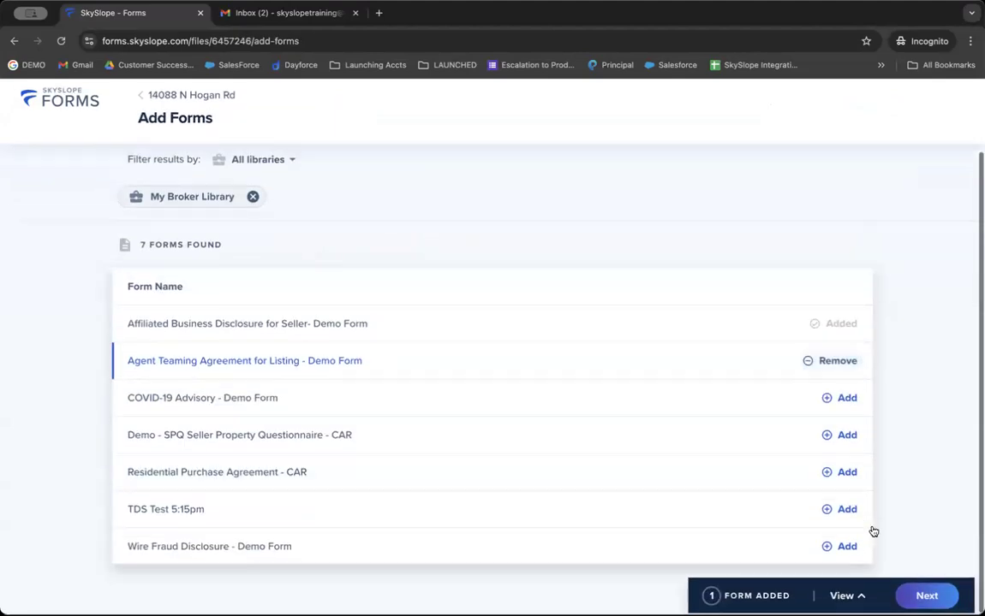
left_click(923, 594)
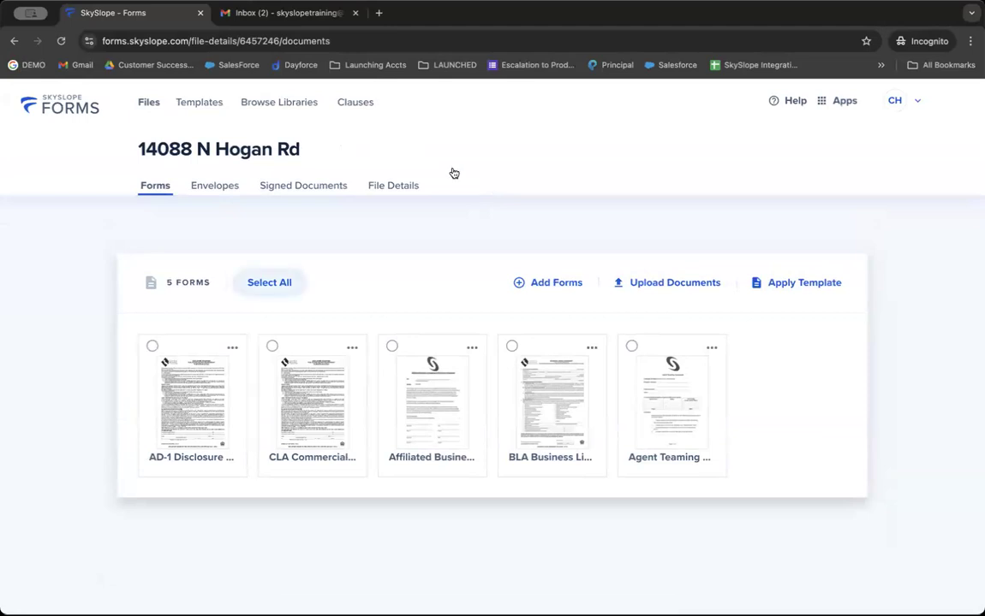
Select only the AD-1 Disclosure and CLA Commercial forms.
left_click(267, 286)
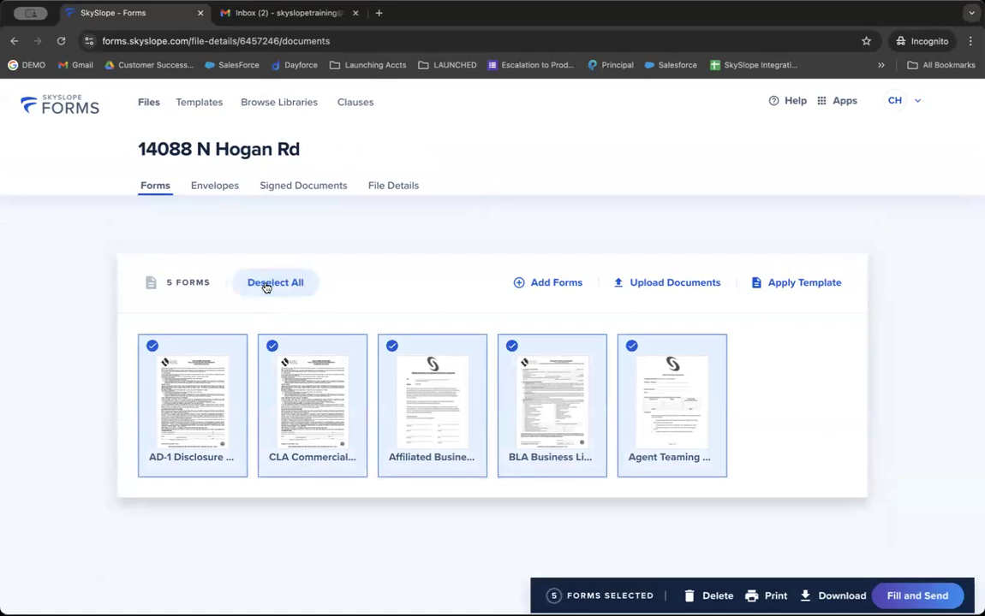
left_click(266, 287)
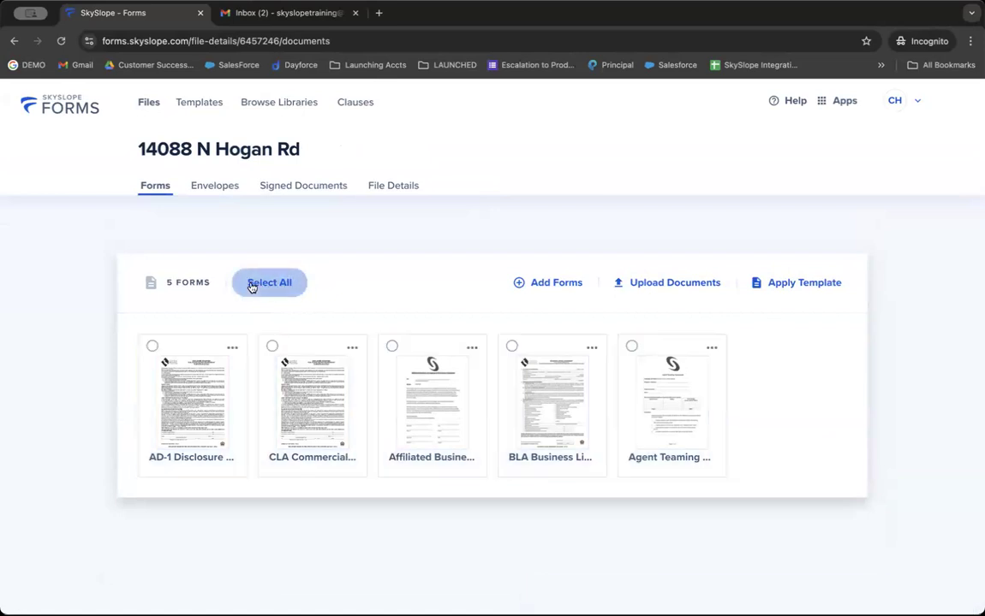
left_click(151, 348)
left_click(289, 344)
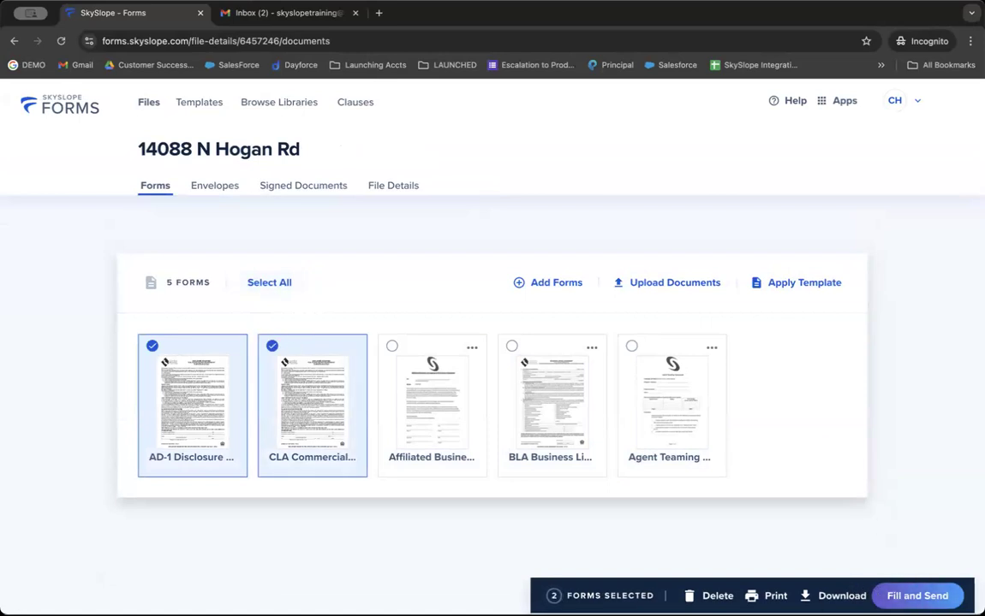
Open the two selected forms for filling and find the listing period fields.
left_click(897, 595)
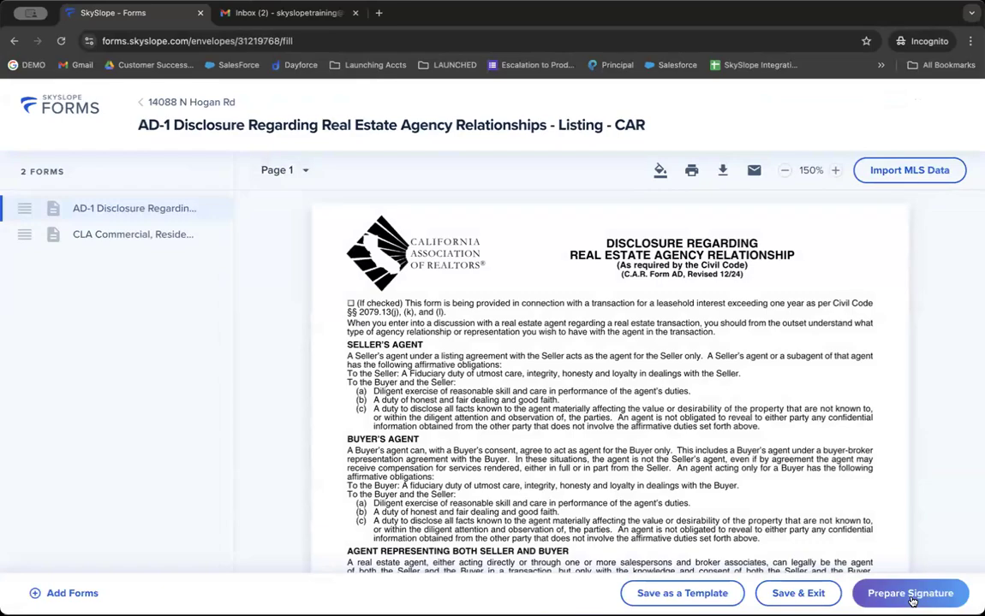
scroll(396, 422, "down", 8)
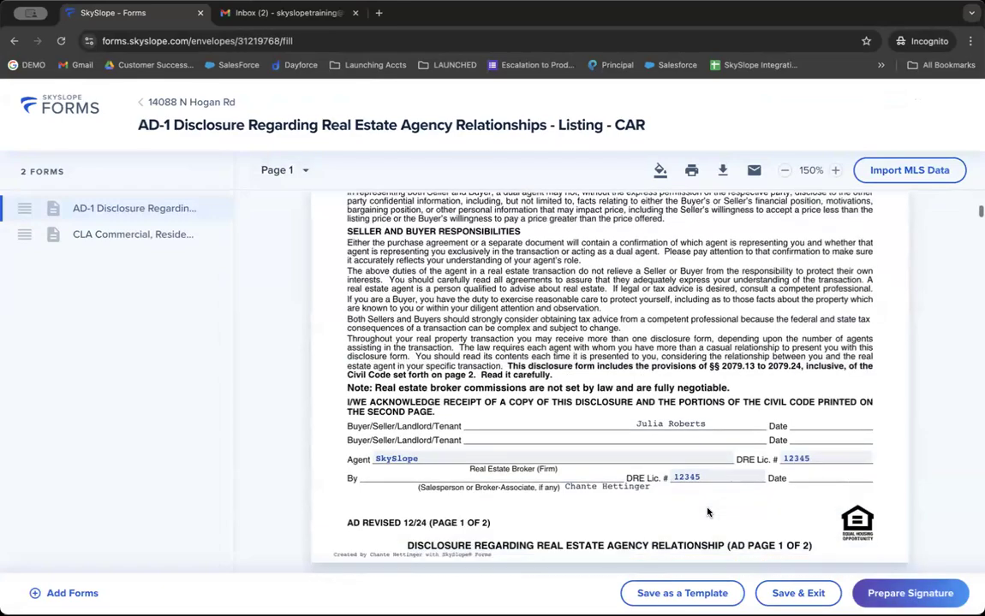
scroll(396, 422, "down", 15)
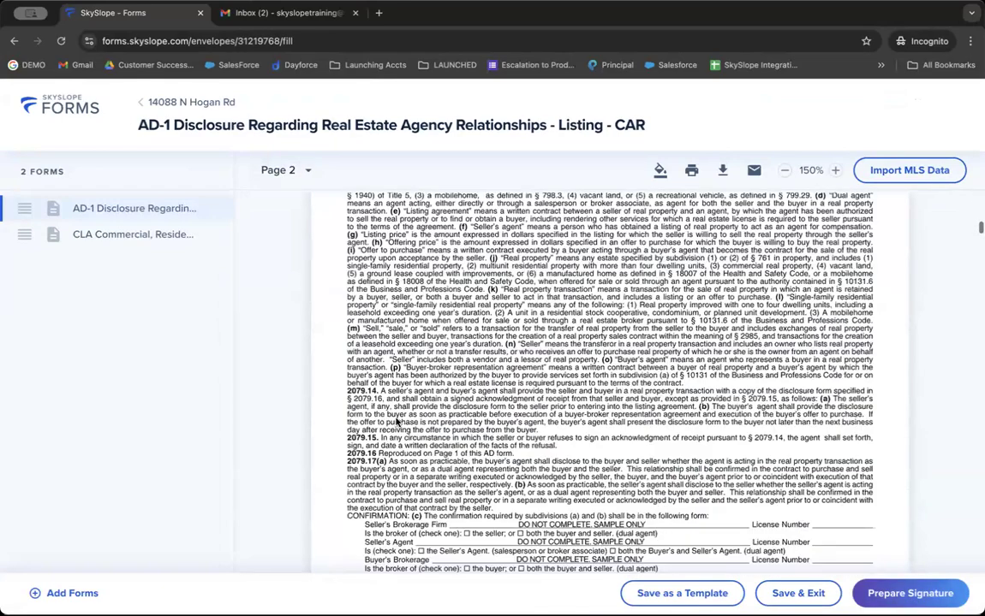
scroll(396, 422, "down", 15)
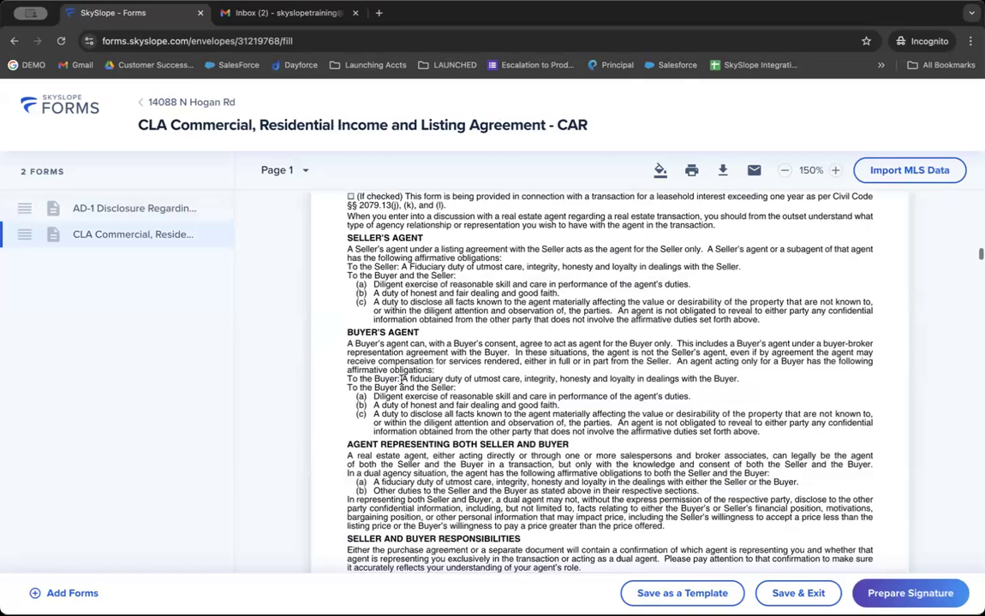
scroll(420, 380, "down", 1)
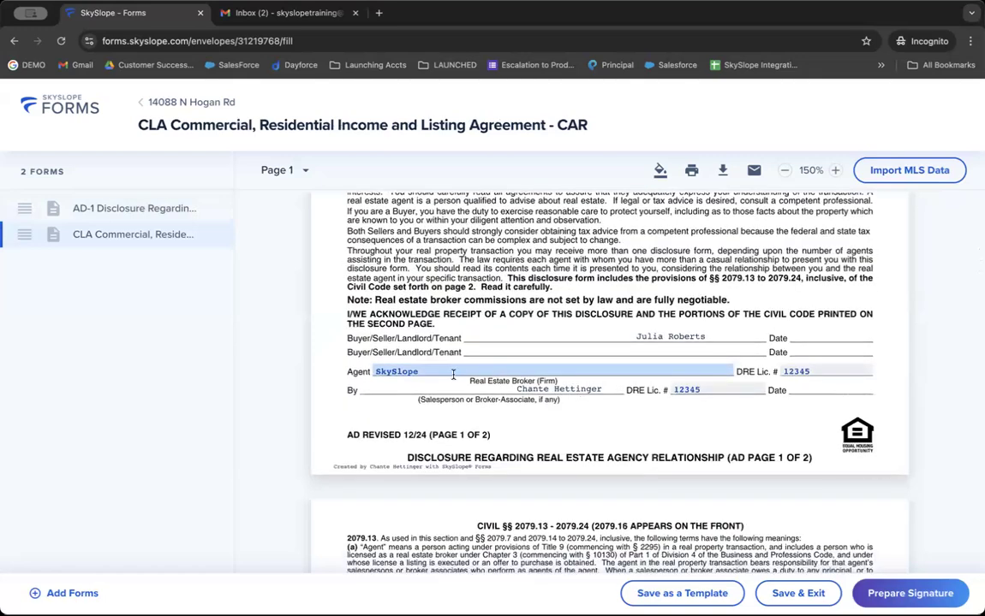
scroll(417, 365, "down", 10)
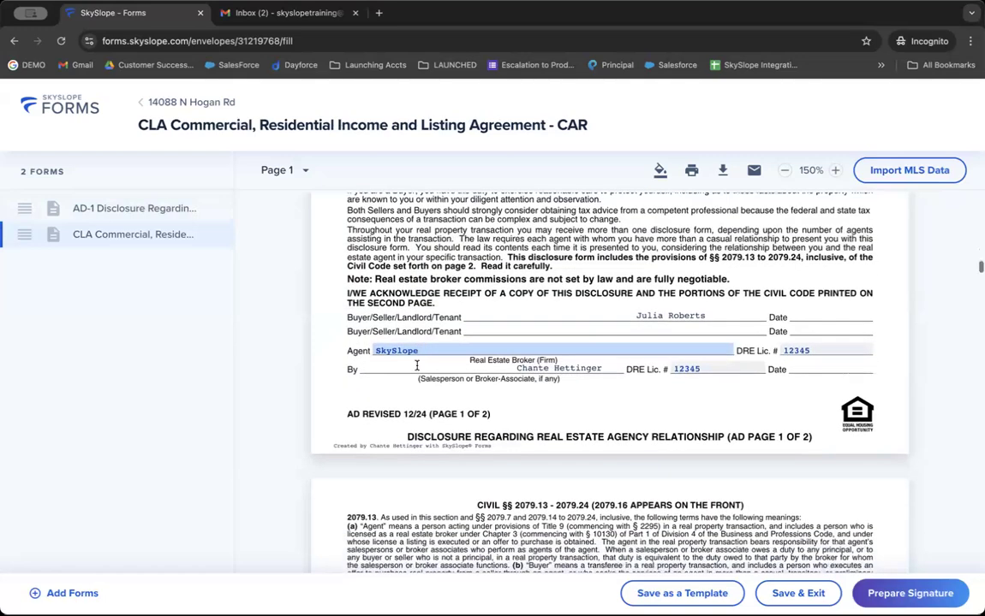
scroll(417, 370, "down", 5)
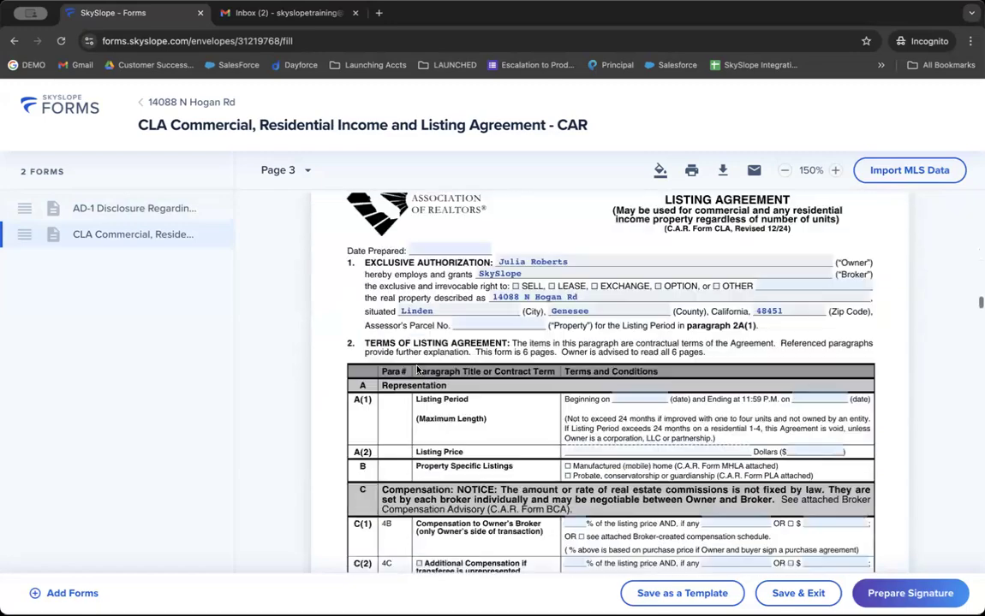
scroll(420, 366, "up", 1)
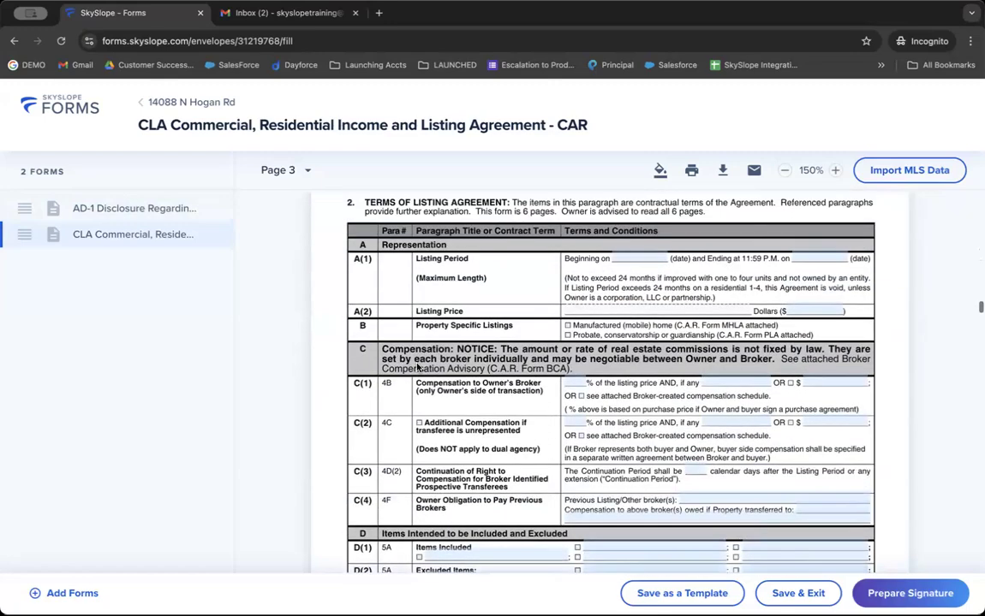
Set the CLA listing period from 01/23/2025 to 05/07/2025.
left_click(643, 261)
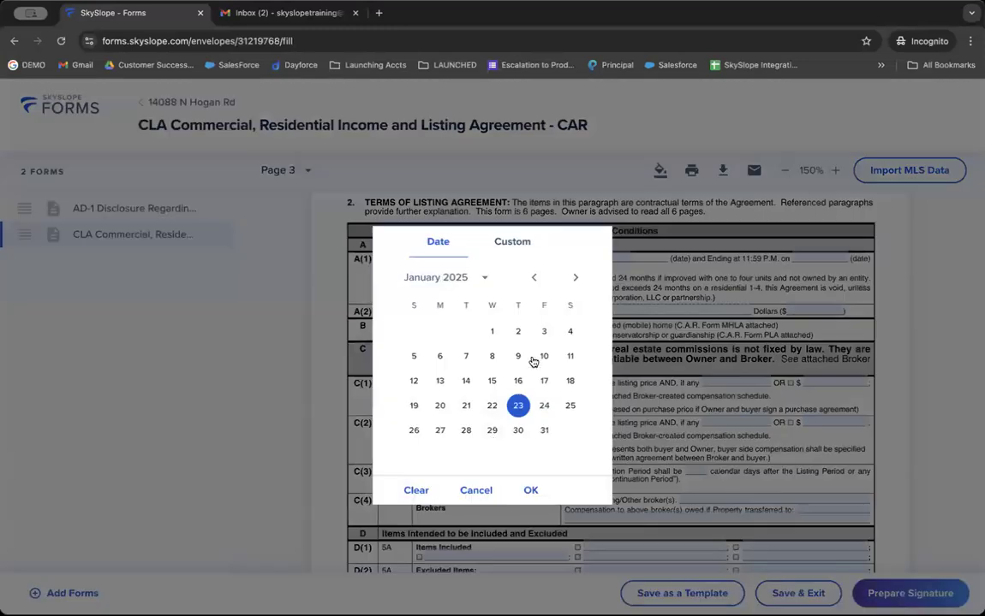
left_click(531, 490)
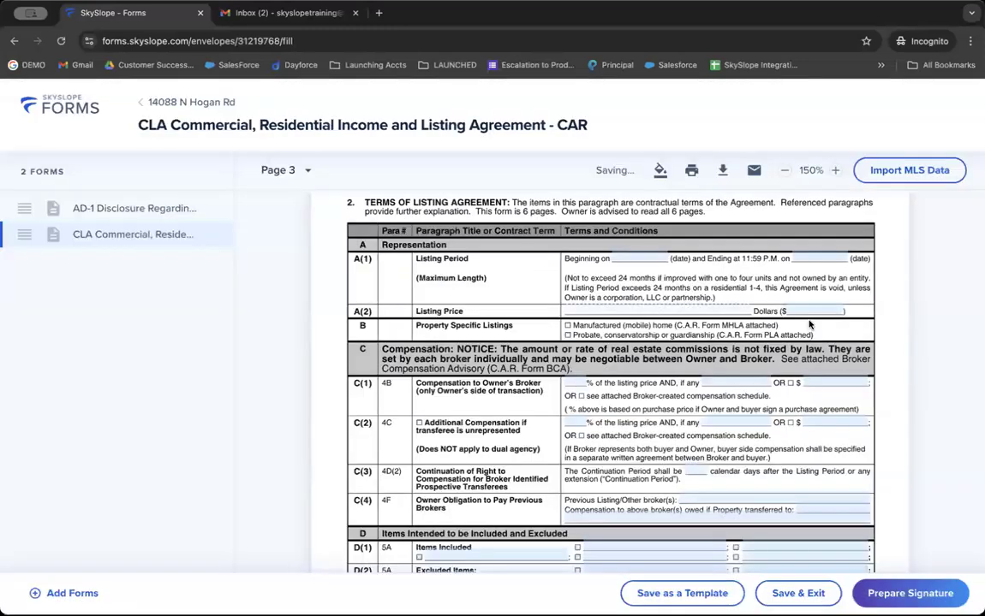
left_click(641, 258)
left_click(574, 277)
left_click(573, 277)
left_click(574, 276)
left_click(573, 277)
left_click(492, 355)
Prepare the filled forms for signature, opening the Create an envelope dialog.
scroll(499, 396, "down", 2)
scroll(499, 396, "down", 10)
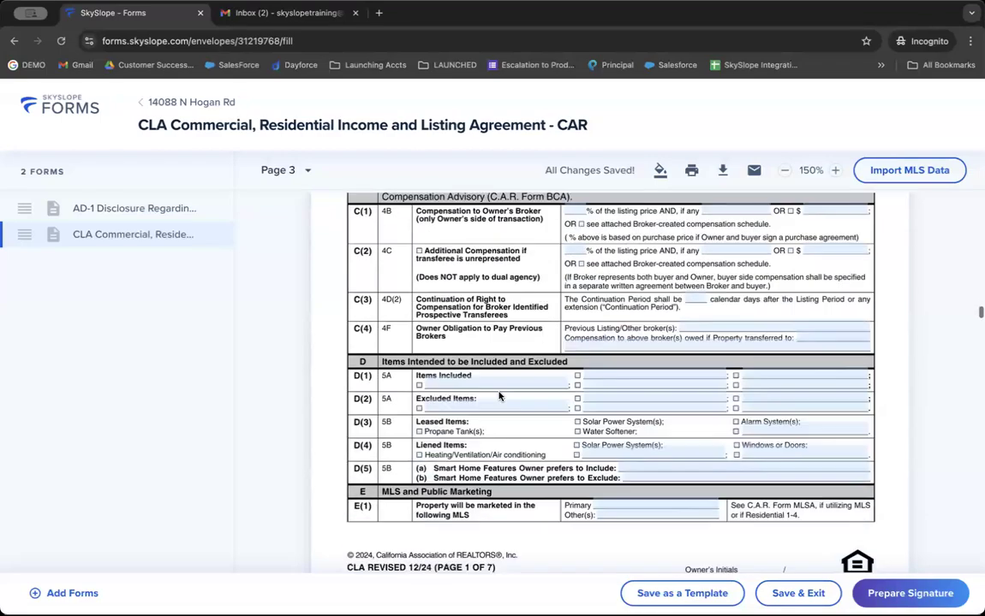
scroll(499, 395, "down", 10)
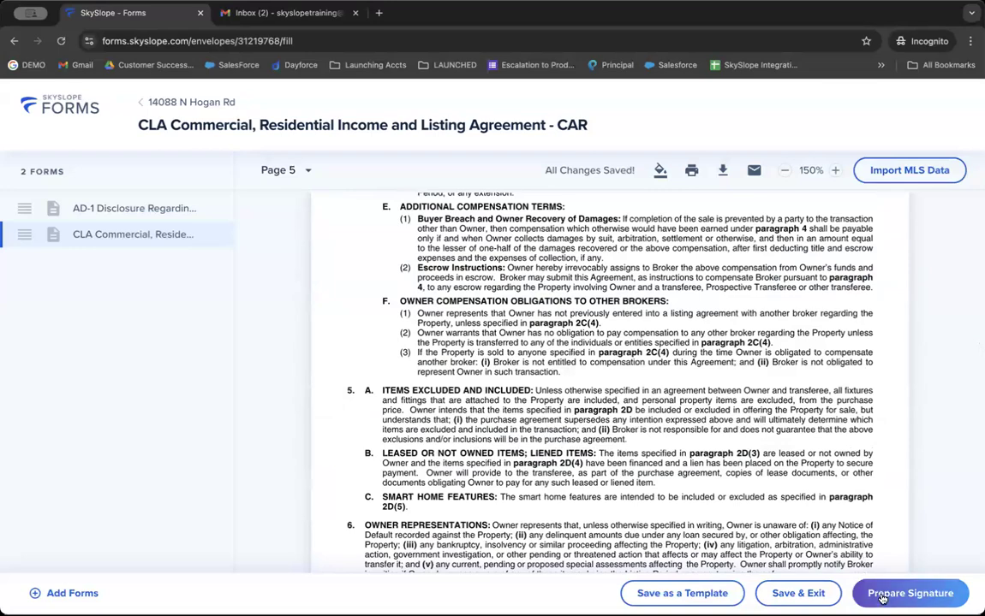
left_click(882, 598)
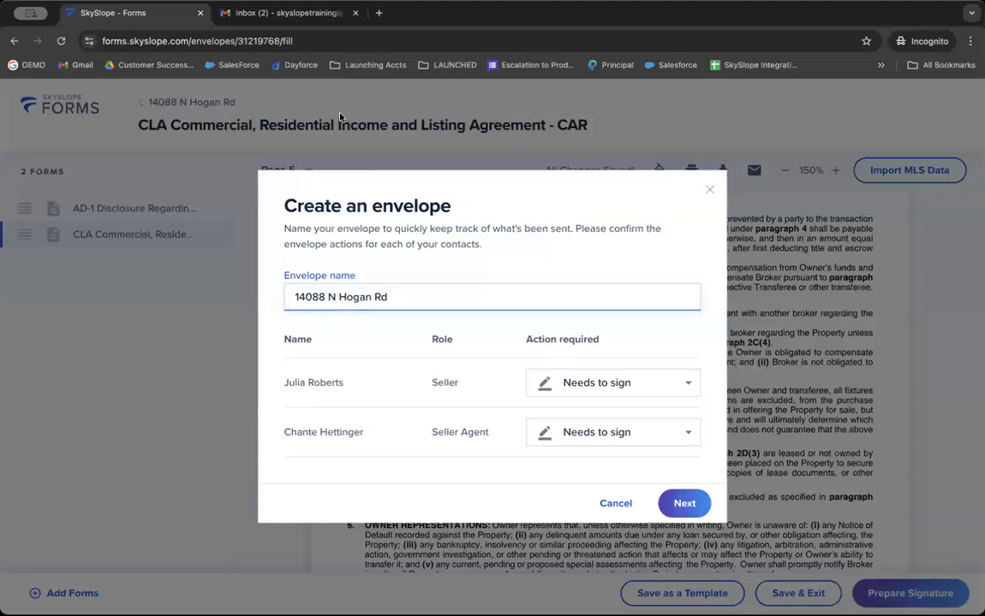
left_click(305, 101)
left_click(909, 592)
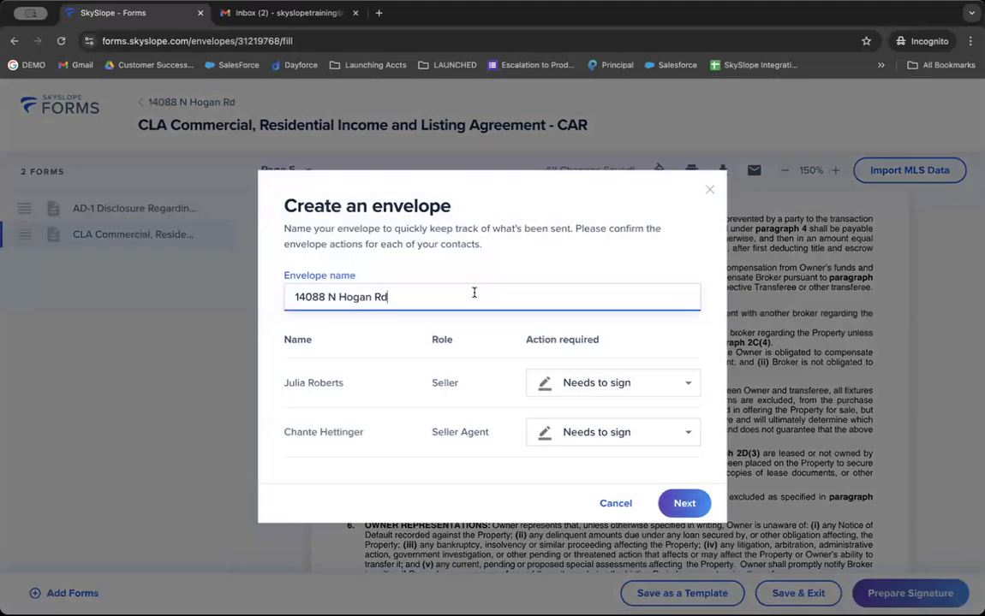
type("- CLA Commercial")
key("BackSpace")
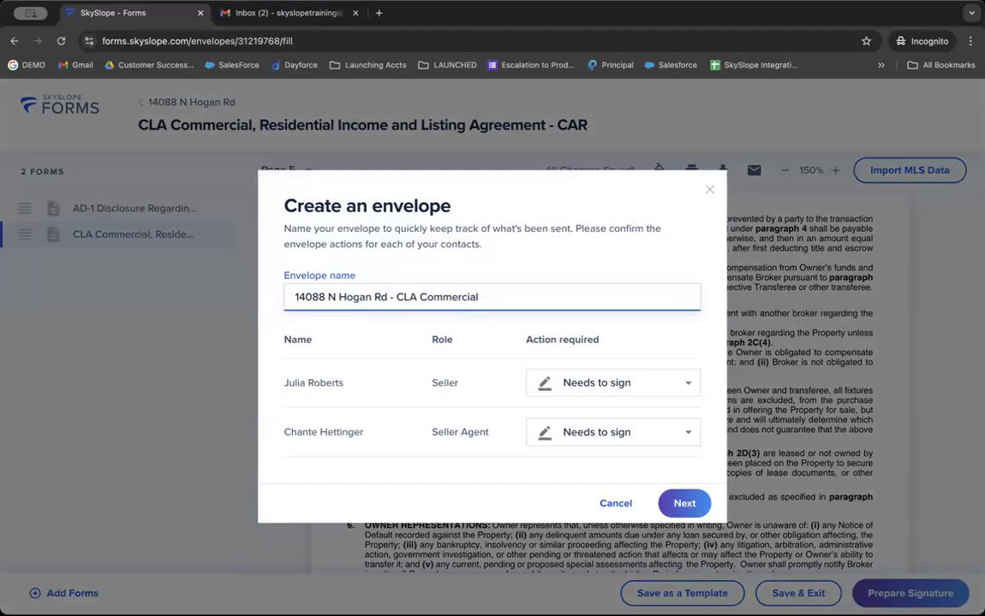
type(", Residential income and")
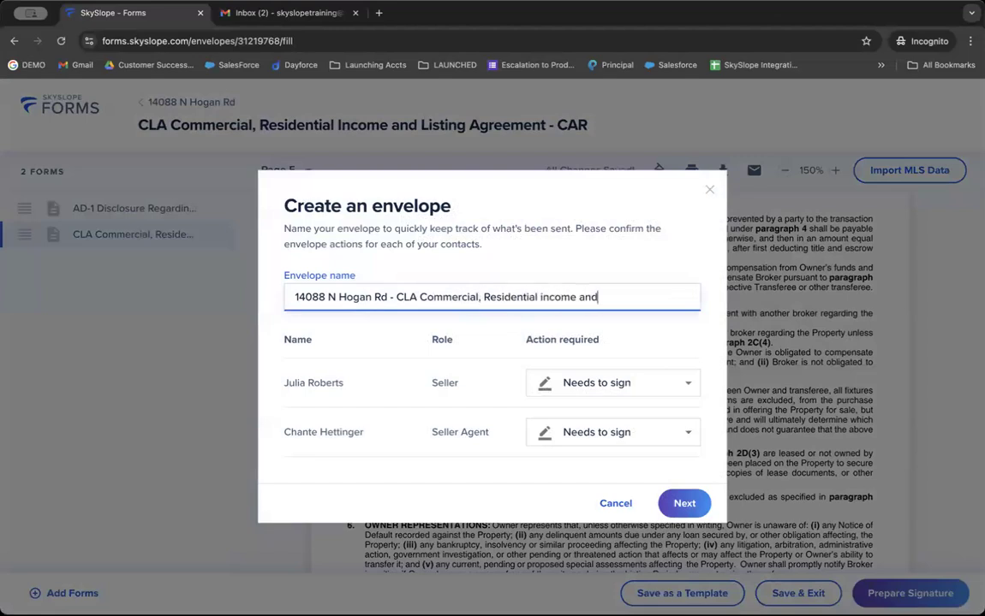
type(" listing agreement")
double_click(318, 378)
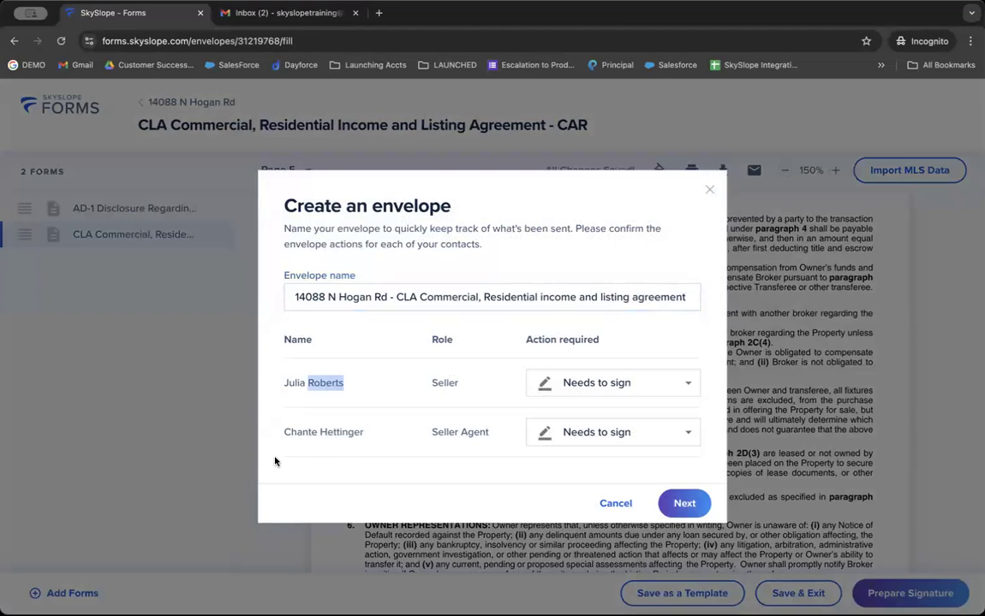
left_click(431, 436)
triple_click(431, 436)
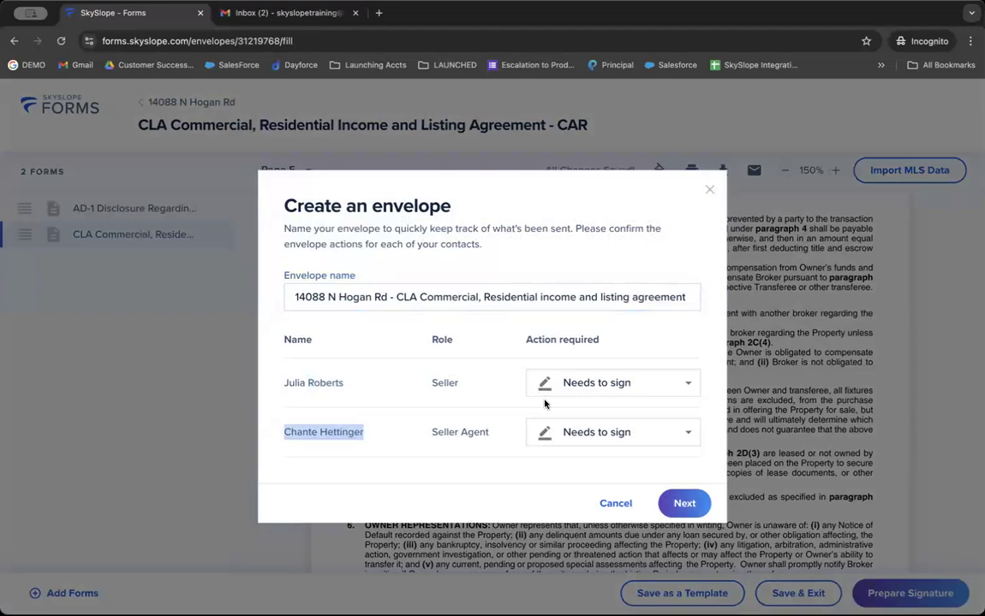
Set the Seller Agent to Receives a copy and create the envelope.
left_click(559, 441)
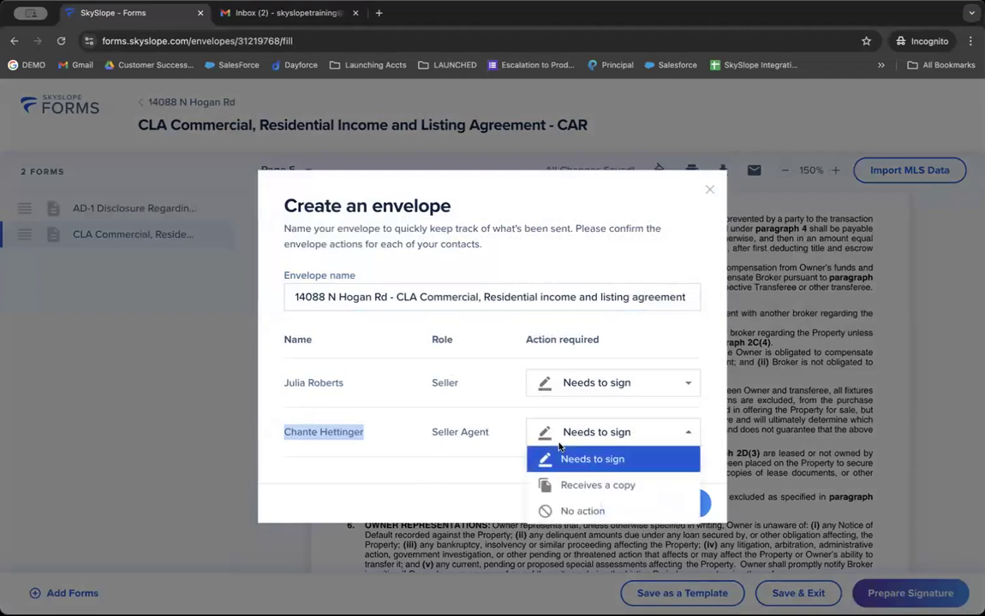
left_click(606, 488)
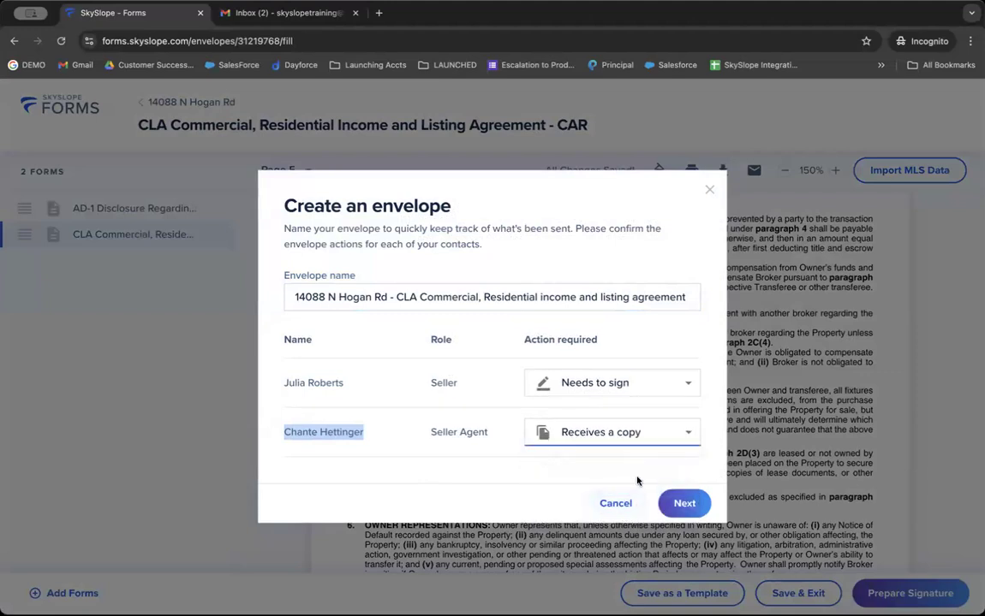
left_click(685, 502)
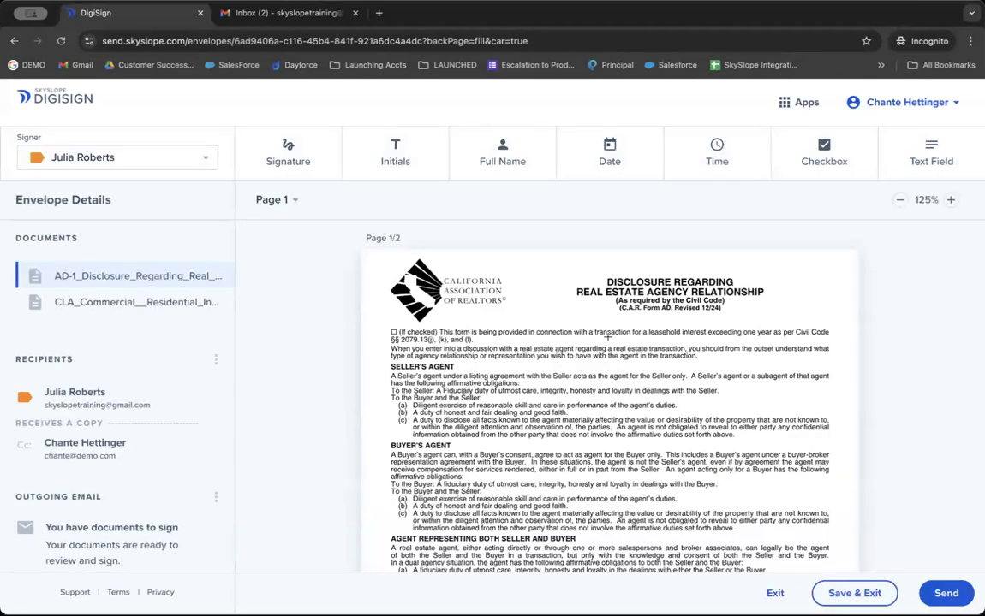
Place trial Signature and Date fields near the top of page 1.
scroll(607, 338, "down", 10)
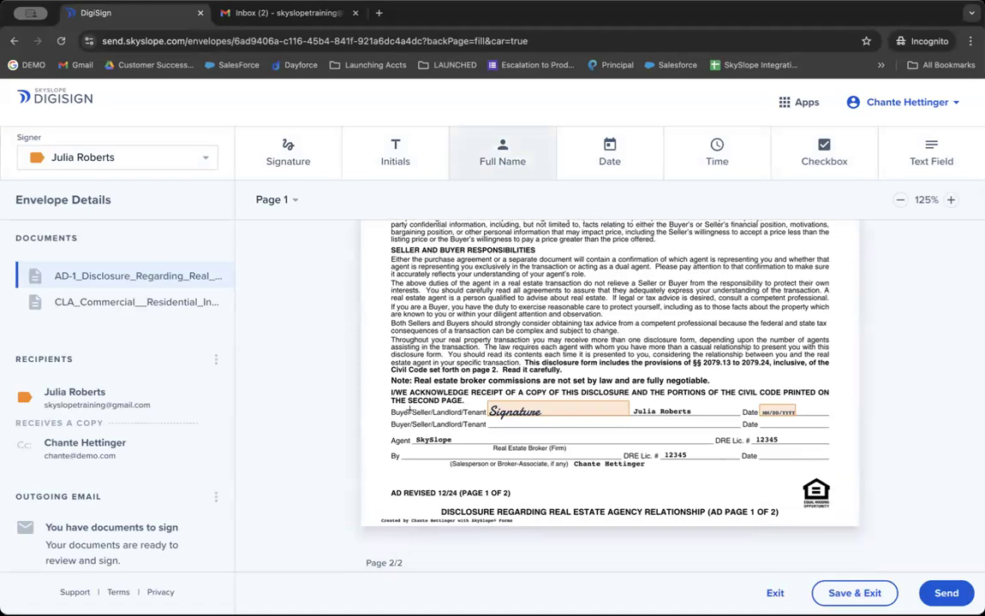
scroll(411, 411, "up", 1)
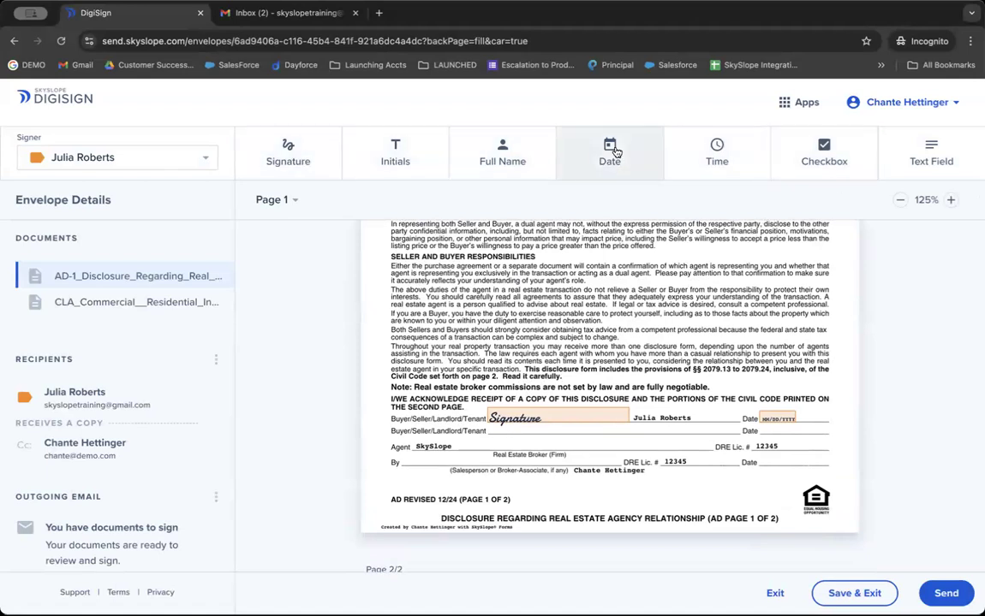
scroll(479, 257, "up", 5)
left_click(297, 170)
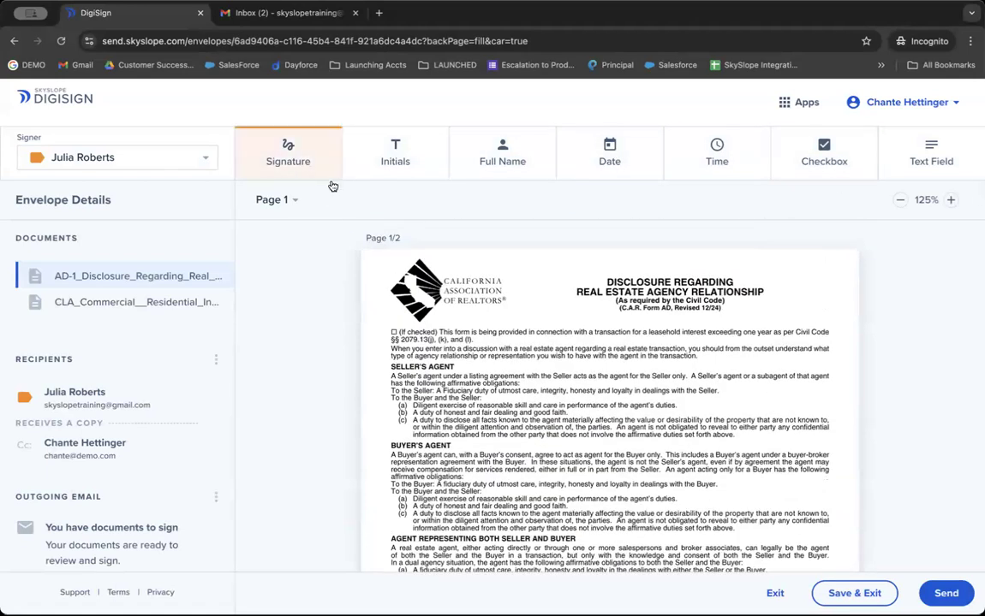
left_click(589, 272)
left_click(620, 163)
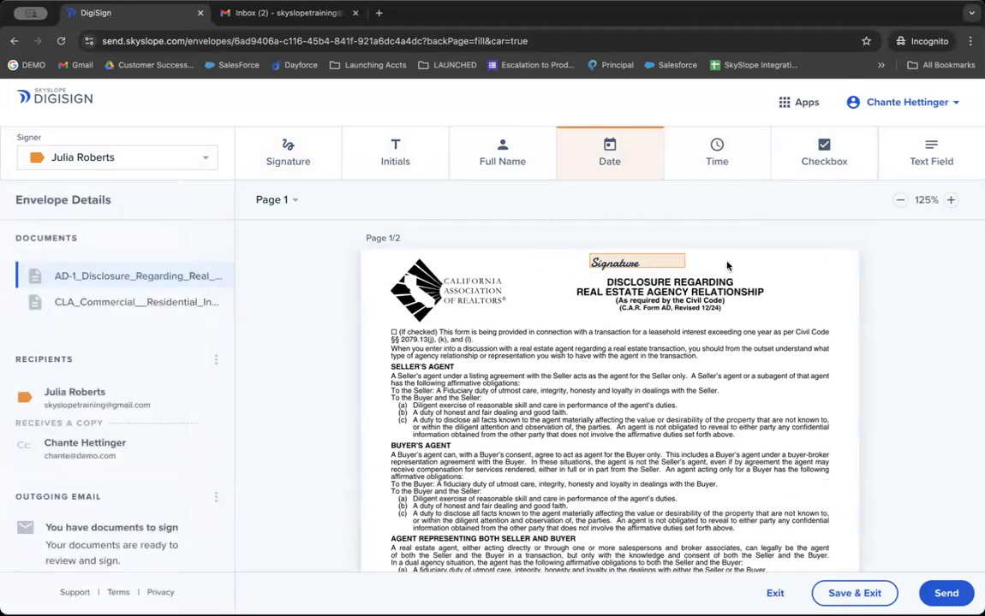
left_click(727, 264)
Delete the trial date and signature fields from page 1.
key("Delete")
left_click(662, 269)
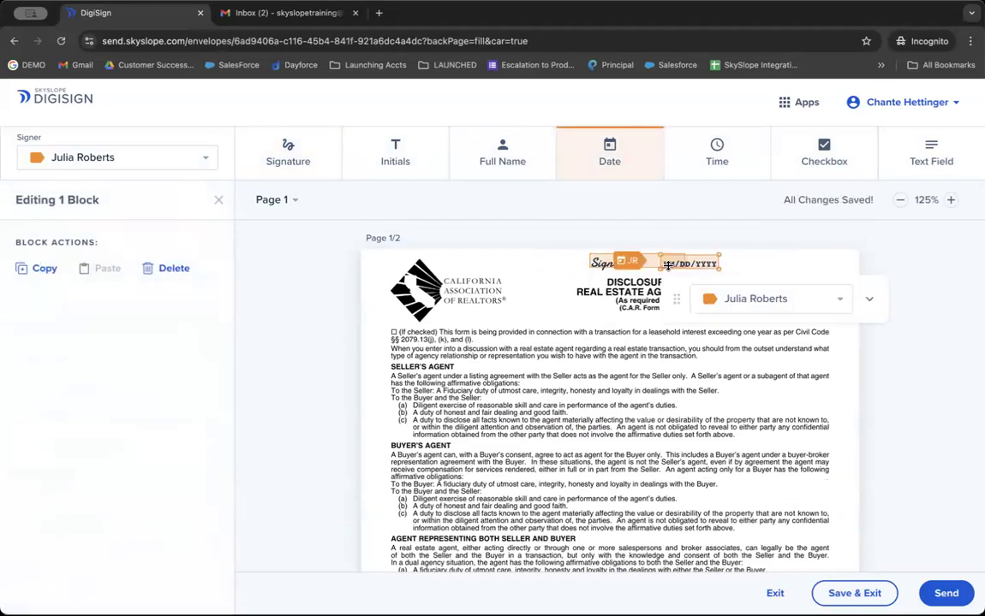
key("Delete")
left_click(651, 265)
key("Delete")
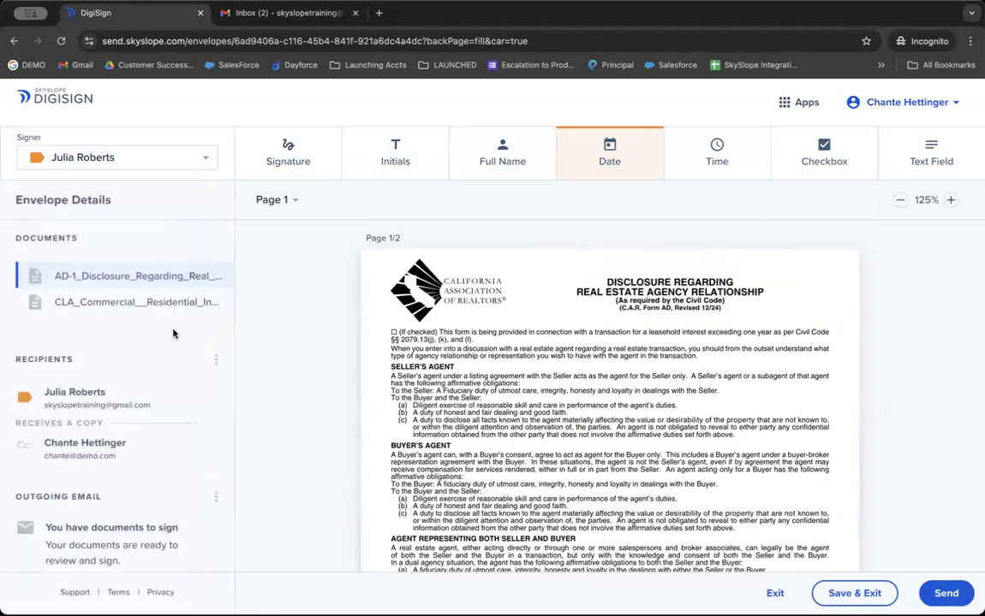
Add a trial recipient, entering their first name, last name and e-mail address.
left_click(216, 363)
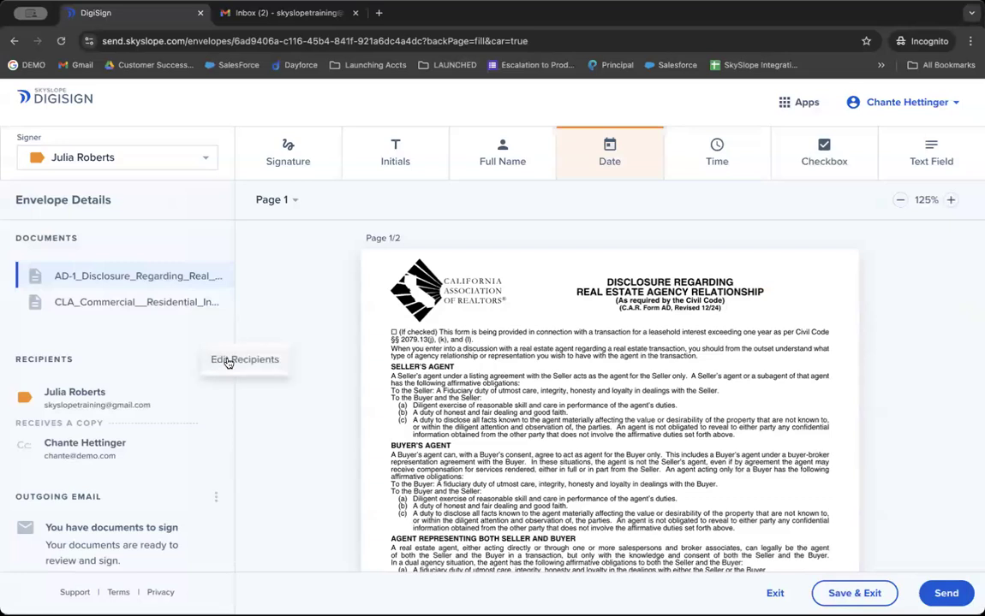
left_click(228, 363)
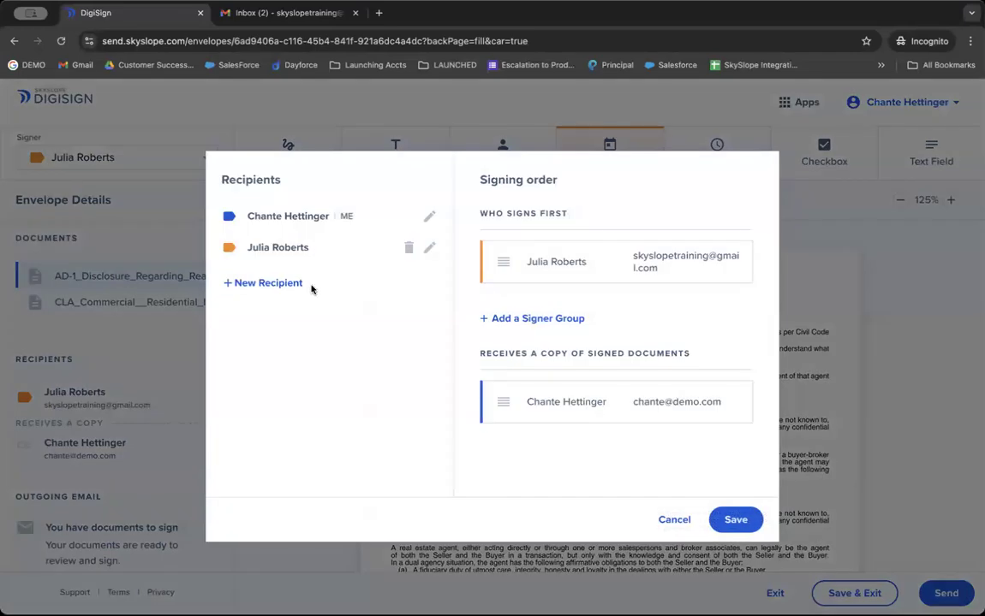
left_click(289, 283)
type("Michelle")
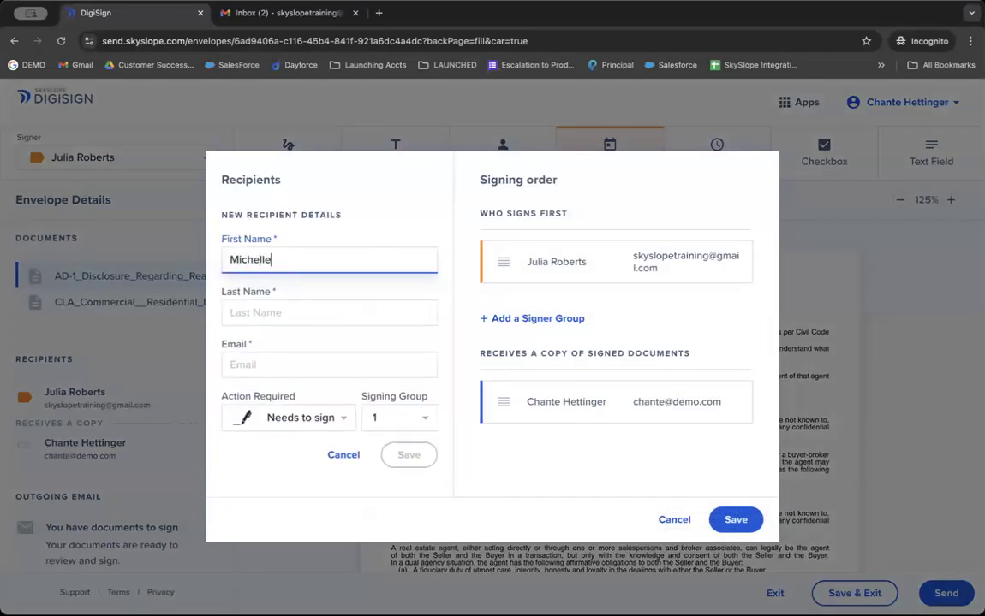
key("Tab")
type("Demo")
key("Tab")
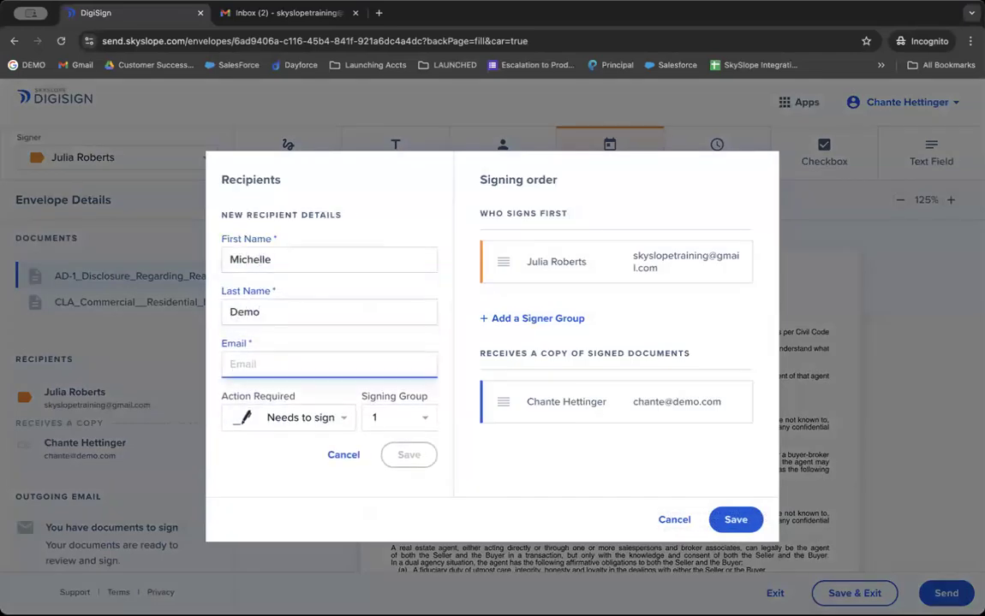
type("Michelle@demo.com")
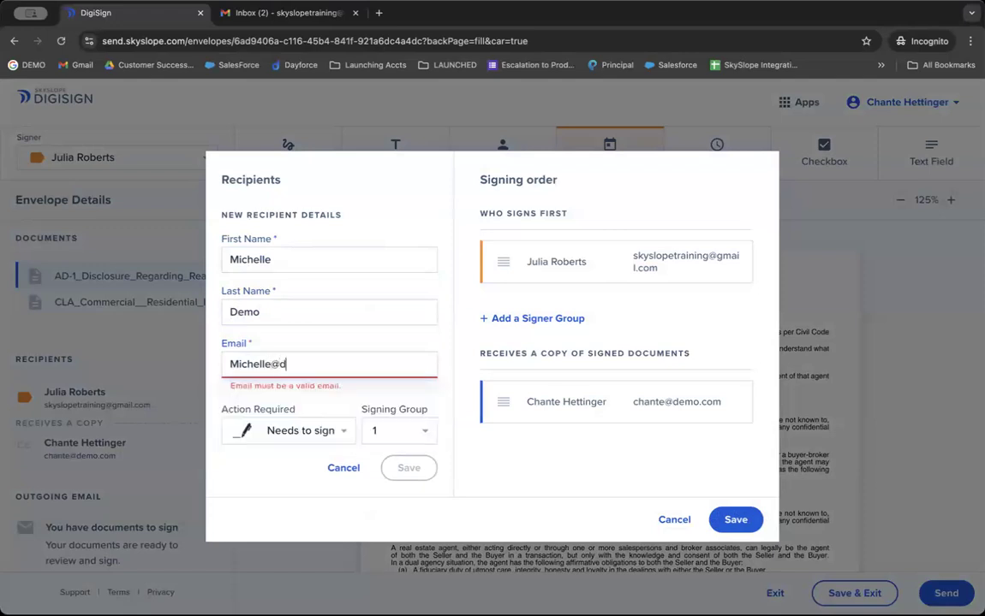
key("Tab")
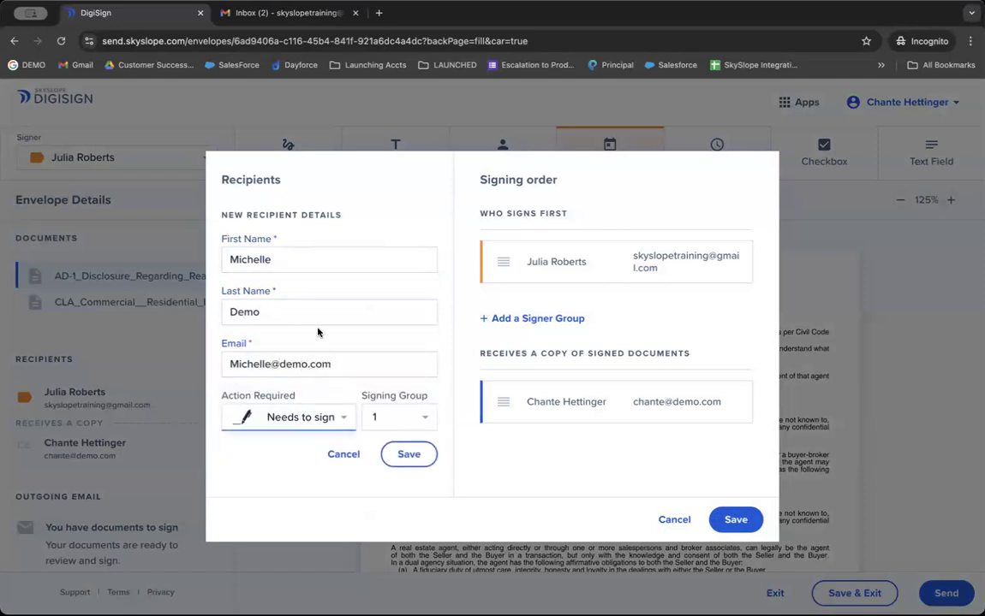
Put the trial signer in Signing Group 2, save, then cancel the Recipients dialog.
double_click(411, 399)
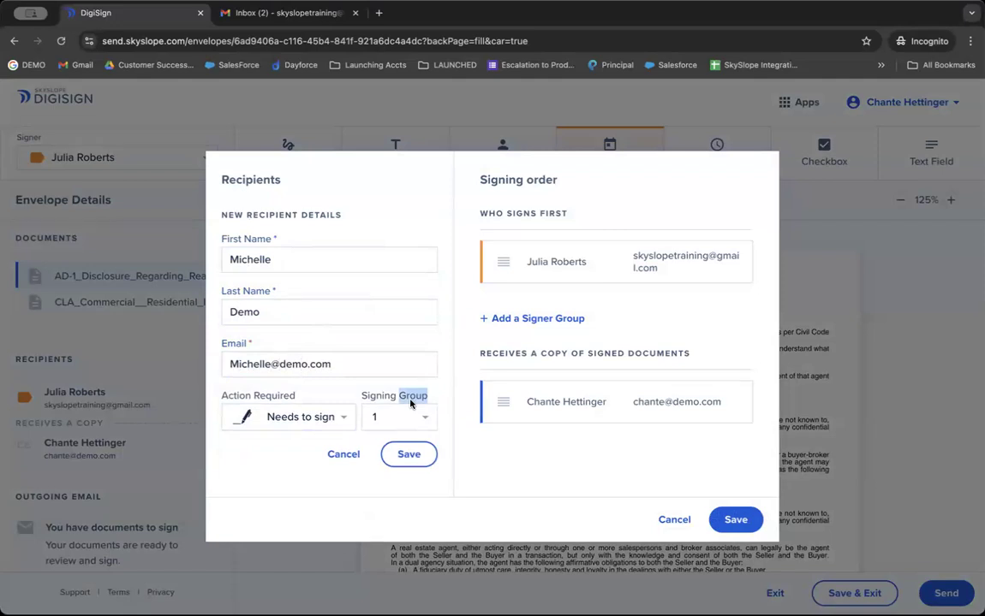
left_click(393, 418)
left_click(384, 435)
left_click(392, 457)
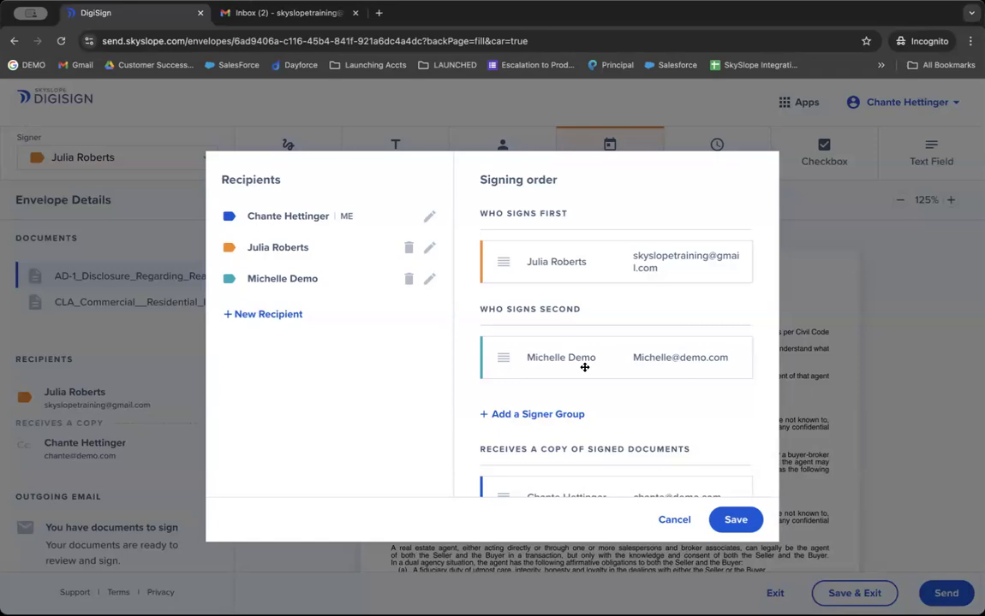
left_click(674, 519)
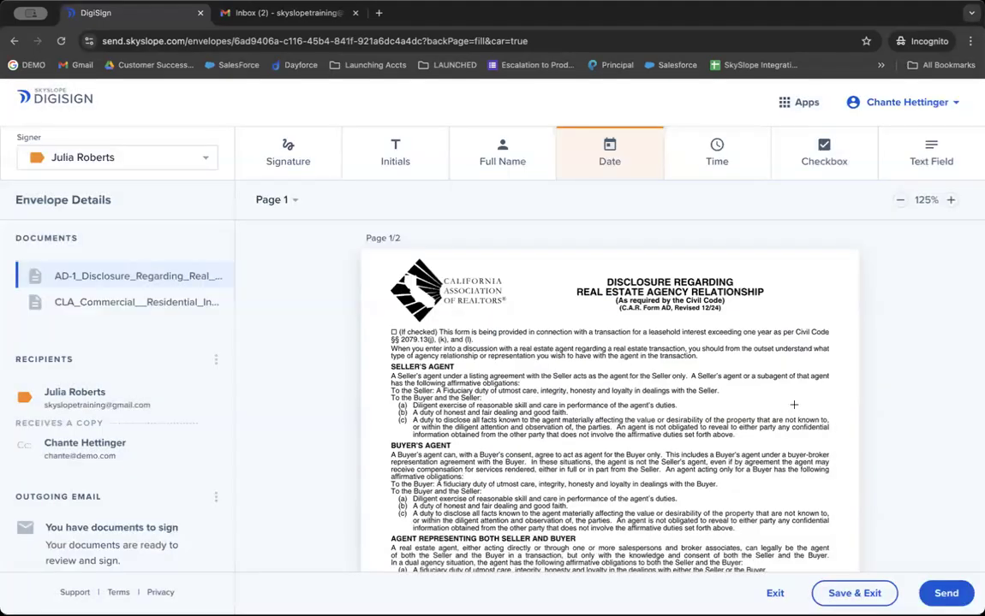
scroll(671, 382, "down", 10)
scroll(671, 382, "up", 10)
left_click(949, 597)
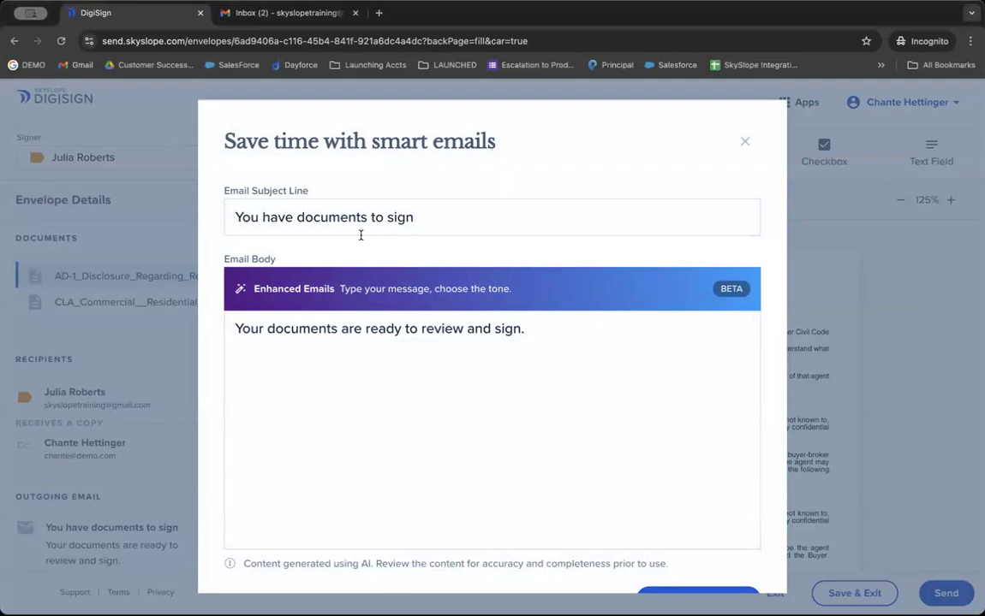
left_click(479, 218)
type("a")
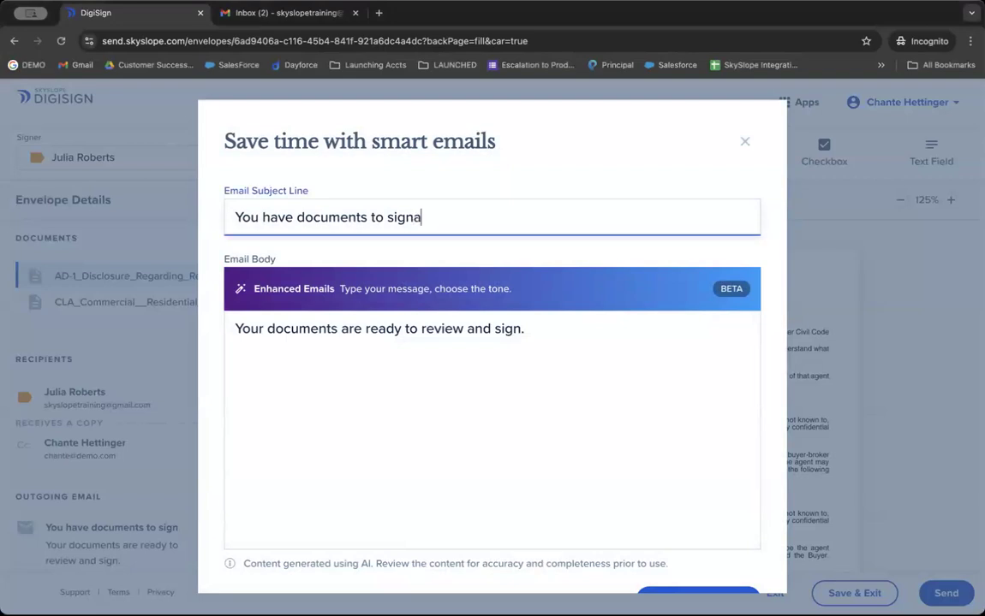
key("super+a")
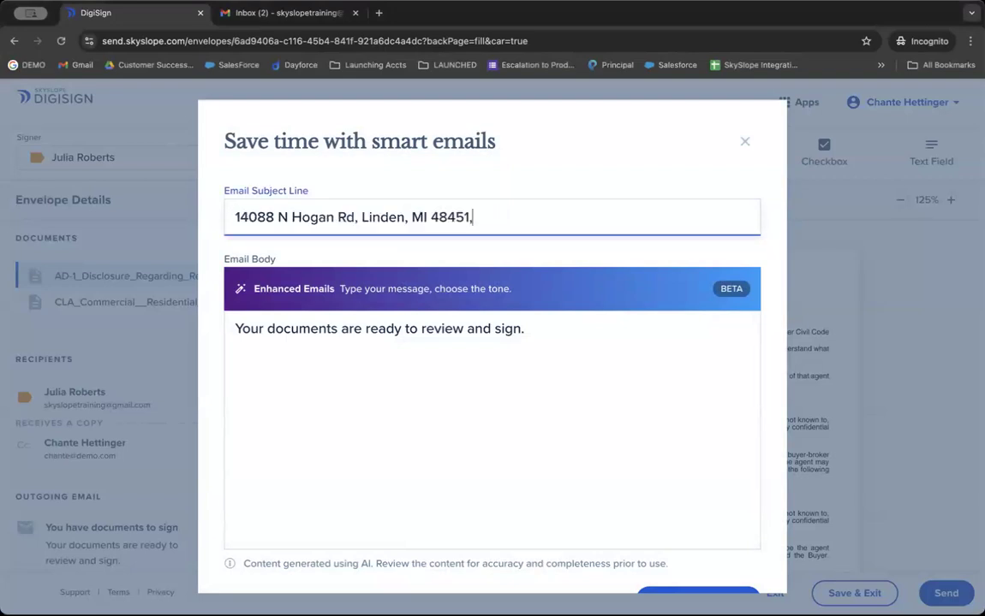
type("- p")
key("BackSpace")
type("signature requested")
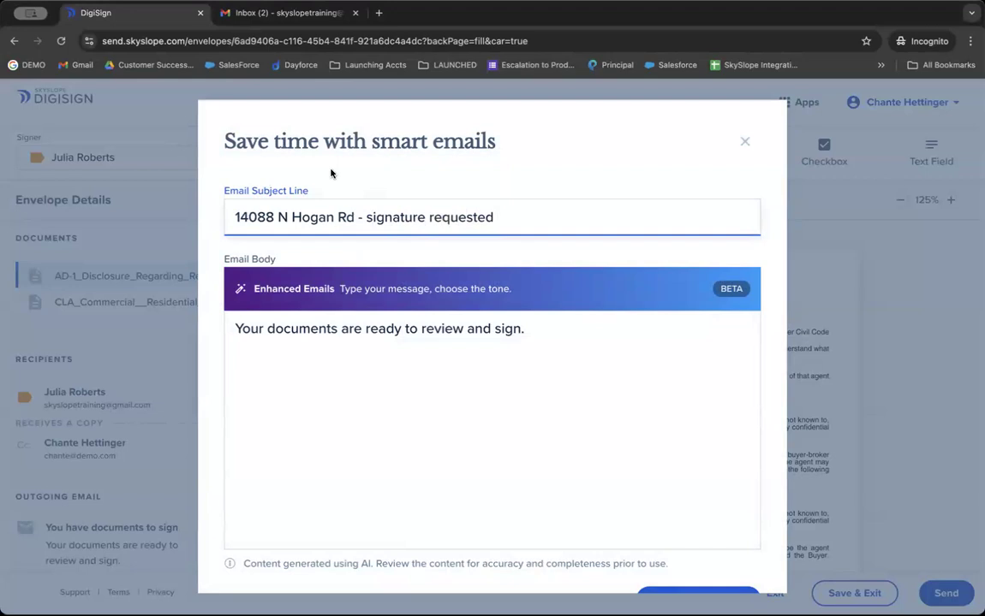
Replace the body with a greeting and 'Please review and sign.', then send for signatures.
left_click(324, 264)
key("ctrl+a")
type("Hi Julia,")
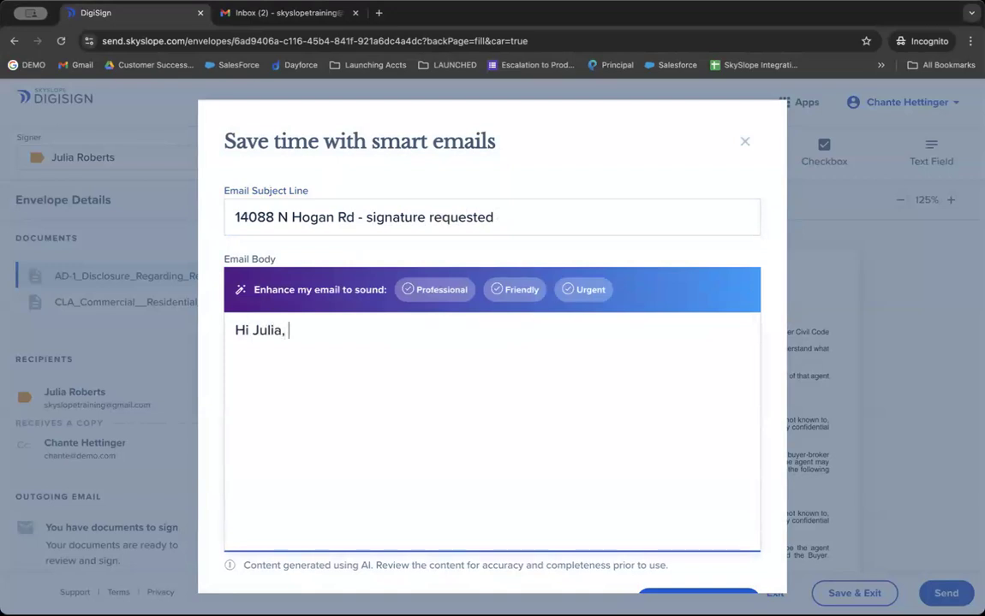
key("Return")
key("Return")
type("Please review and sign.")
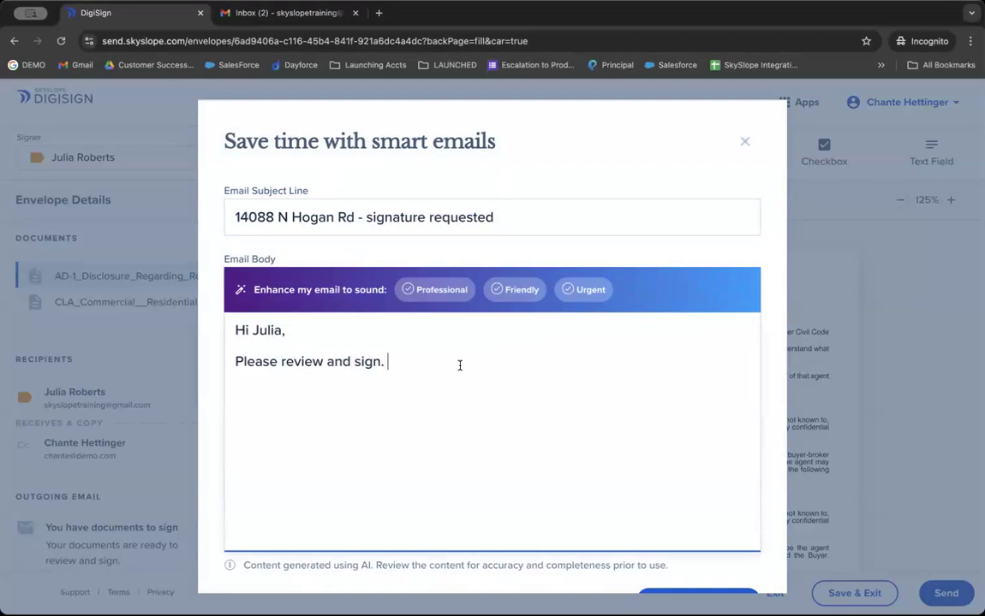
scroll(459, 366, "down", 1)
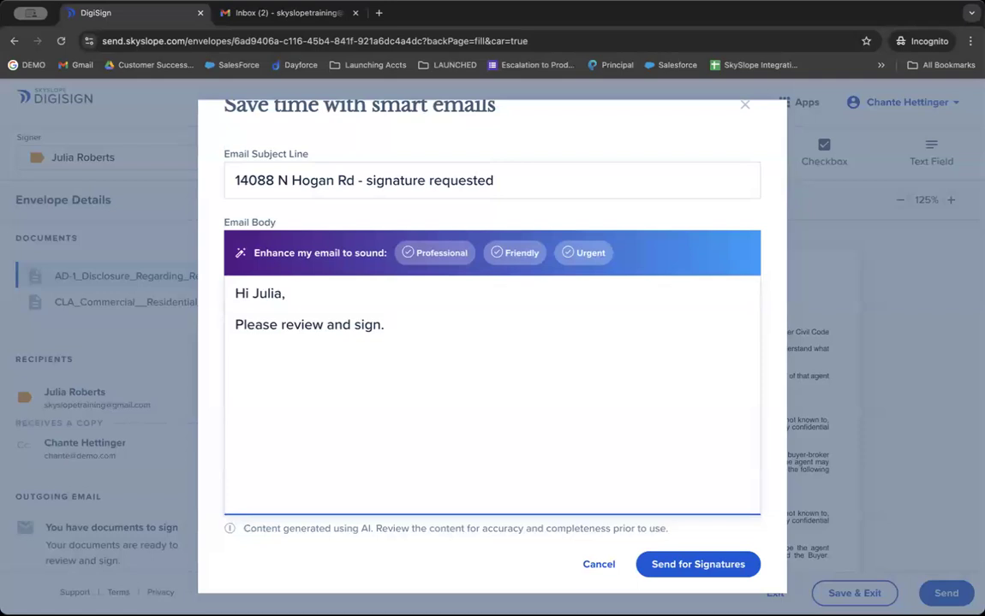
left_click(708, 572)
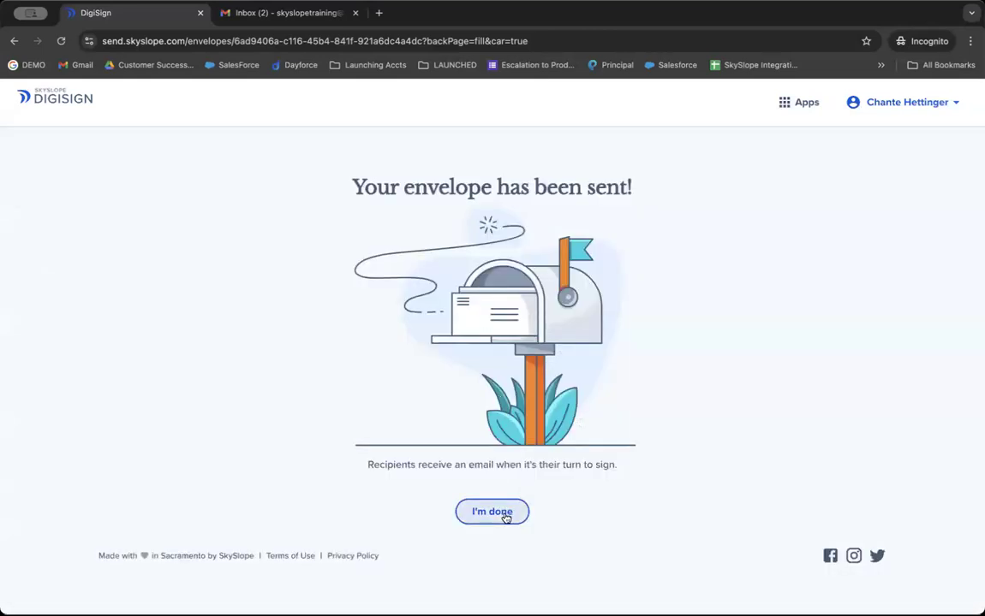
Finish on the envelope-sent page and return to the file's Envelopes tab.
left_click(504, 514)
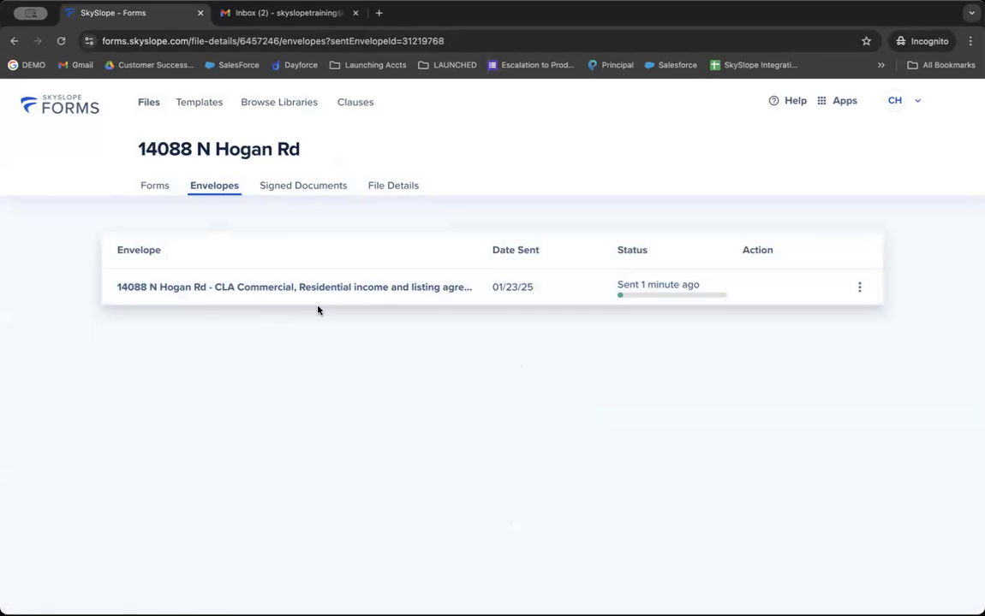
Preview the envelope sent 01/23/25, close the viewer, and switch to the Gmail inbox.
left_click(336, 291)
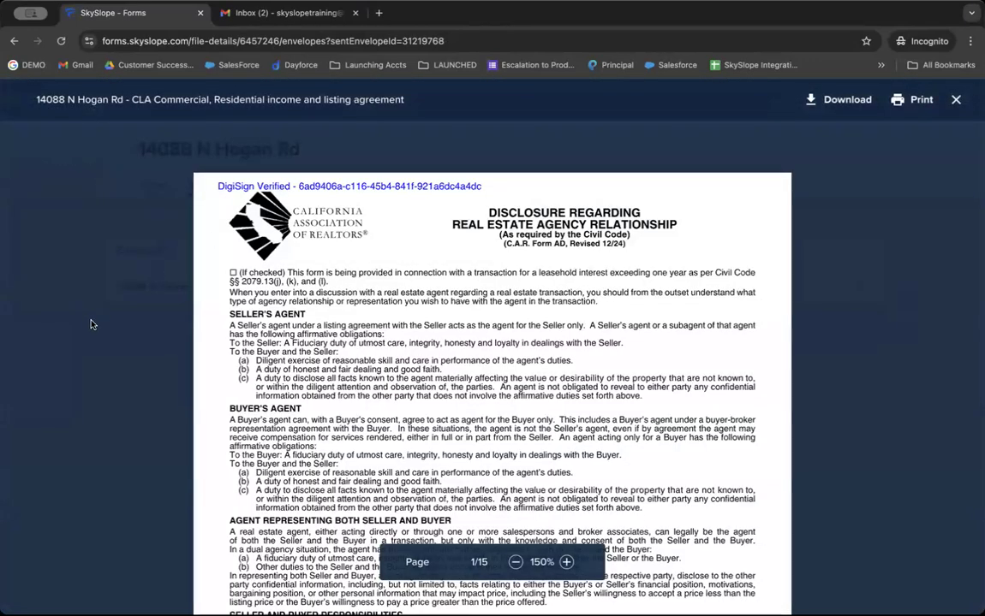
left_click(91, 322)
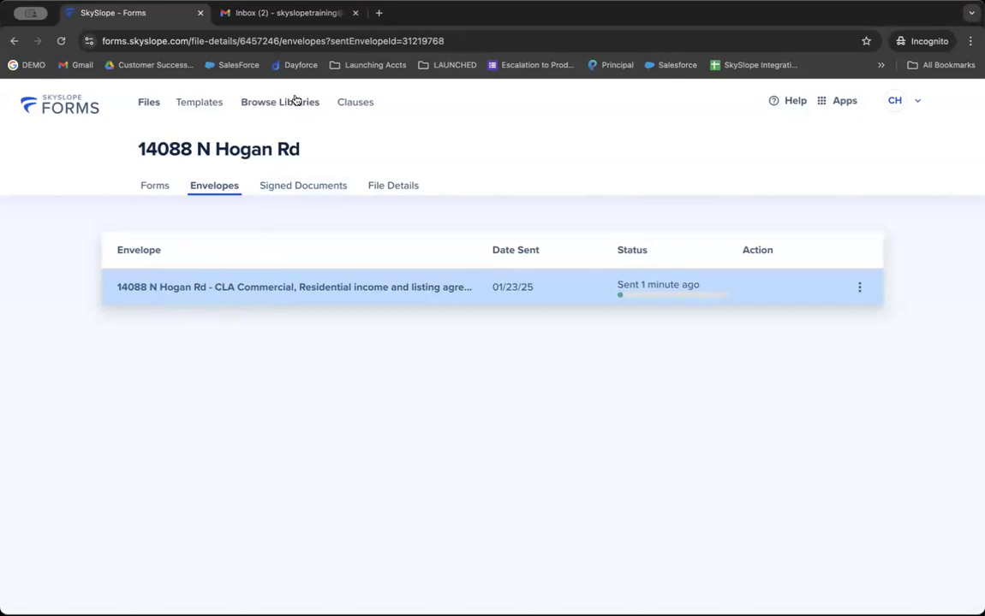
left_click(287, 13)
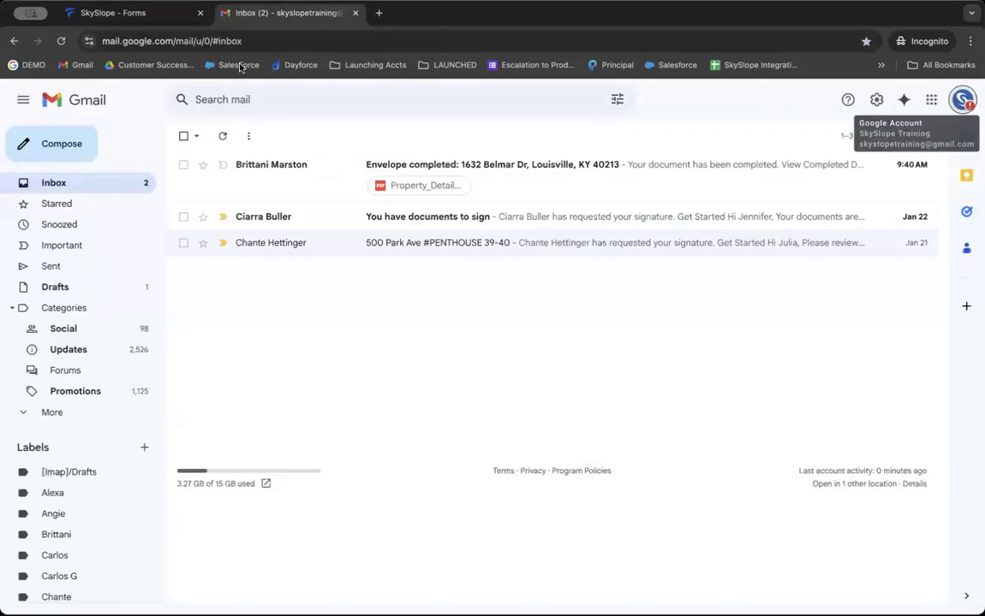
left_click(62, 40)
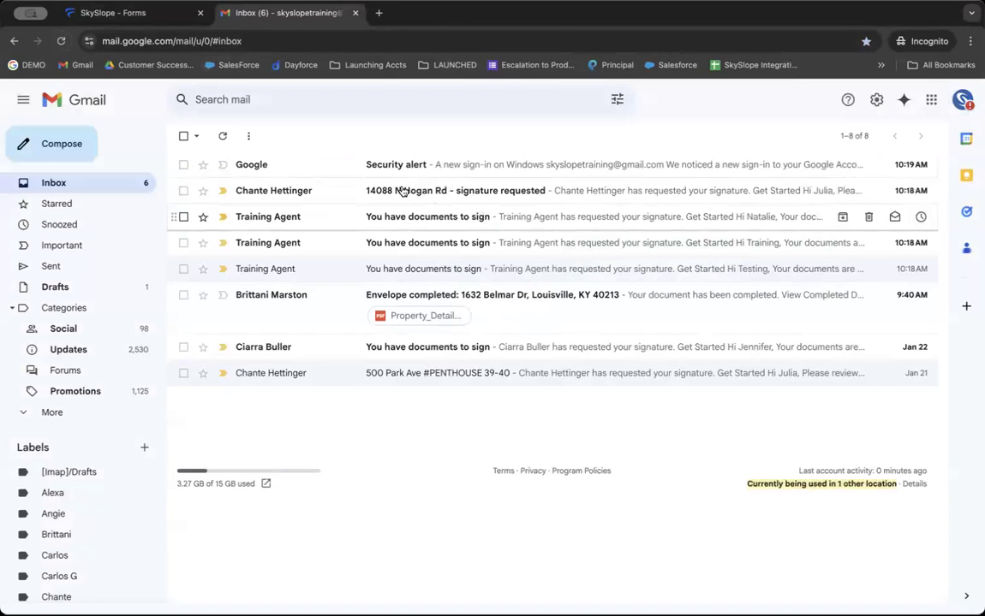
left_click(473, 194)
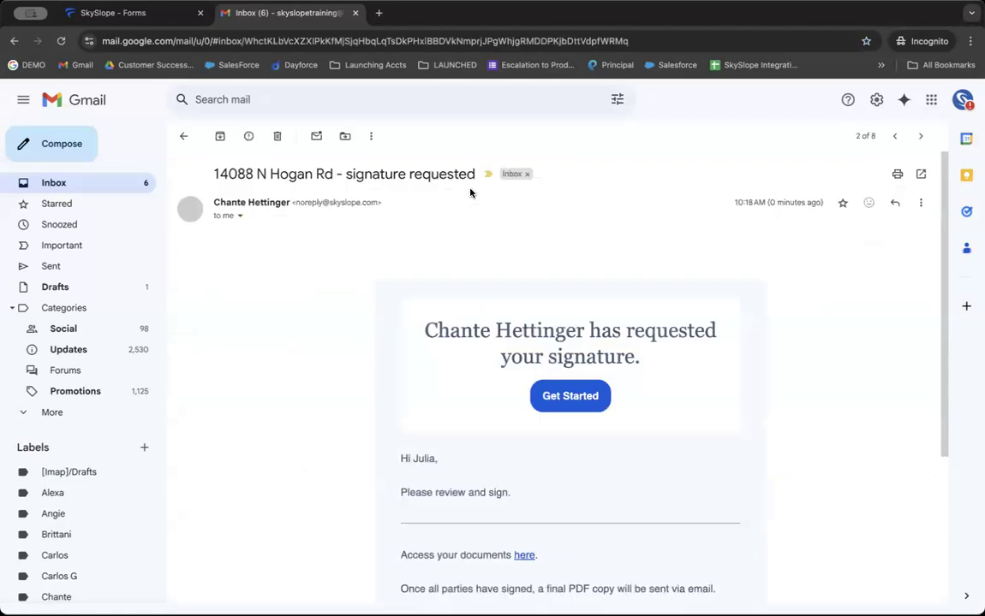
scroll(439, 286, "down", 2)
triple_click(415, 351)
left_click_drag(490, 416, 521, 408)
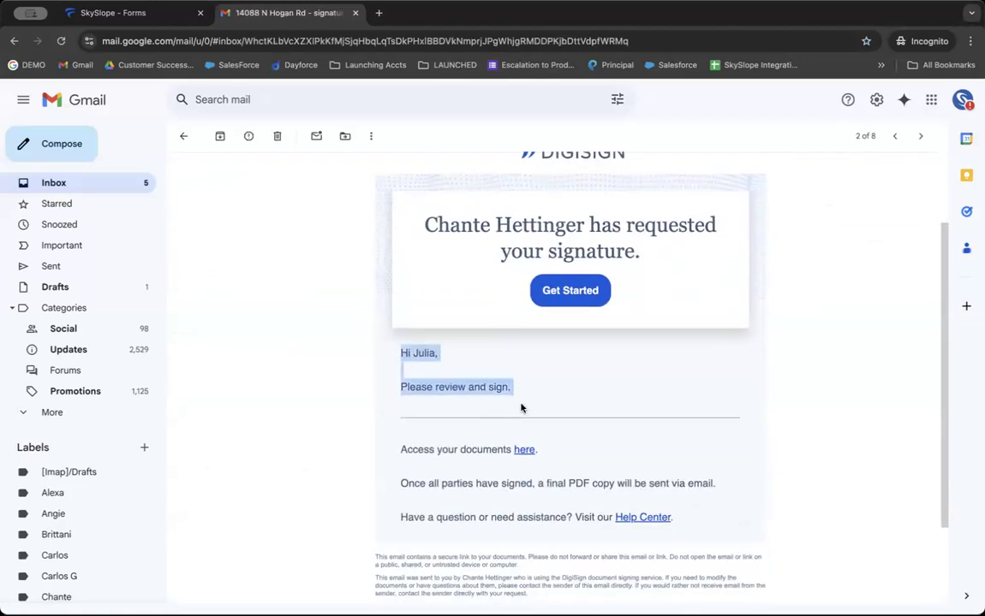
scroll(530, 420, "up", 1)
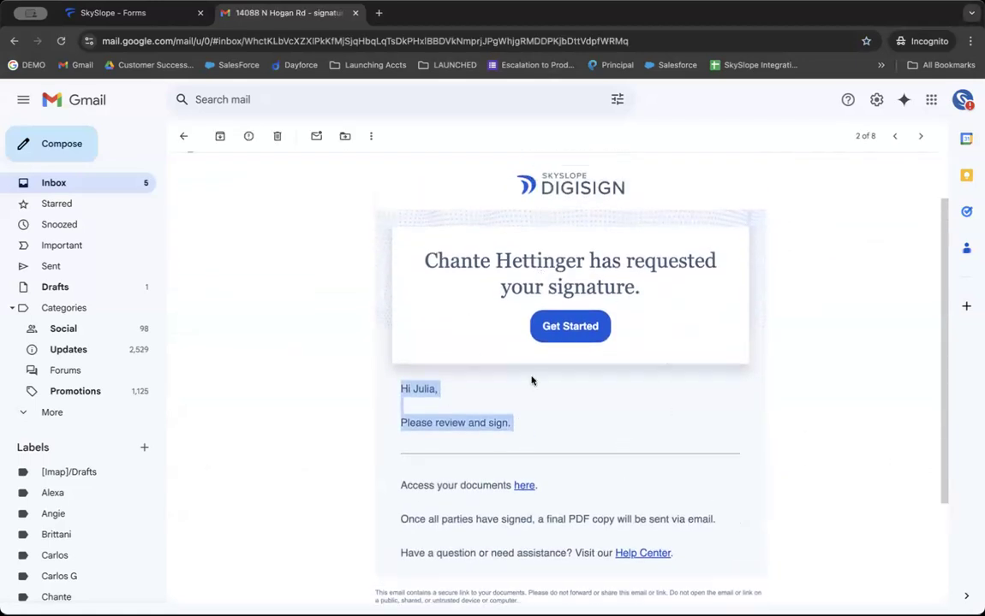
left_click(565, 339)
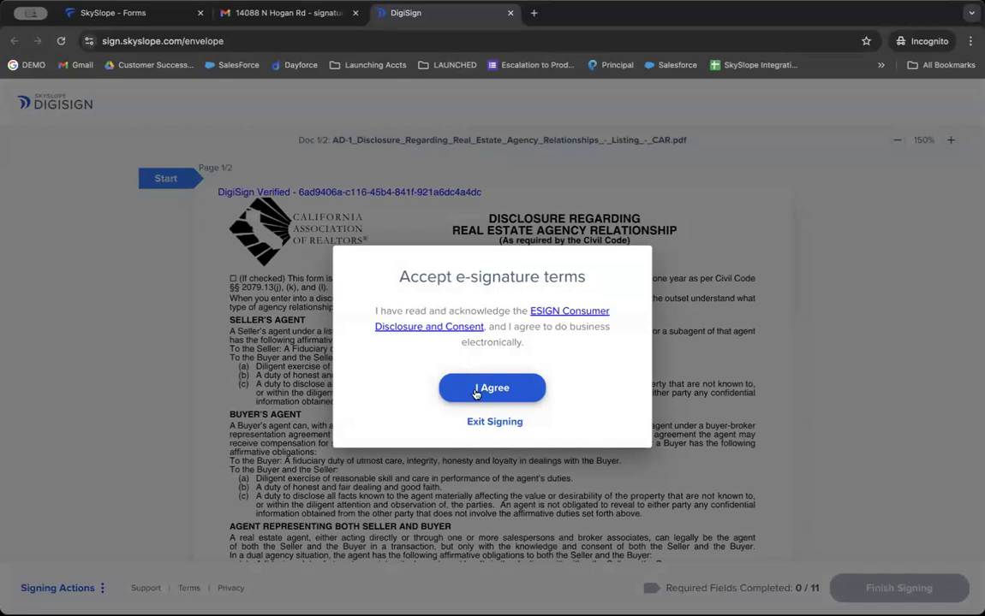
Accept the e-signature terms and adopt the first signature style in the first signature field.
left_click(477, 390)
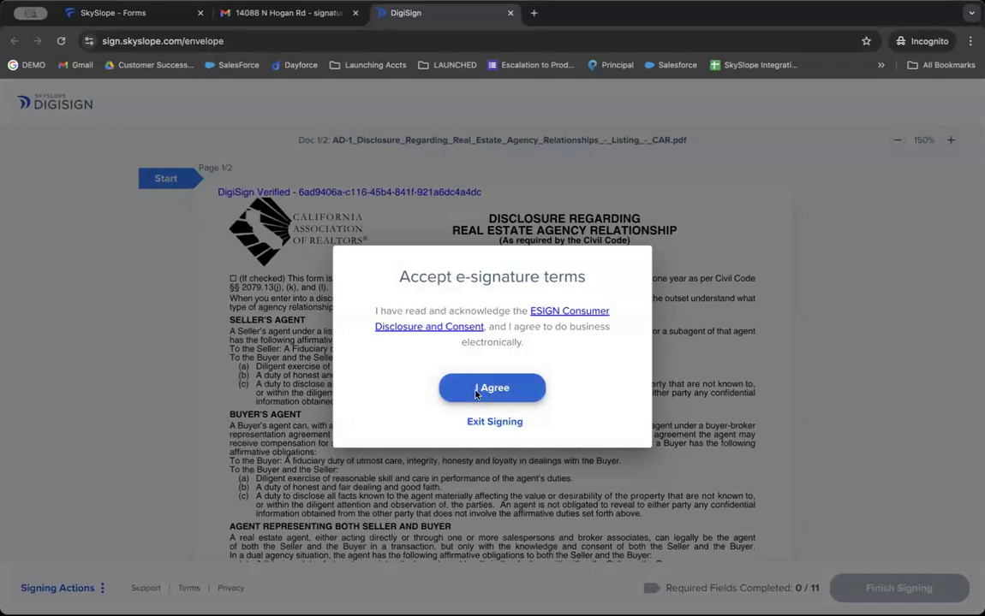
scroll(394, 325, "down", 1)
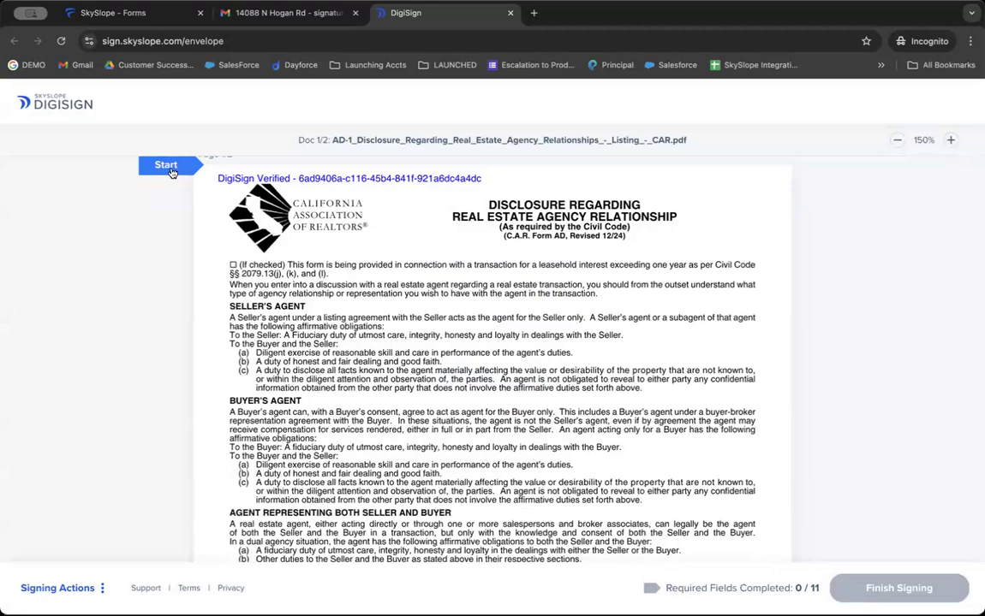
scroll(172, 175, "down", 1)
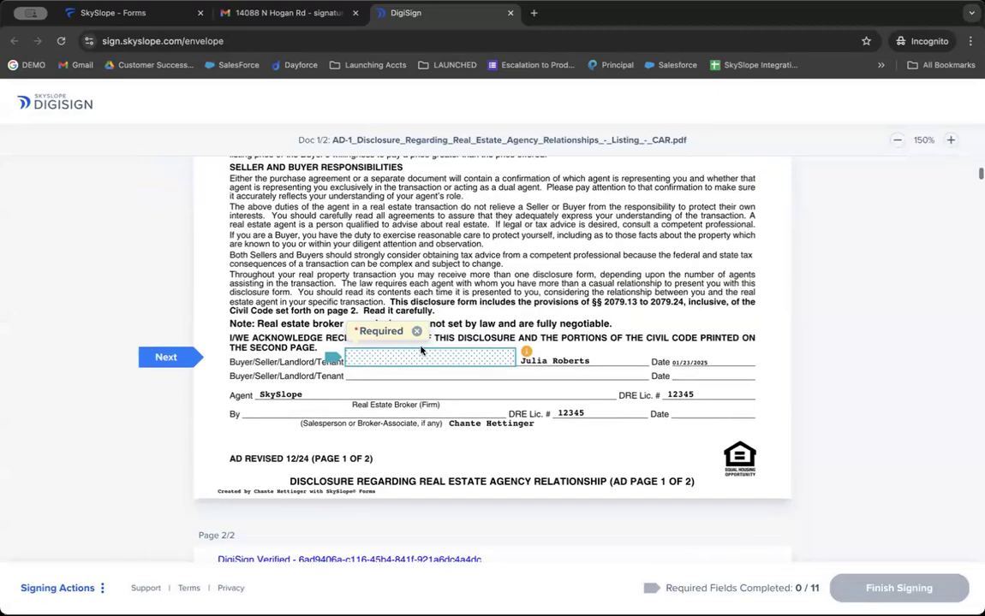
left_click(416, 368)
left_click(401, 345)
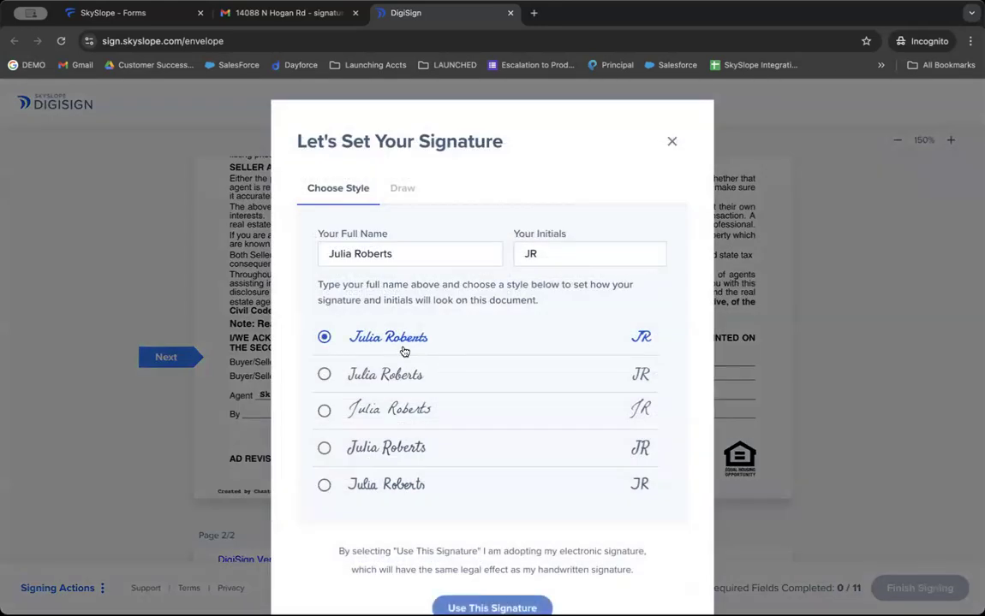
scroll(484, 398, "down", 2)
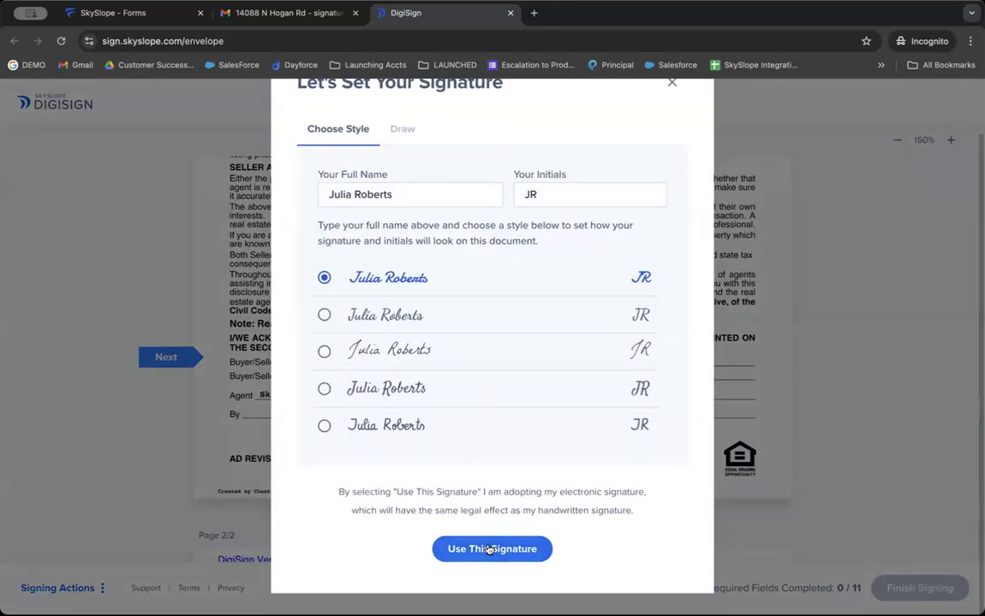
left_click(496, 547)
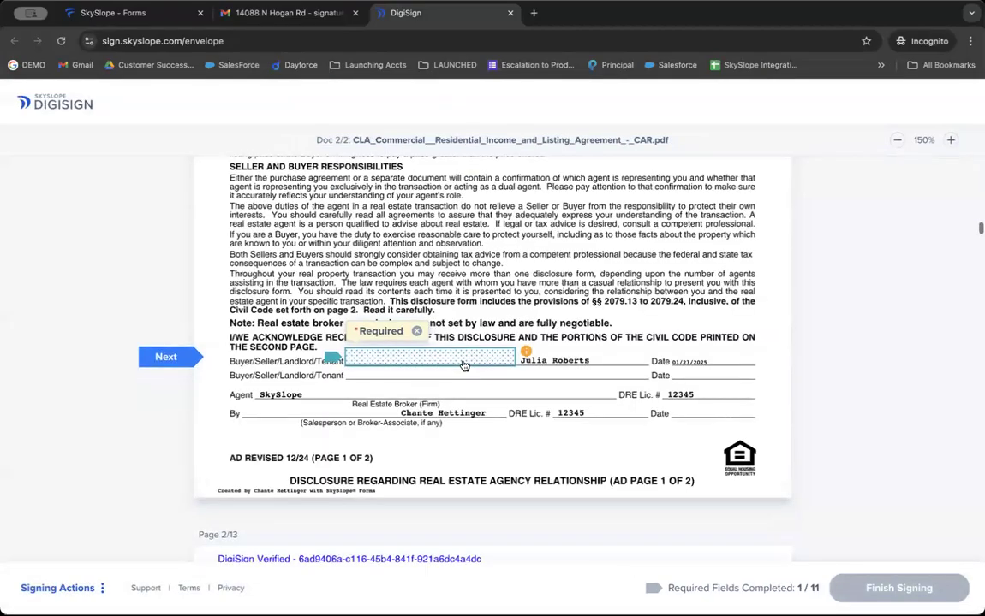
Fill the remaining owner's initials, advisory and privacy signature fields, then finish signing.
left_click(465, 369)
left_click(632, 357)
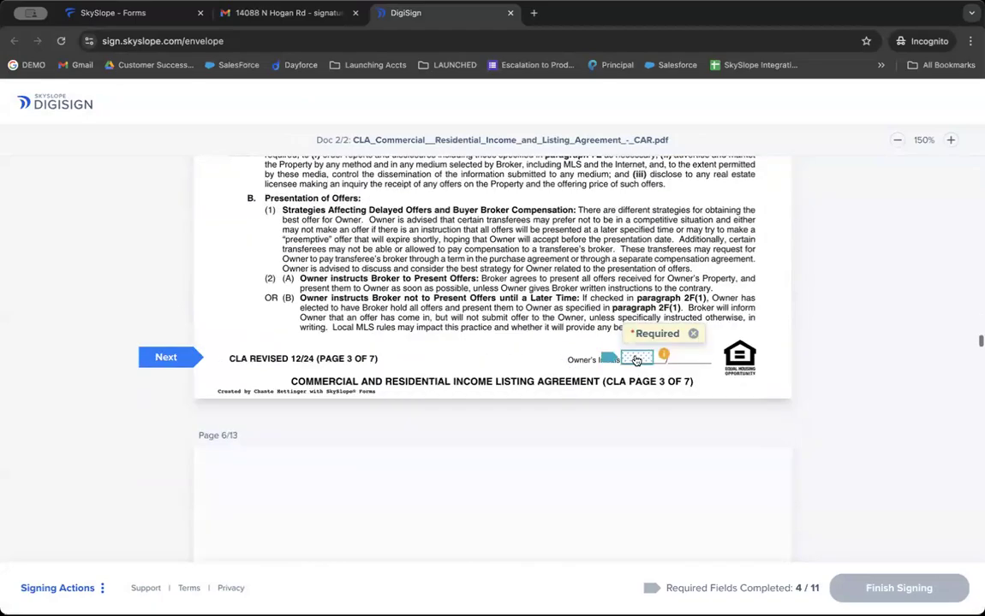
left_click(633, 358)
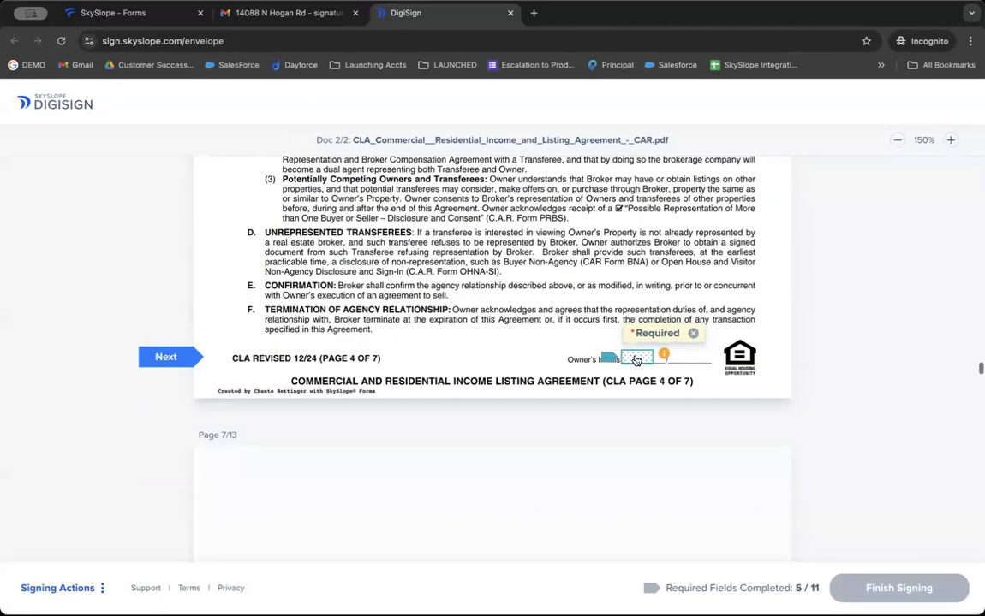
left_click(636, 360)
left_click(635, 361)
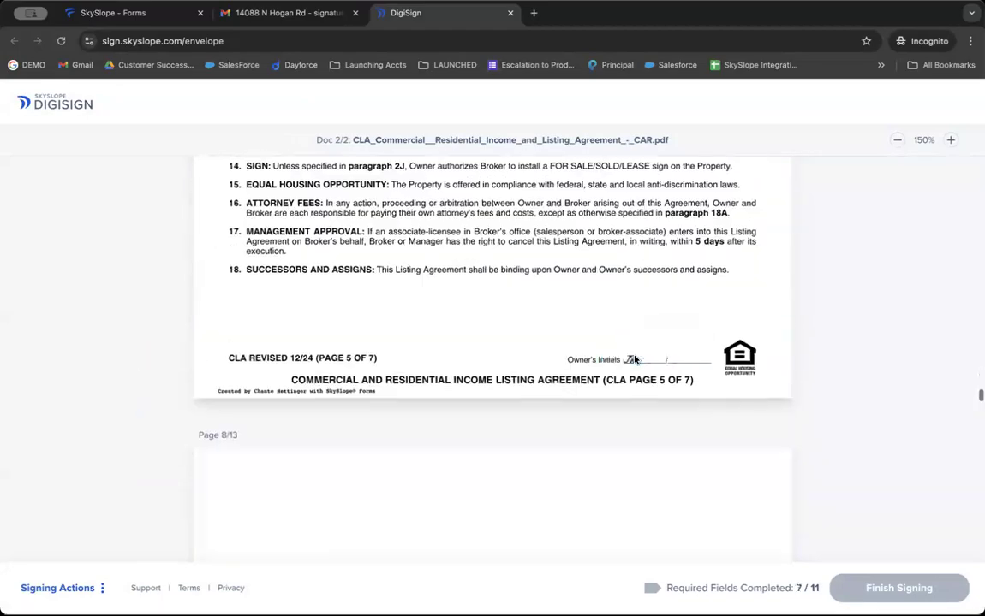
left_click(636, 360)
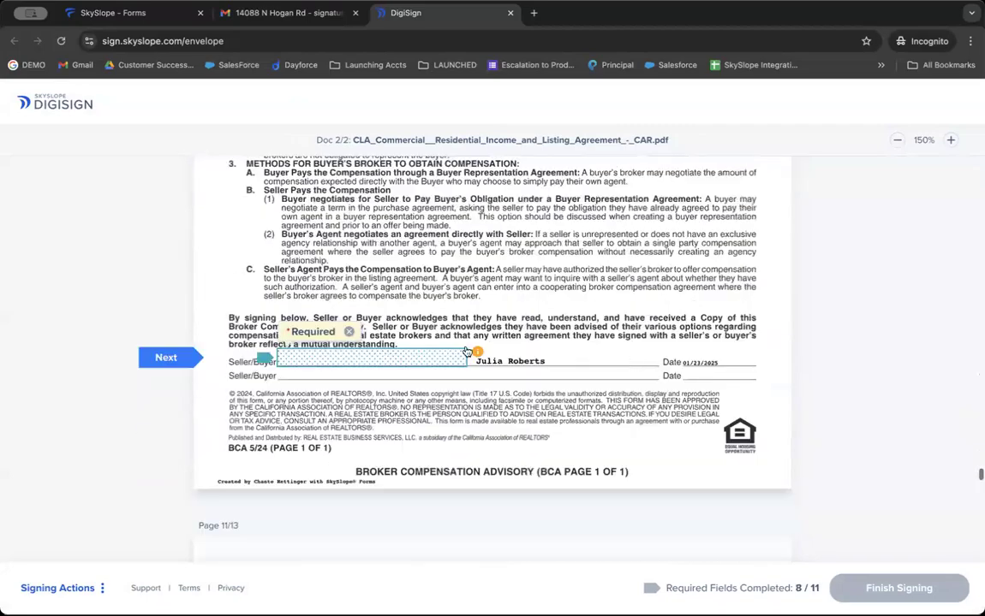
left_click(417, 365)
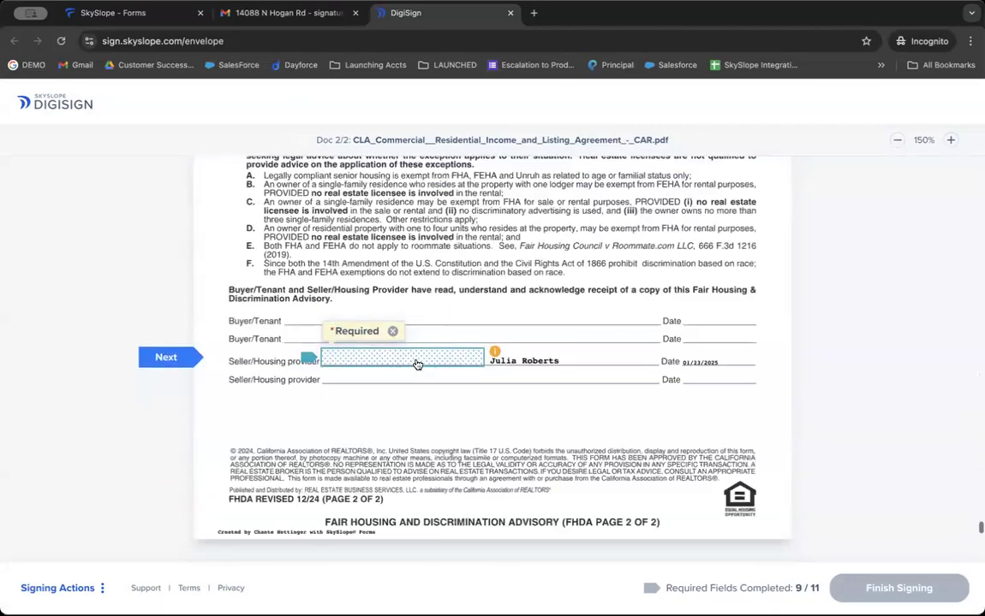
left_click(417, 365)
left_click(417, 360)
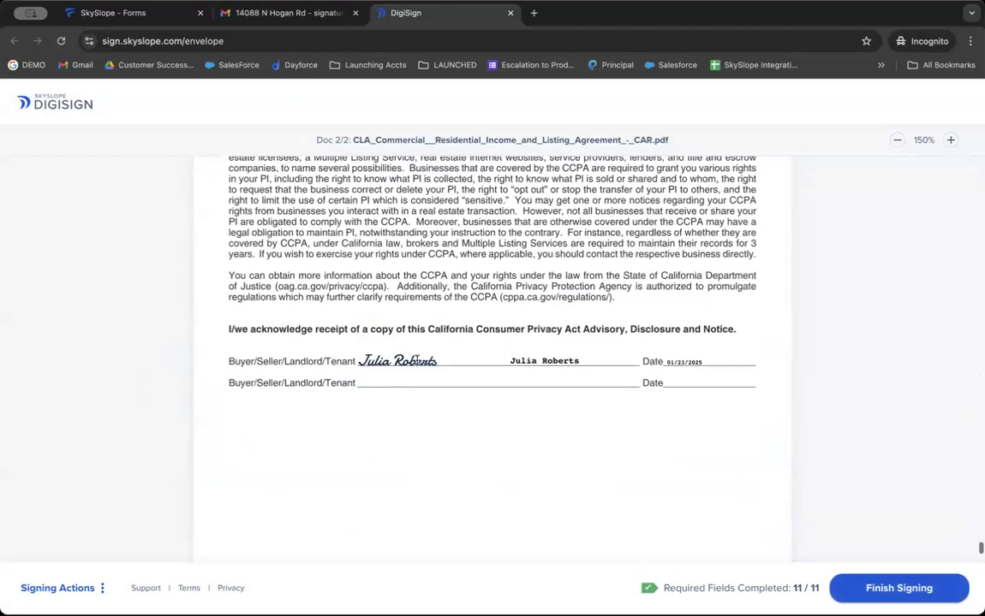
scroll(546, 465, "down", 1)
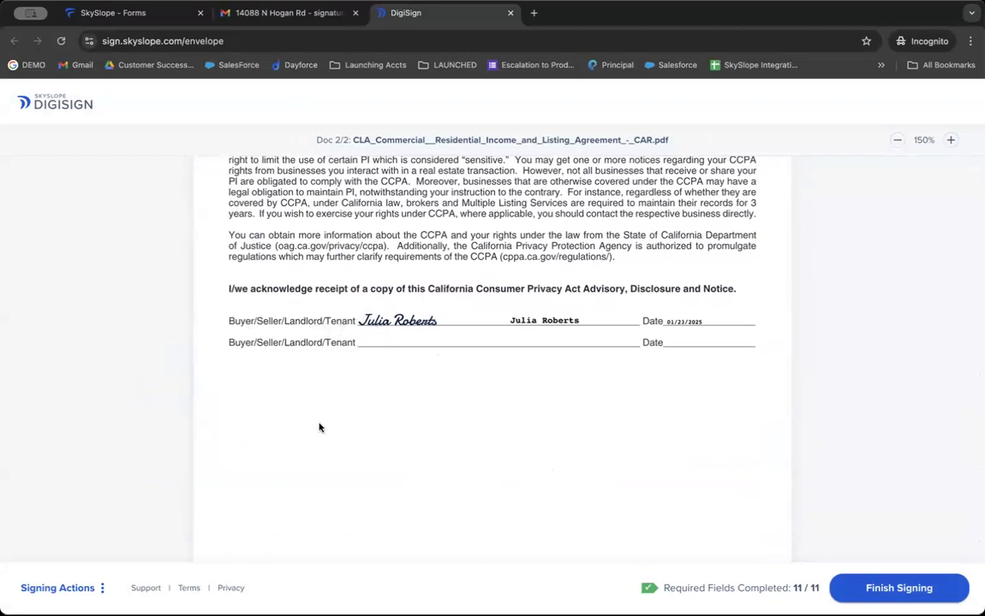
left_click(914, 597)
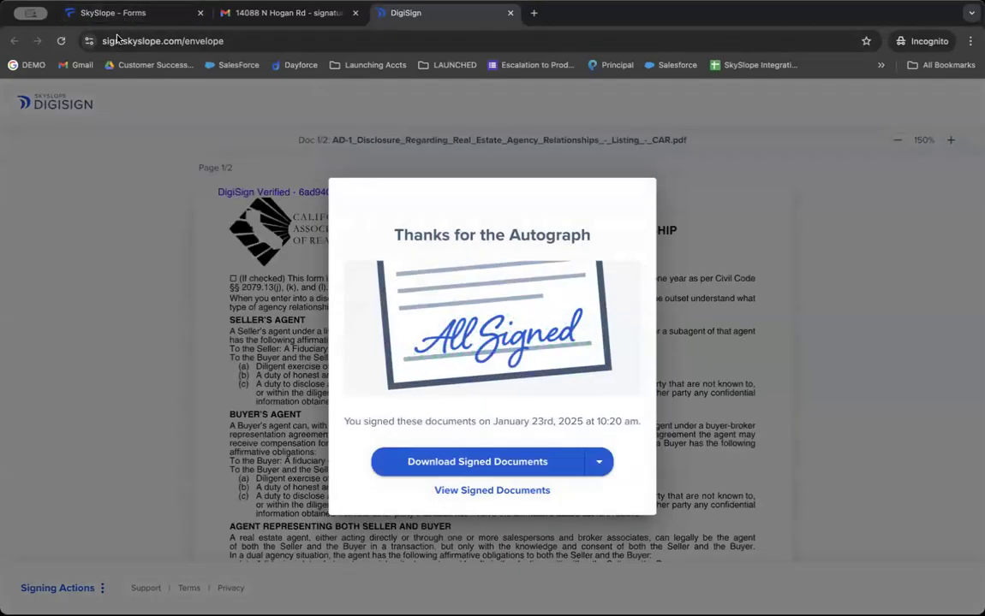
left_click(116, 22)
left_click(60, 40)
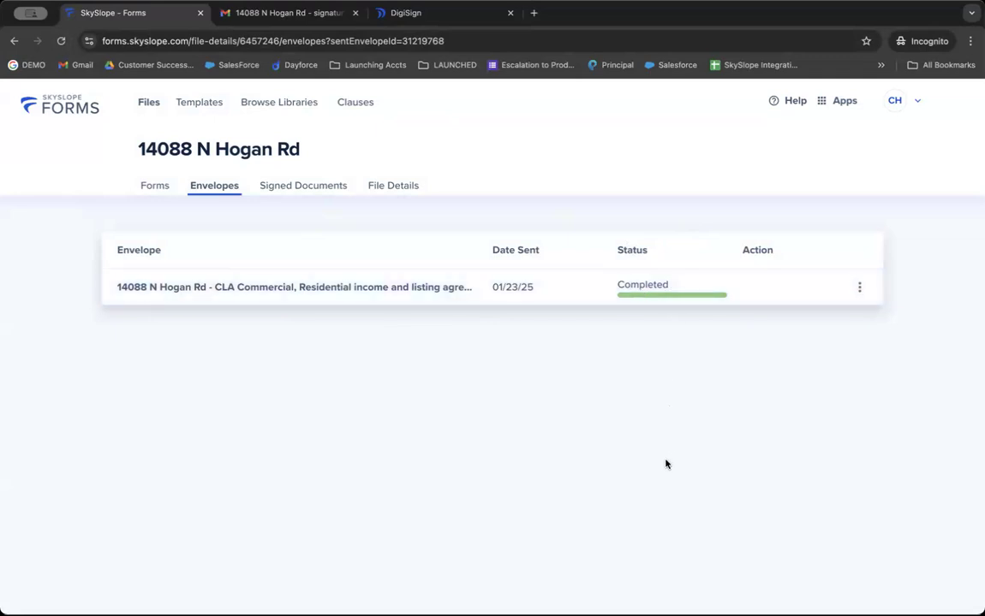
left_click(859, 287)
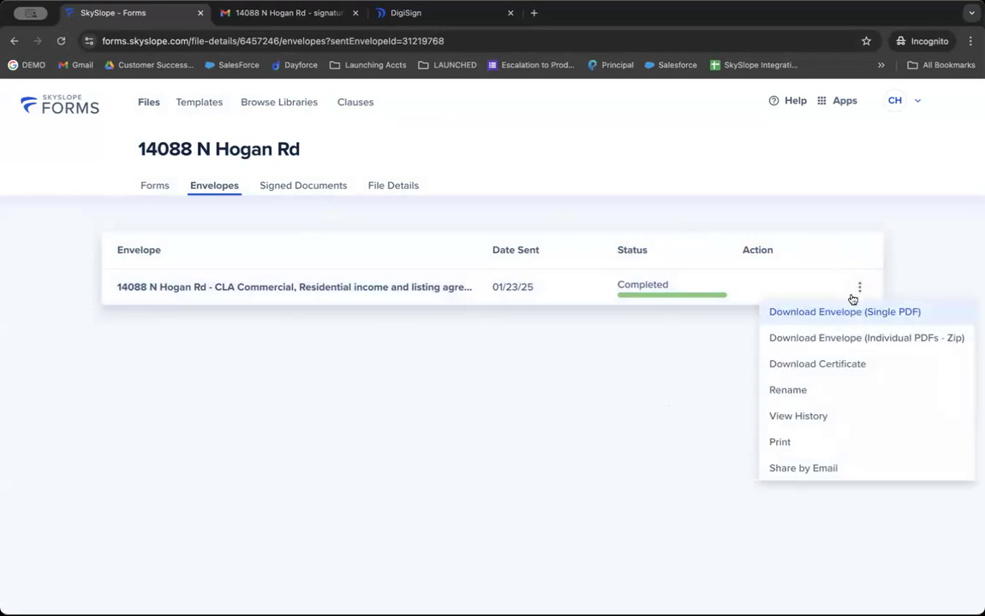
left_click(815, 423)
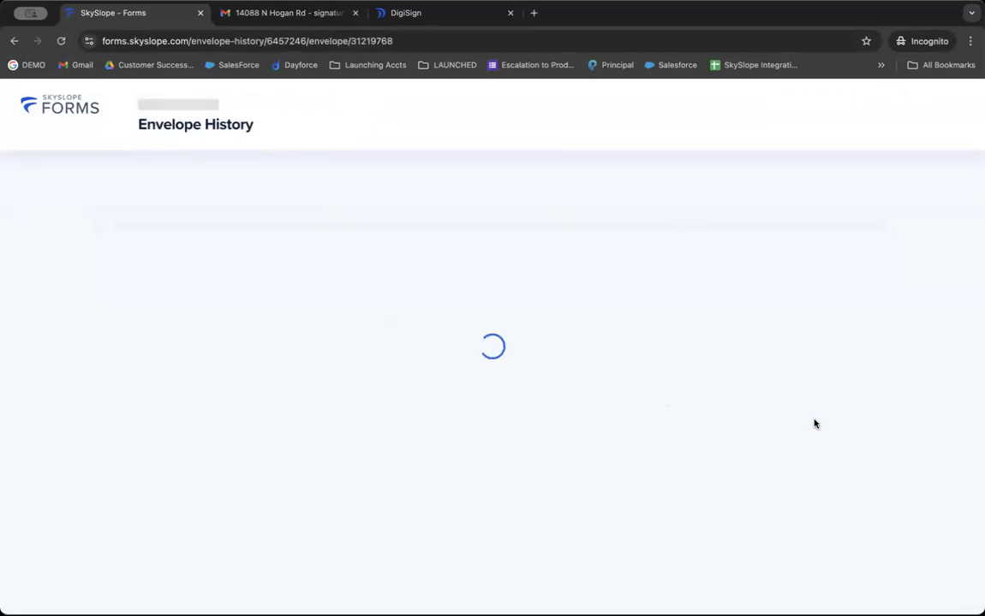
scroll(717, 405, "down", 3)
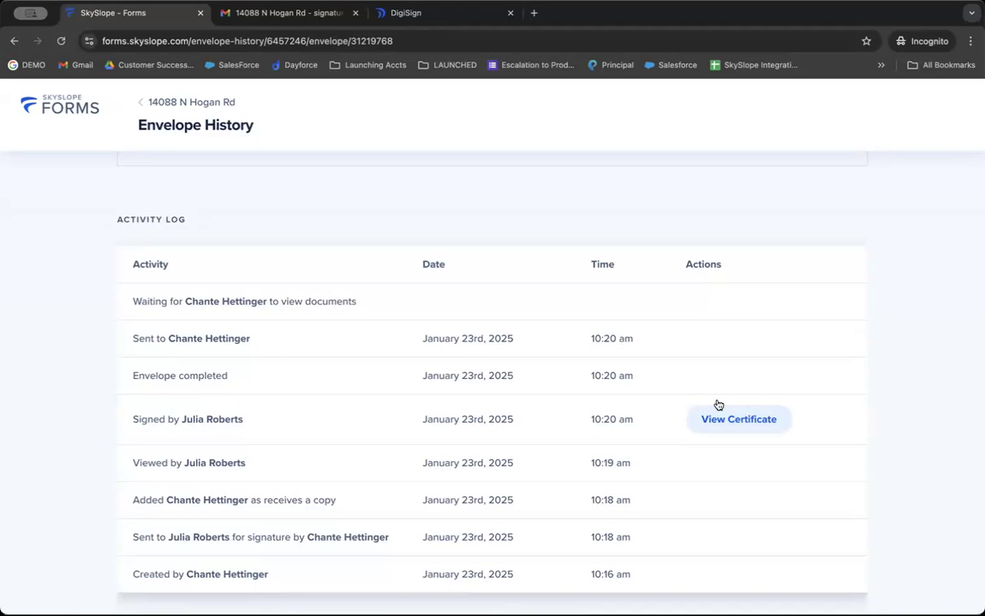
triple_click(161, 467)
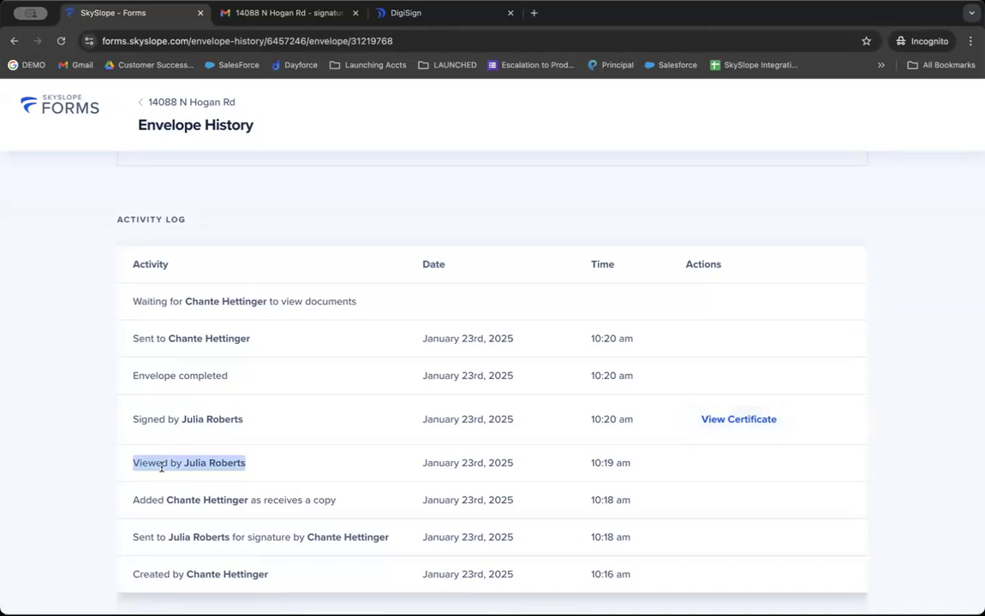
double_click(450, 454)
left_click(578, 462)
triple_click(597, 456)
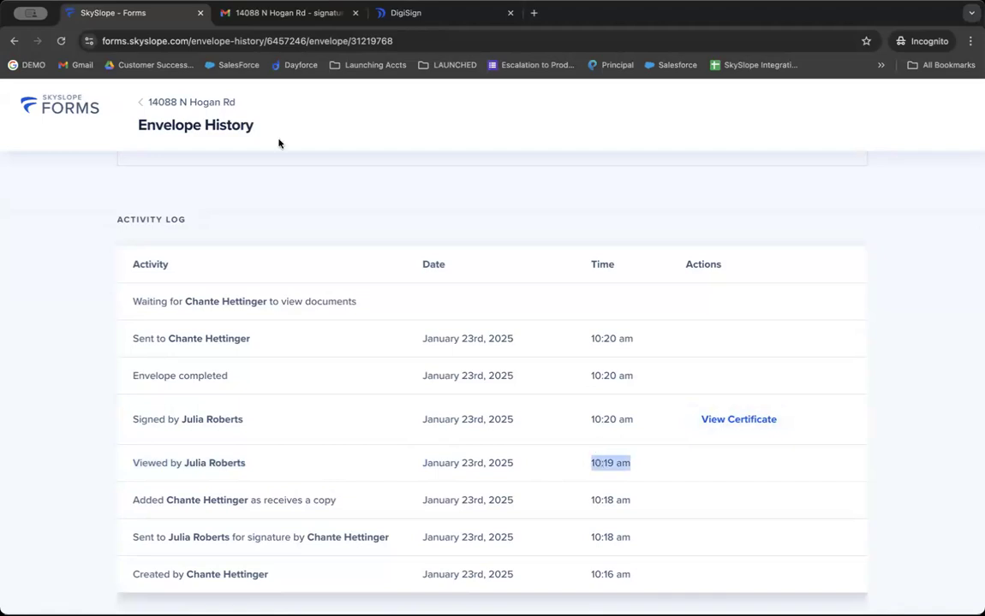
left_click(191, 102)
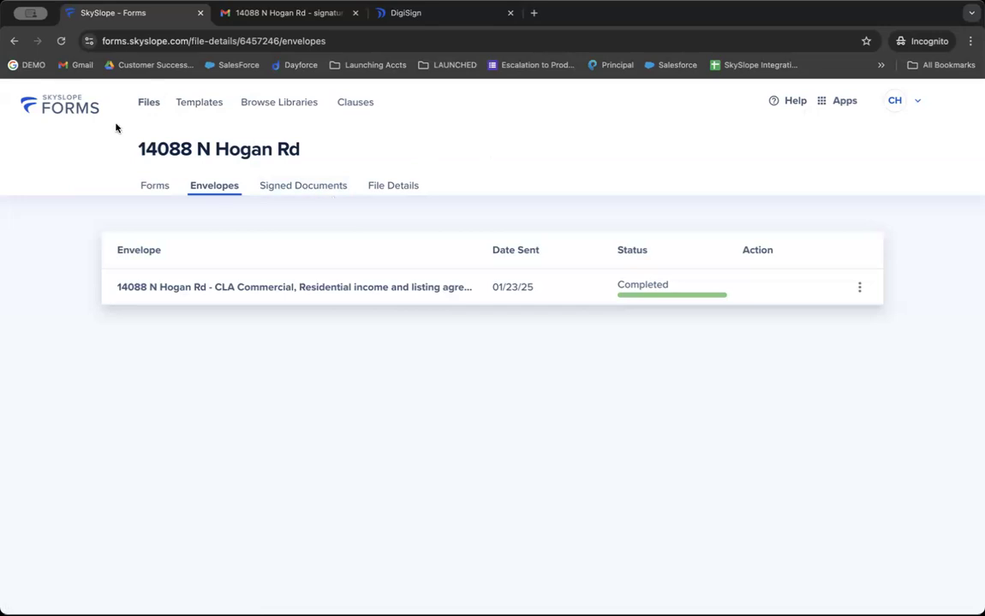
Leave the forms file list and switch to the main SkySlope app from the Apps menu.
left_click(61, 99)
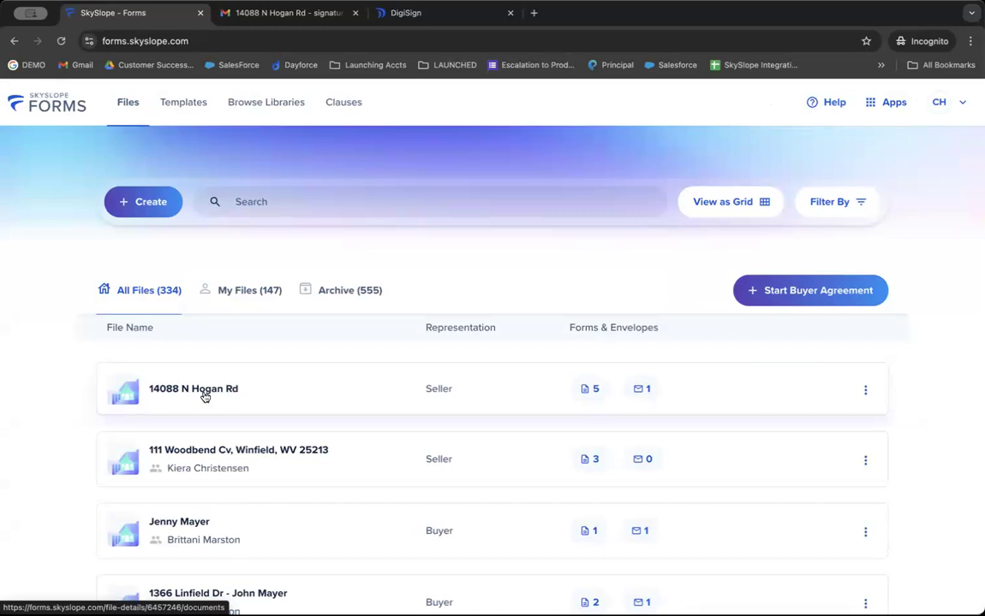
left_click(891, 104)
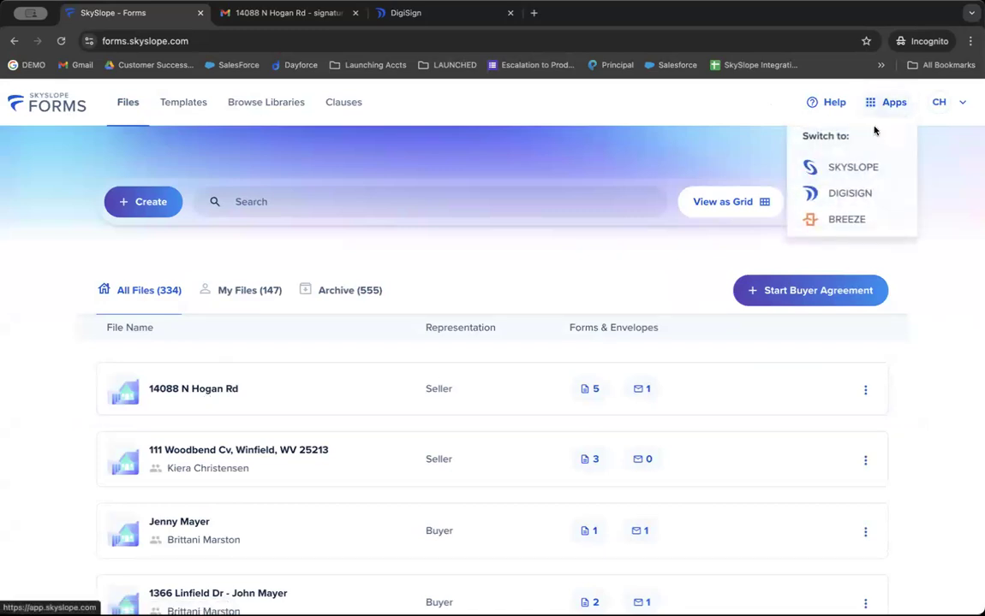
left_click(851, 168)
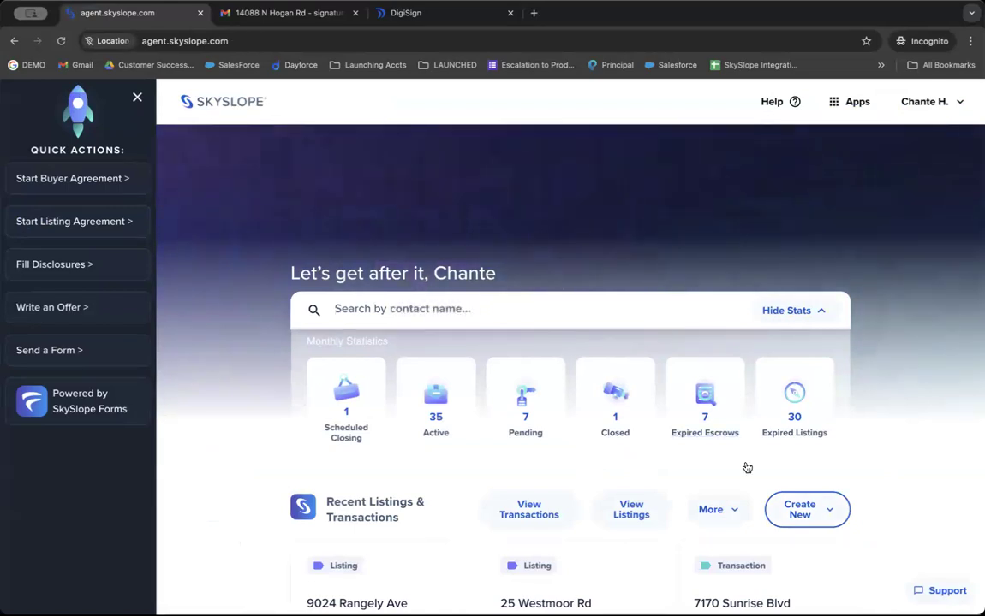
Choose Listing from the Create New menu to begin a new SkySlope listing.
left_click(810, 516)
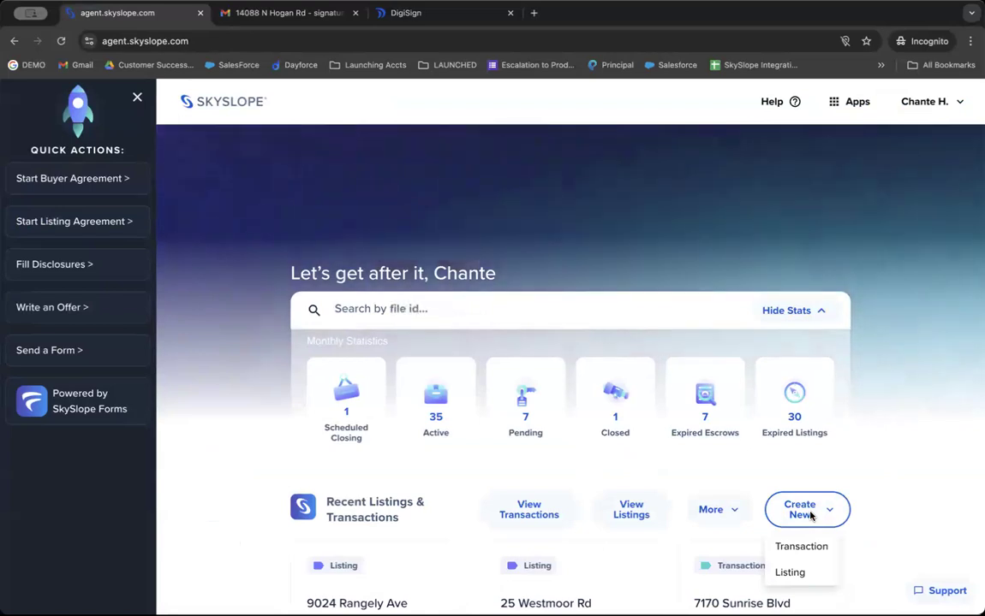
left_click(789, 573)
left_click(798, 514)
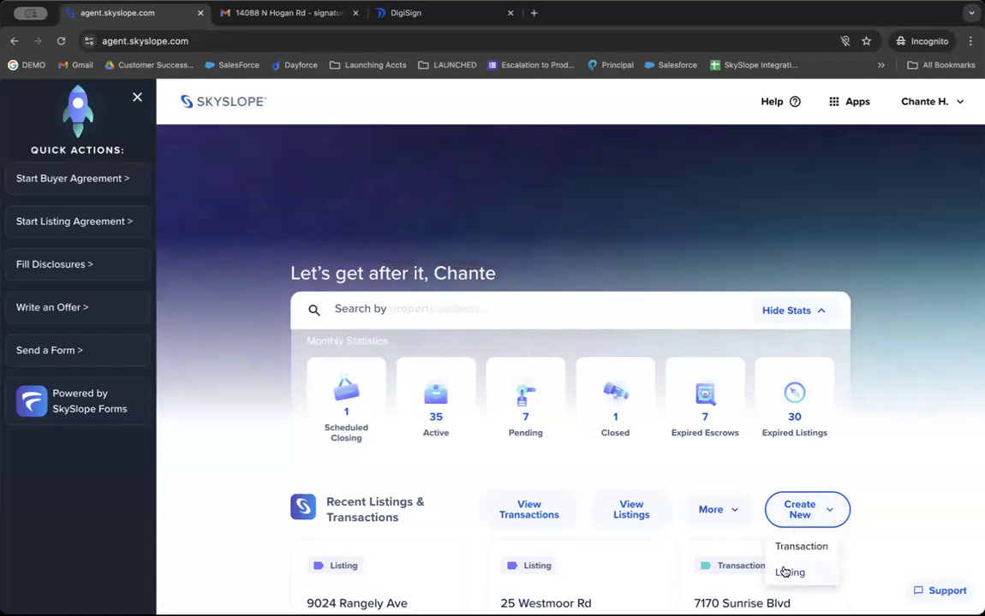
left_click(784, 570)
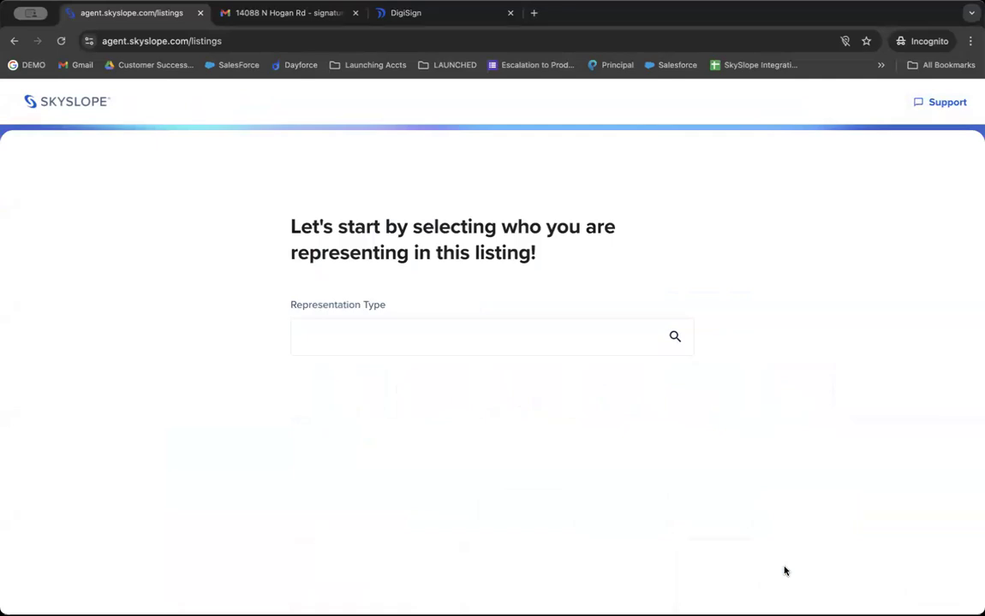
left_click(543, 337)
left_click(475, 390)
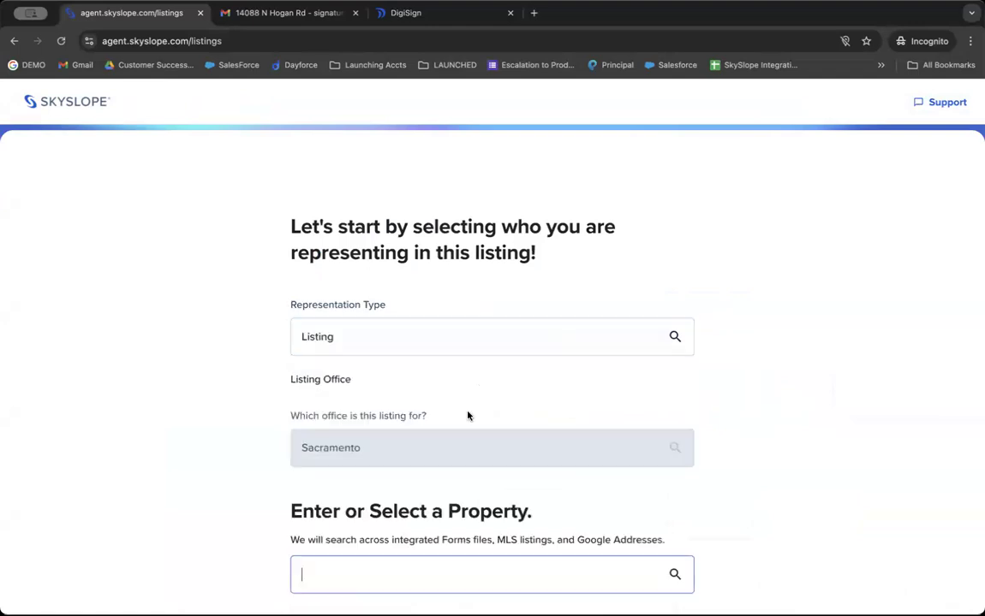
scroll(468, 418, "down", 1)
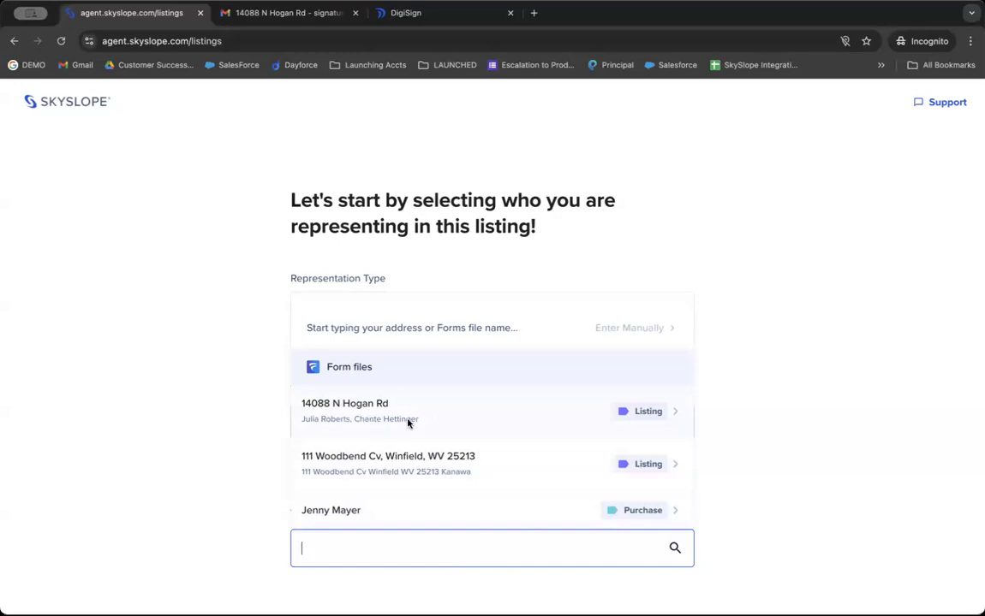
left_click(349, 412)
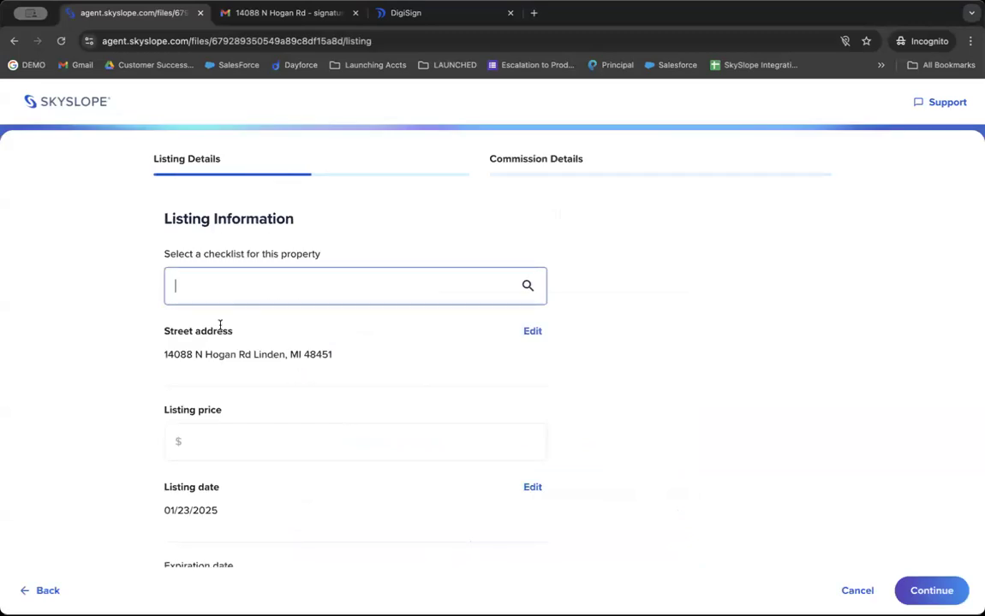
Choose the CA - Residential Listing checklist for the property.
scroll(231, 282, "down", 1)
left_click(248, 244)
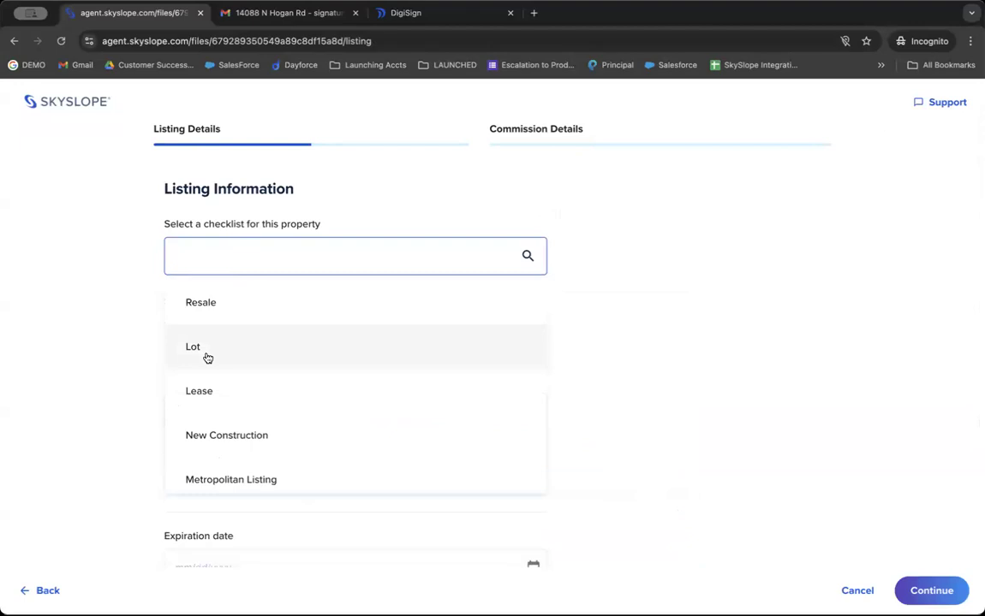
scroll(209, 377, "down", 5)
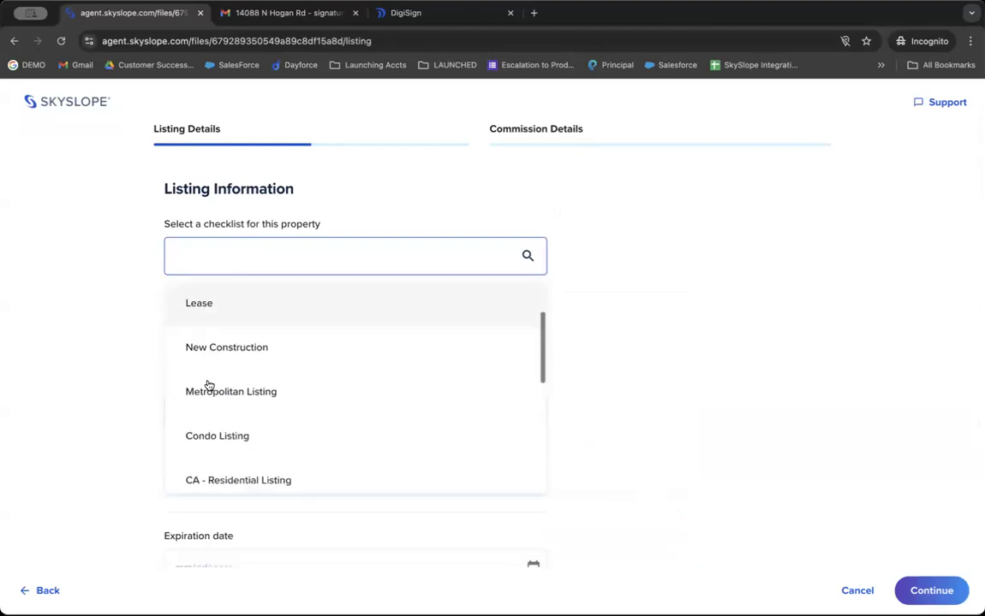
left_click(217, 345)
Enter a $900,000 listing price and a 01/30/2025 expiration date.
scroll(215, 330, "down", 2)
left_click(215, 316)
type("8999999")
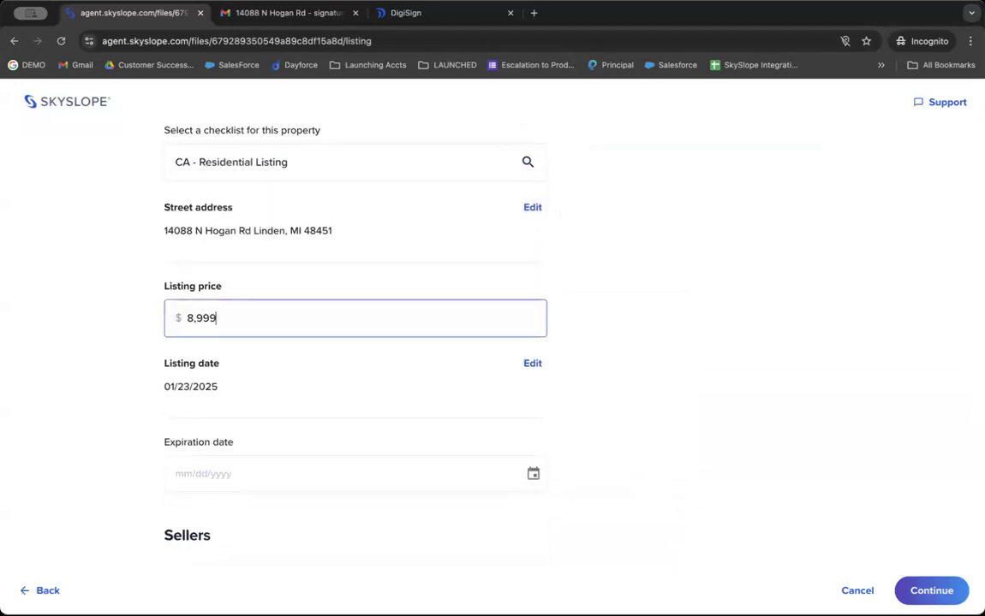
double_click(208, 315)
type("9000000")
key("Tab")
scroll(242, 103, "down", 2)
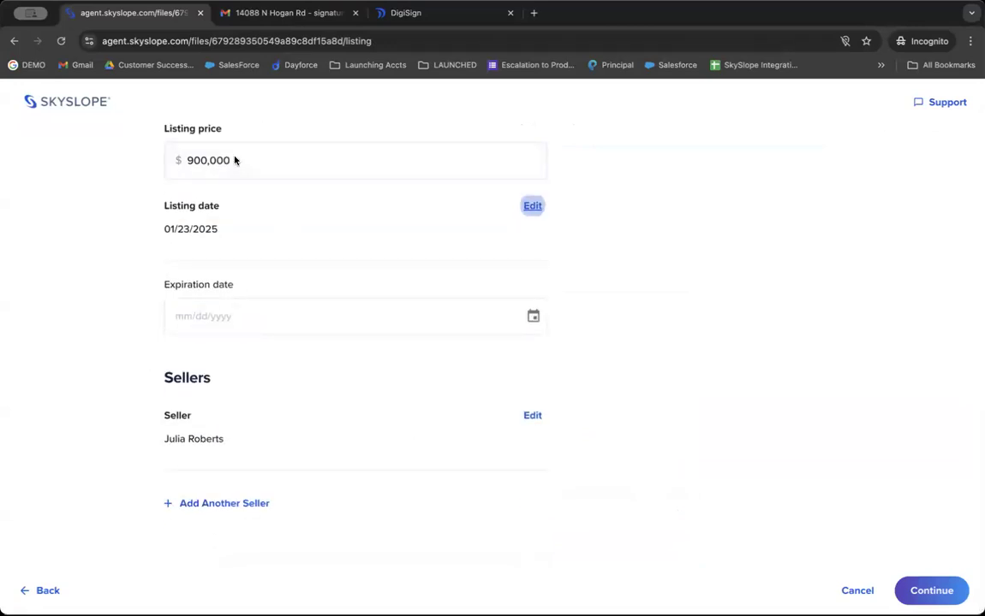
left_click(533, 316)
left_click(438, 500)
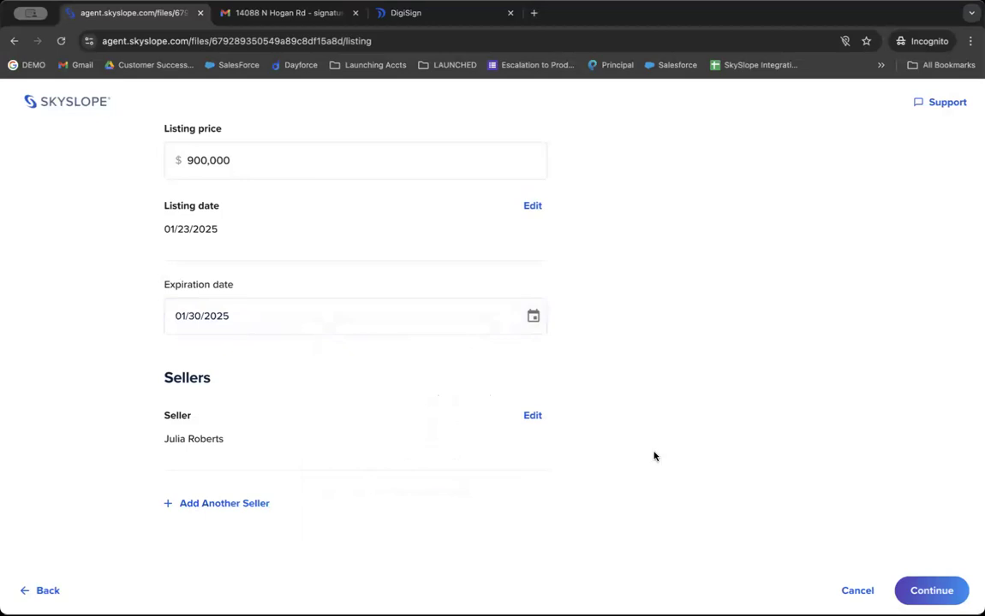
Enter a 3% commission and submit to create the listing.
left_click(934, 589)
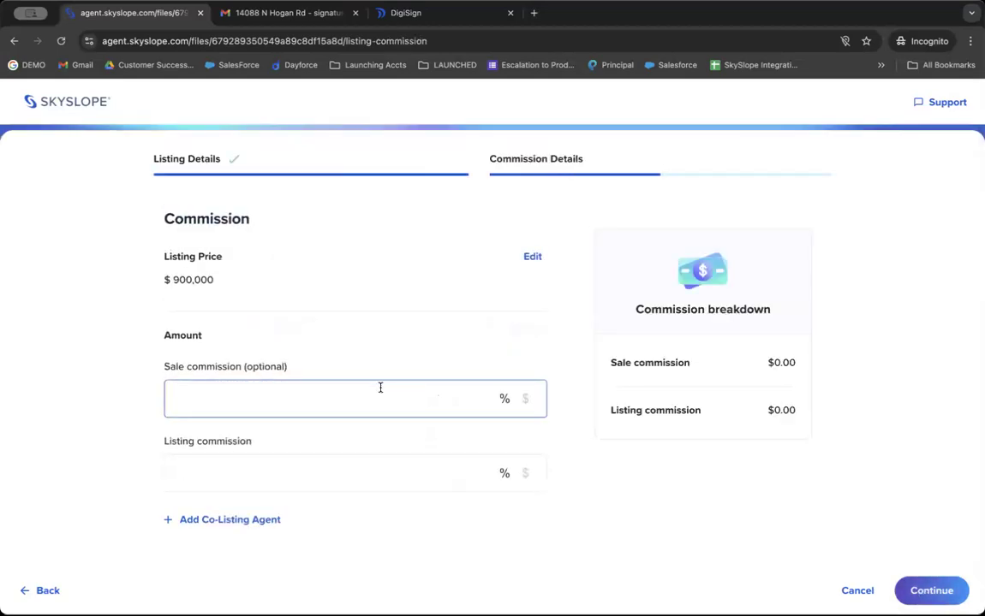
type("3")
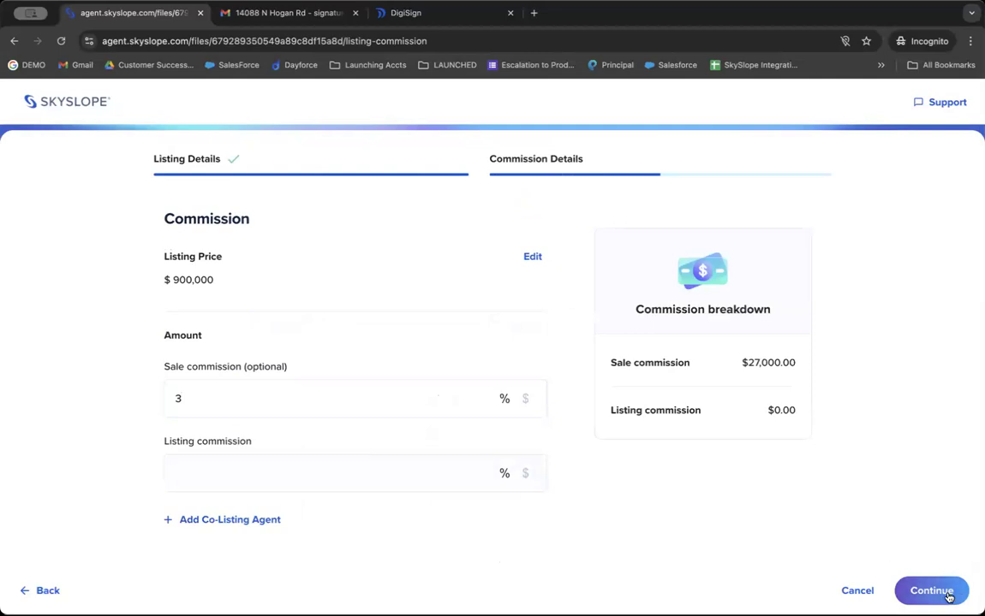
left_click(903, 590)
type("3")
left_click(933, 590)
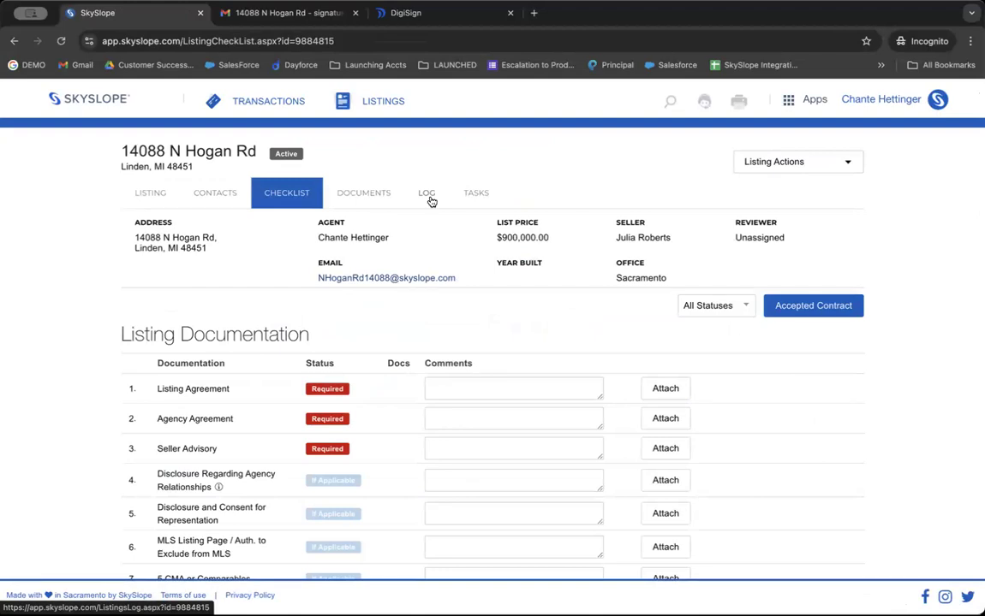
left_click(133, 196)
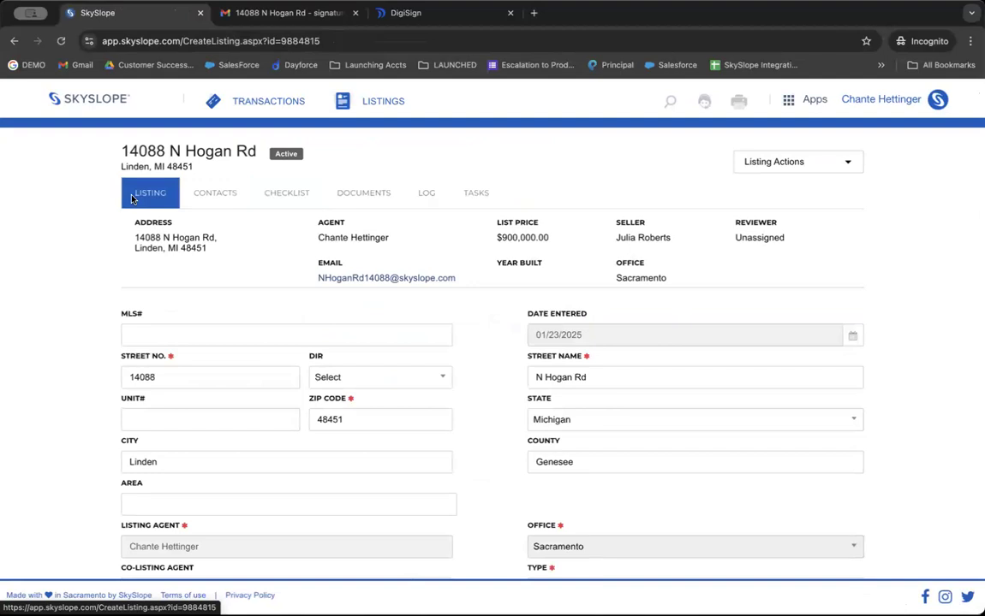
scroll(323, 364, "down", 5)
scroll(323, 364, "up", 5)
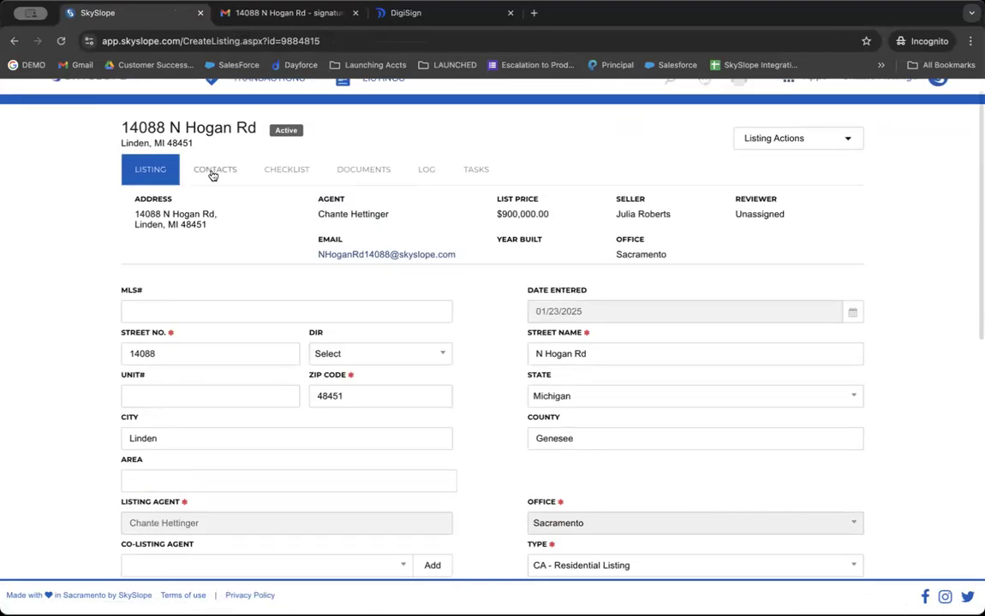
left_click(214, 170)
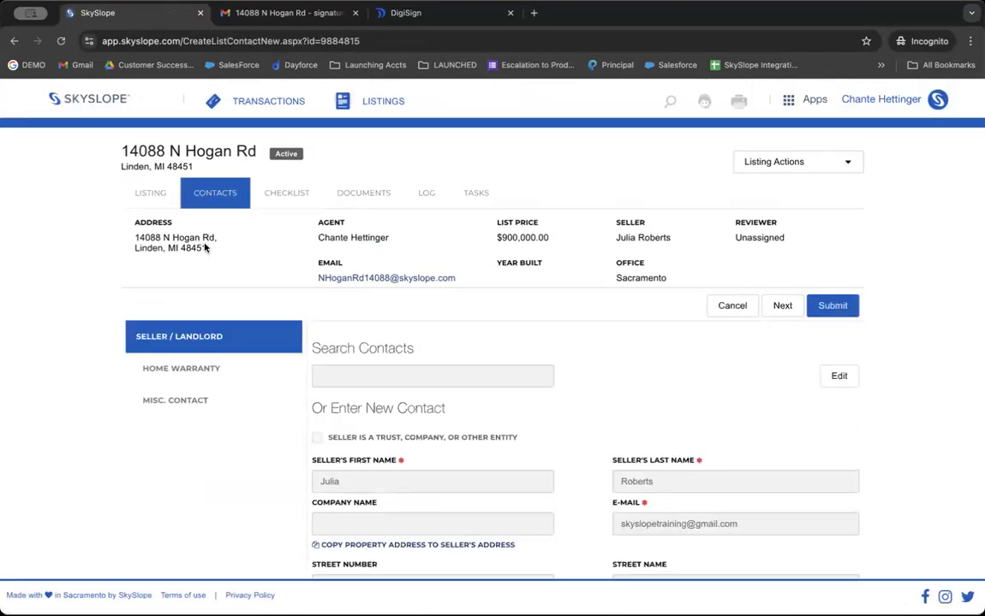
scroll(149, 348, "down", 1)
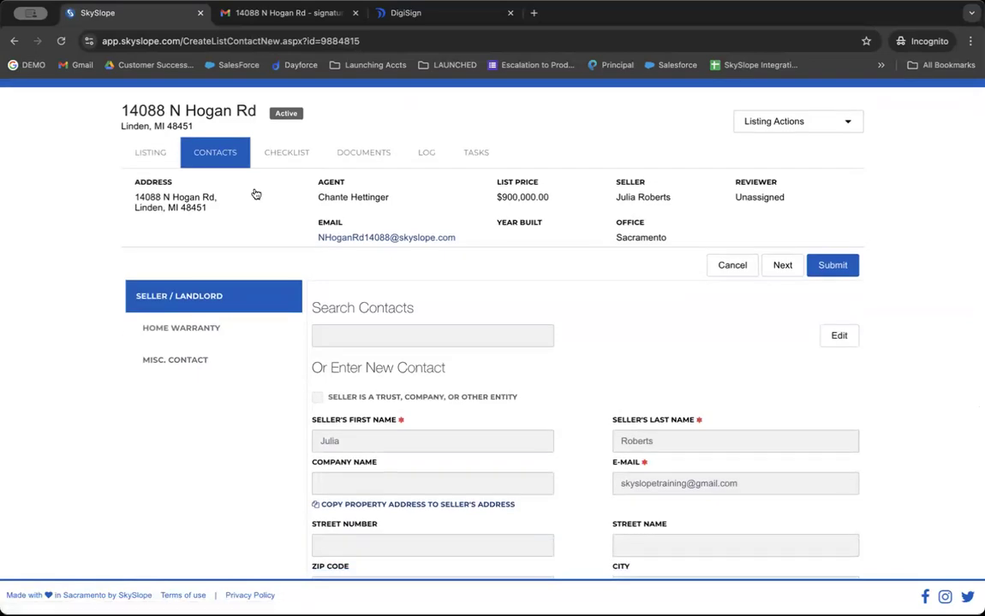
left_click(285, 147)
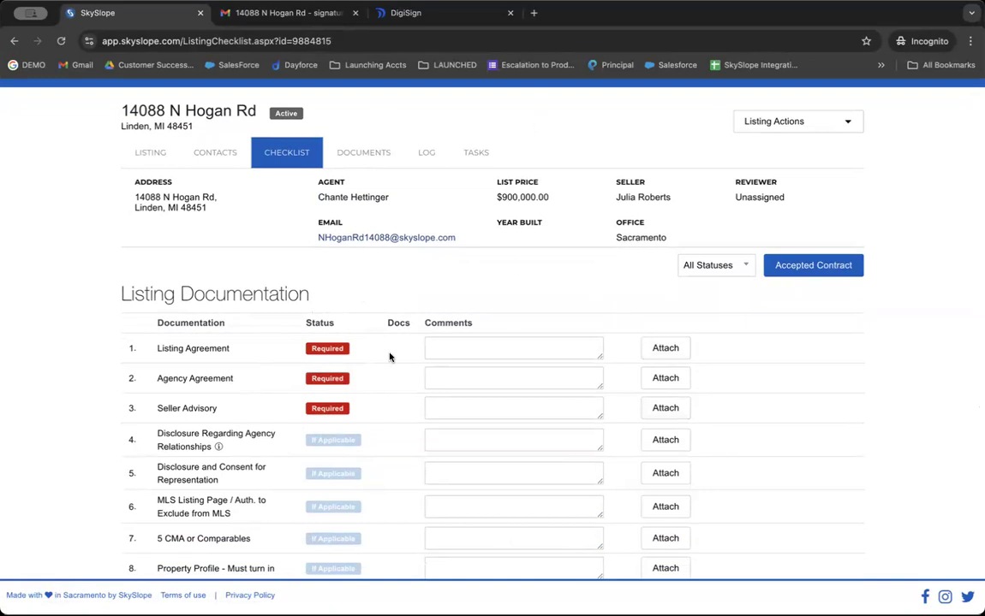
scroll(388, 352, "down", 1)
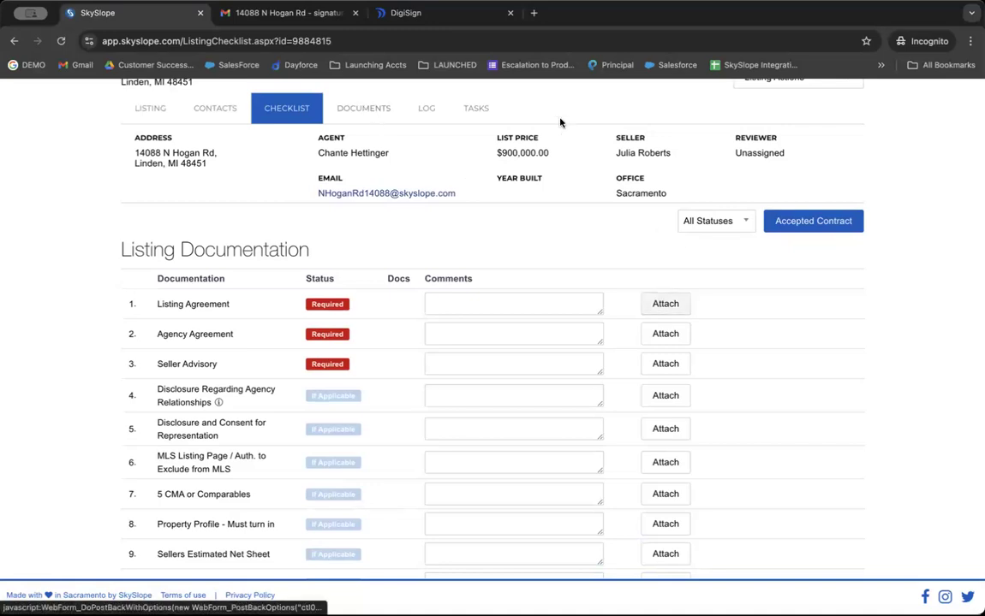
left_click(665, 305)
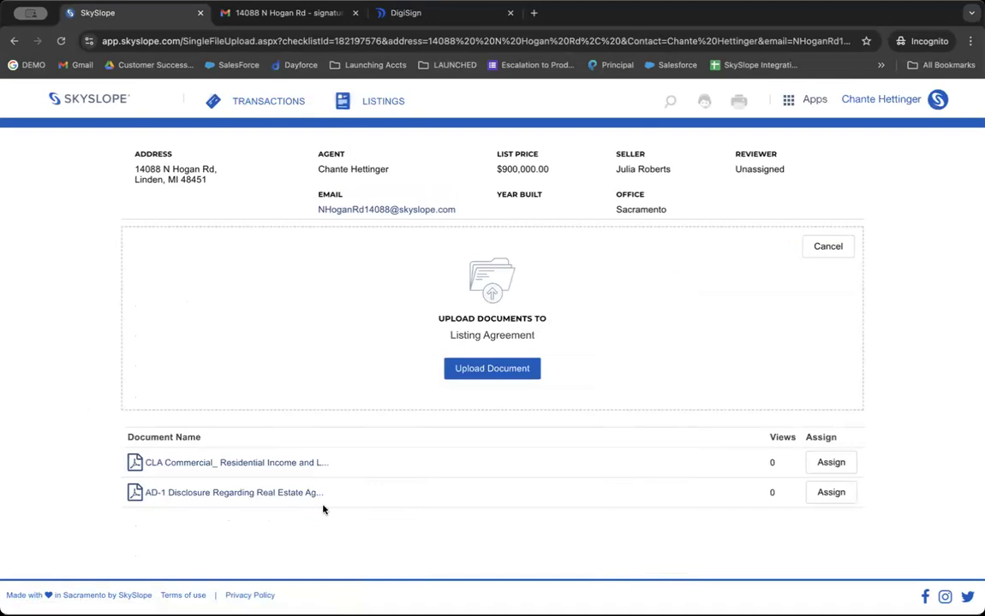
key("alt+Left")
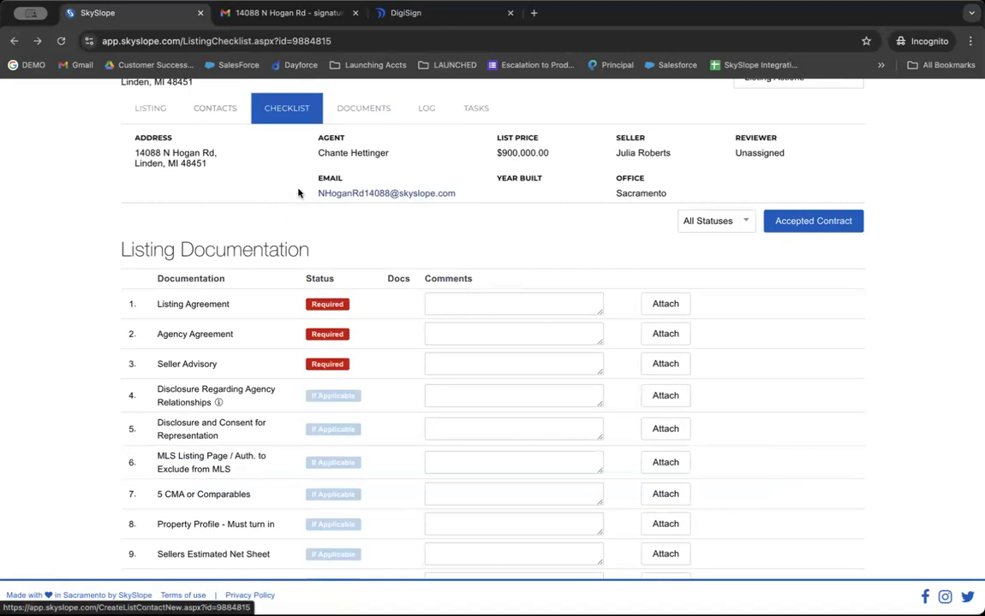
Copy the listing's email address and switch to the Gmail tab.
right_click(357, 193)
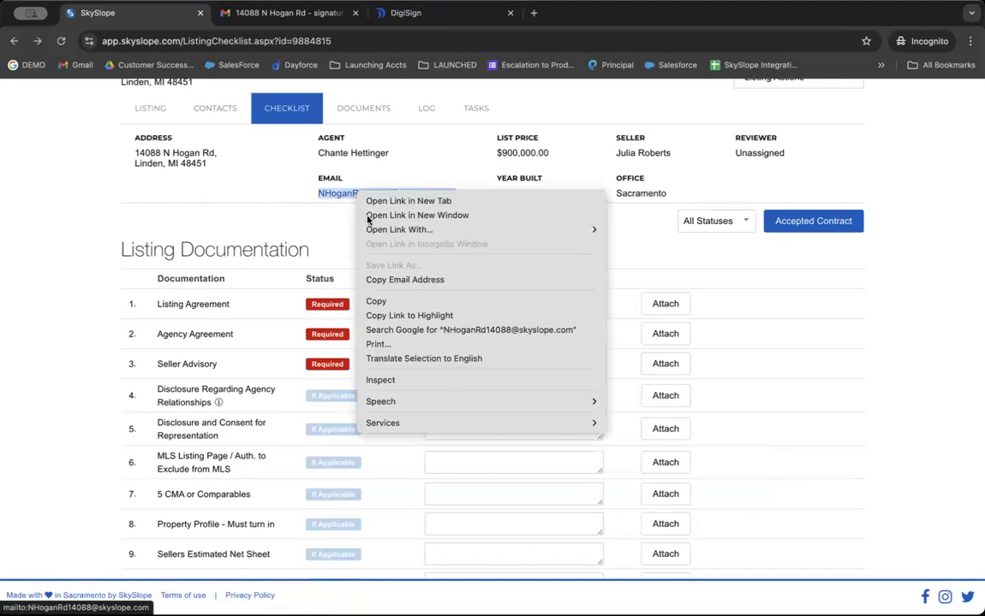
left_click(381, 280)
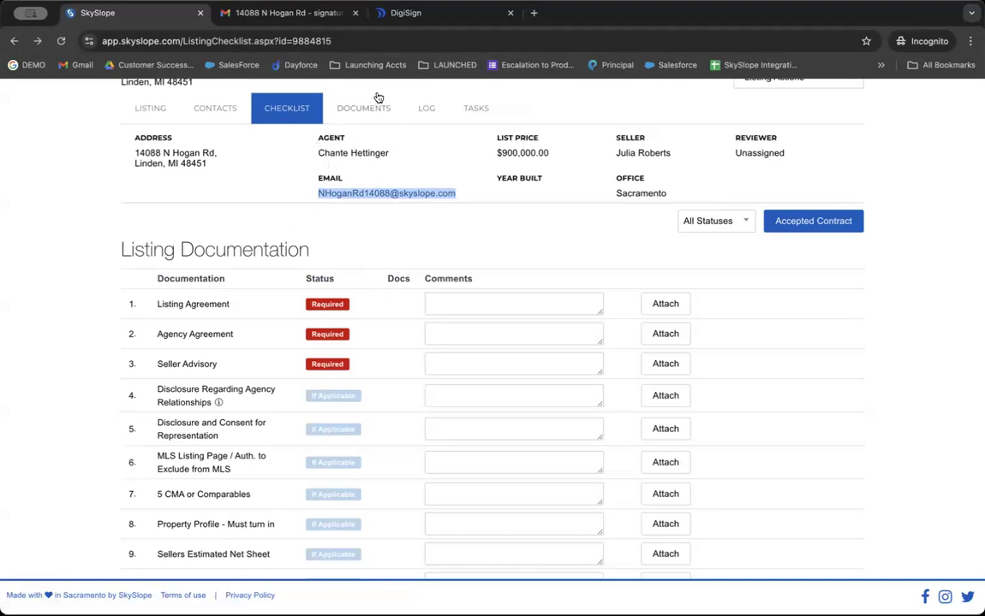
left_click(279, 15)
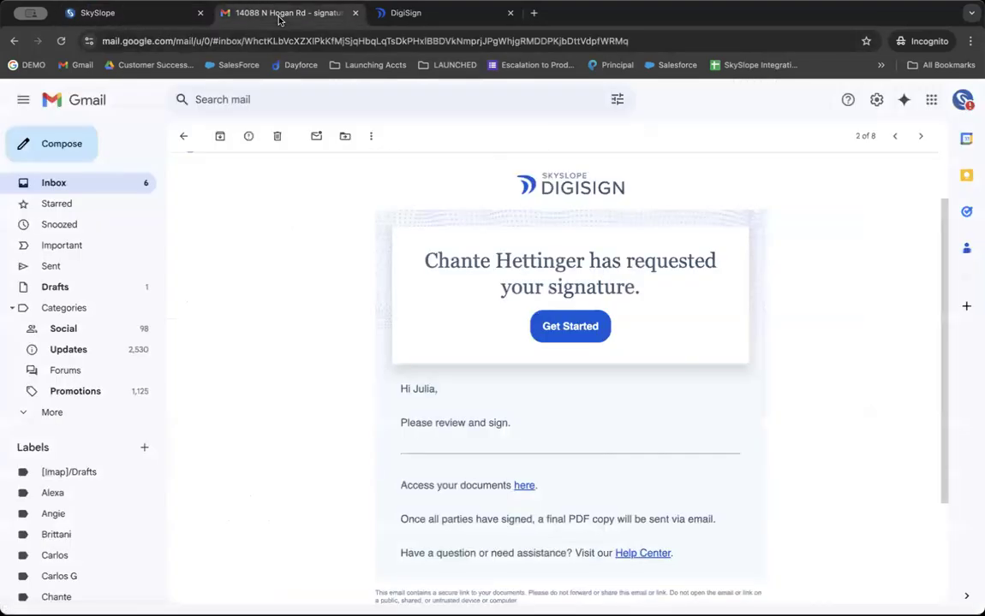
Forward the Listing Packet email under the agent's label to the copied listing address, then return to SkySlope.
scroll(84, 360, "down", 3)
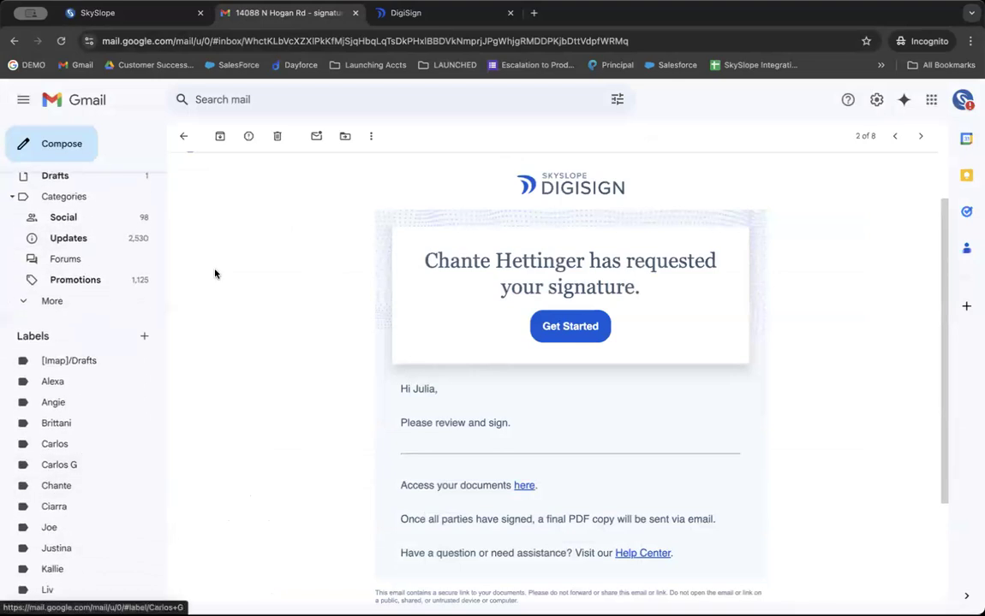
left_click(57, 485)
left_click(274, 229)
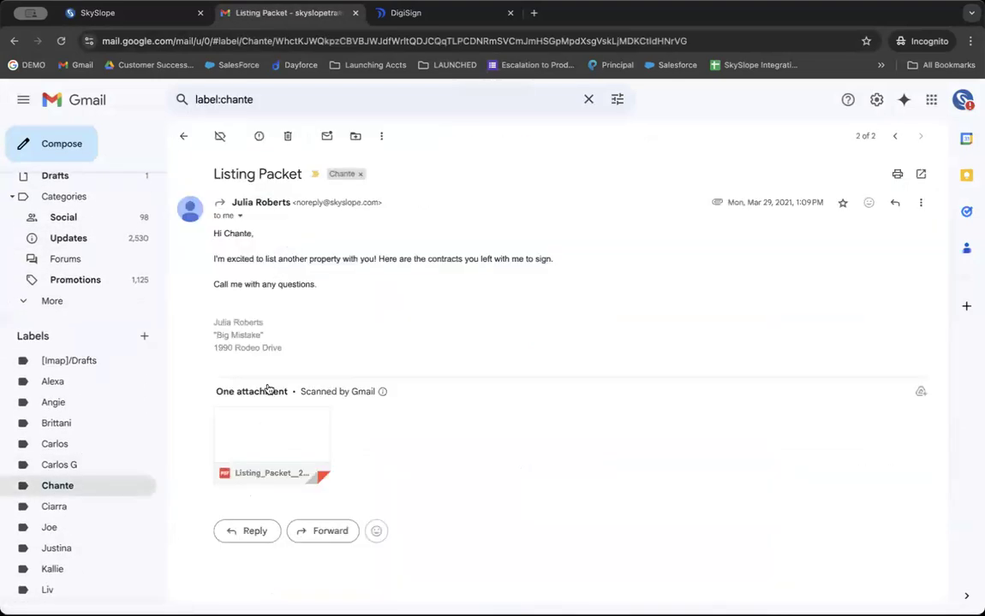
scroll(268, 394, "down", 1)
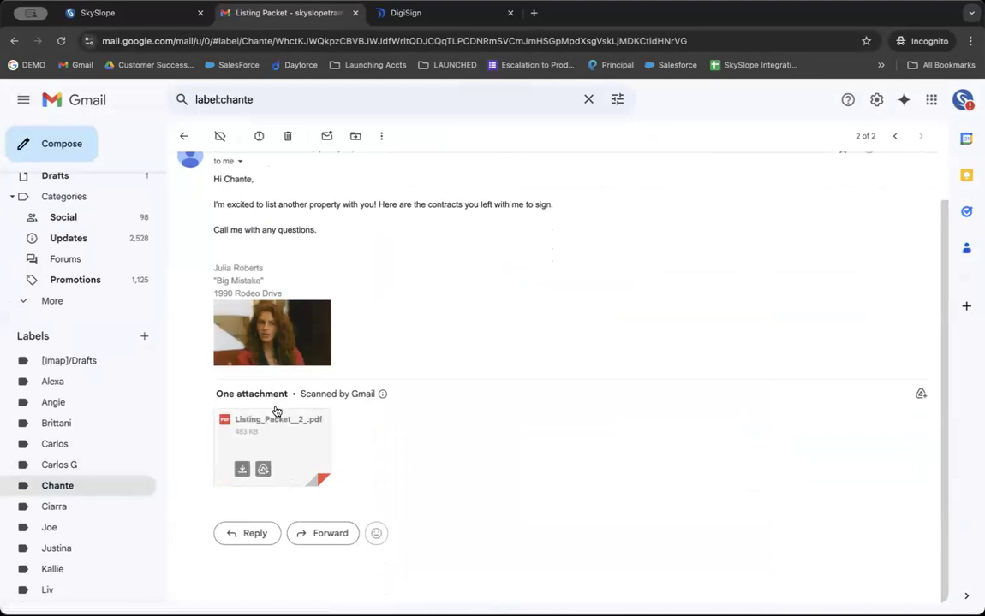
left_click(314, 530)
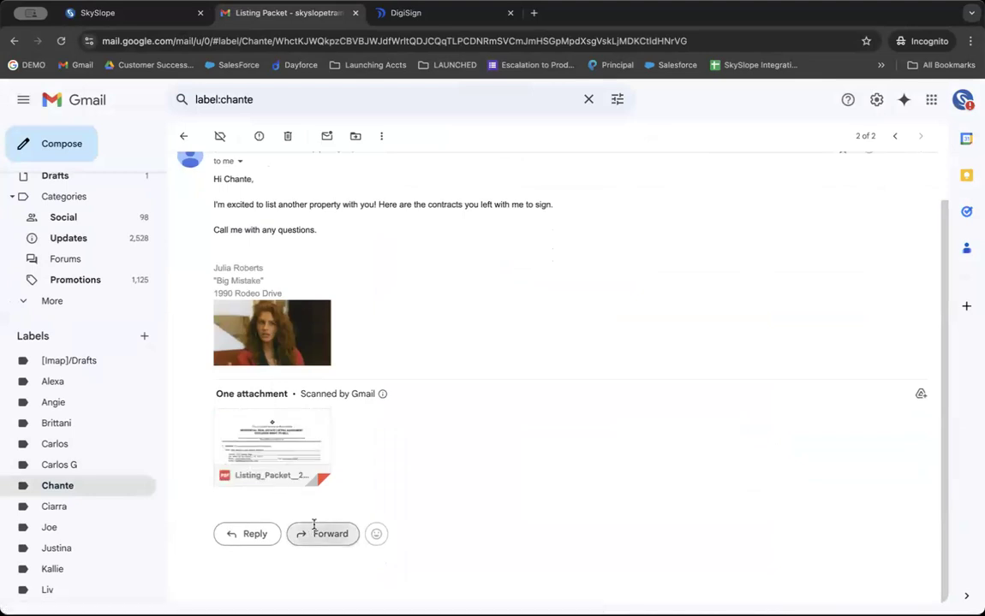
key("super+v")
scroll(281, 453, "down", 4)
scroll(281, 453, "down", 1)
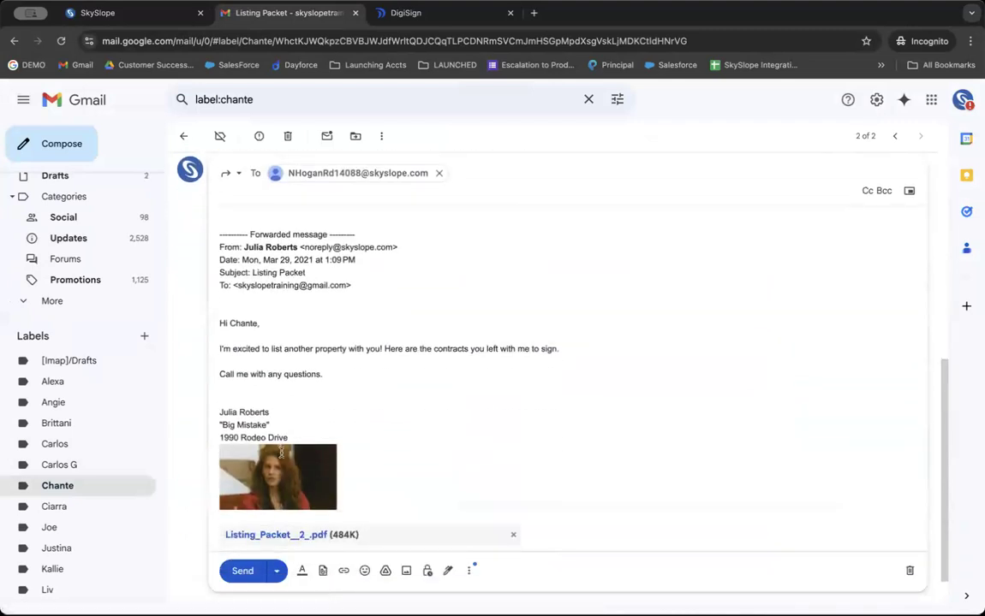
left_click(248, 579)
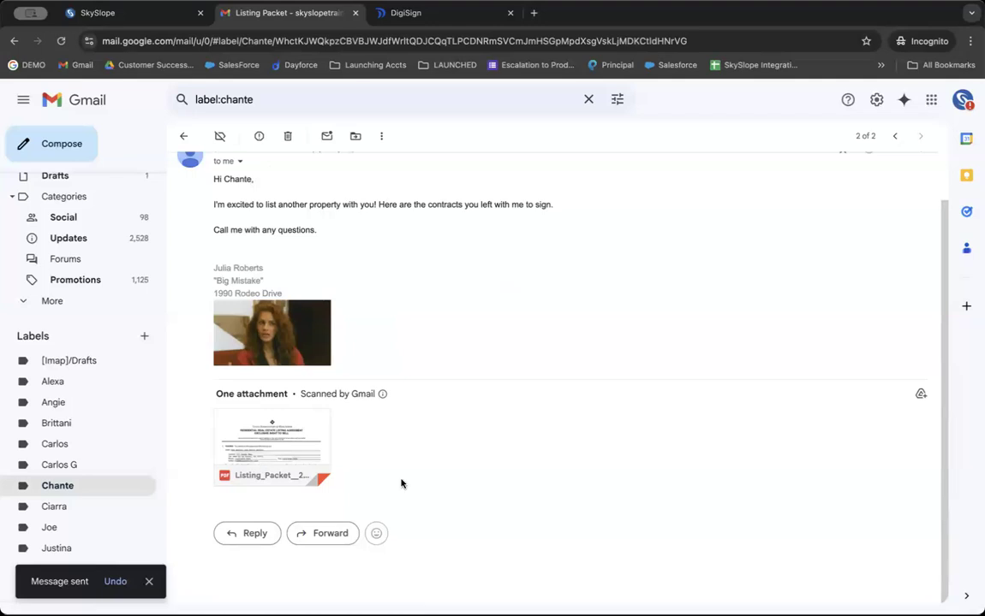
mouse_move(264, 447)
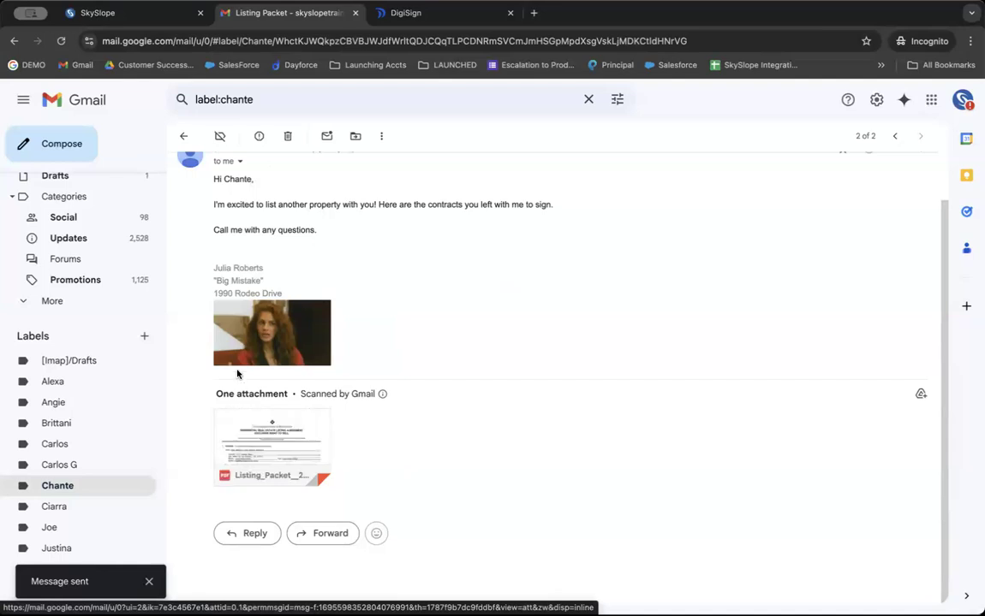
left_click(100, 23)
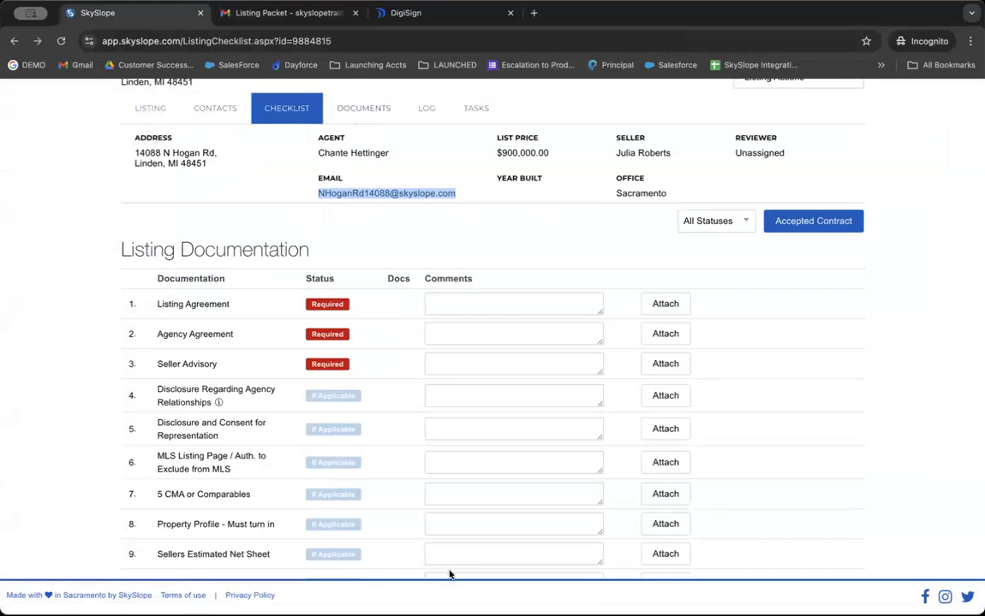
Check the listing's Documents and Log tabs for the Listing Packet PDF.
left_click(363, 109)
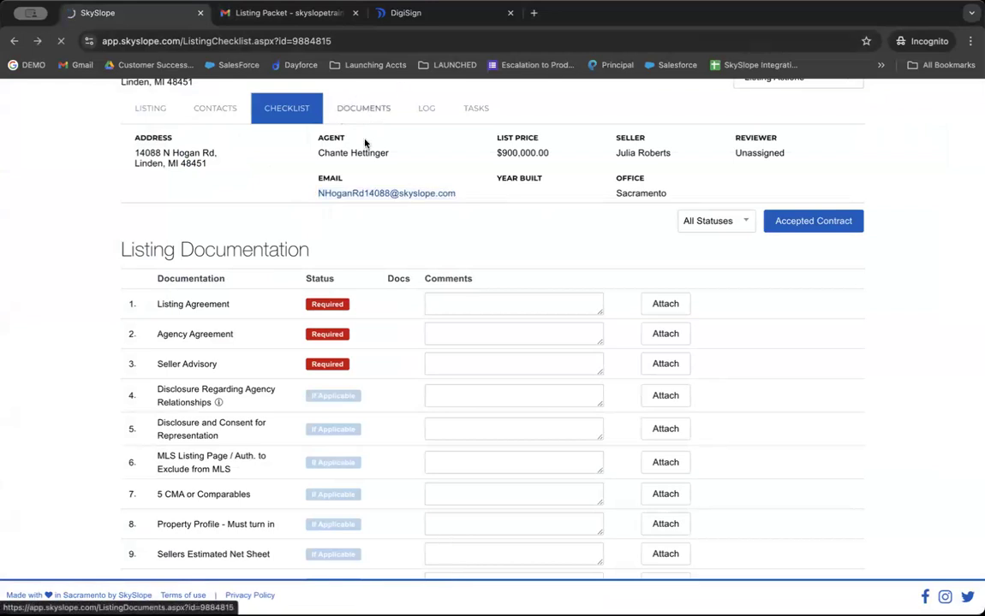
left_click(351, 100)
left_click(10, 42)
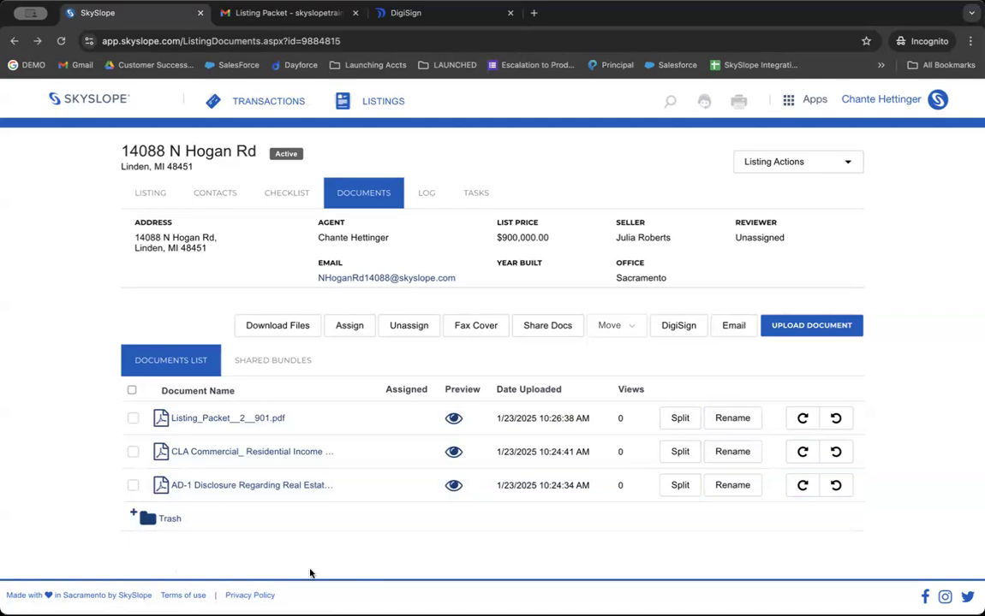
left_click(428, 195)
left_click(364, 195)
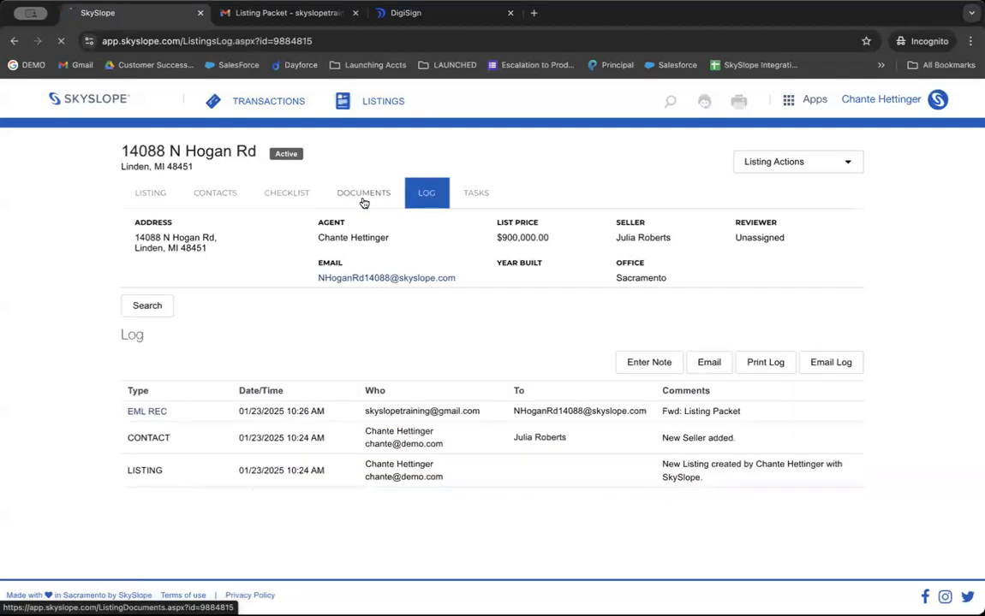
Open the logged EML REC received email from the Log in a new tab.
left_click(427, 195)
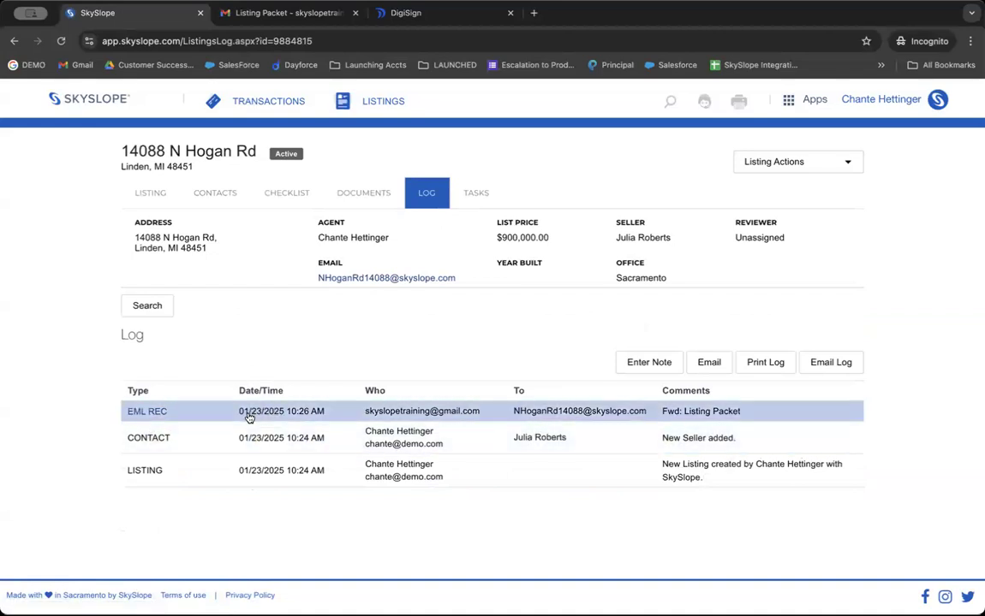
left_click(145, 415)
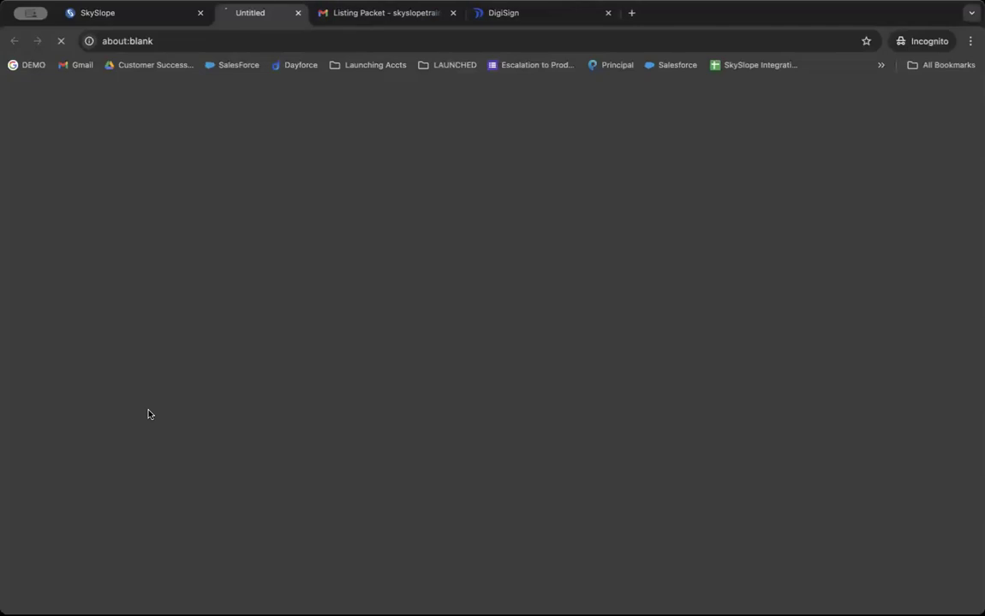
scroll(143, 325, "down", 3)
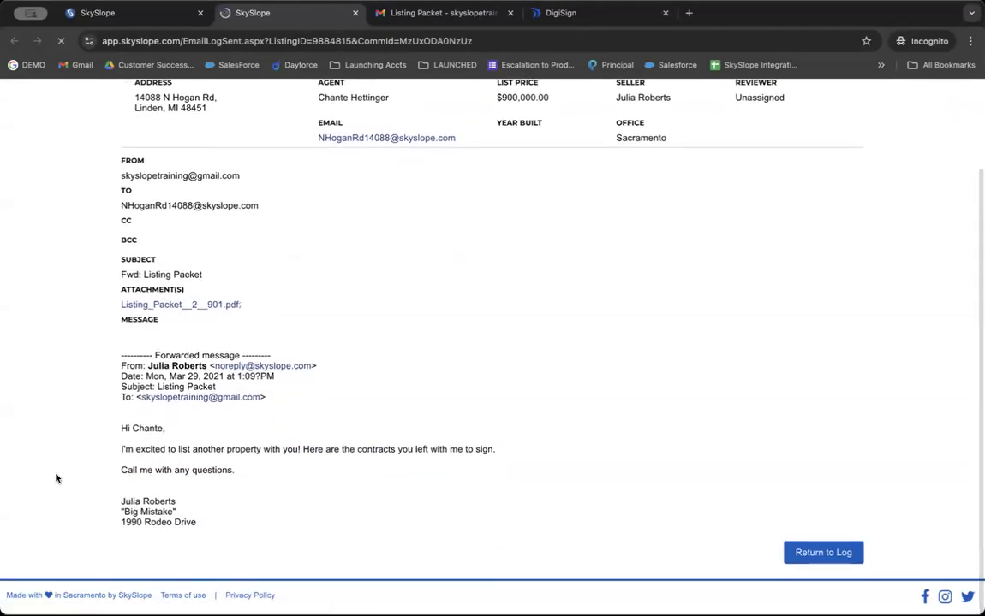
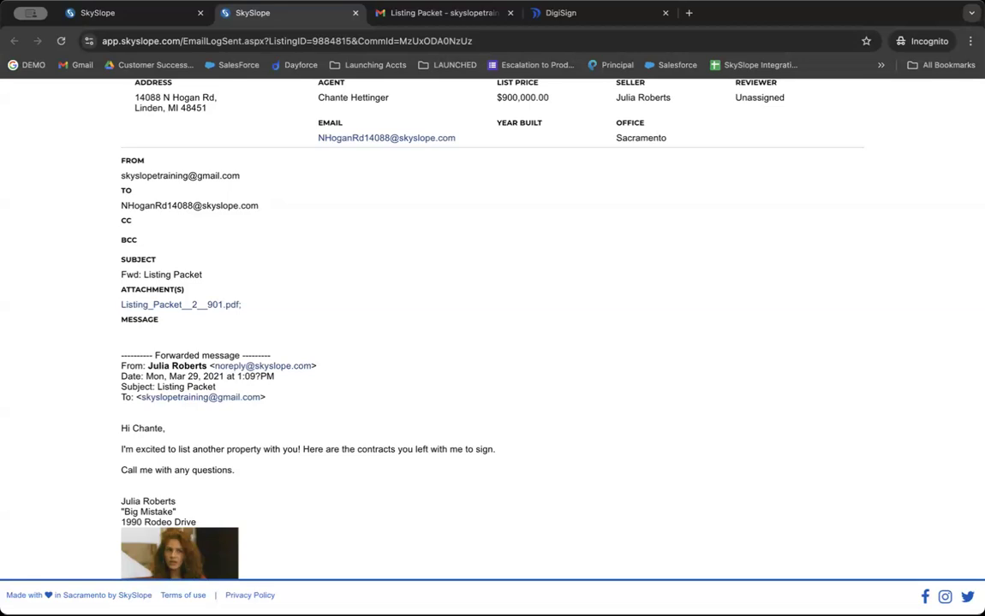
scroll(644, 460, "up", 3)
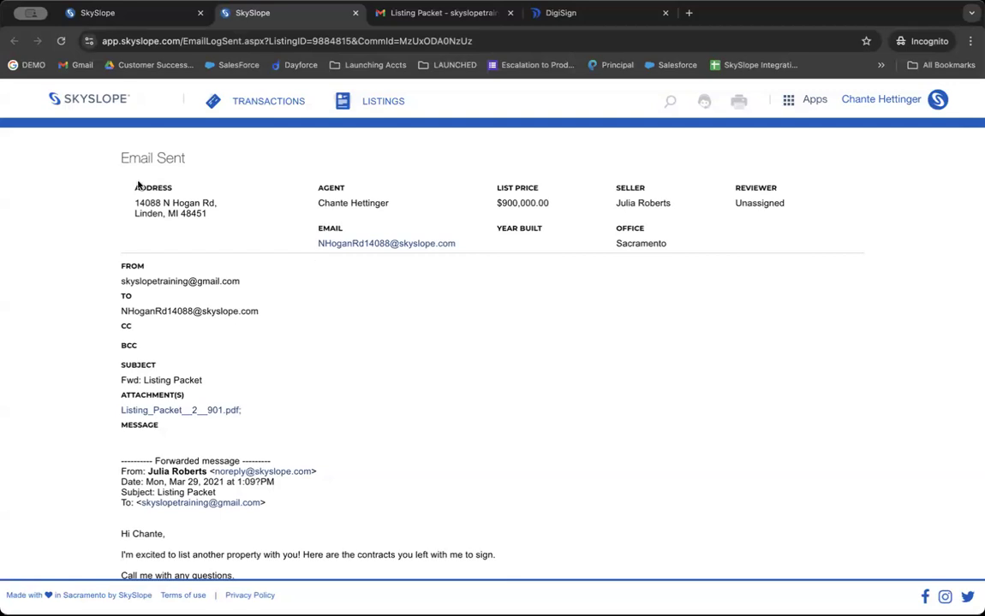
left_click(112, 16)
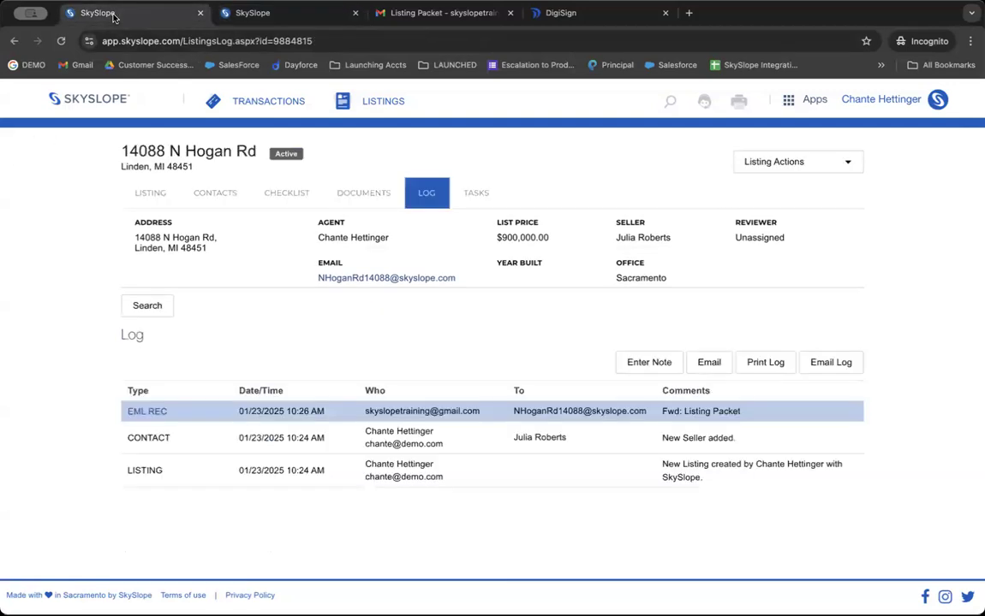
left_click(351, 190)
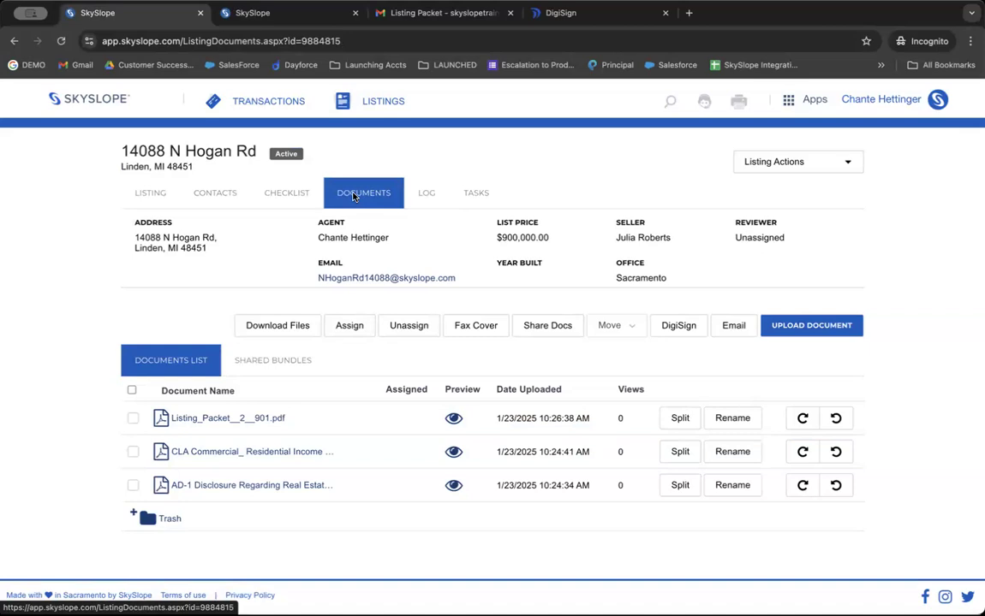
left_click(133, 419)
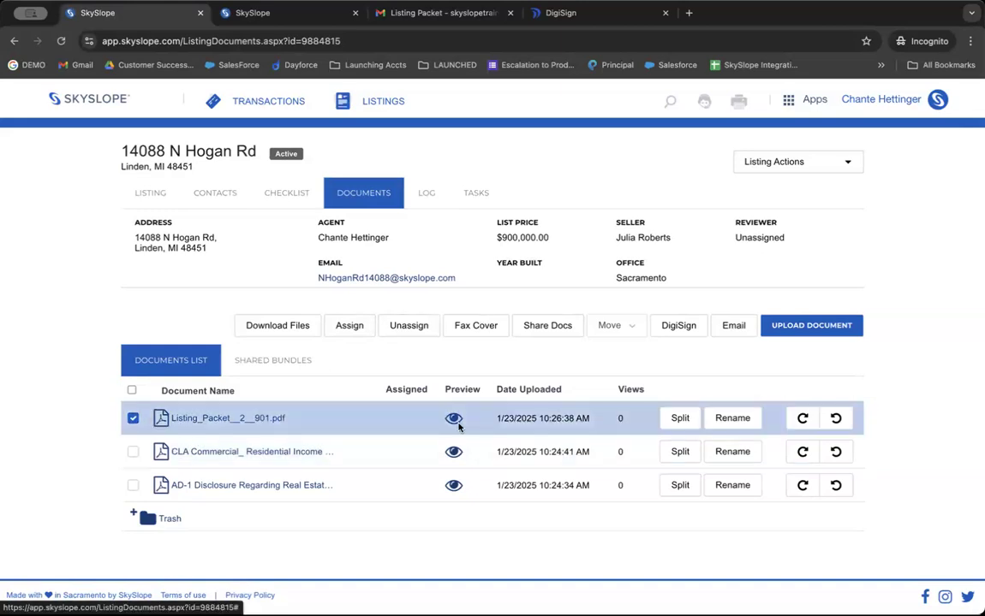
Start splitting Listing_Packet__2__901.pdf and clear its auto-split suggestions, leaving one blank row.
left_click(679, 418)
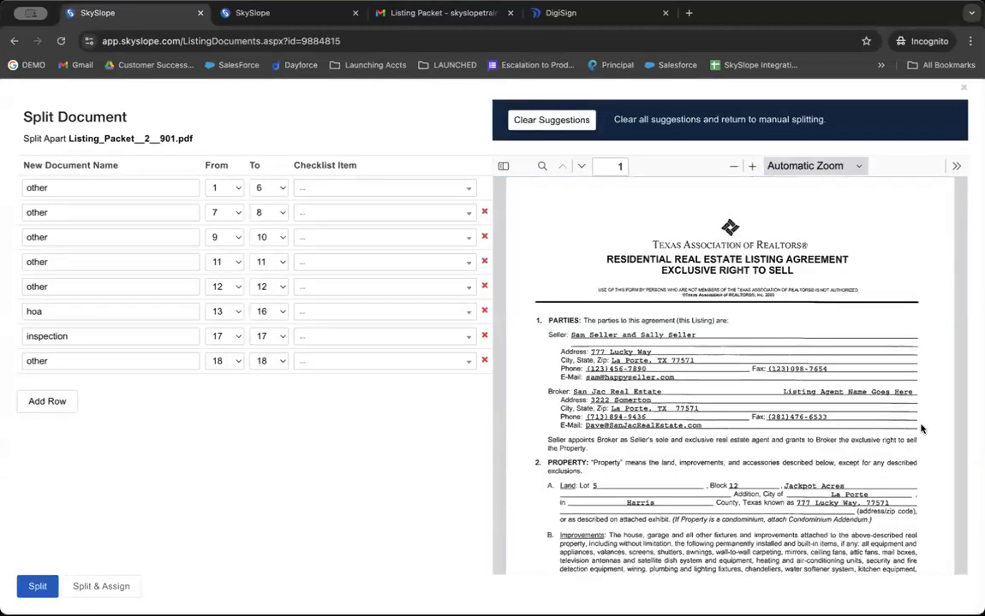
scroll(811, 399, "down", 3)
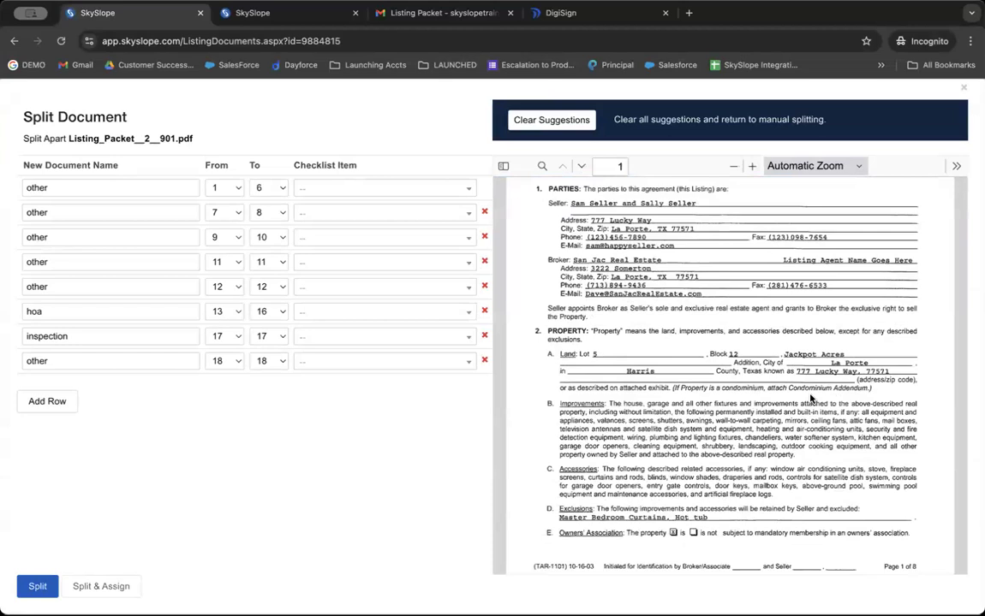
scroll(811, 399, "up", 3)
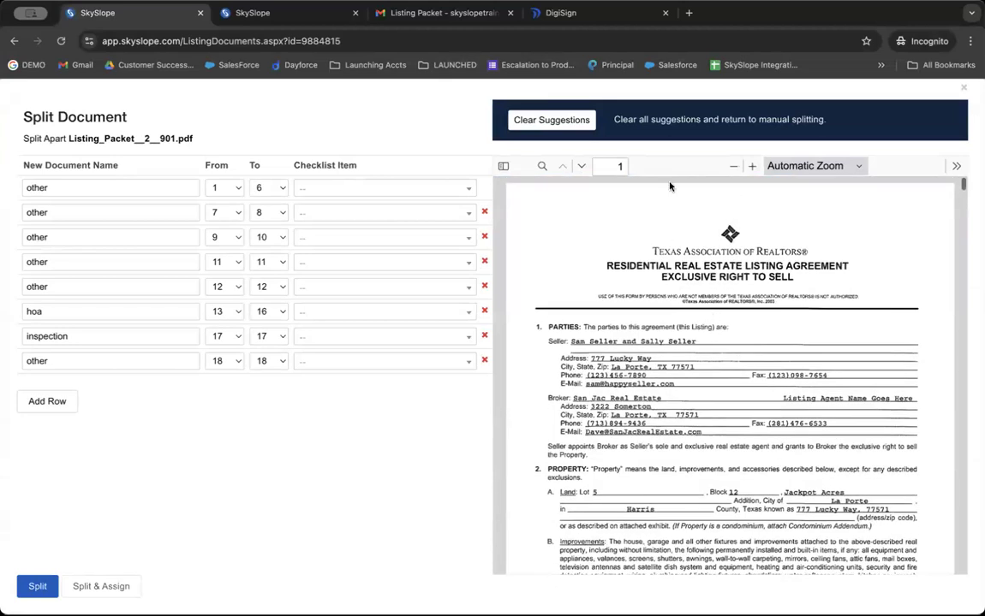
left_click(552, 123)
scroll(544, 321, "down", 5)
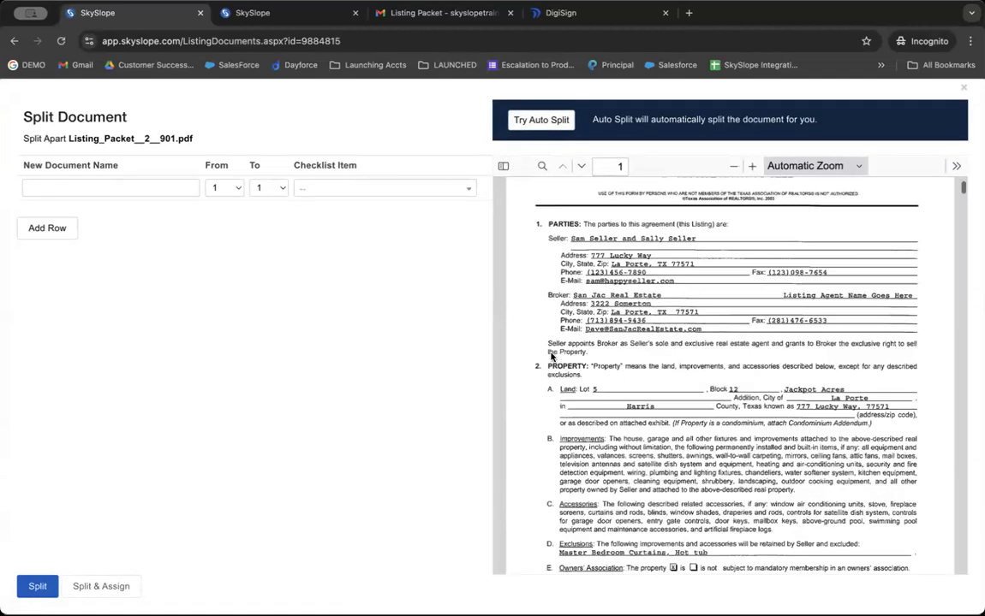
Name the first split piece Agency Agreement, covering pages 1–5.
left_click(133, 179)
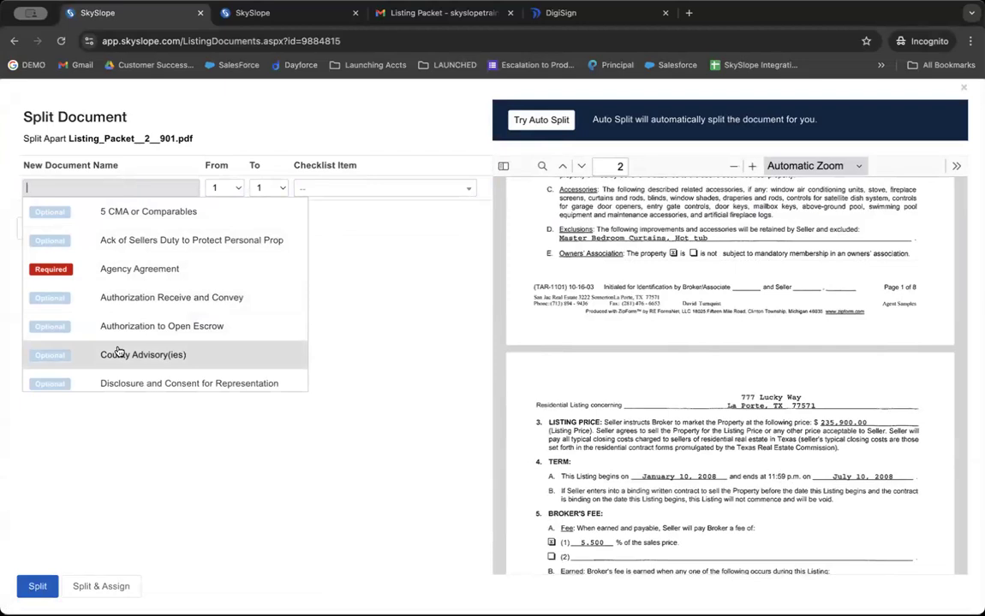
left_click(120, 283)
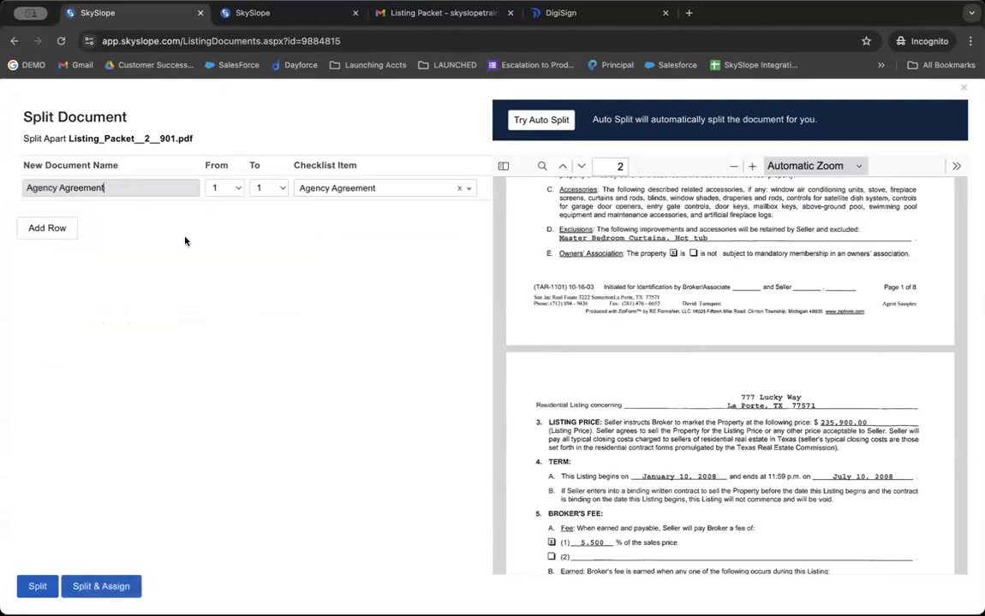
left_click(260, 190)
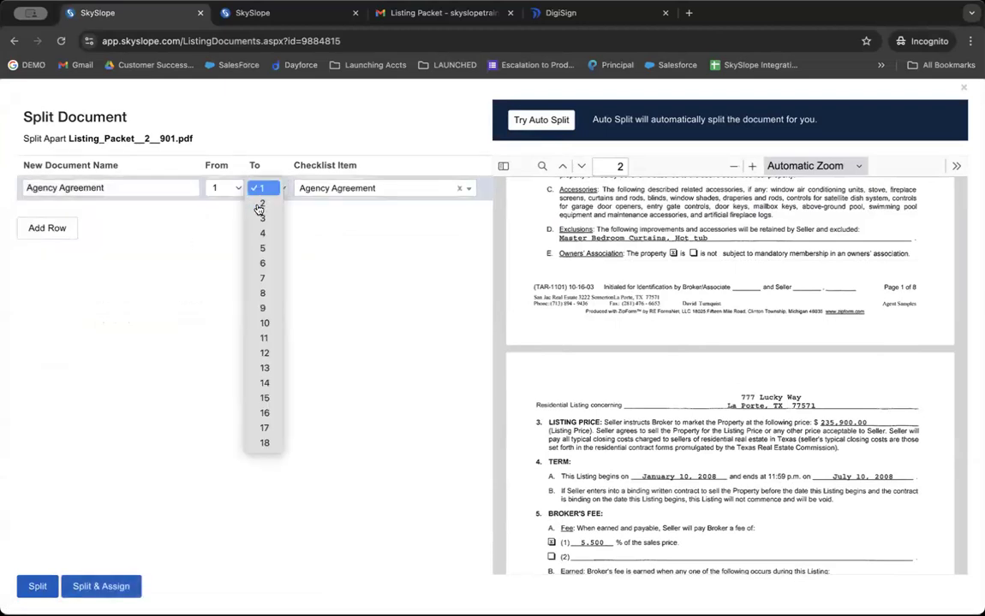
left_click(253, 249)
Add a second piece named Seller Advisory, covering pages 6–11.
left_click(46, 228)
left_click(43, 213)
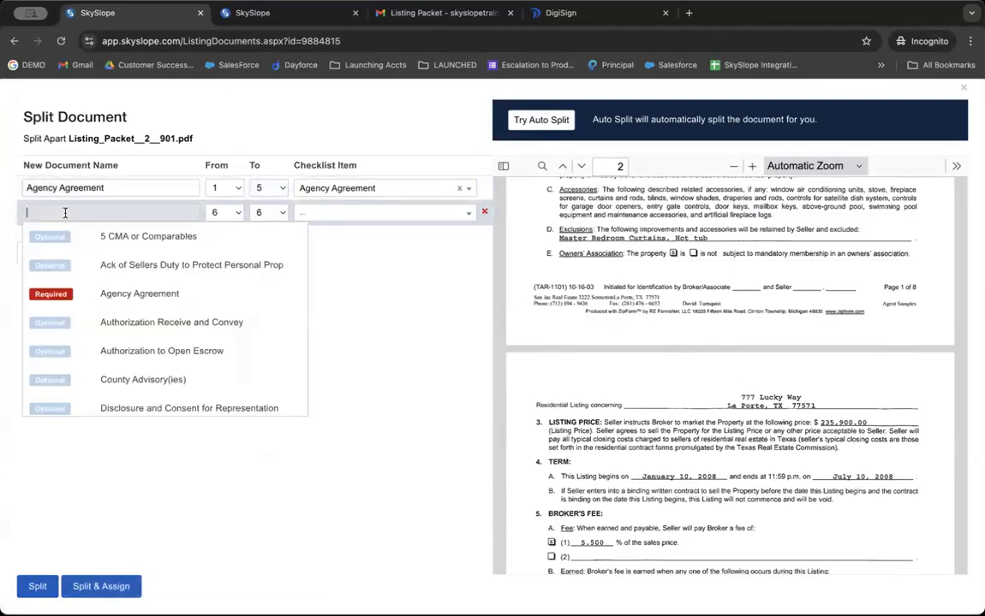
scroll(68, 286, "down", 5)
scroll(67, 285, "down", 3)
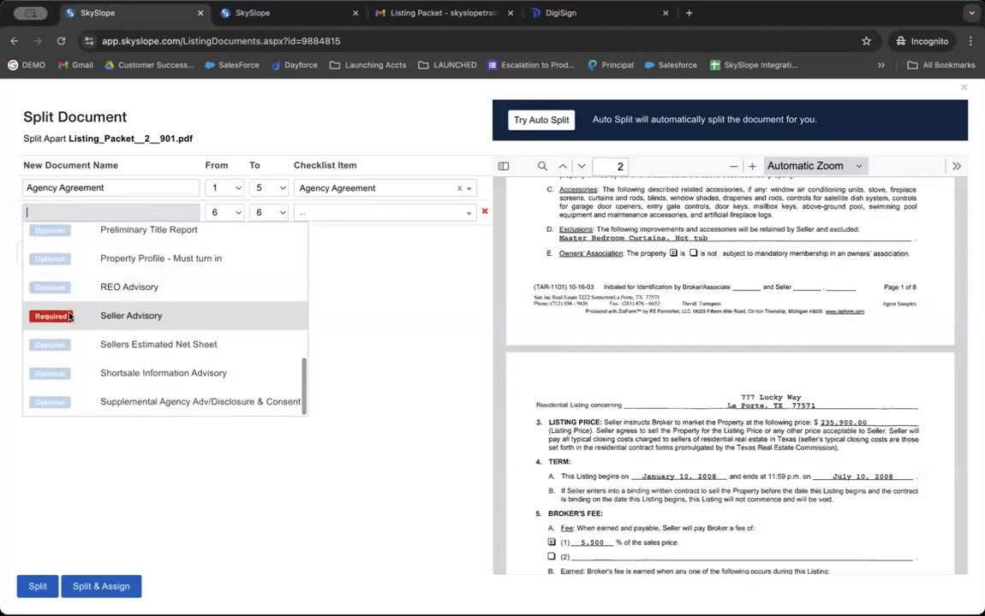
left_click(64, 284)
left_click(252, 215)
left_click(263, 287)
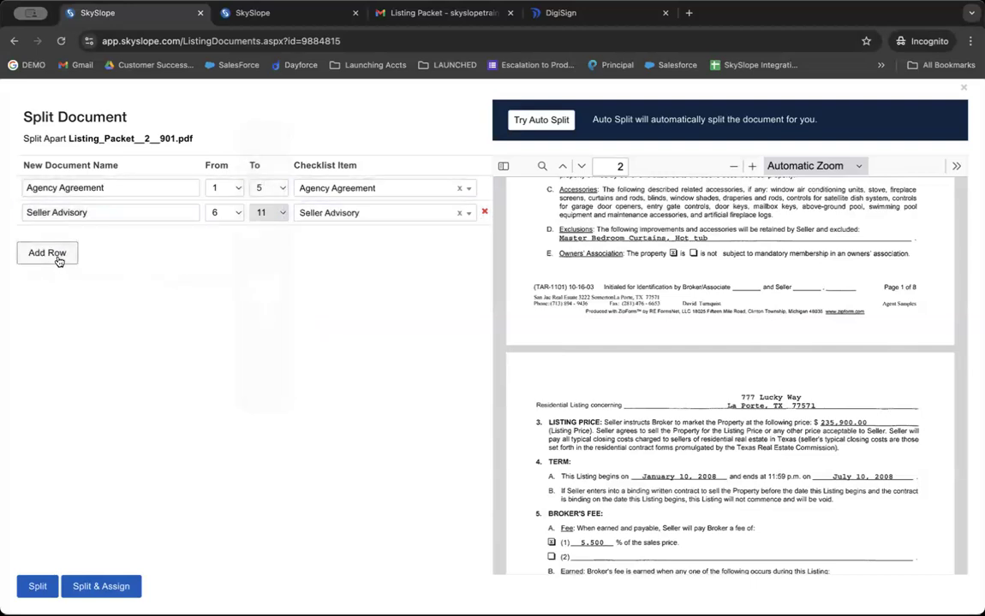
Add a third piece, 5 CMA or Comparables (page 12), and split and assign all to the checklist.
left_click(47, 252)
left_click(63, 237)
left_click(137, 262)
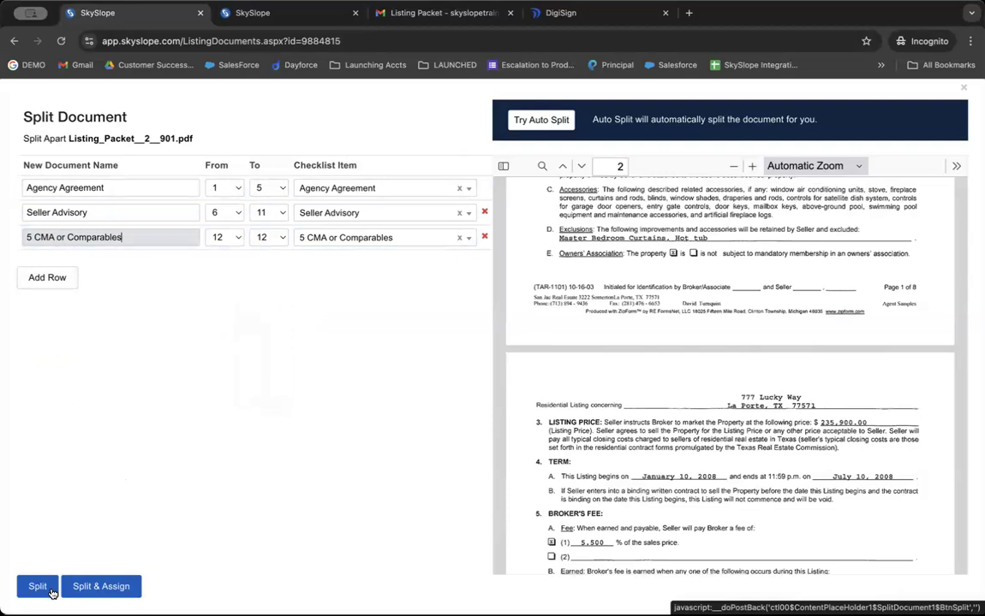
left_click(127, 589)
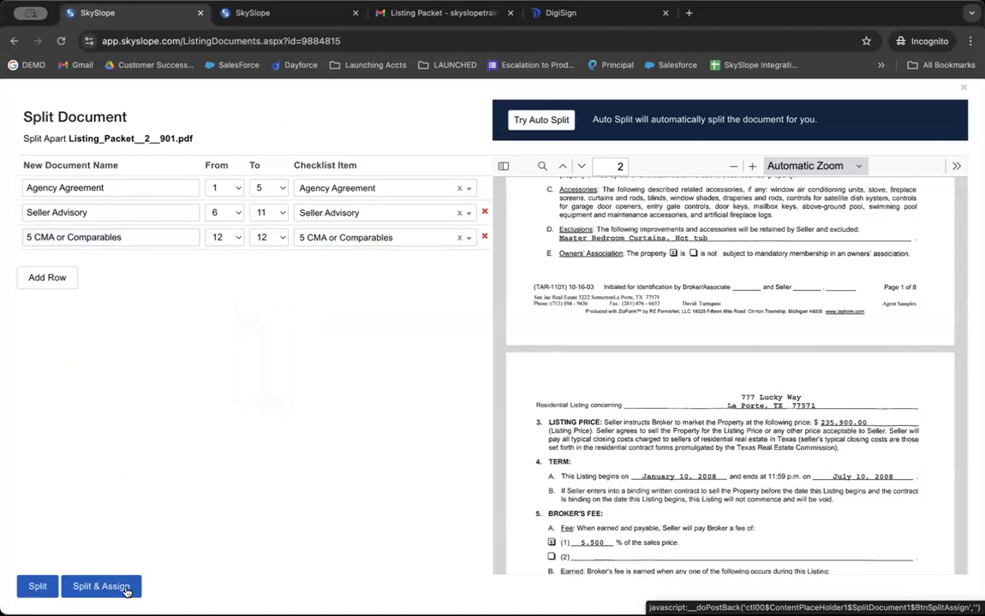
left_click(127, 589)
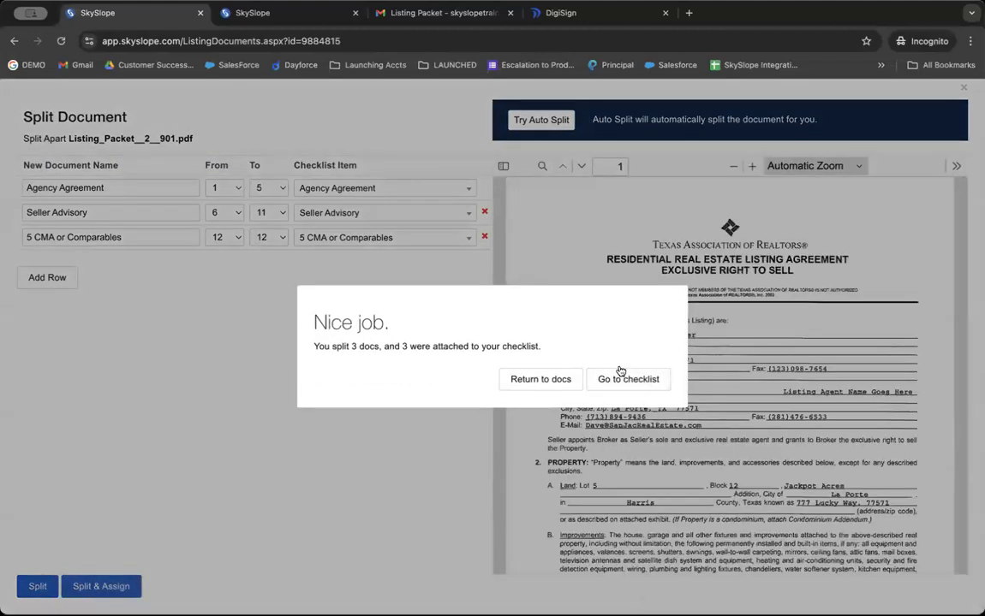
Open the listing checklist showing Agency Agreement, Seller Advisory and 5 CMA or Comparables In Review.
left_click(619, 381)
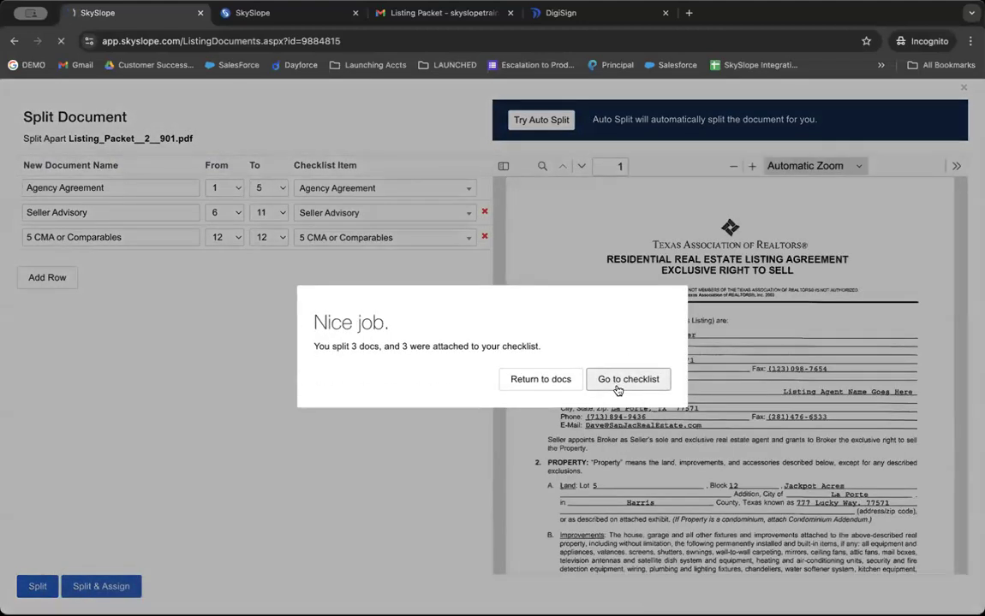
scroll(401, 339, "down", 1)
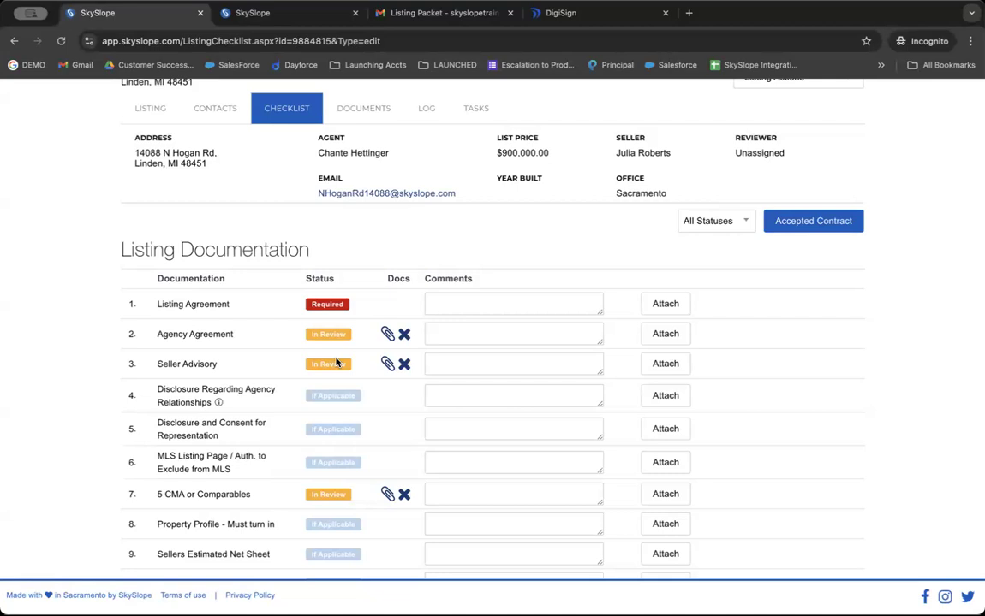
Return to the listing's documents, now with the three split PDFs, and select the listing packet again.
left_click(351, 108)
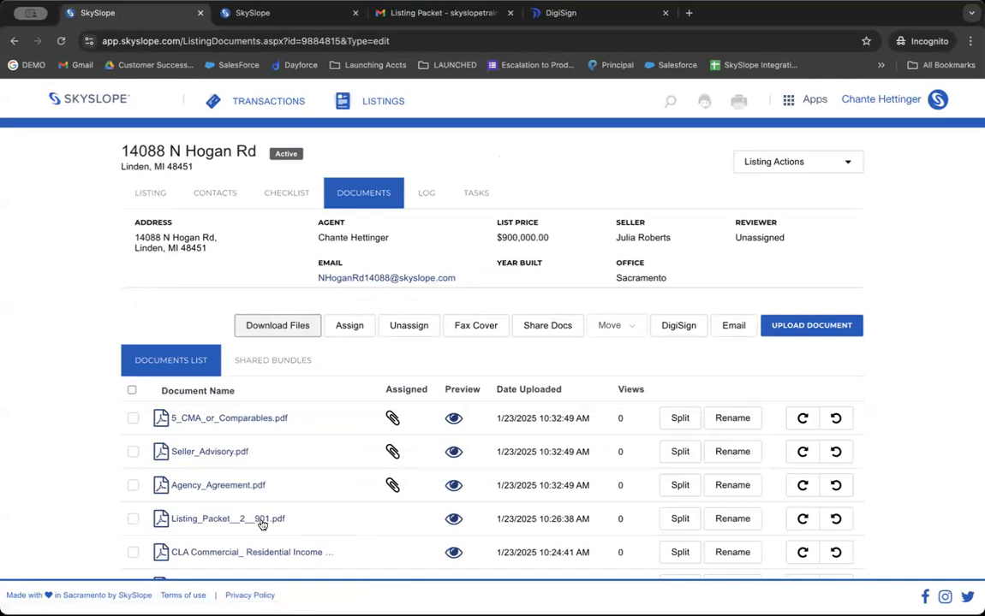
scroll(325, 434, "down", 1)
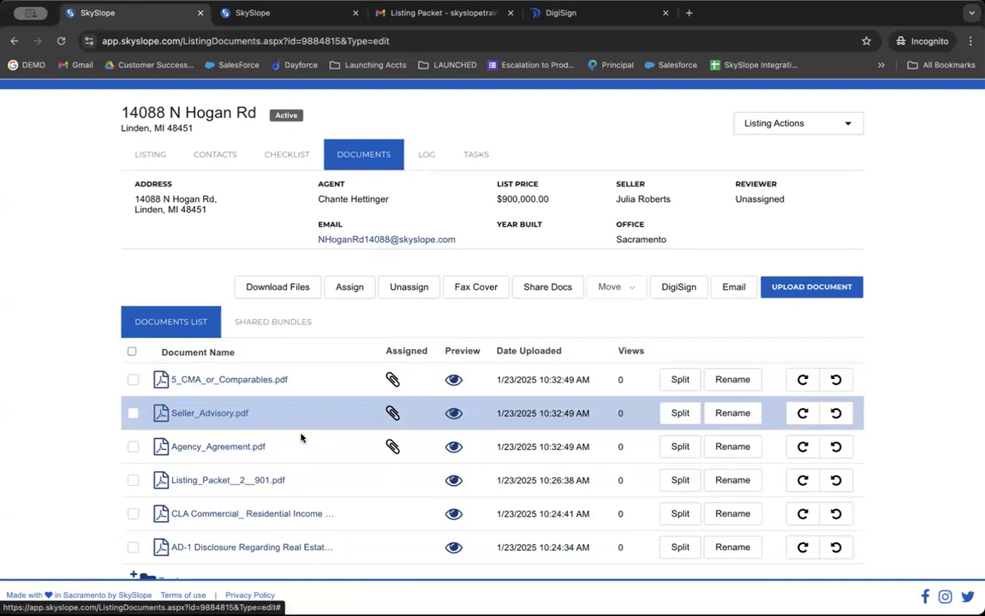
left_click(134, 481)
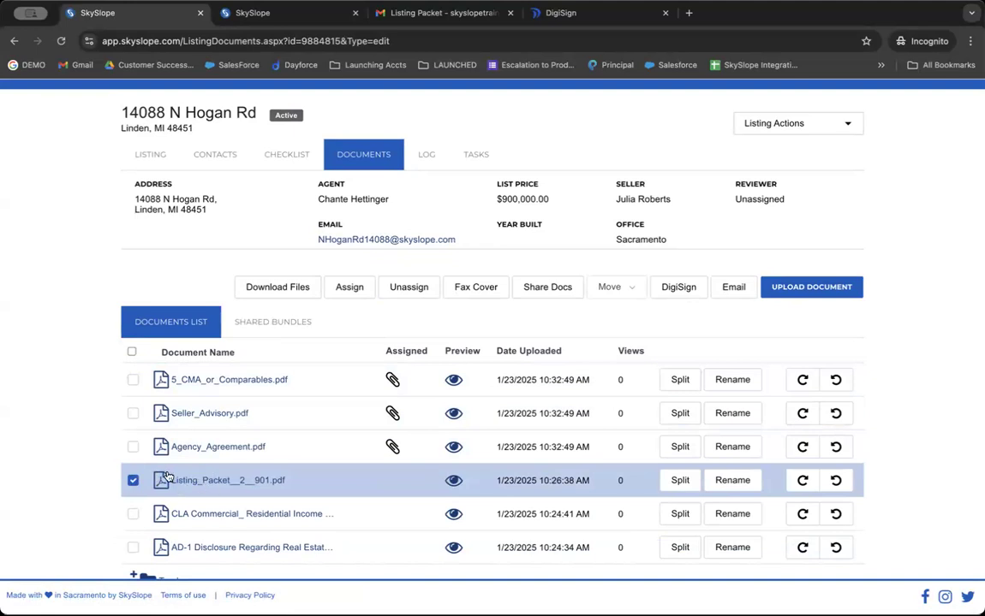
Split pages 1–4 off as Ack of Sellers Duty to Protect Personal Prop, without attaching it.
left_click(688, 489)
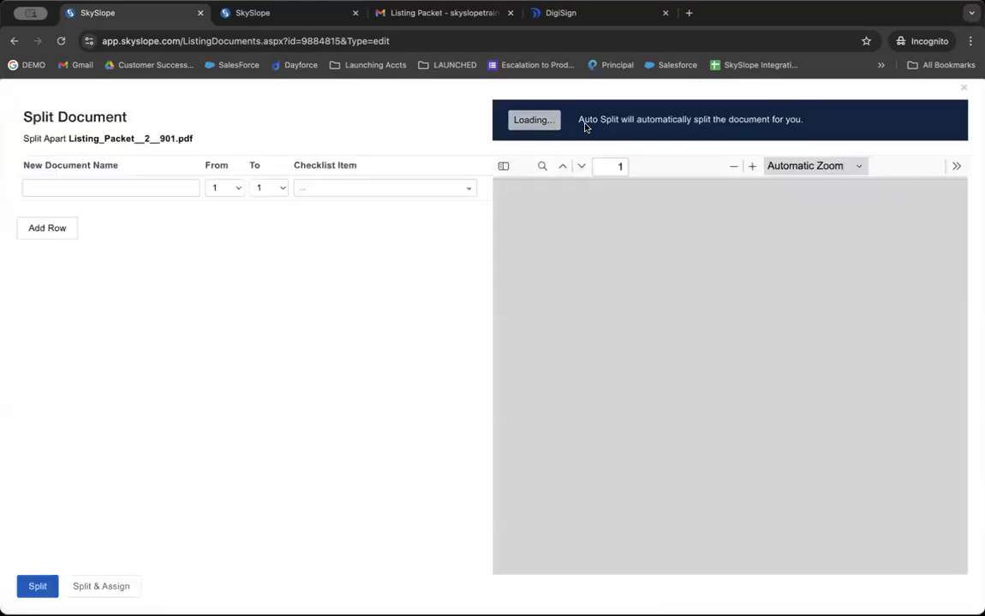
left_click(574, 121)
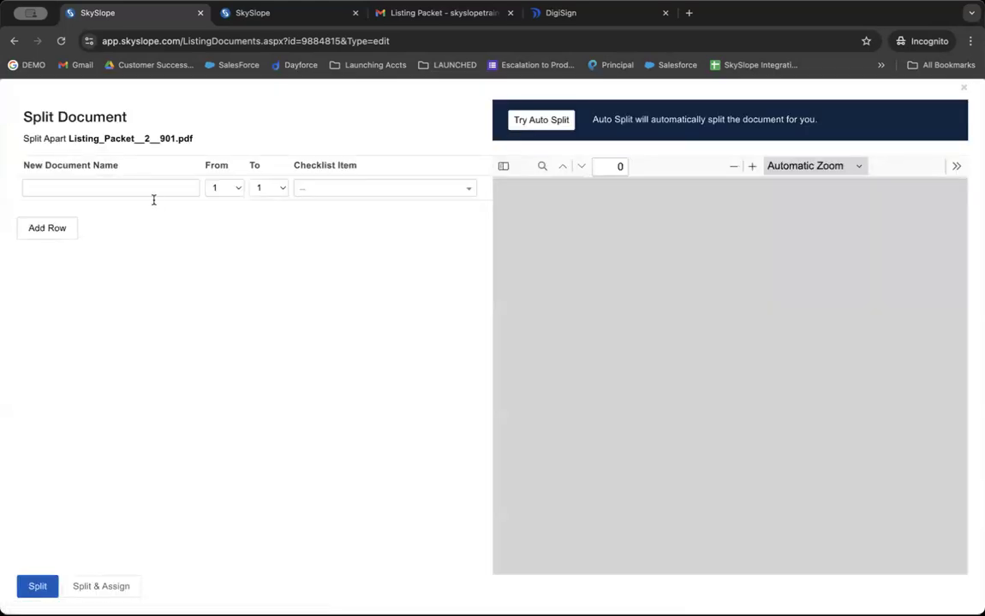
left_click(145, 194)
left_click(136, 240)
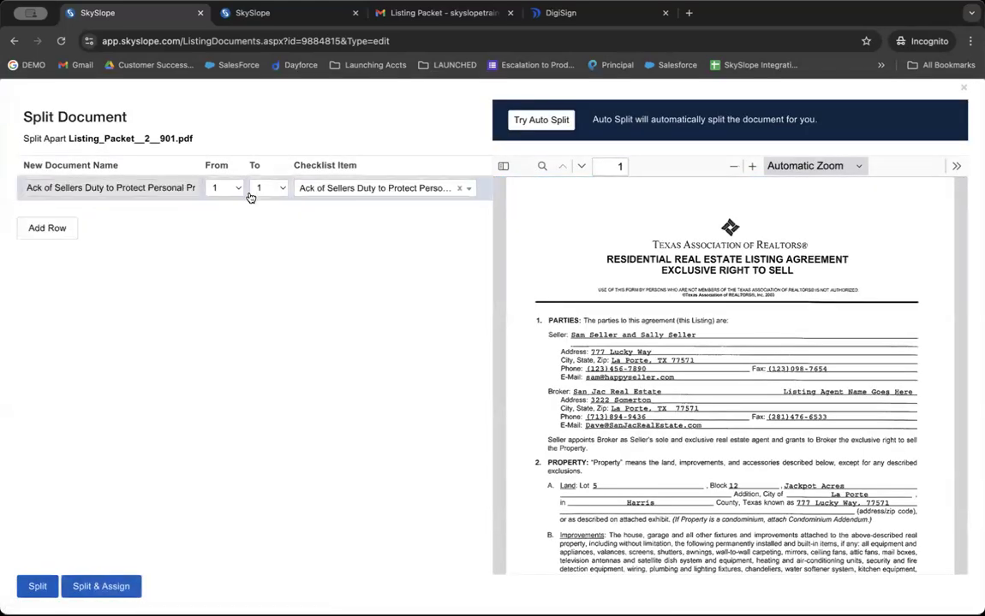
left_click(251, 190)
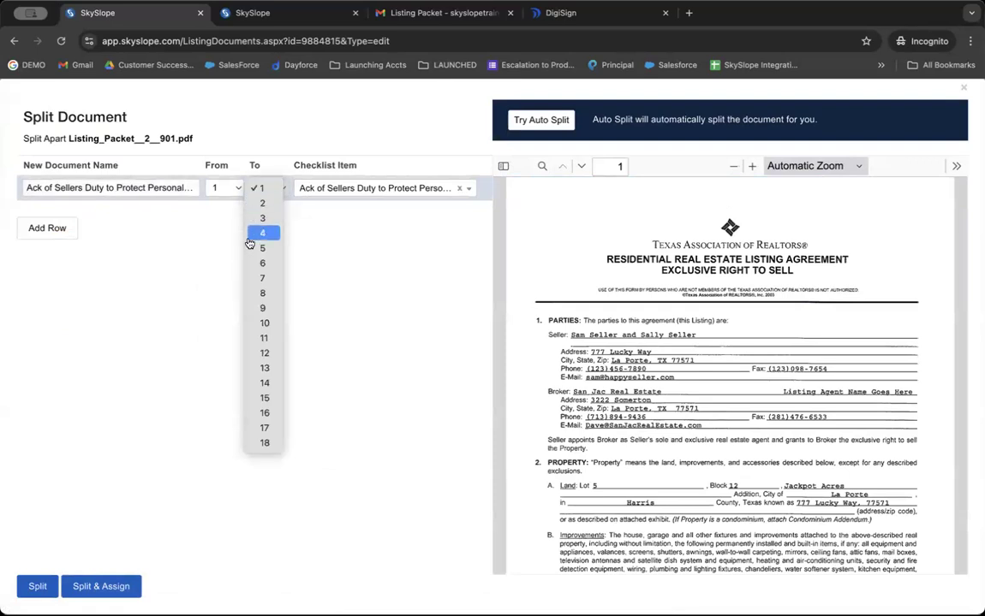
left_click(255, 234)
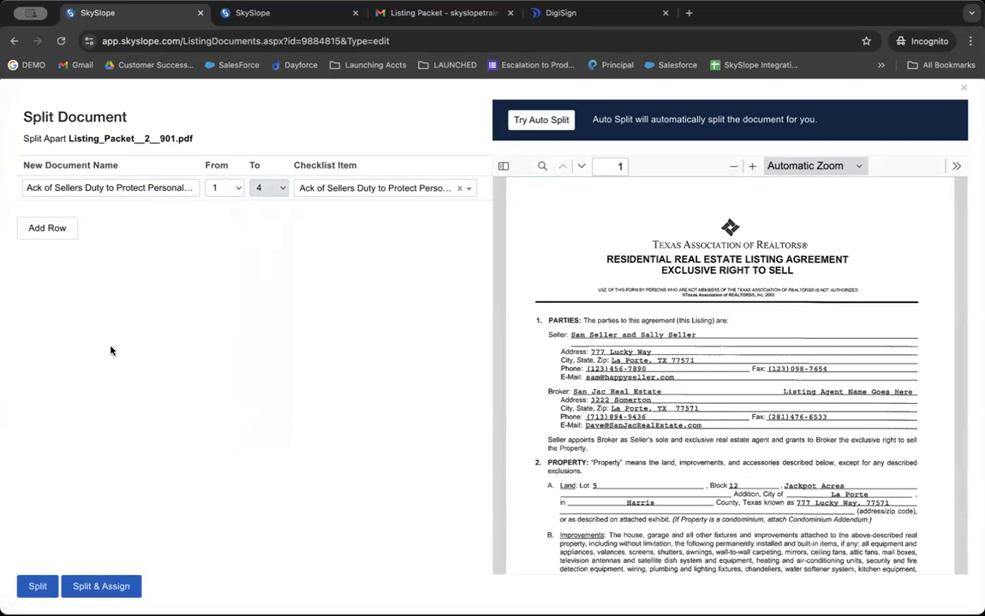
left_click(38, 586)
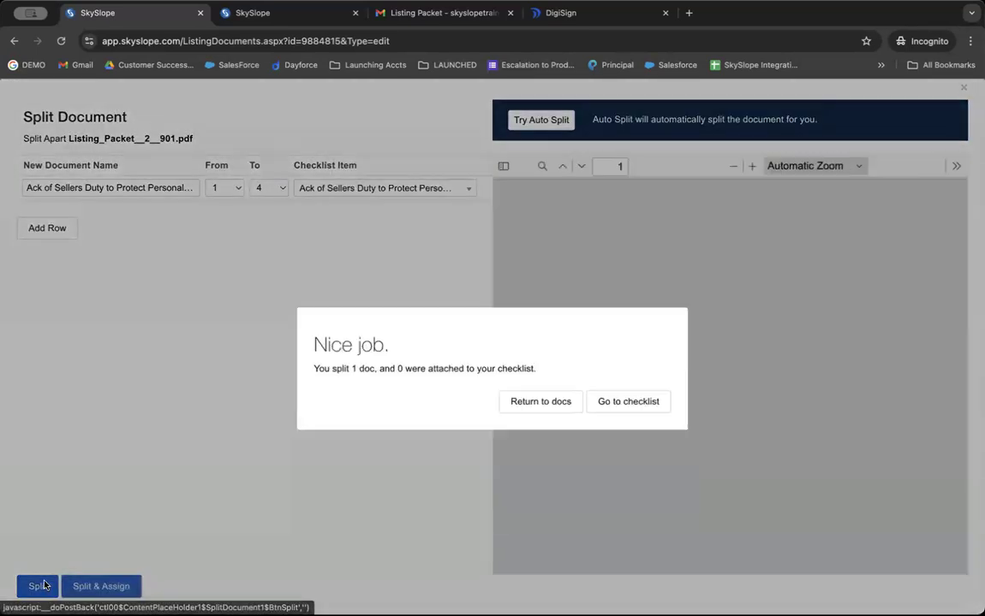
Split page 1 of the new Ack of Sellers Duty document and assign it to that checklist item.
left_click(540, 379)
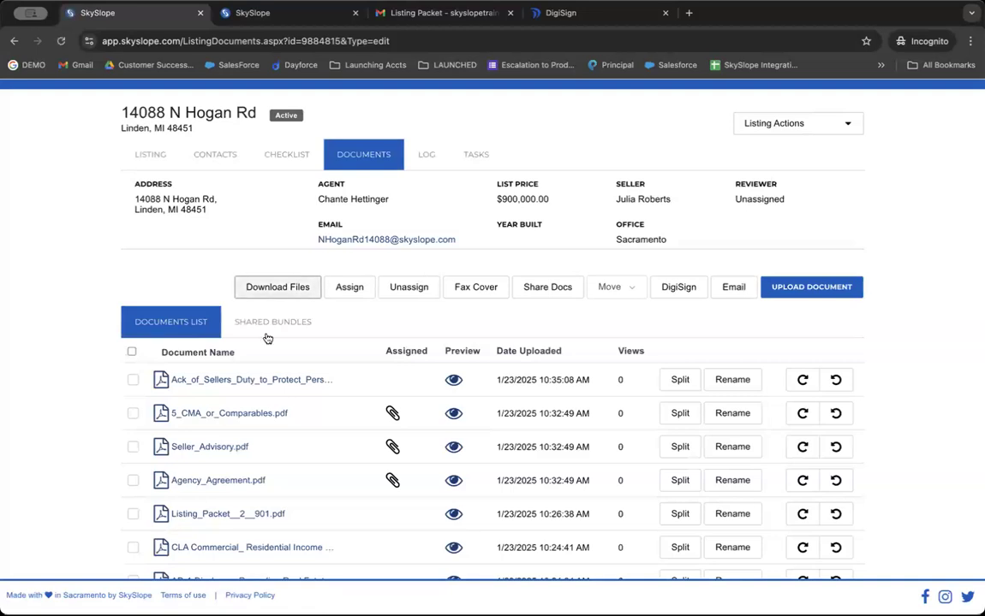
left_click(132, 382)
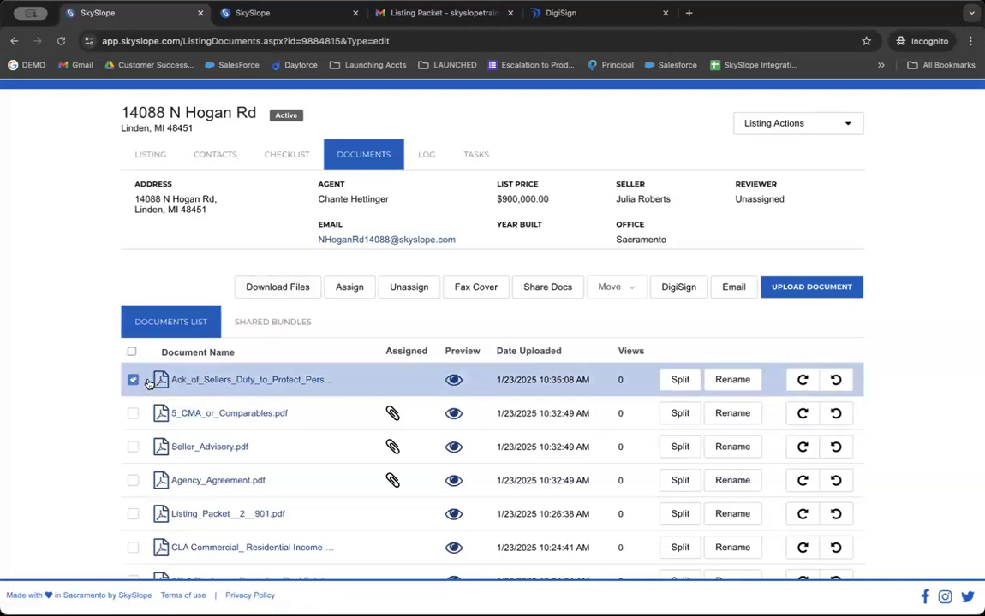
left_click(680, 381)
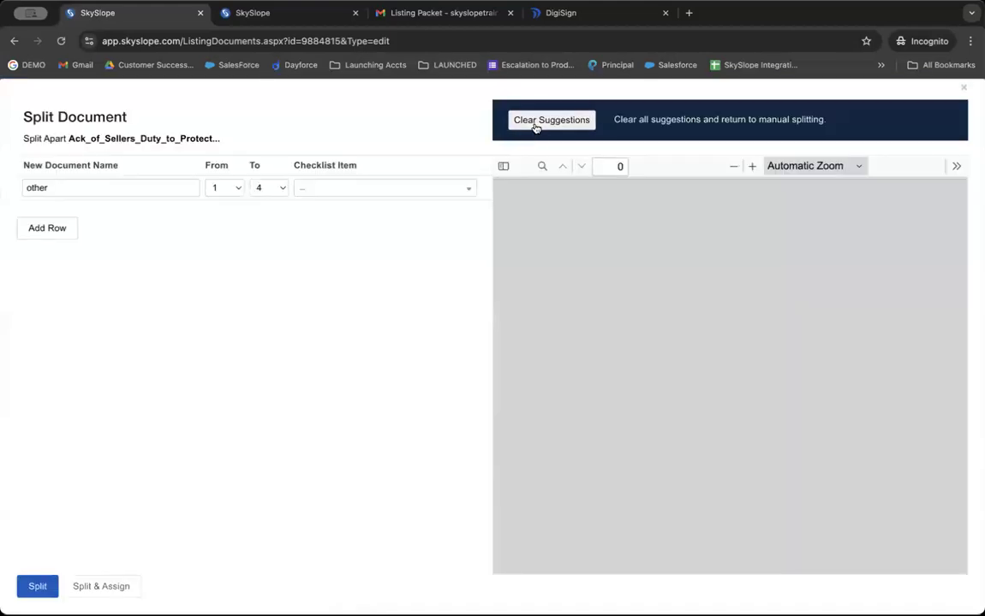
left_click(536, 124)
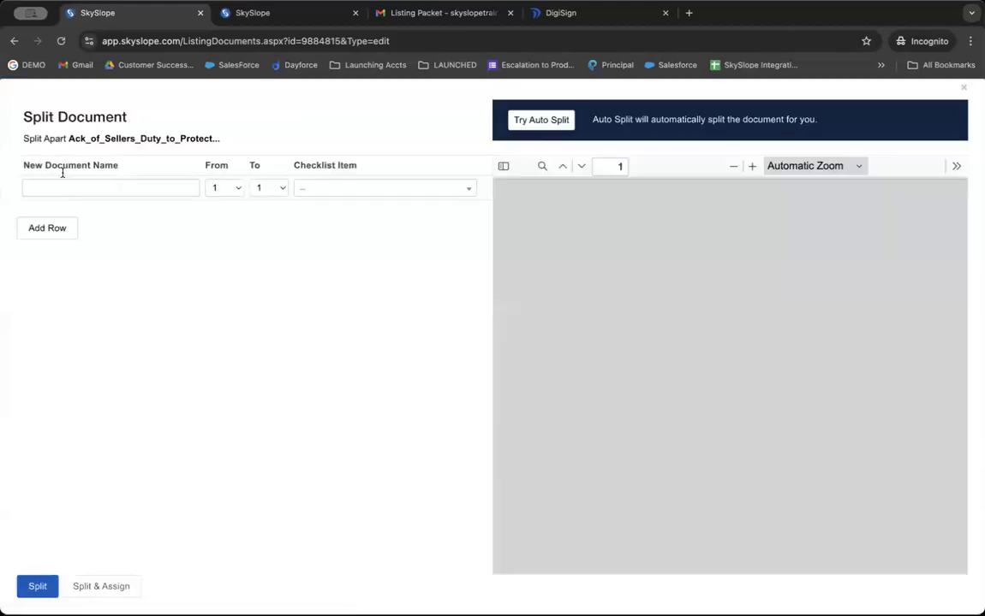
left_click(54, 189)
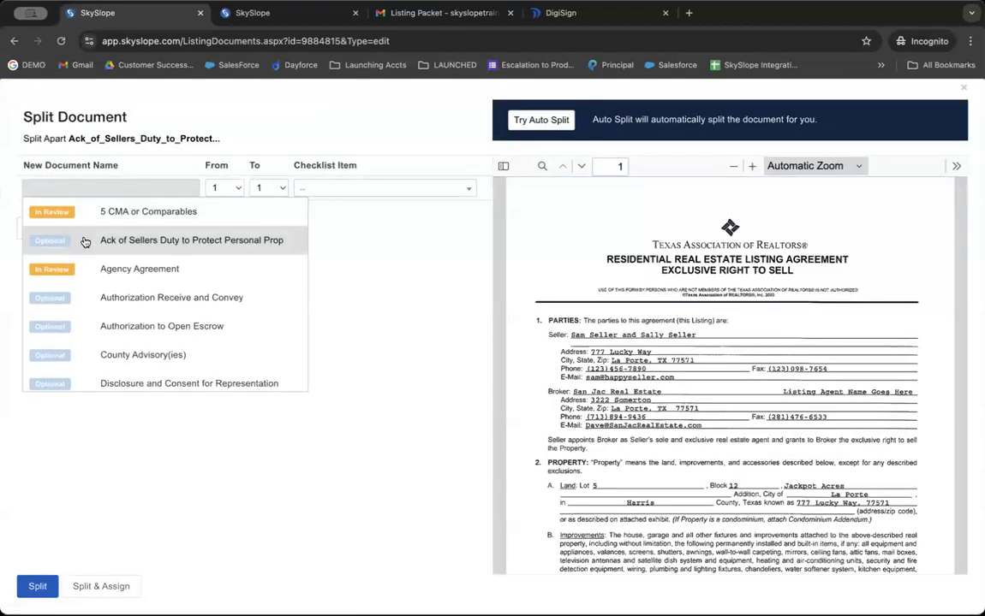
left_click(71, 247)
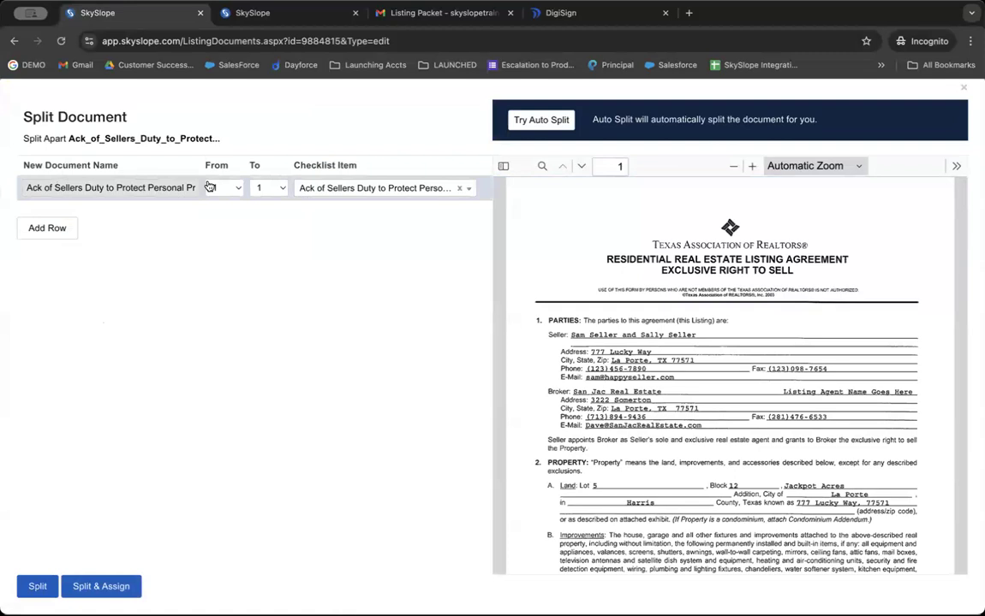
left_click(111, 589)
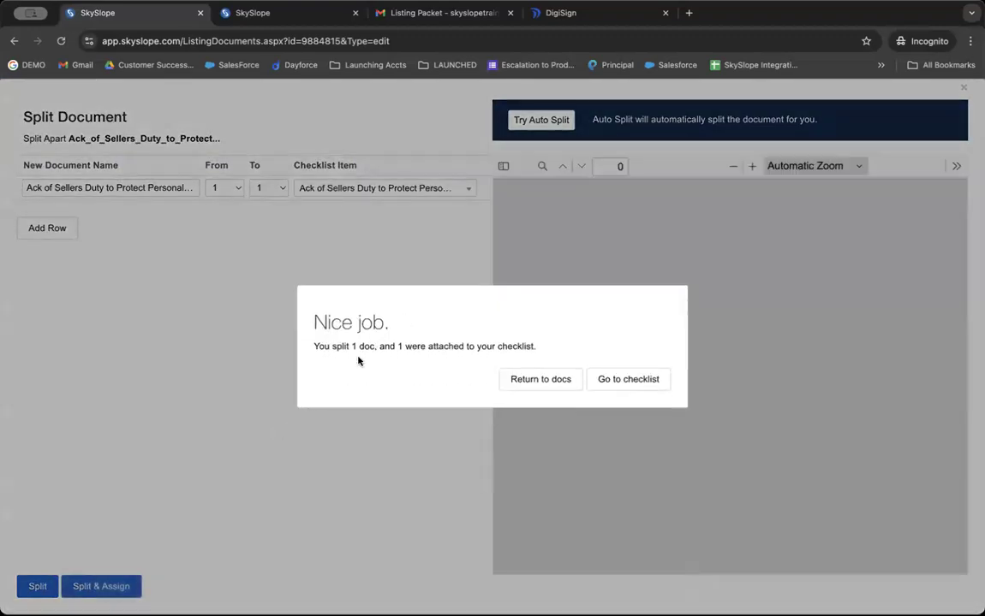
left_click_drag(313, 346, 537, 347)
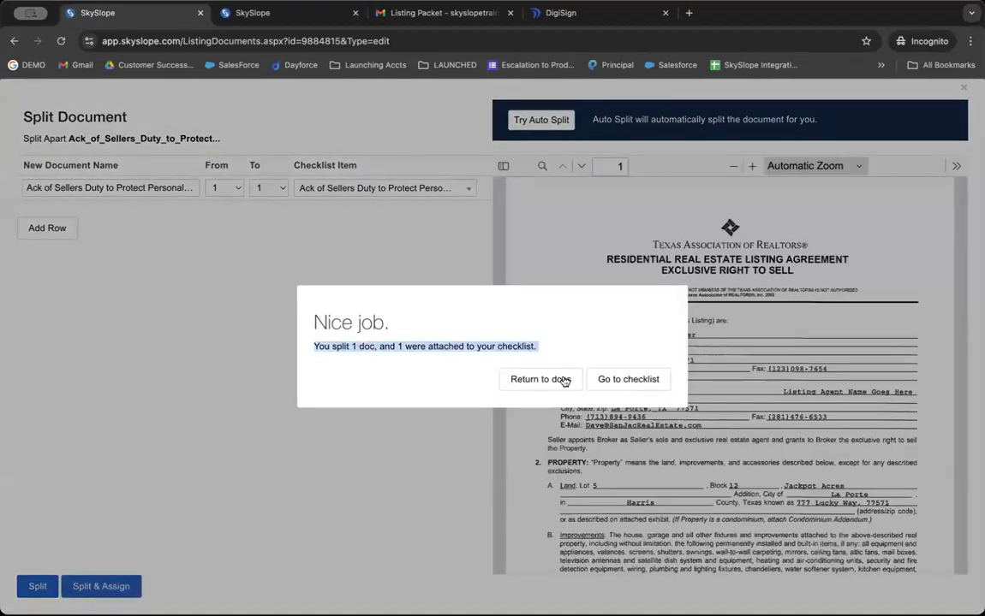
left_click(638, 382)
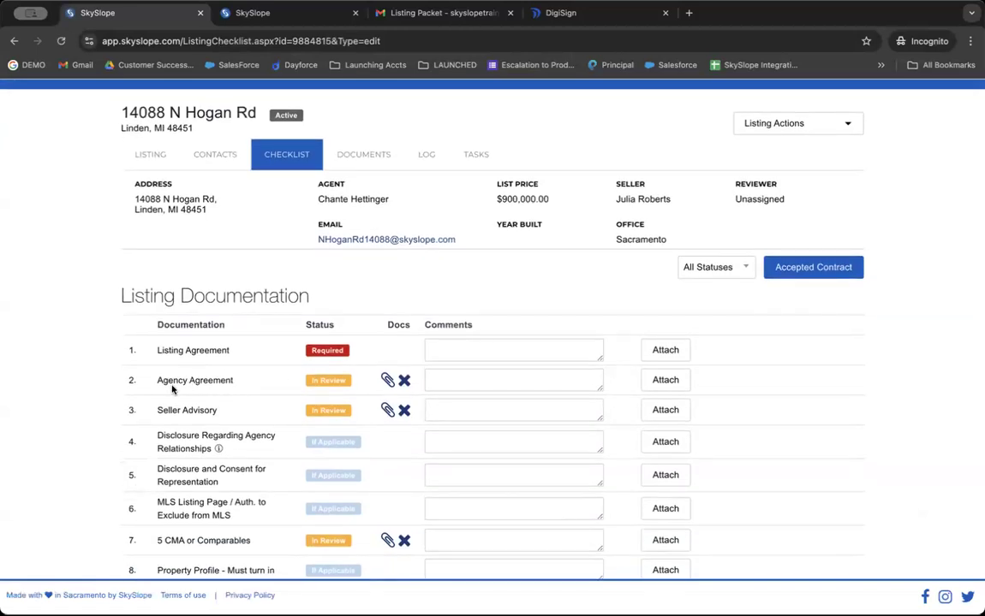
left_click_drag(156, 382, 232, 381)
left_click(232, 17)
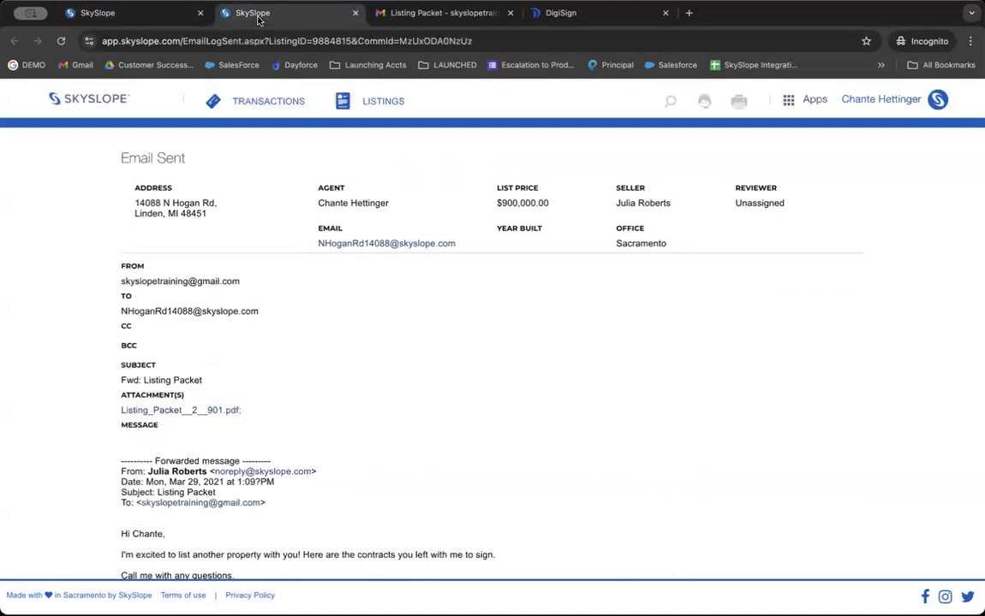
left_click(456, 15)
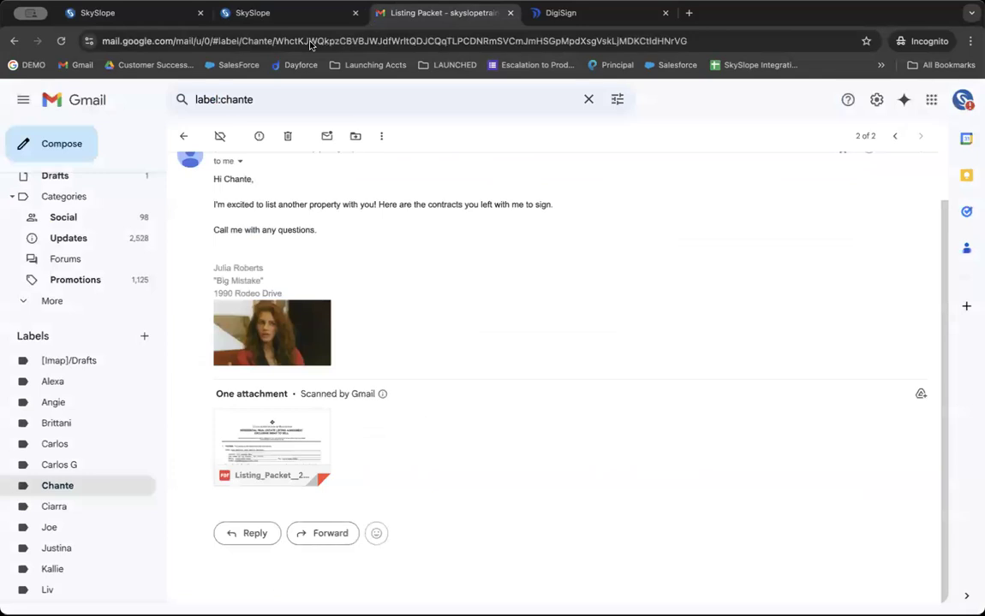
left_click(182, 133)
left_click(340, 196)
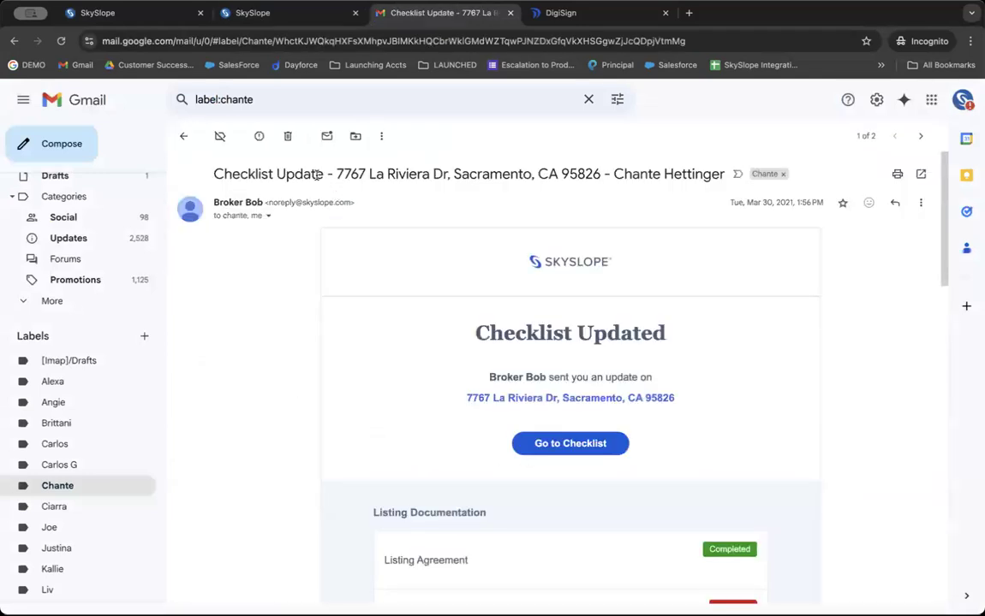
left_click(179, 137)
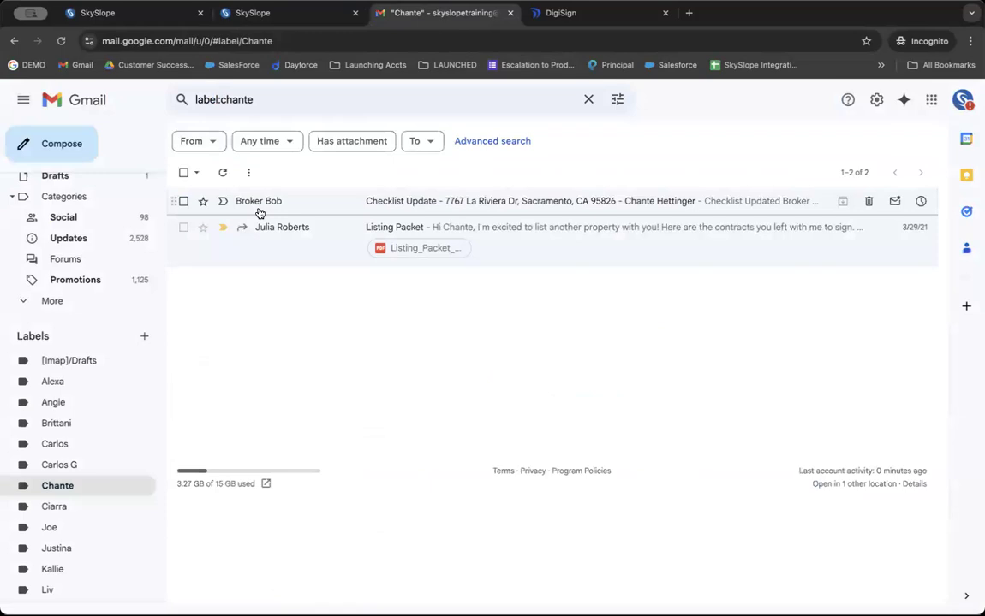
left_click(382, 198)
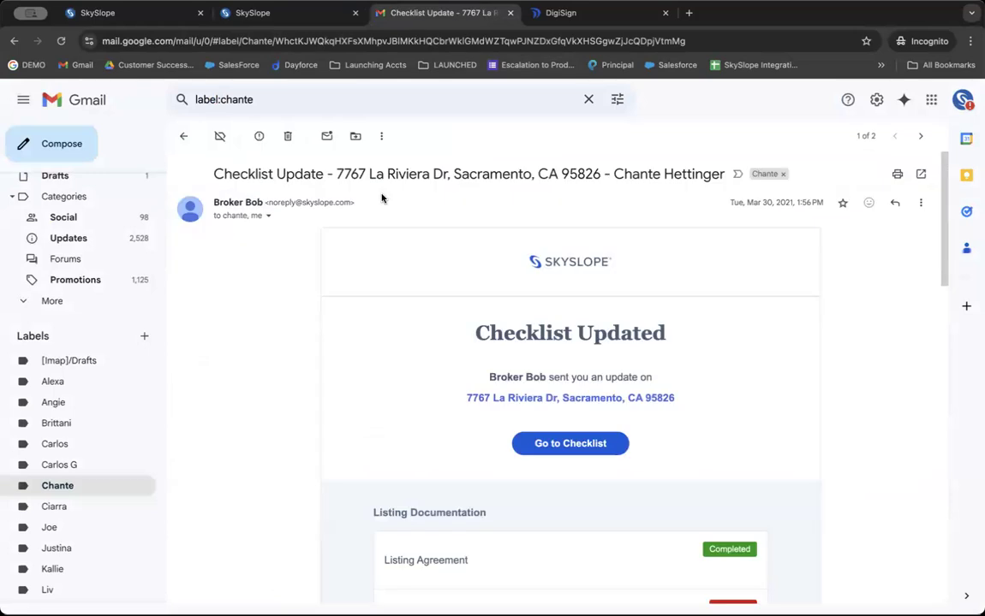
scroll(388, 282, "down", 2)
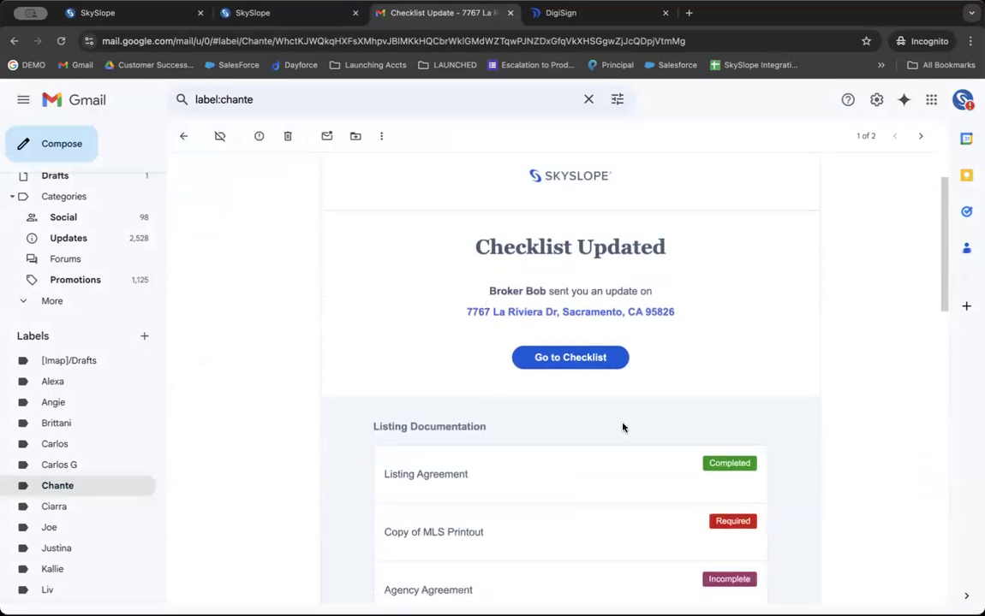
scroll(567, 340, "down", 4)
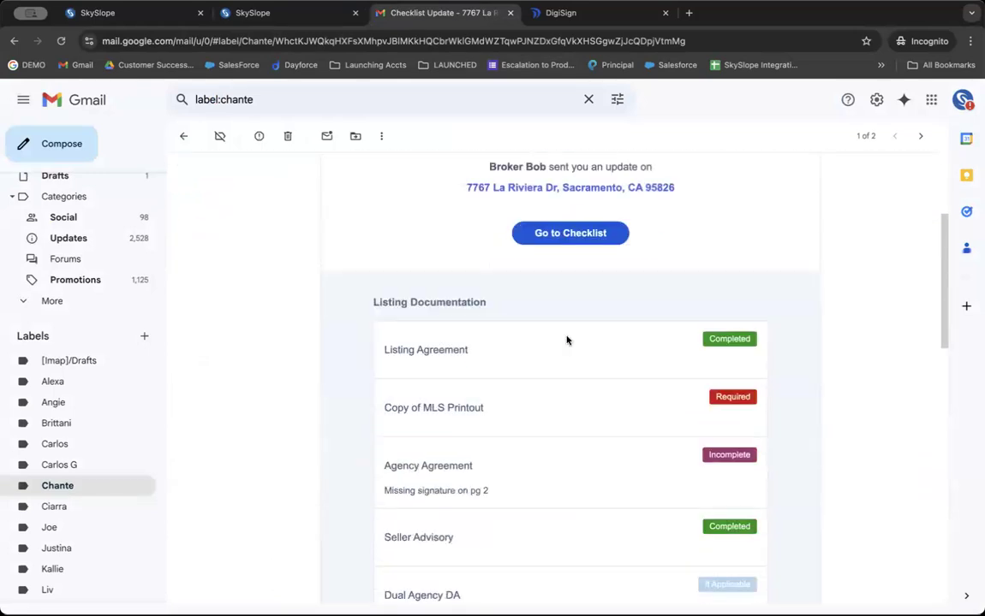
scroll(510, 188, "up", 3)
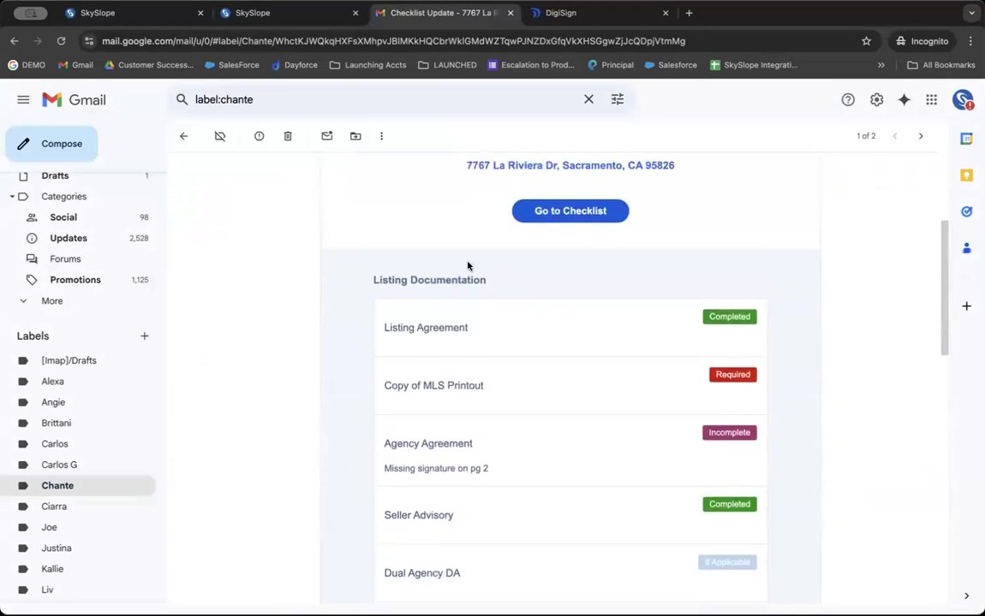
scroll(467, 267, "up", 1)
left_click_drag(442, 193, 673, 199)
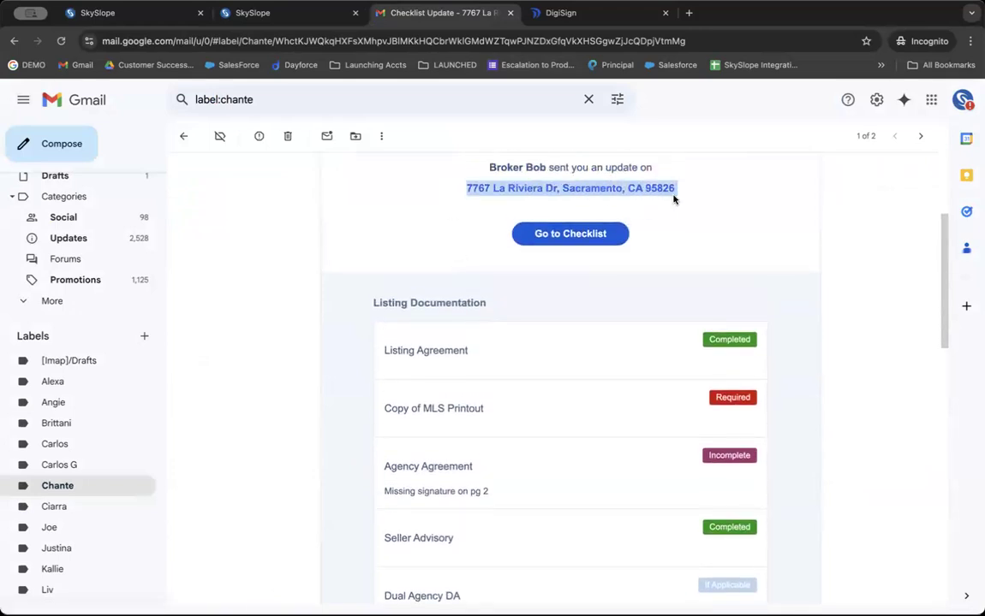
scroll(659, 293, "down", 1)
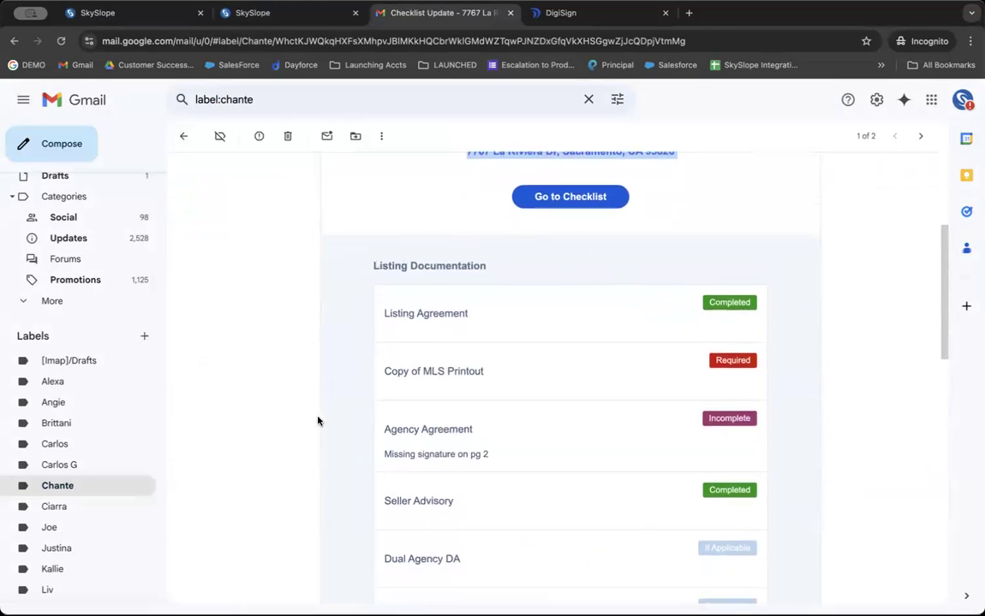
Highlight the Listing Agreement, MLS Printout and Agency Agreement 'Missing signature on pg 2' lines, then return to SkySlope.
triple_click(422, 307)
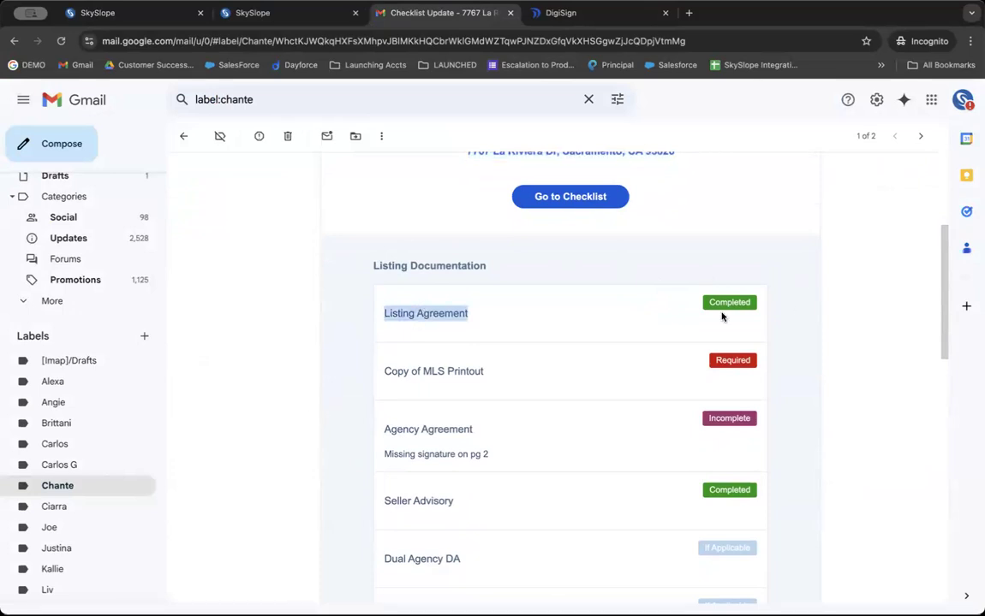
triple_click(451, 371)
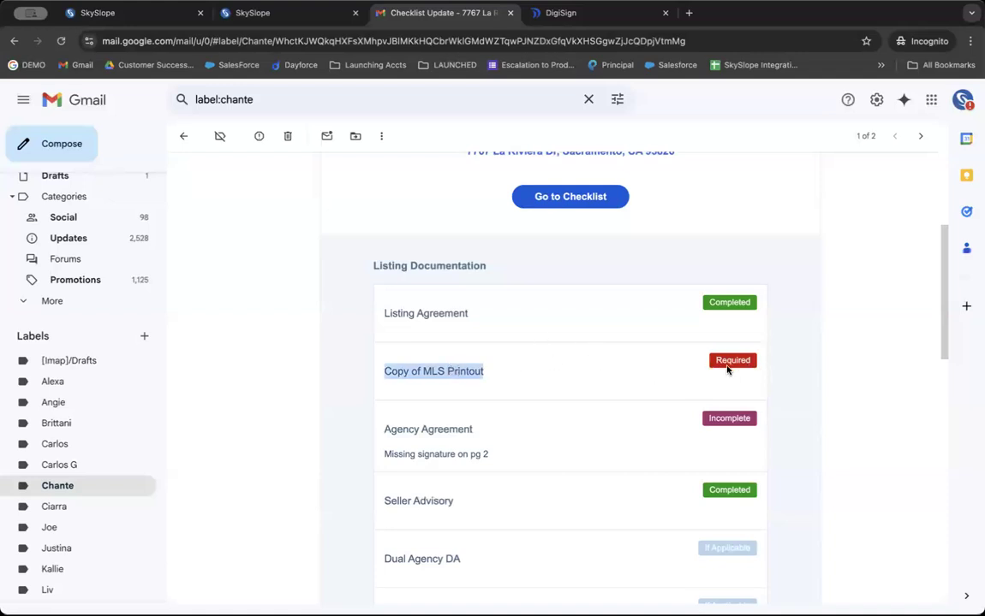
double_click(437, 433)
triple_click(437, 436)
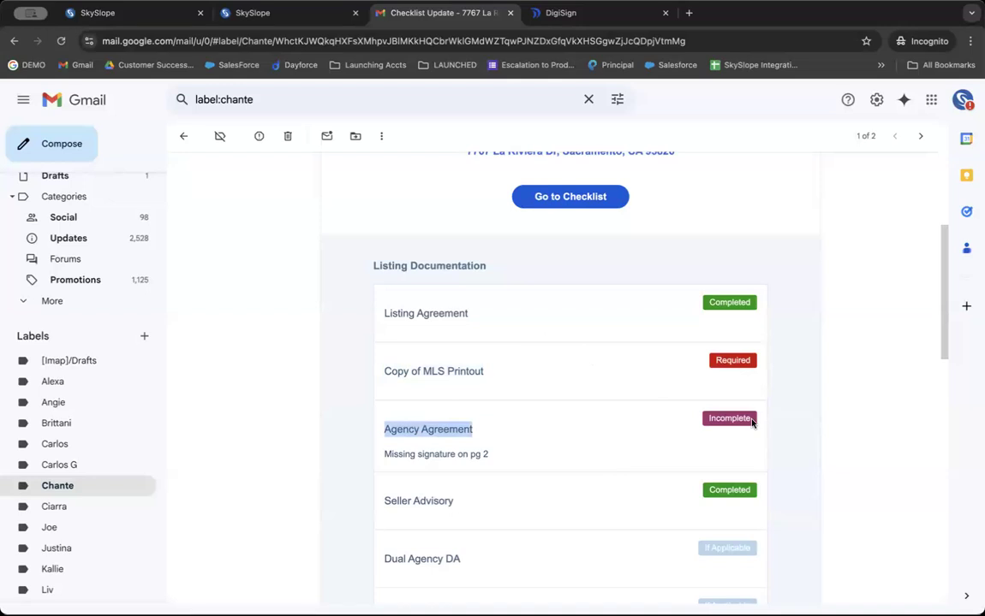
triple_click(441, 454)
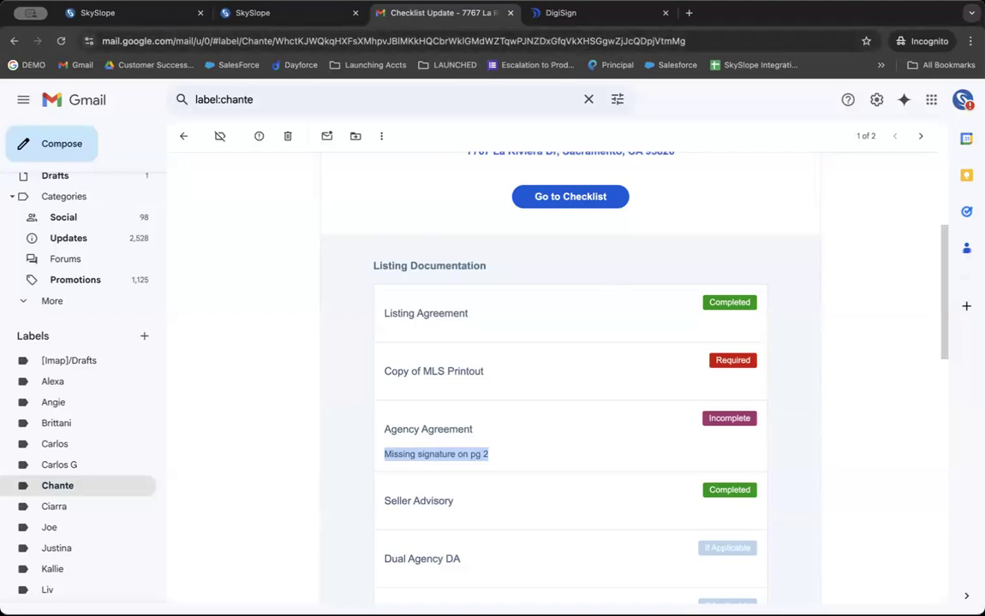
left_click(130, 19)
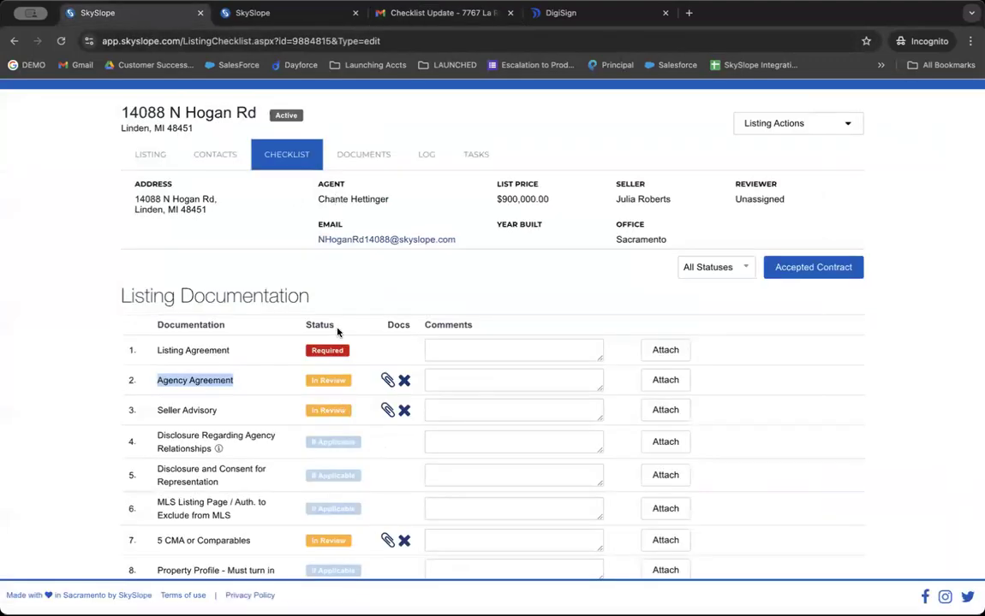
Remove the file attached to Agency Agreement, then start converting the listing to an accepted contract.
left_click(346, 305)
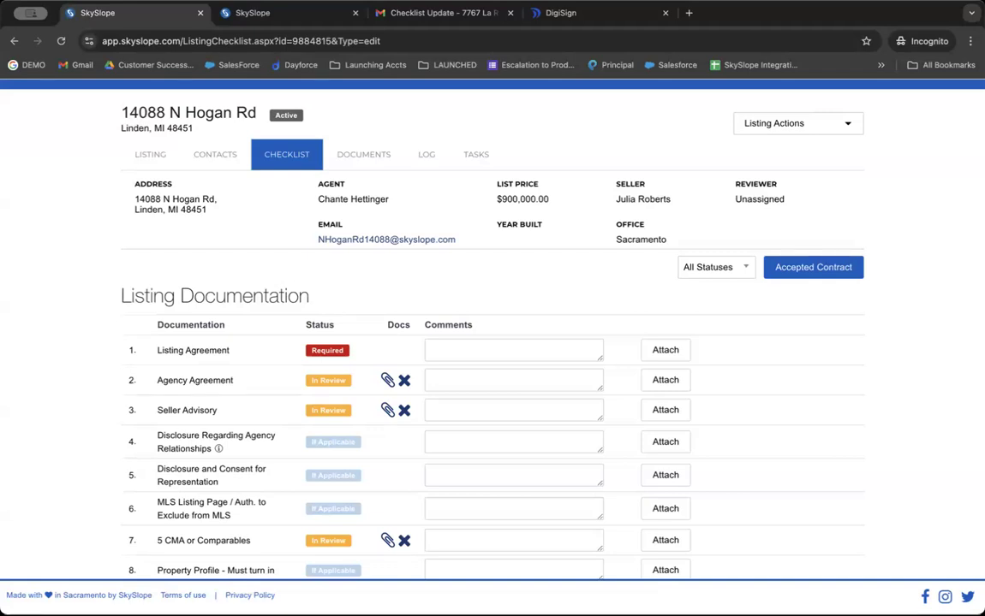
left_click(405, 381)
left_click(642, 381)
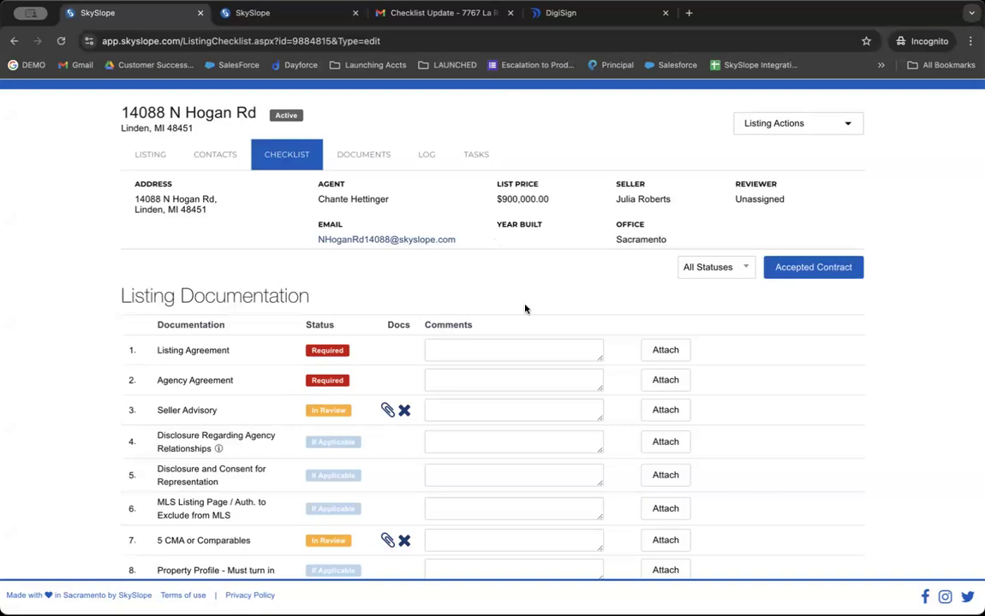
left_click(834, 272)
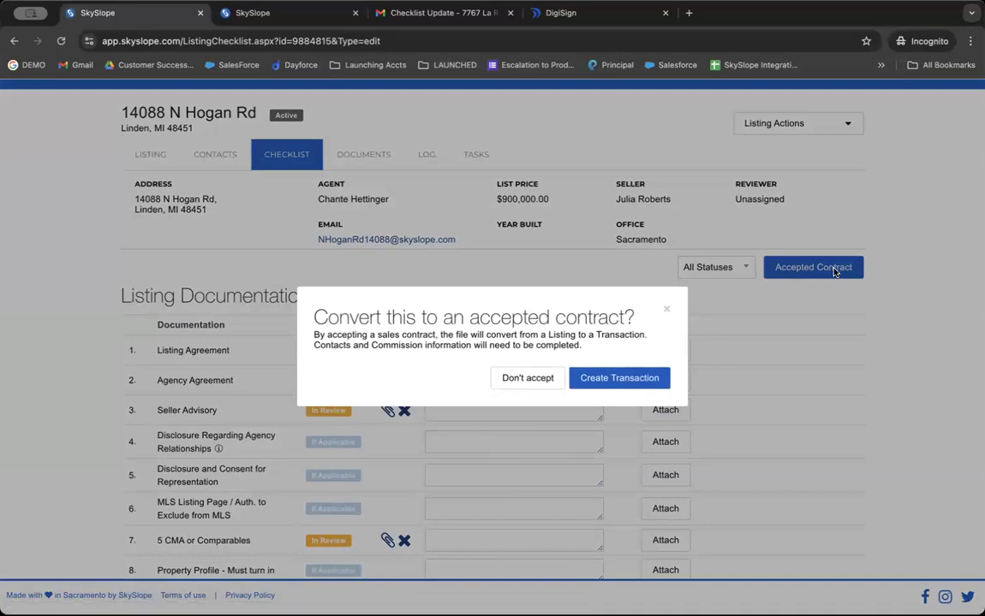
left_click(596, 377)
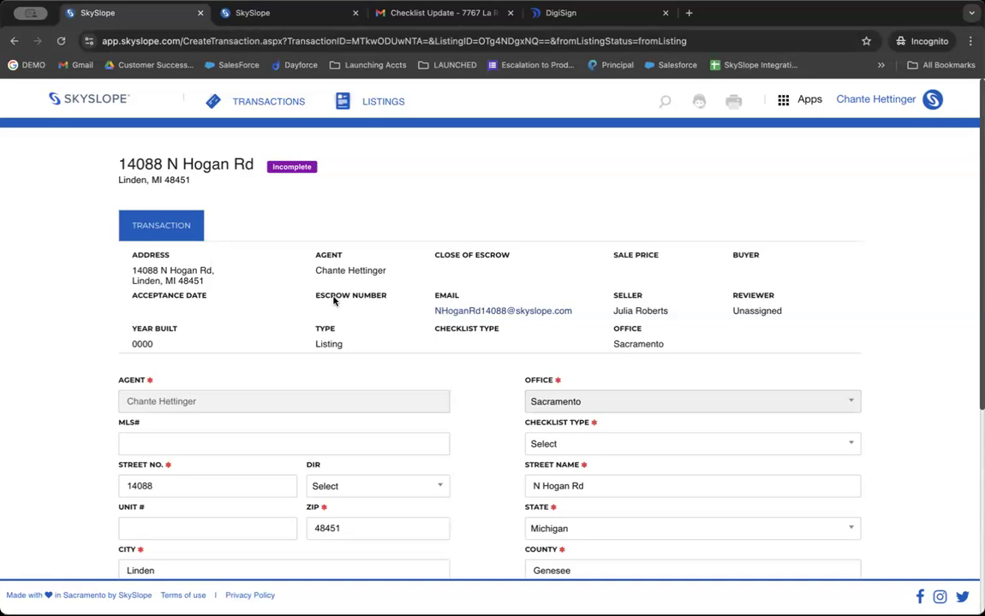
left_click(100, 102)
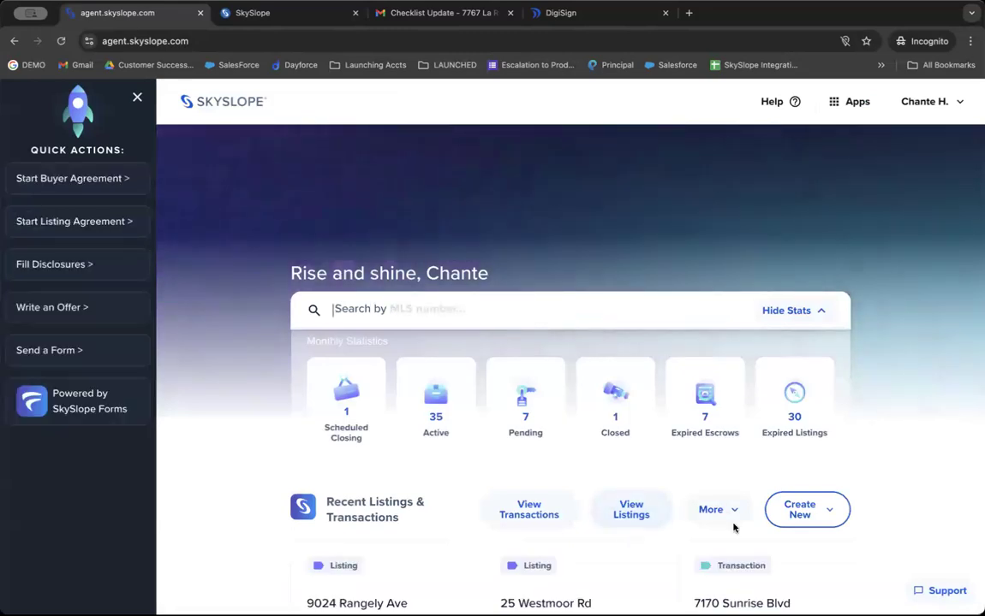
Glance at the Create New options, then open View Transactions to list all transactions.
left_click(803, 499)
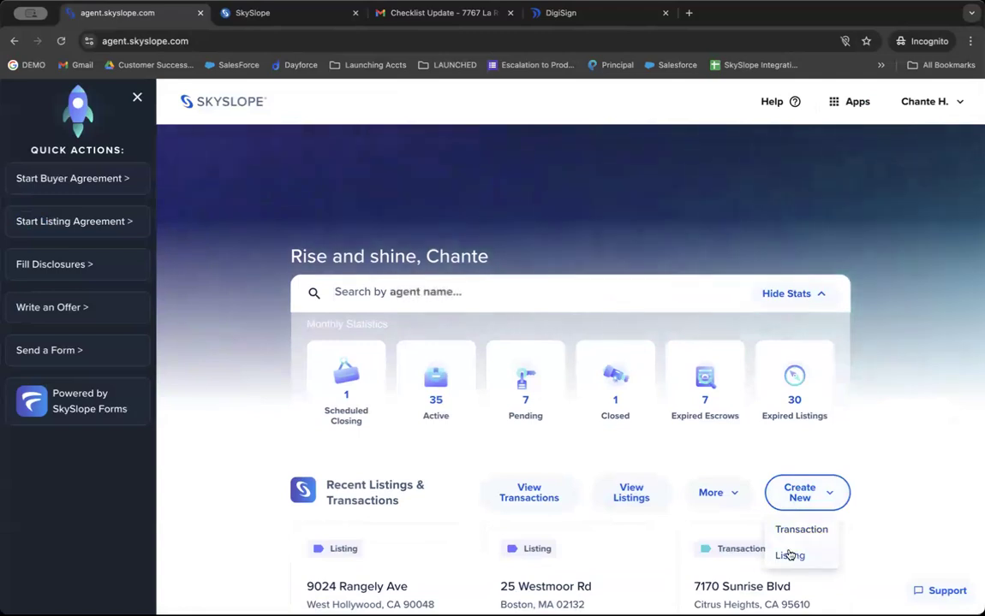
left_click(700, 449)
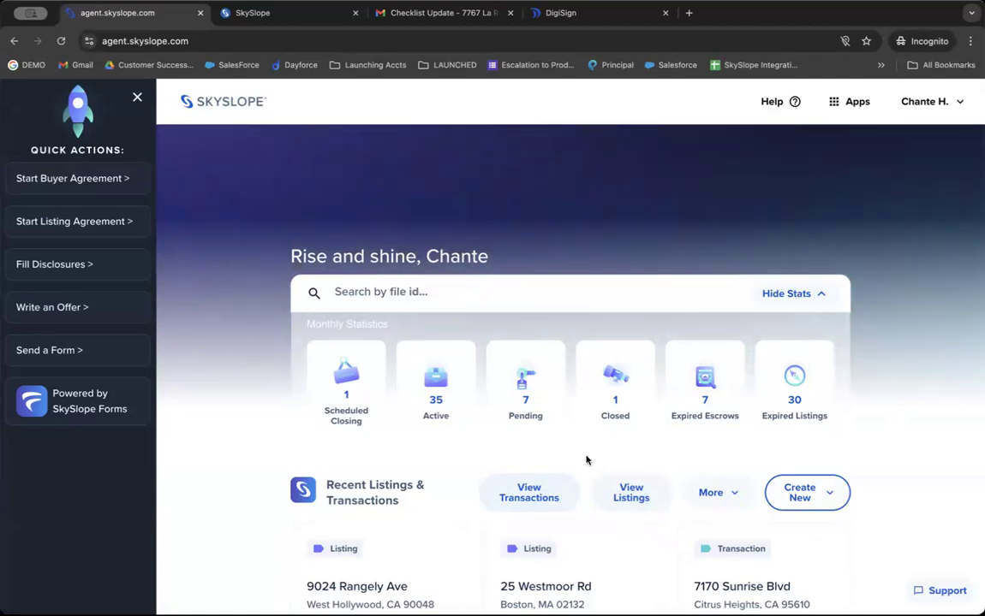
left_click(526, 495)
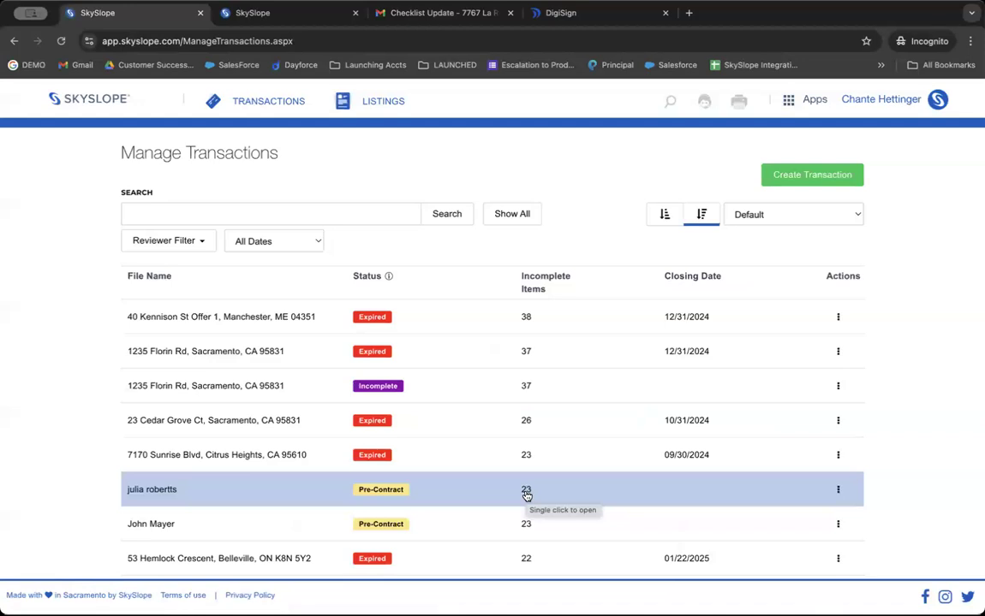
left_click(337, 316)
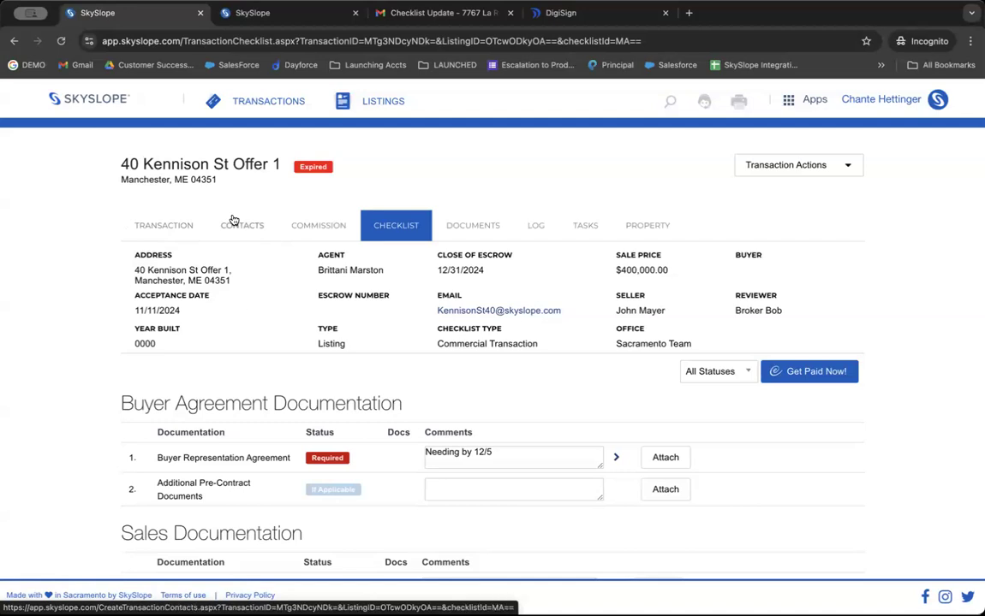
left_click(261, 225)
scroll(240, 334, "down", 3)
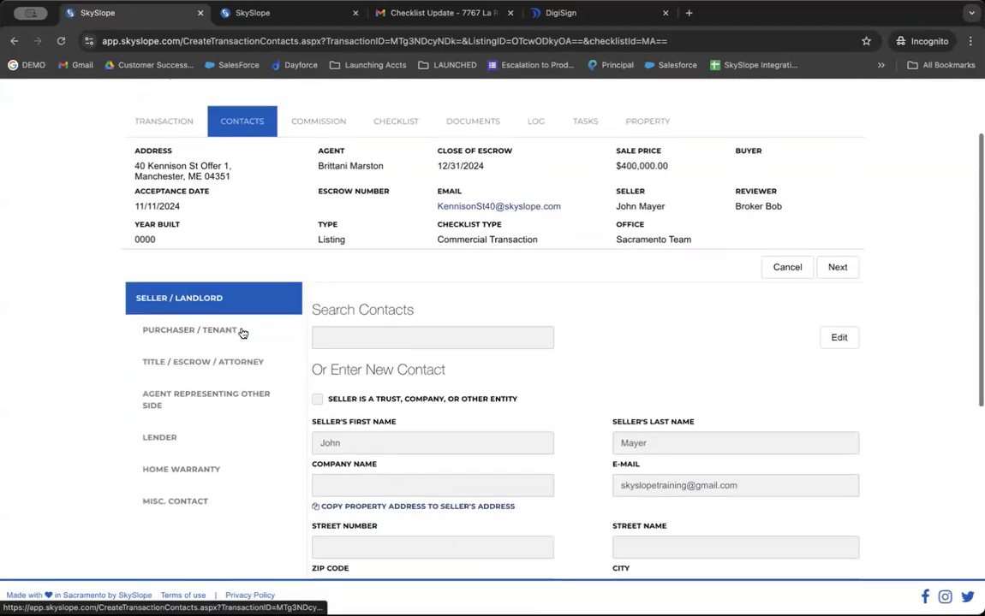
scroll(205, 329, "up", 2)
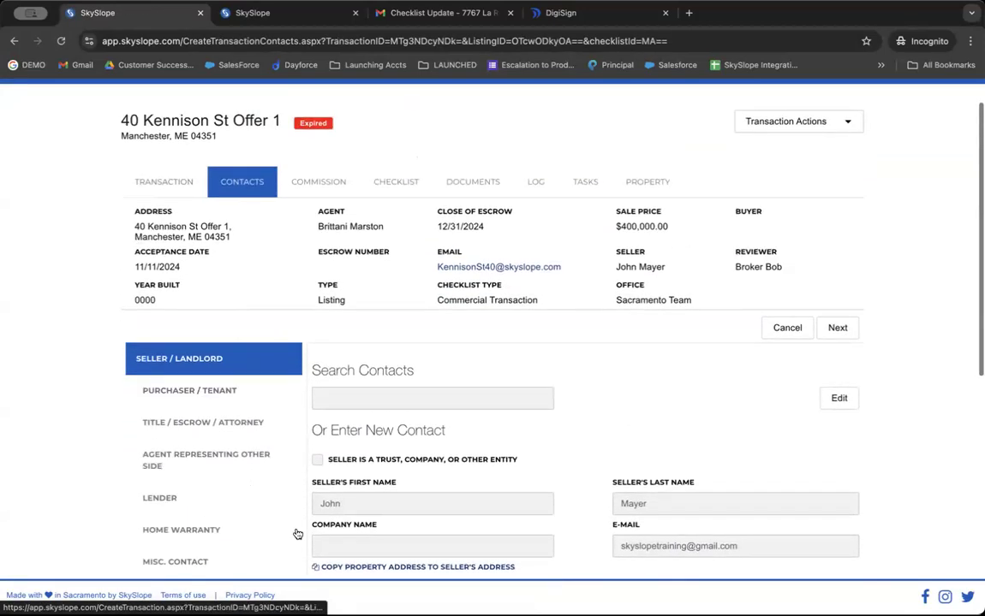
left_click(320, 186)
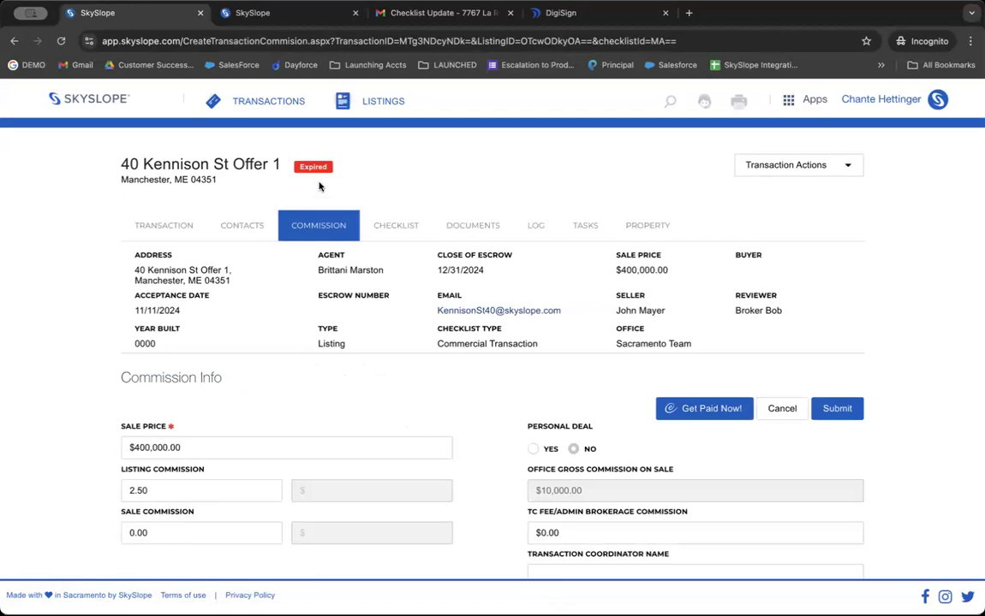
left_click(393, 236)
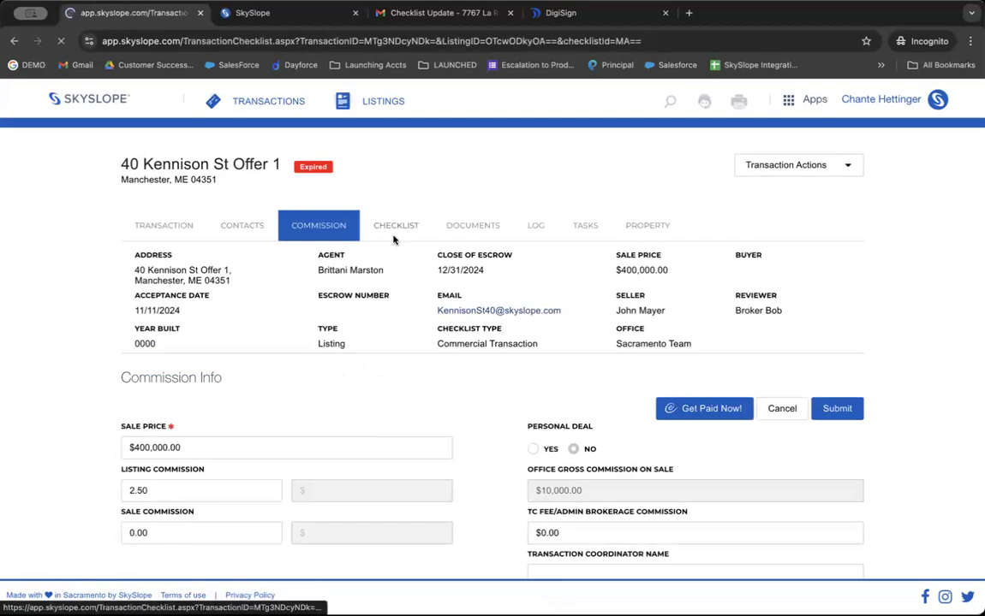
scroll(394, 237, "down", 4)
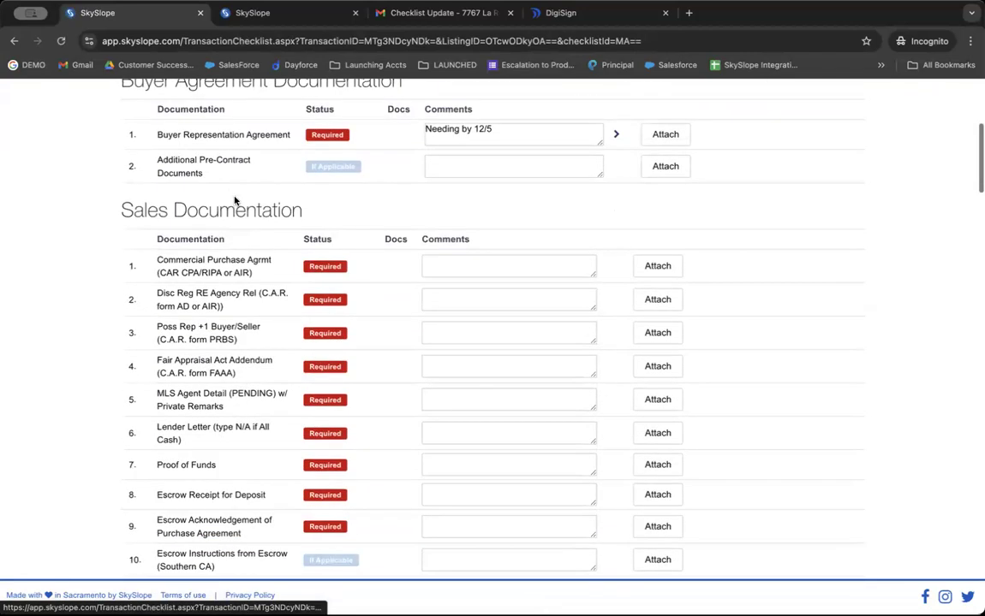
triple_click(235, 201)
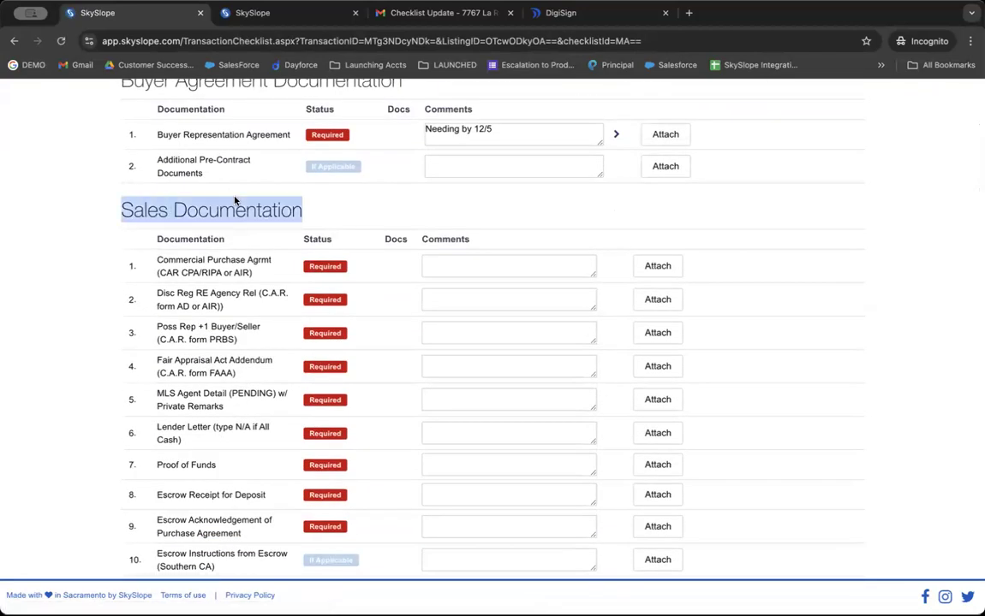
scroll(235, 201, "down", 20)
scroll(234, 201, "down", 16)
scroll(211, 172, "up", 4)
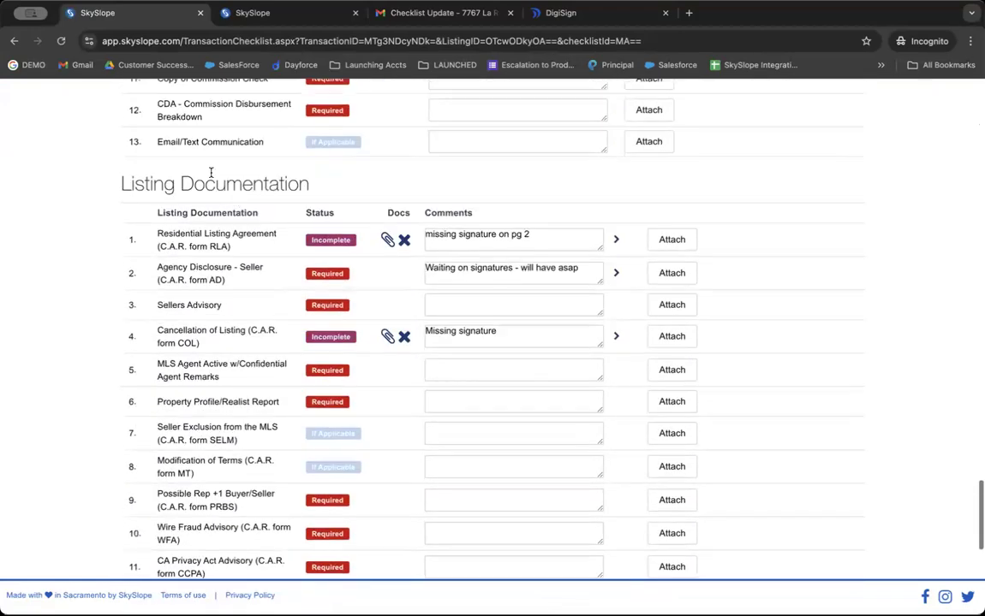
triple_click(211, 175)
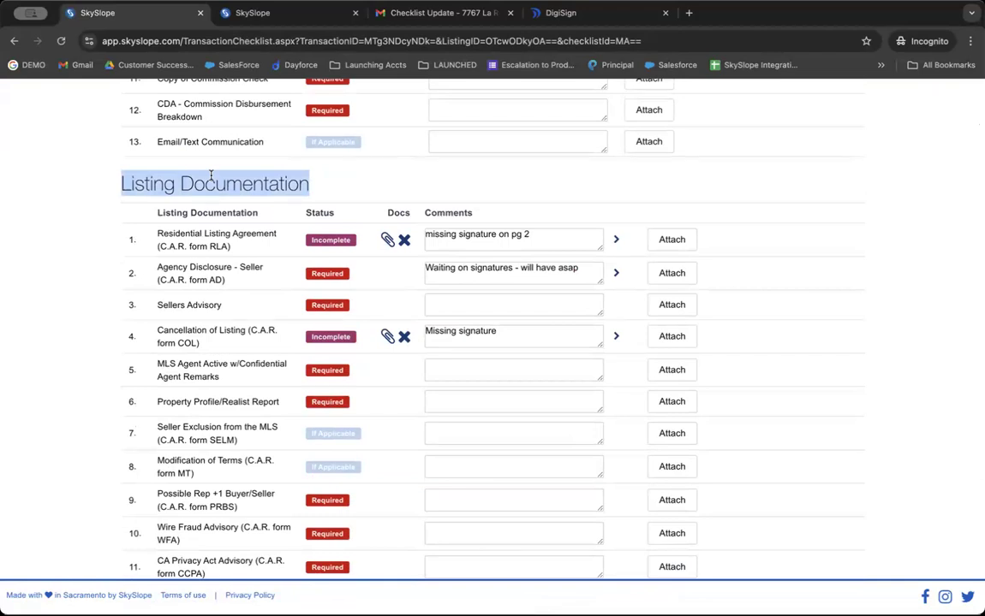
scroll(211, 175, "up", 20)
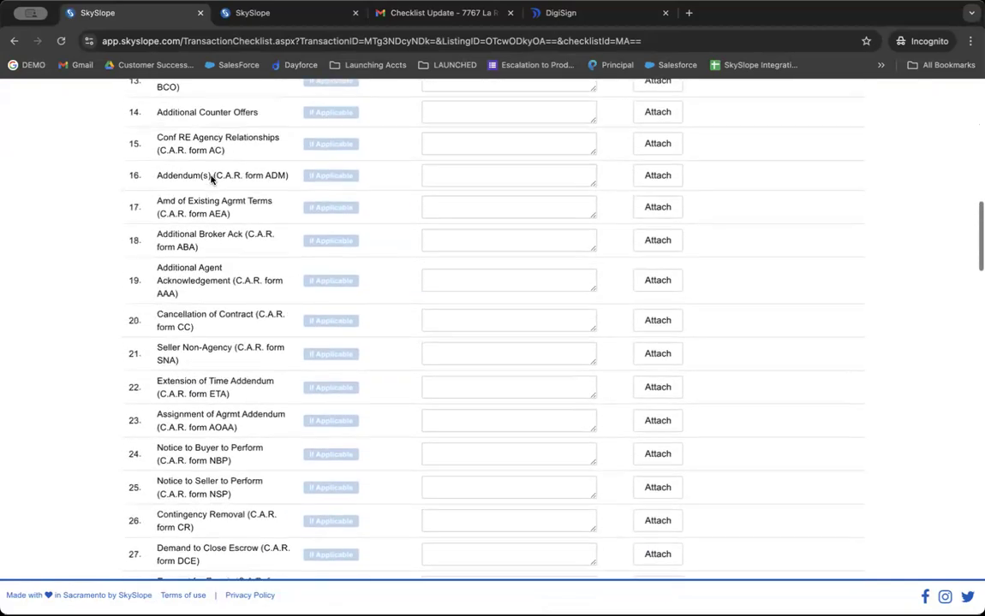
scroll(211, 180, "up", 15)
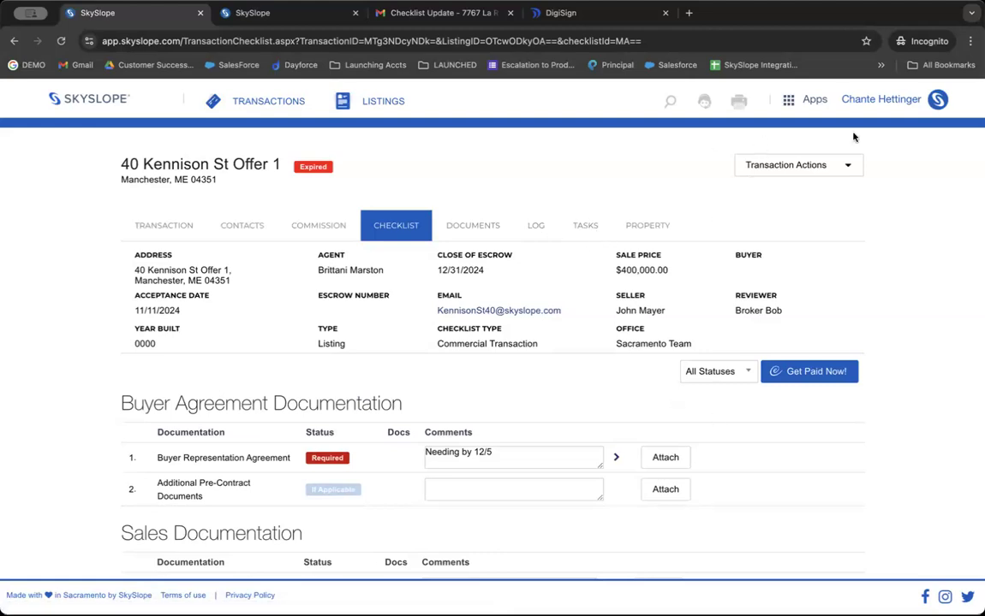
left_click(818, 168)
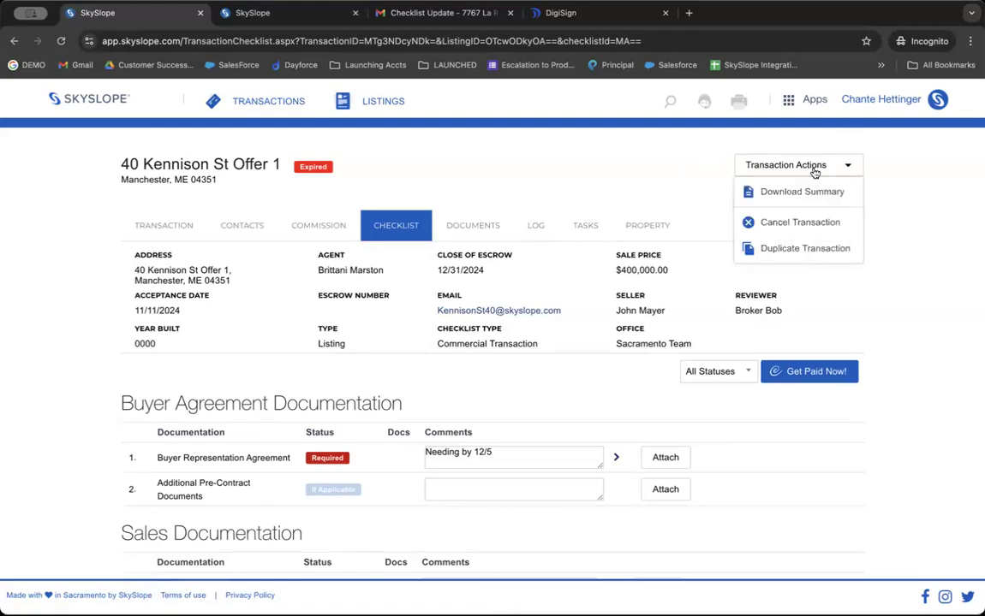
left_click(794, 224)
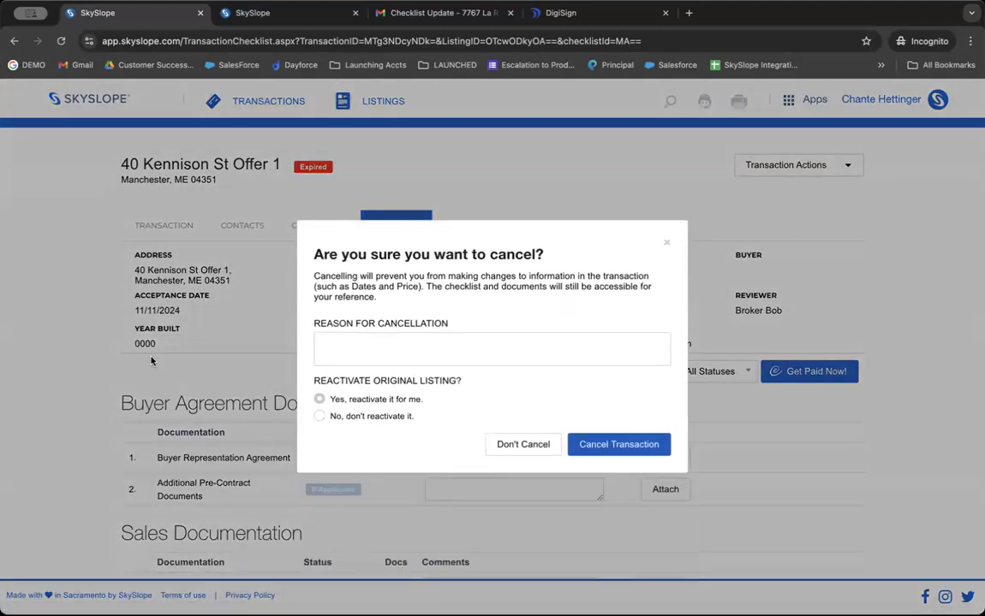
triple_click(376, 379)
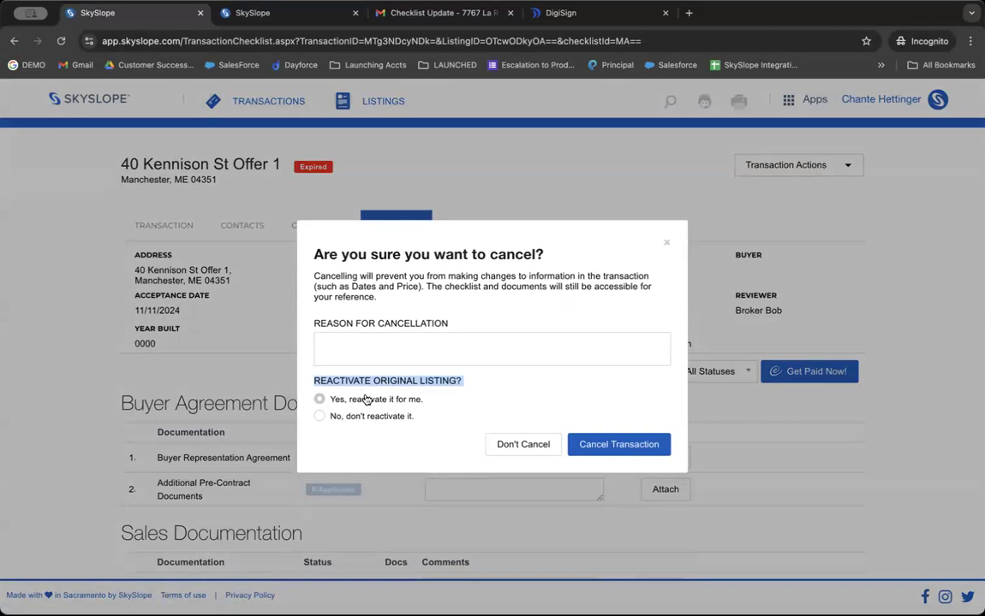
left_click(504, 447)
From the home dashboard, open Working Documents via the More menu beside Recent Listings & Transactions.
left_click(84, 106)
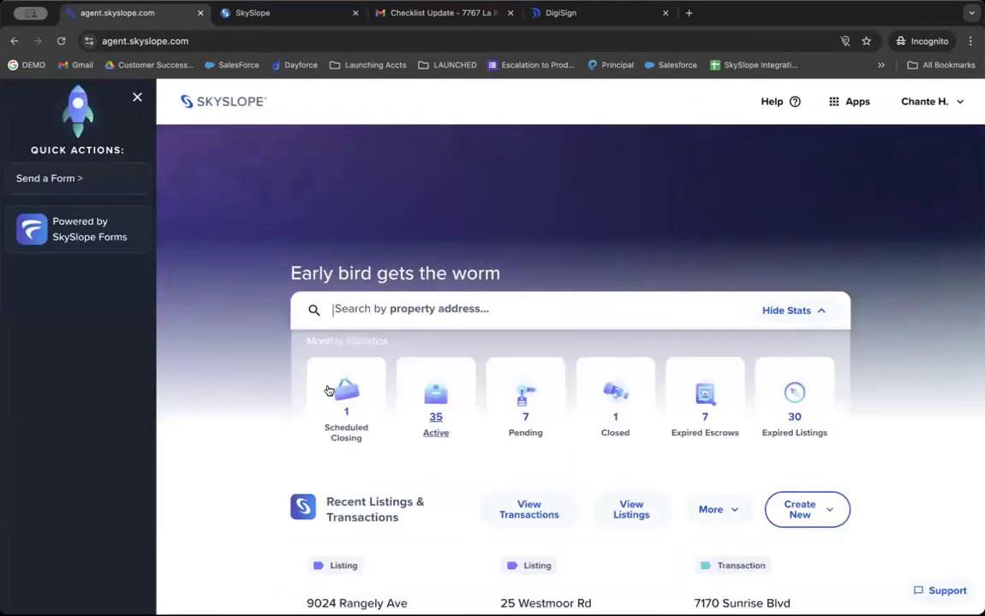
scroll(451, 424, "down", 3)
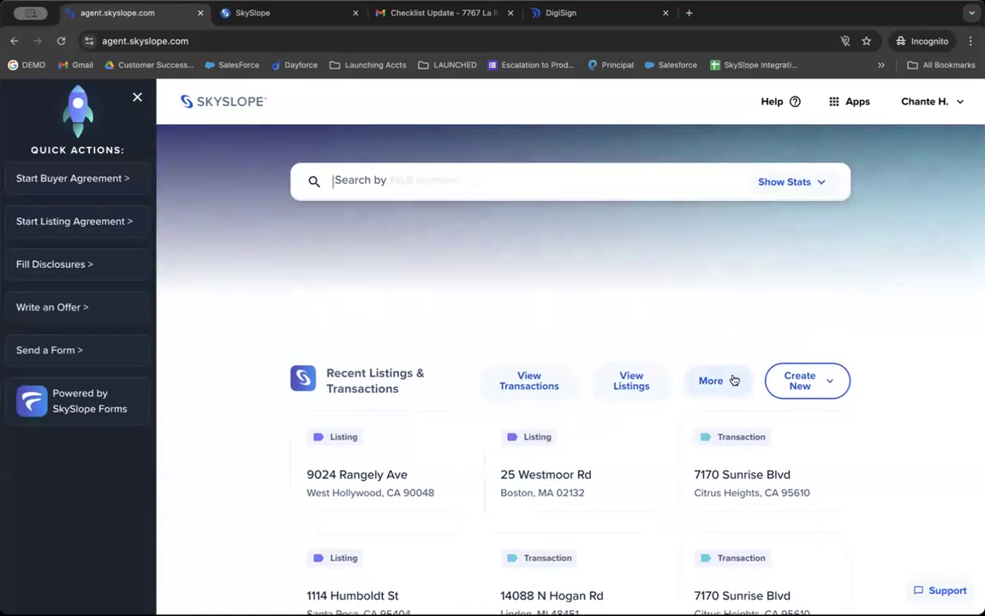
left_click(729, 388)
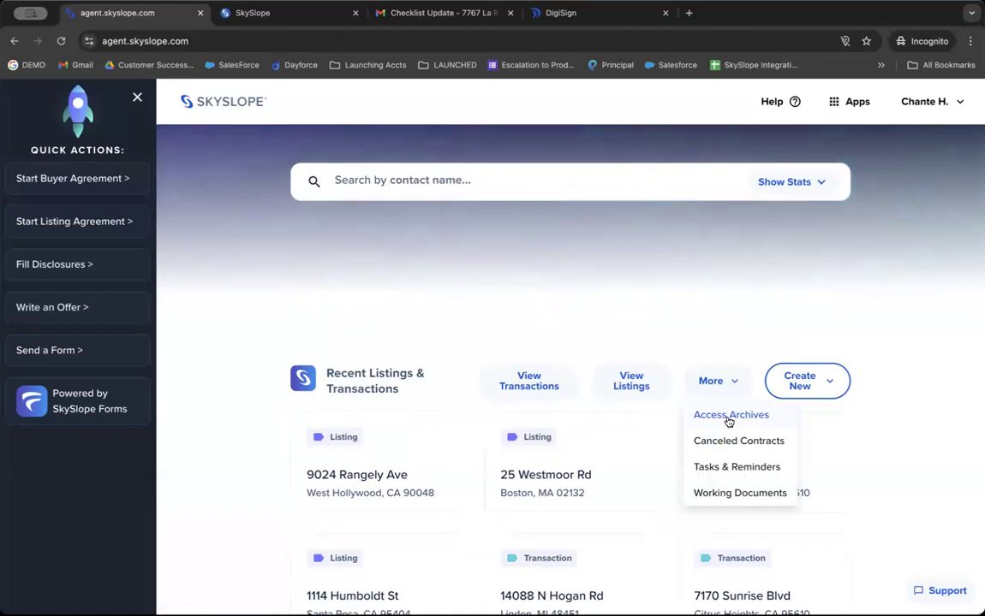
left_click(728, 418)
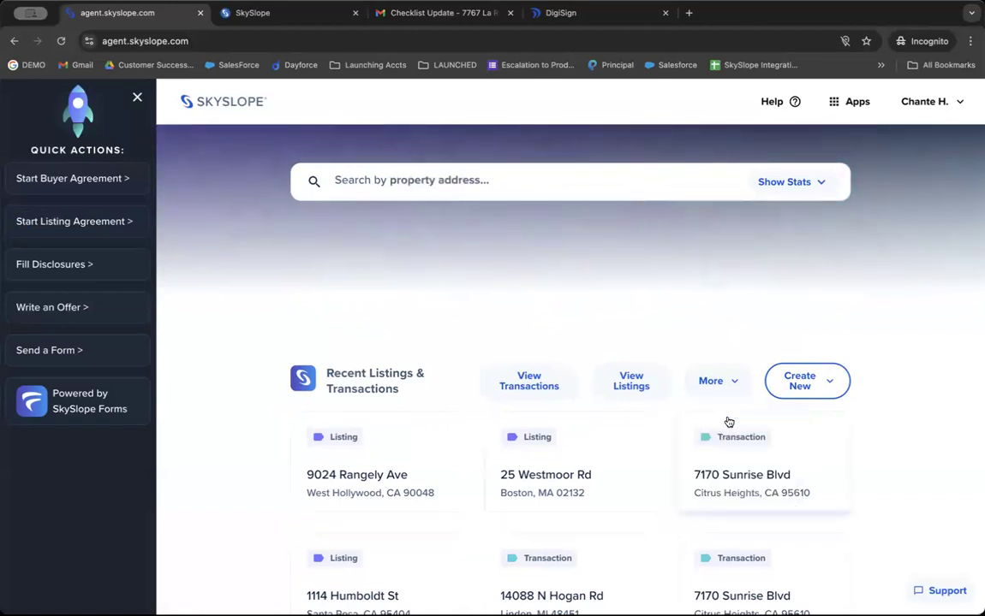
left_click(714, 392)
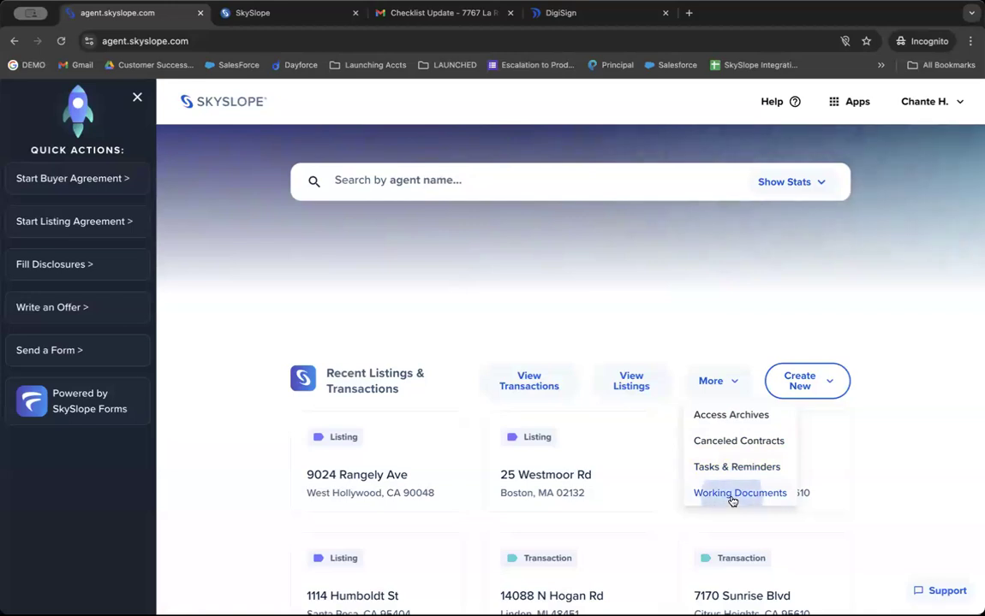
left_click(732, 497)
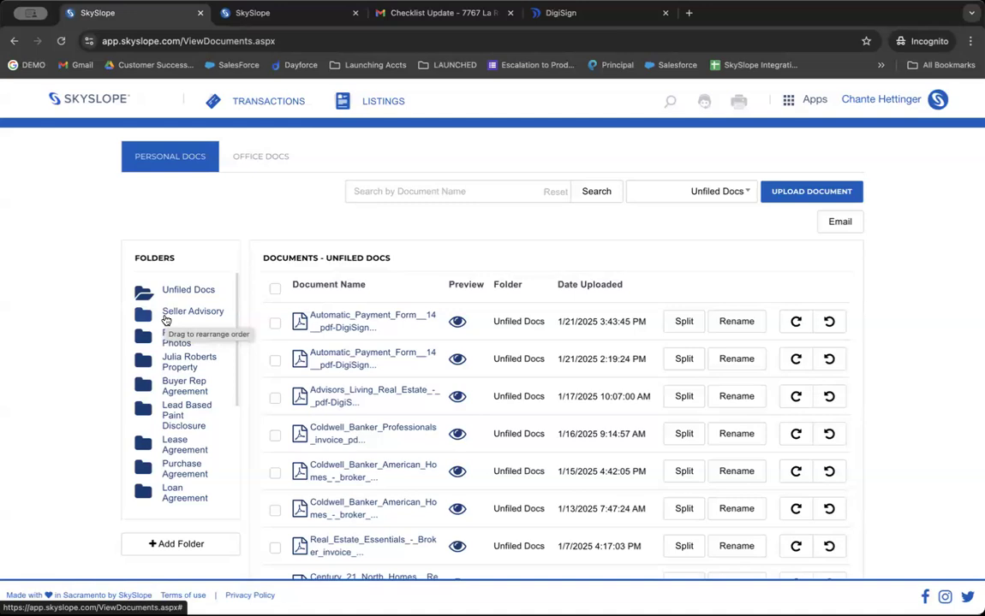
Go home, scroll to Recent DigiSign Envelopes and open the Create New Envelope options.
left_click(113, 100)
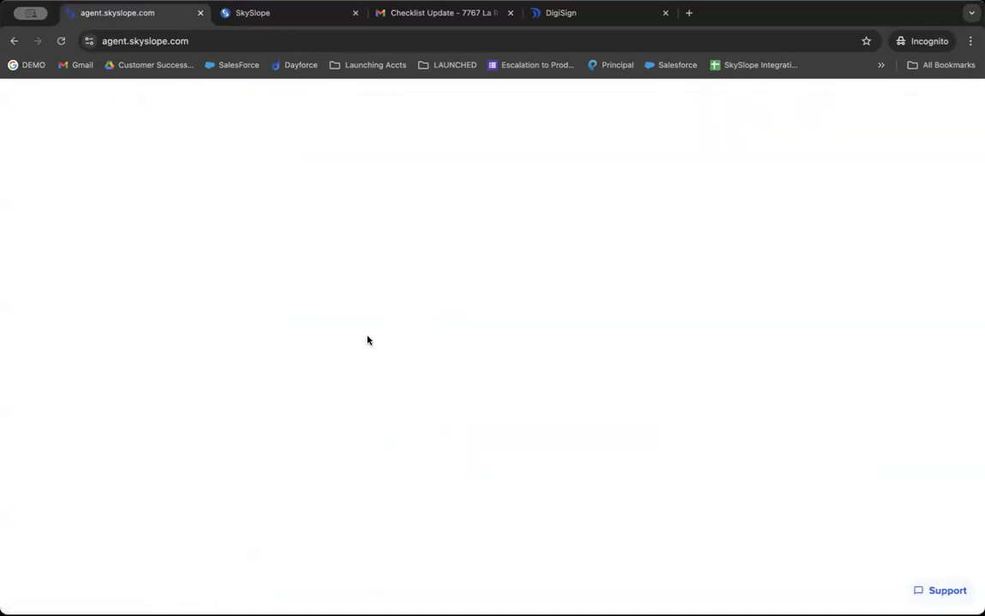
scroll(369, 340, "down", 8)
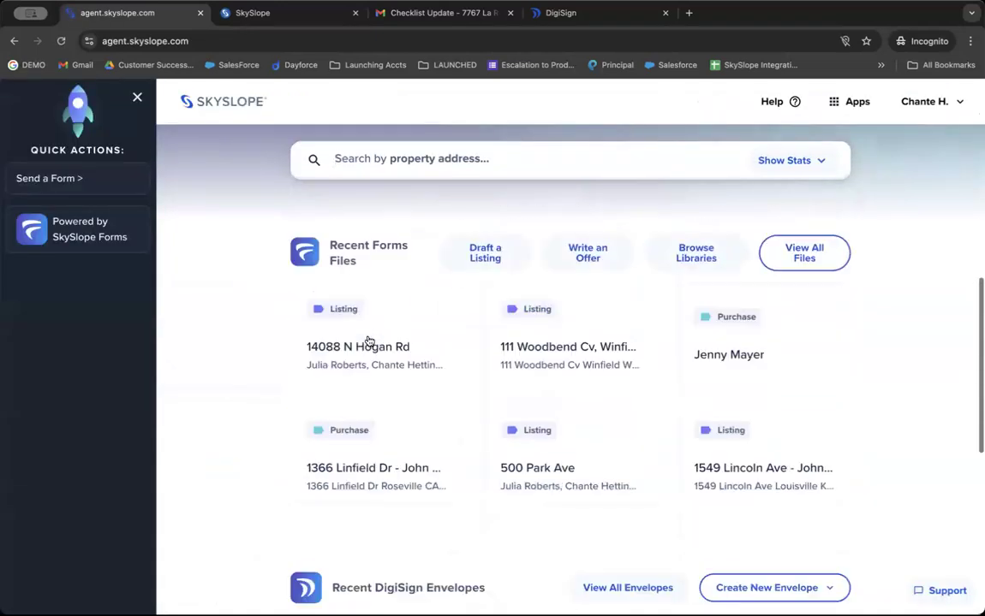
scroll(369, 341, "down", 3)
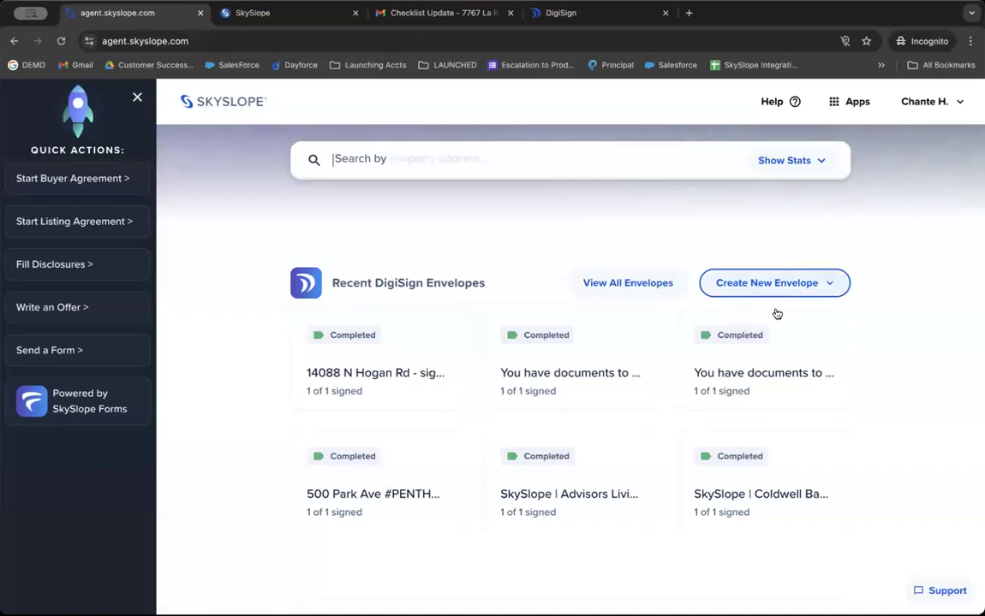
left_click(766, 282)
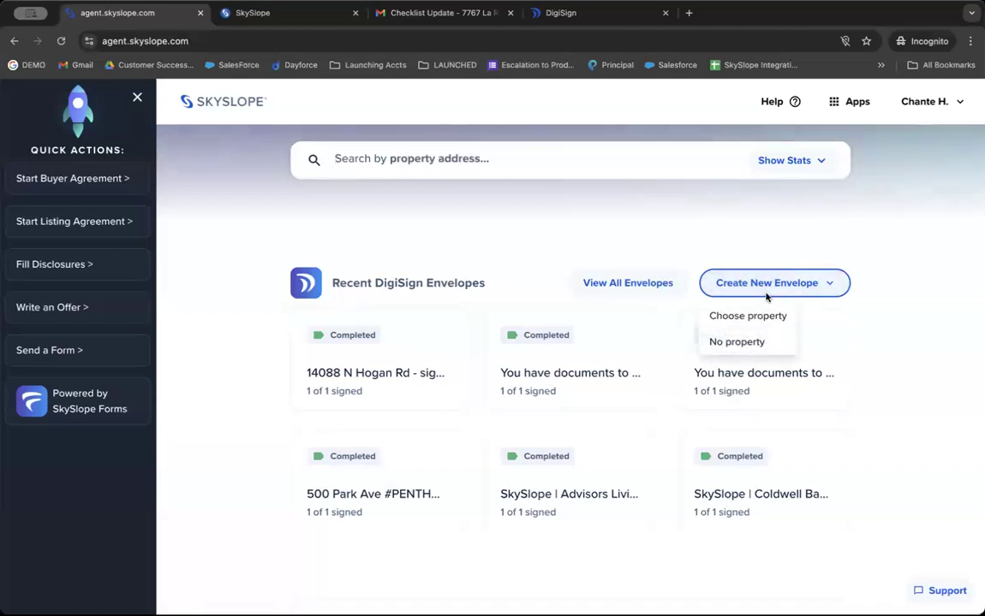
Create an envelope with no linked property and upload Rental_Application_01_15_25.pdf.
left_click(755, 348)
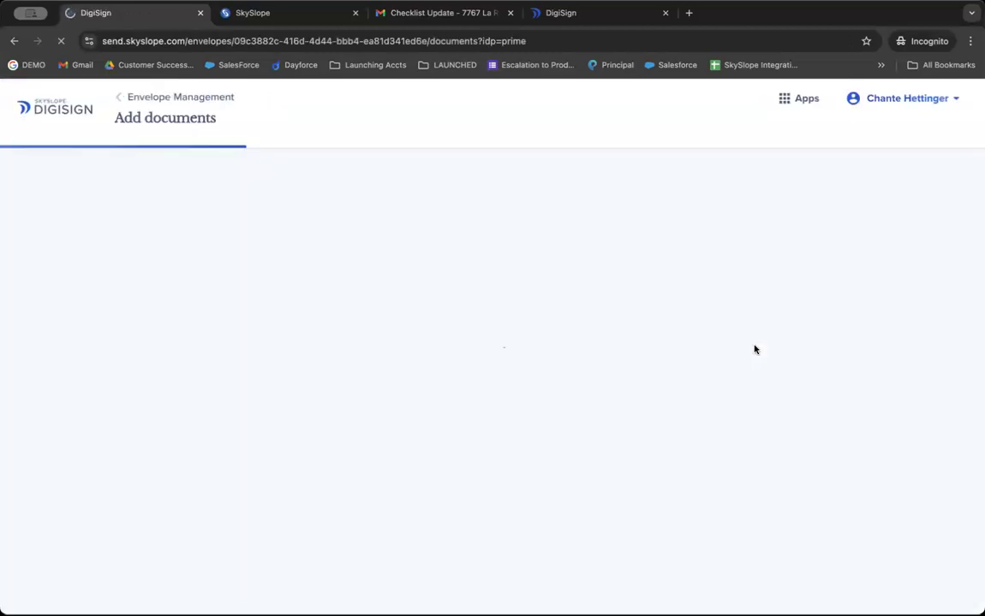
scroll(755, 348, "down", 2)
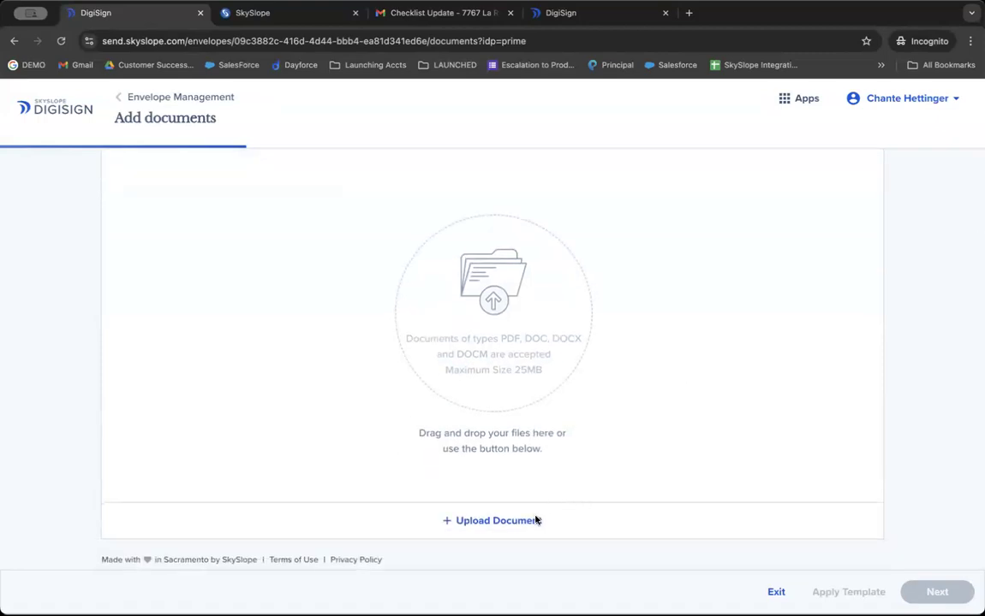
left_click(537, 519)
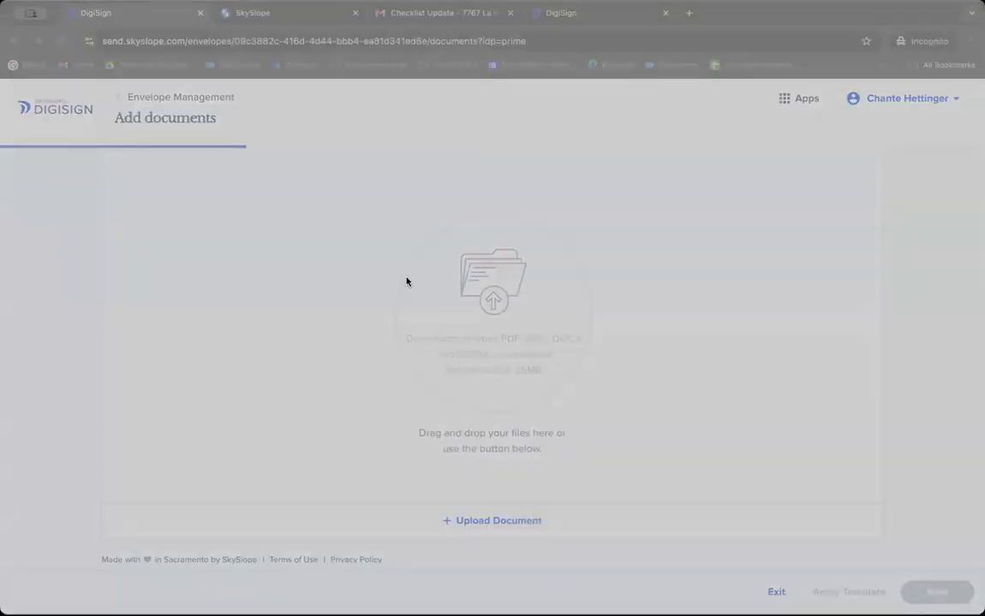
double_click(424, 375)
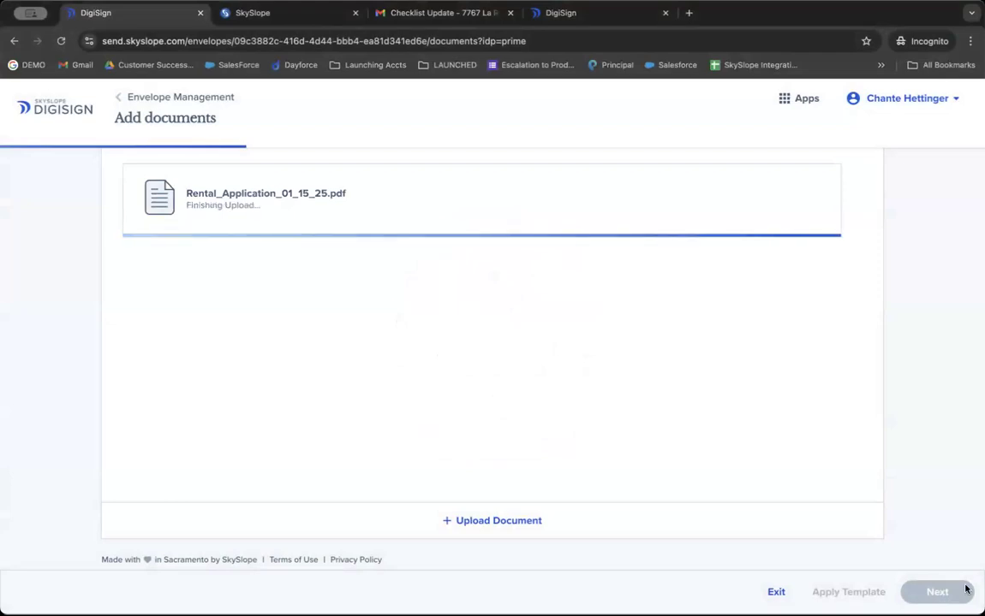
Proceed to recipients and signing order, then exit back to the Envelopes list.
left_click(929, 592)
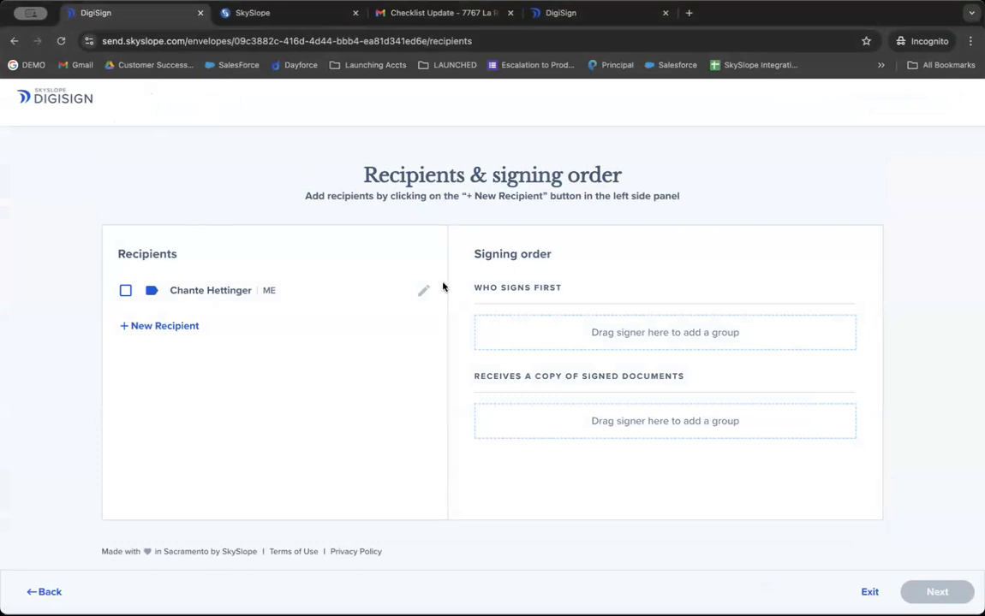
left_click(870, 592)
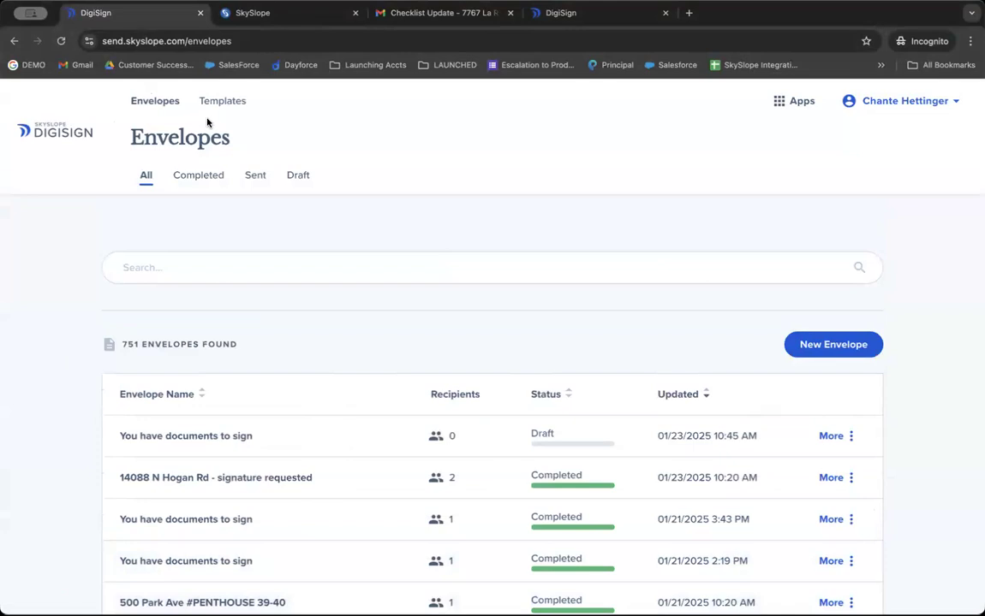
left_click(799, 105)
Switch to the main SkySlope app and open Working Documents from the More menu.
left_click(781, 152)
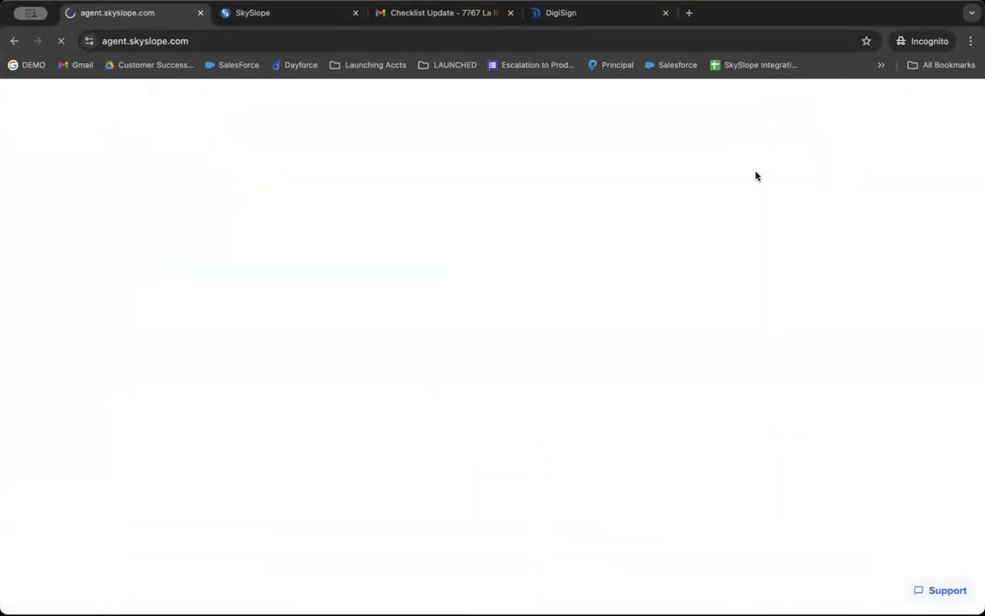
left_click(698, 513)
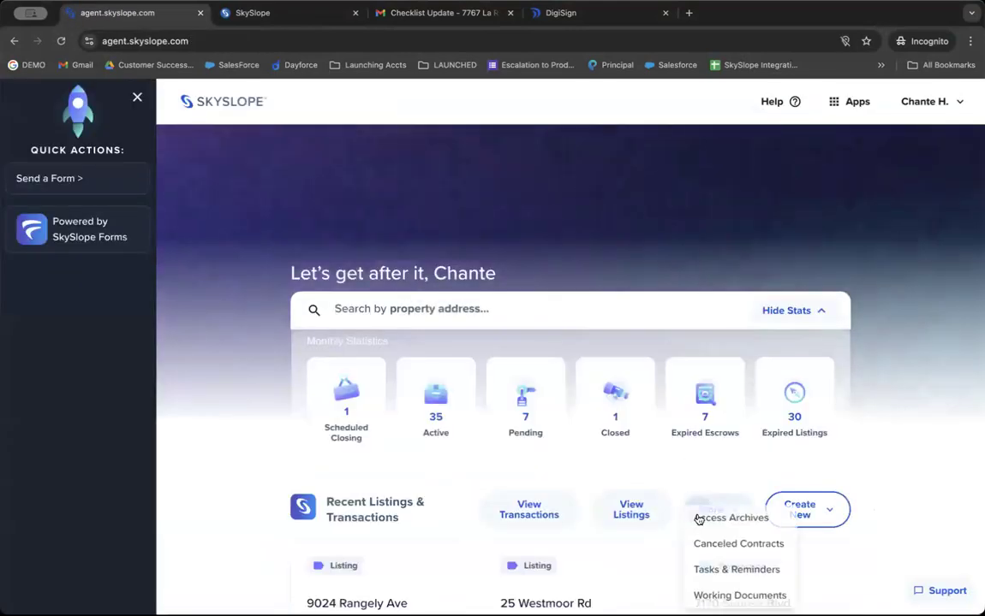
left_click(708, 595)
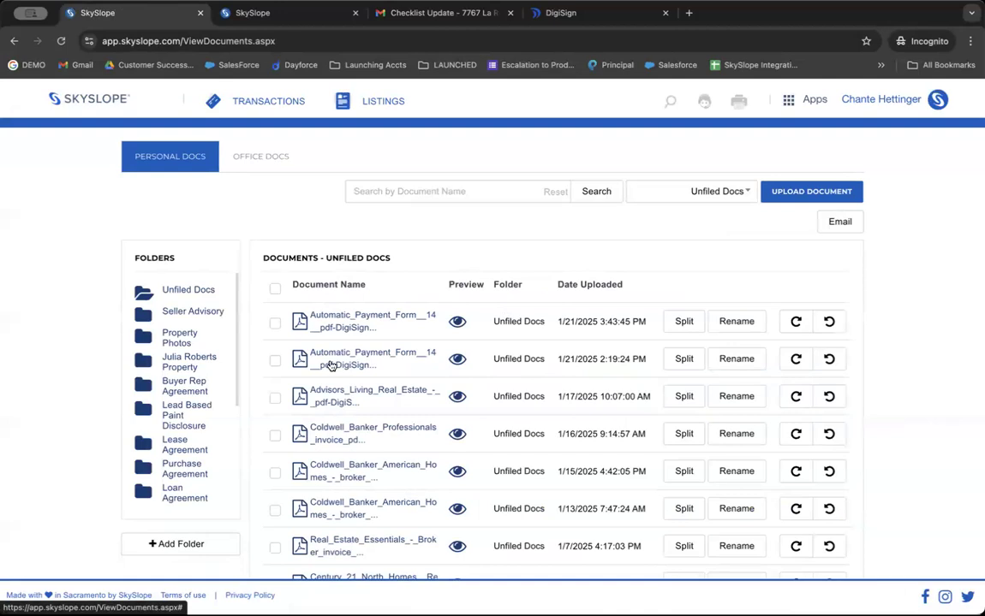
Select the first payment form and review transactions it could be assigned to, then go home.
left_click(274, 326)
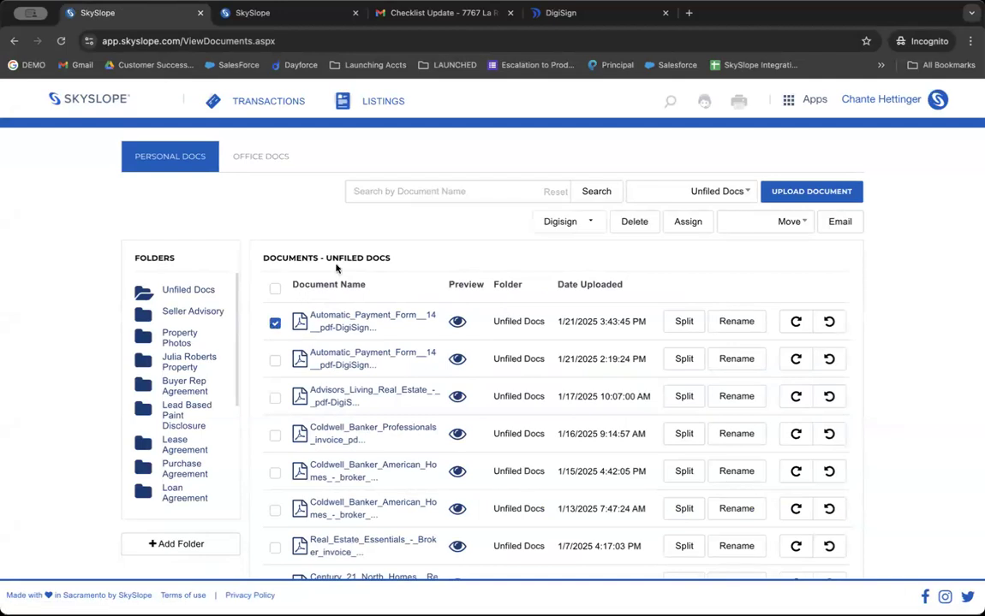
left_click(673, 224)
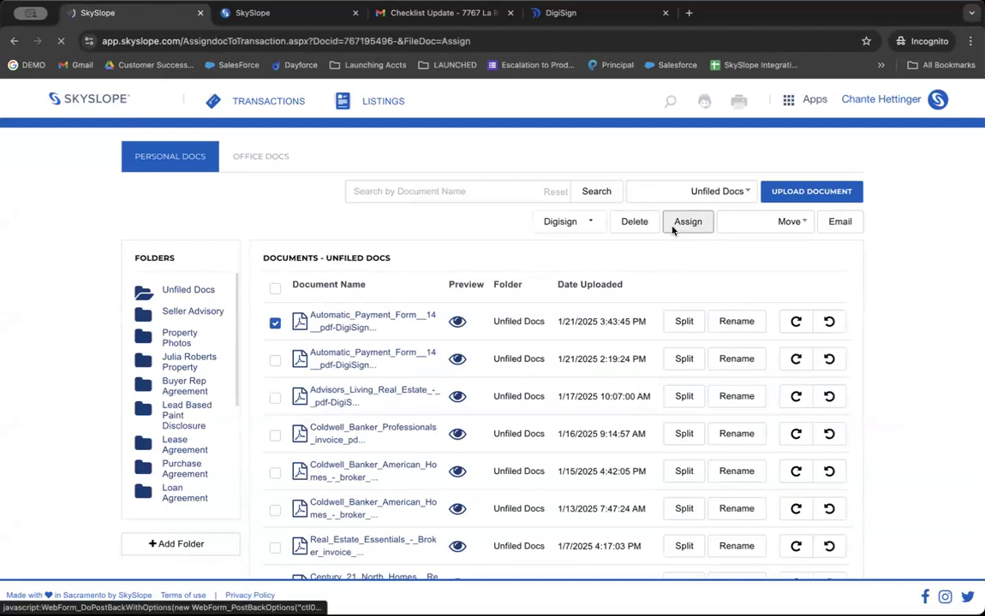
scroll(693, 304, "down", 2)
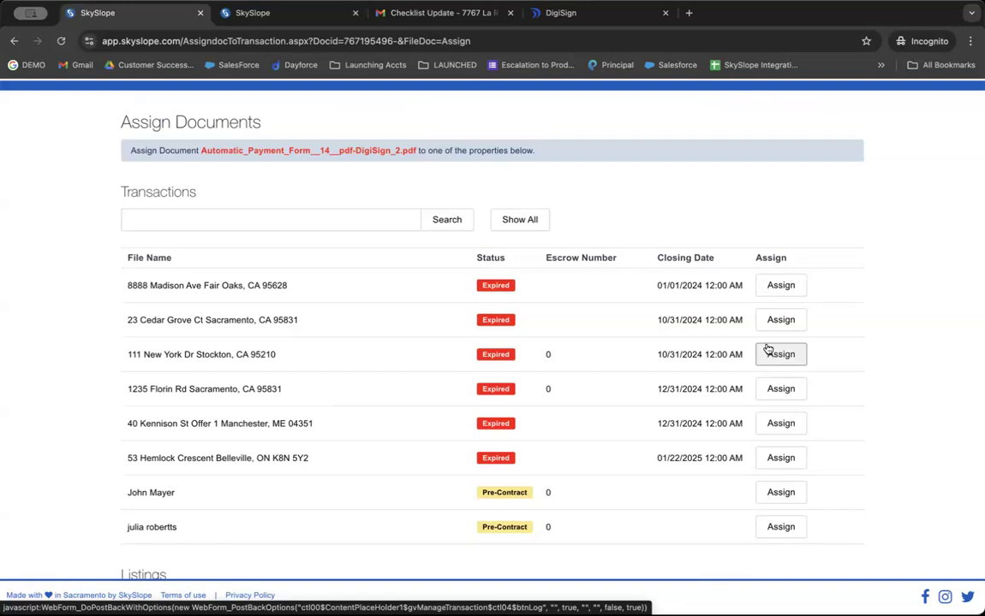
scroll(768, 349, "up", 1)
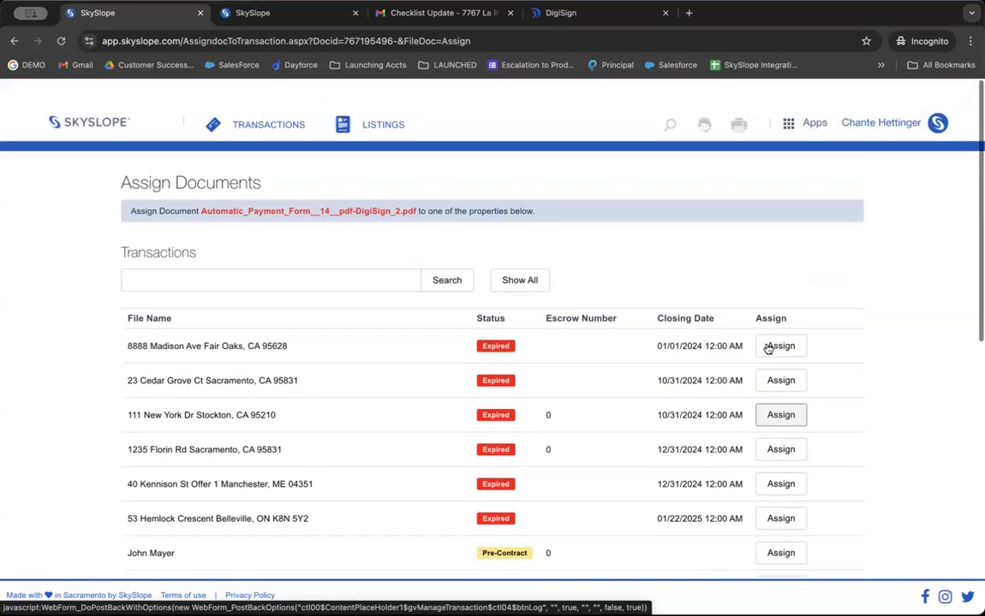
left_click(84, 98)
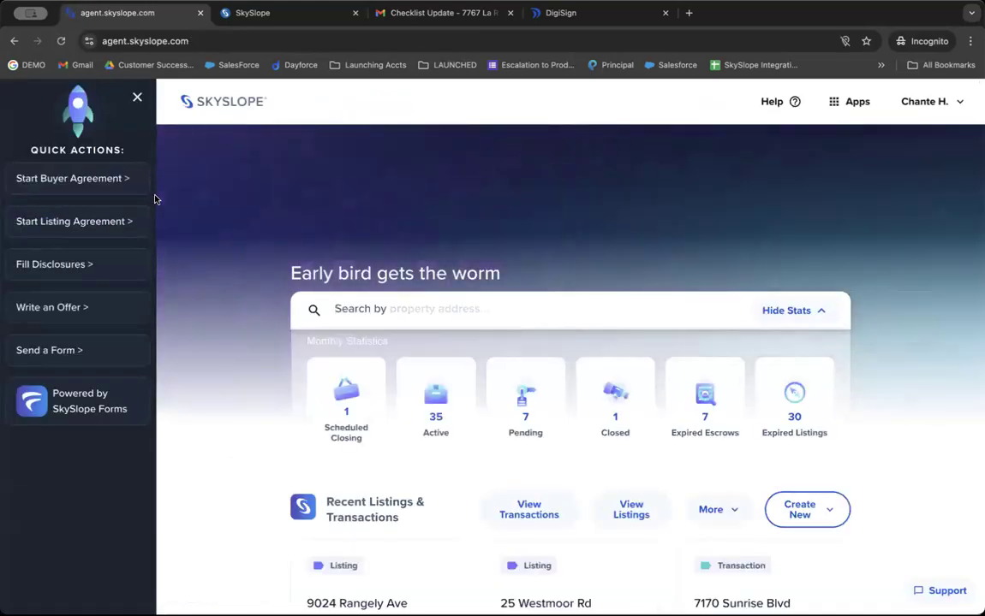
In My Account notifications, enable the listing-expiration email reminder 3 days ahead, then return home.
left_click(921, 102)
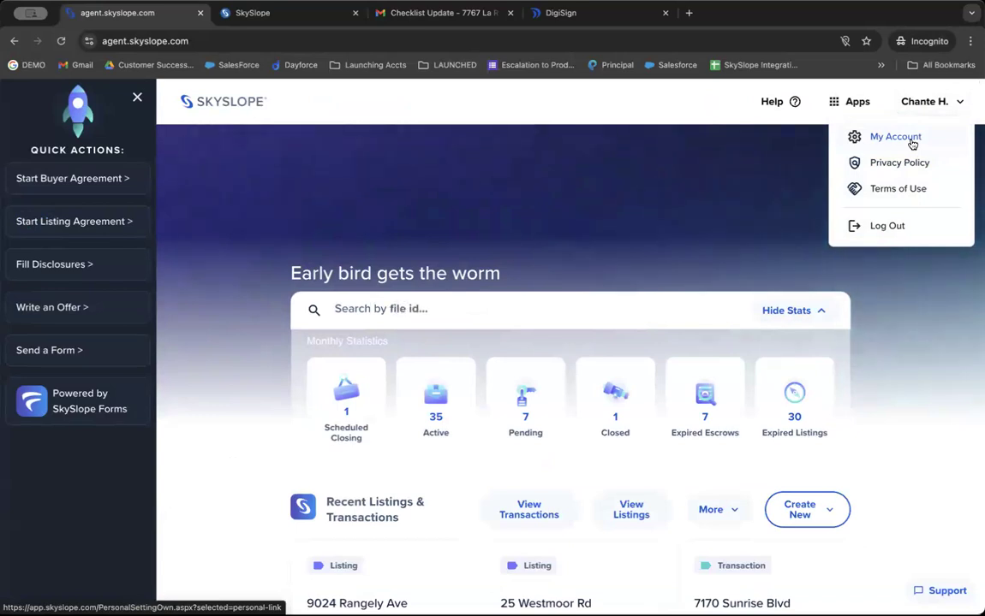
left_click(895, 137)
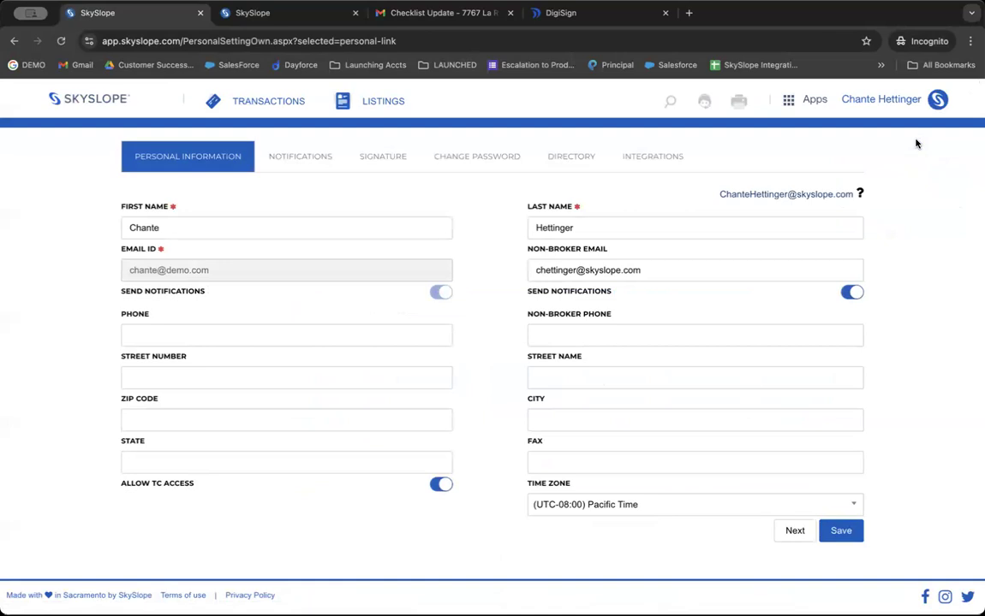
left_click(290, 166)
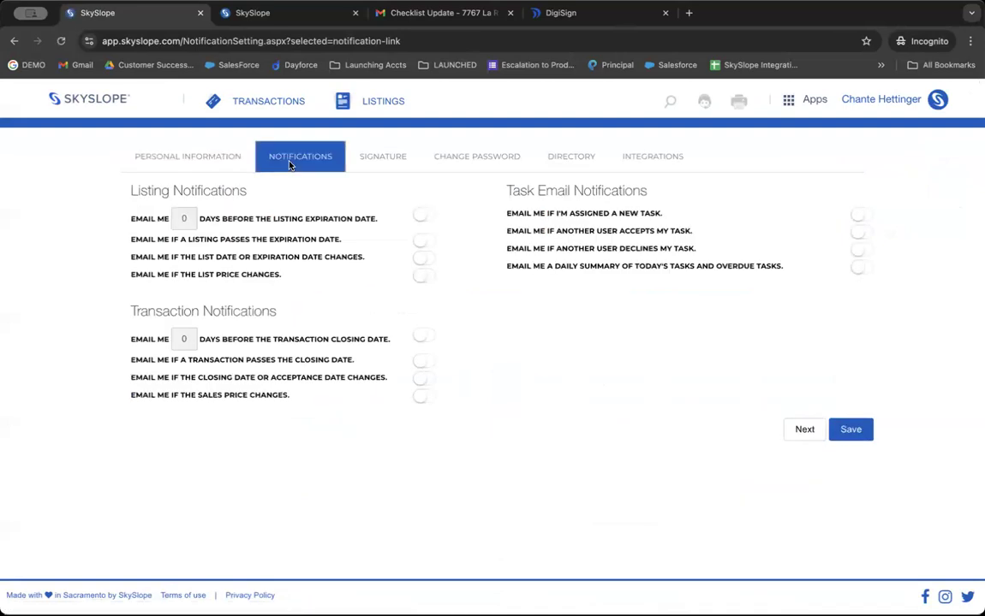
left_click(422, 215)
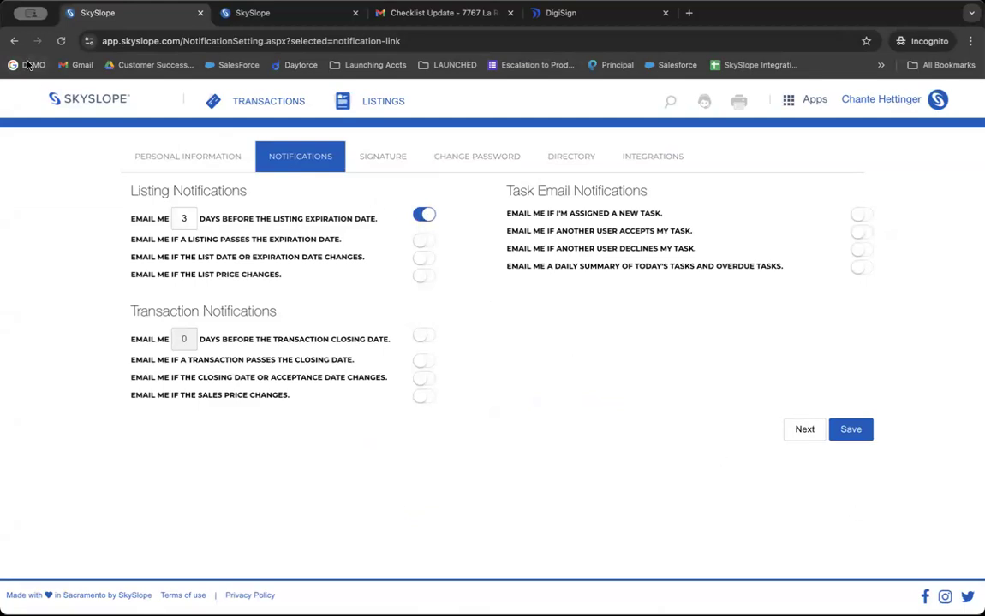
left_click(65, 99)
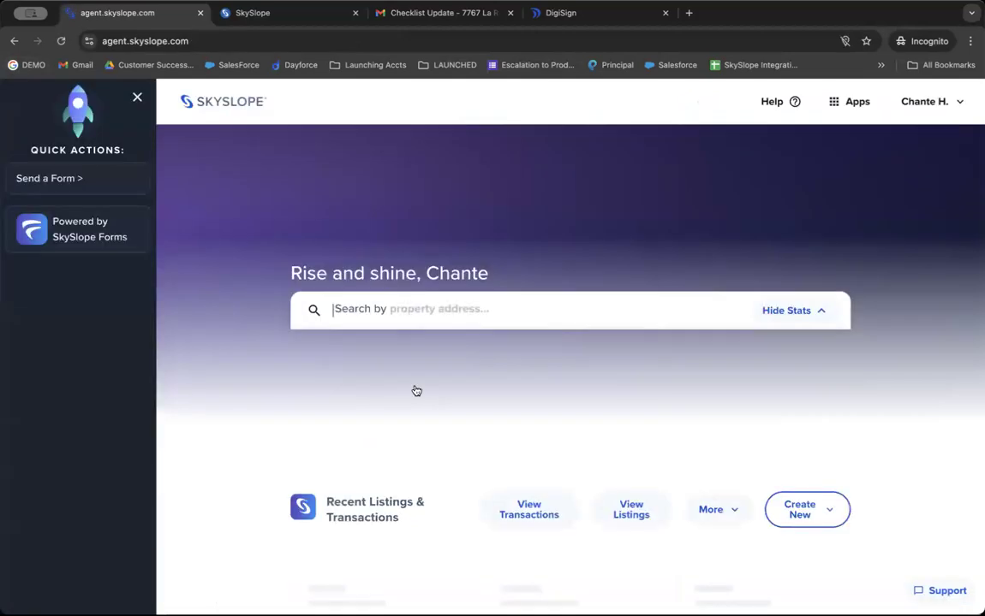
scroll(512, 359, "down", 3)
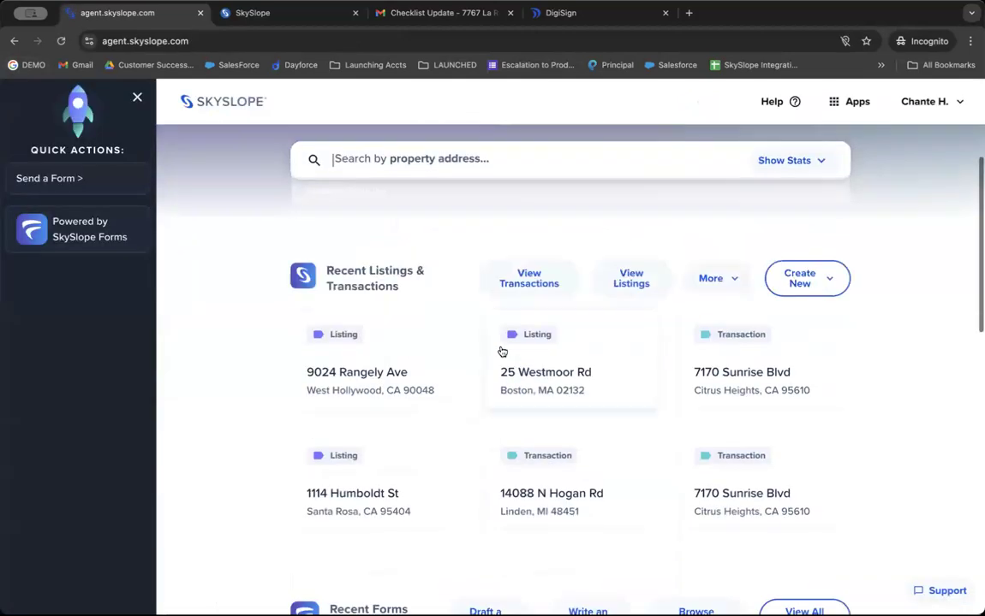
left_click(527, 280)
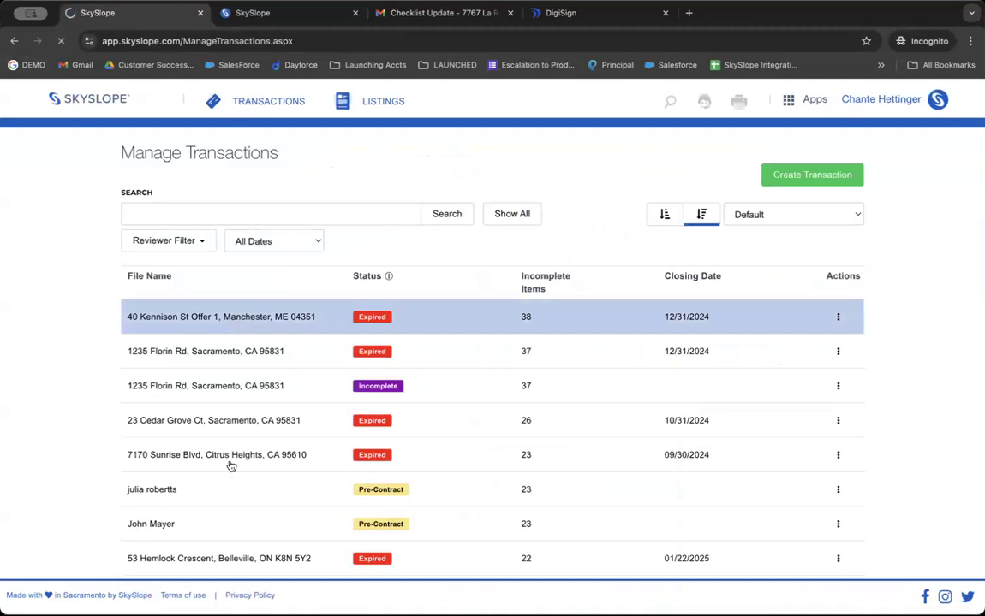
left_click(178, 227)
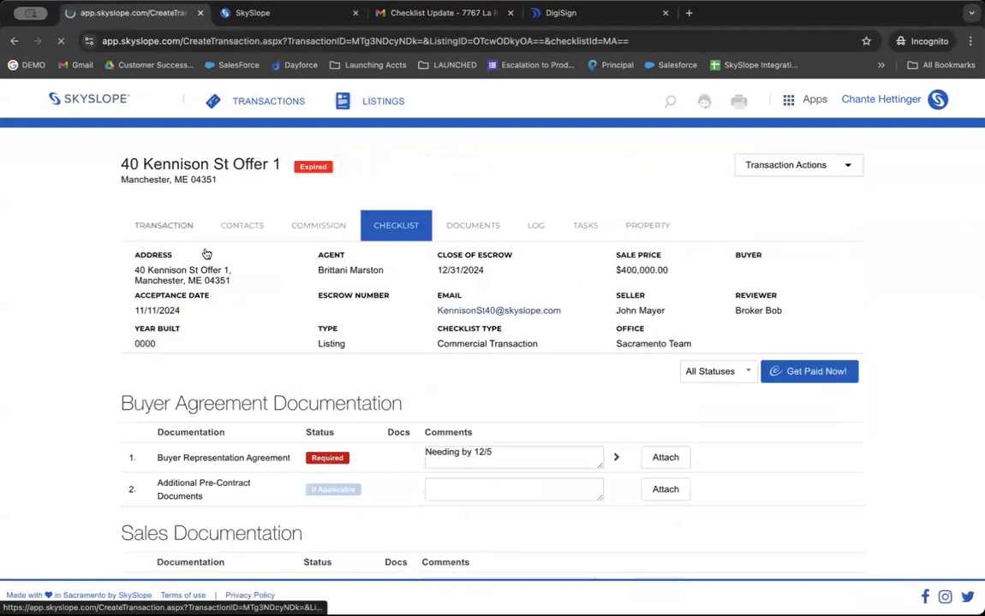
scroll(183, 325, "down", 5)
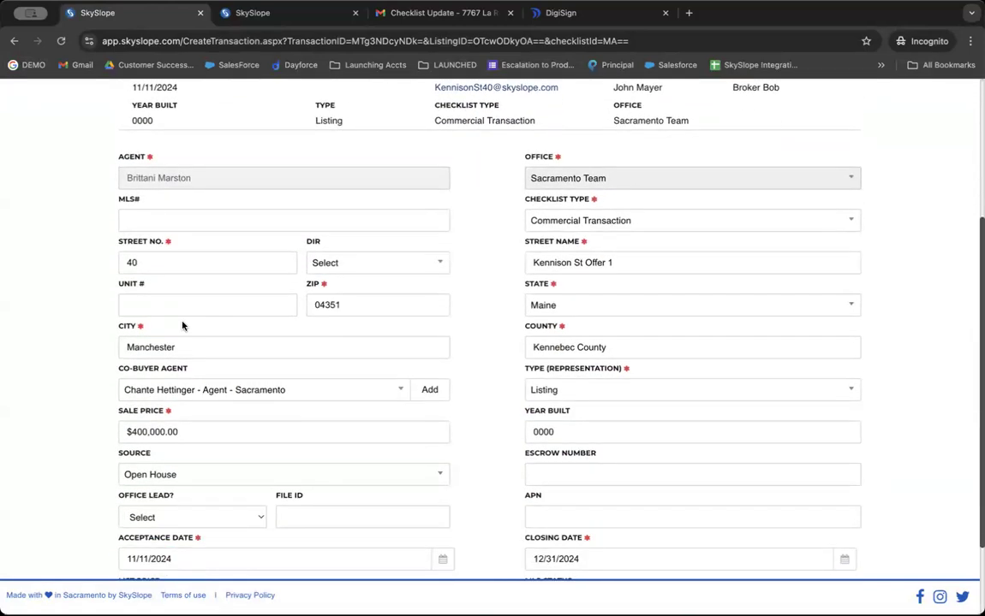
scroll(182, 323, "up", 5)
scroll(171, 300, "down", 3)
scroll(171, 298, "down", 5)
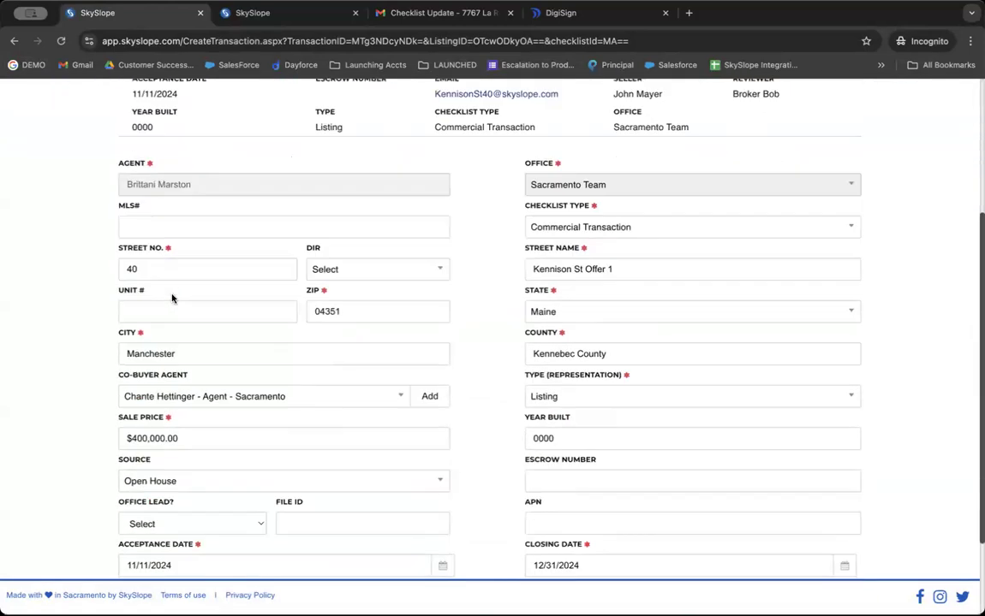
scroll(163, 443, "up", 1)
scroll(163, 442, "up", 5)
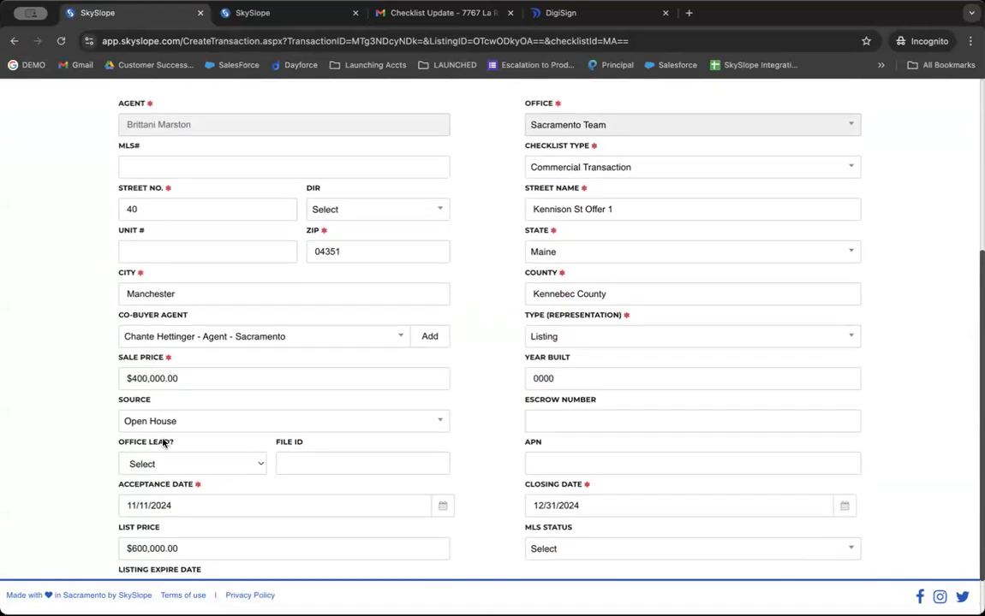
scroll(214, 300, "up", 2)
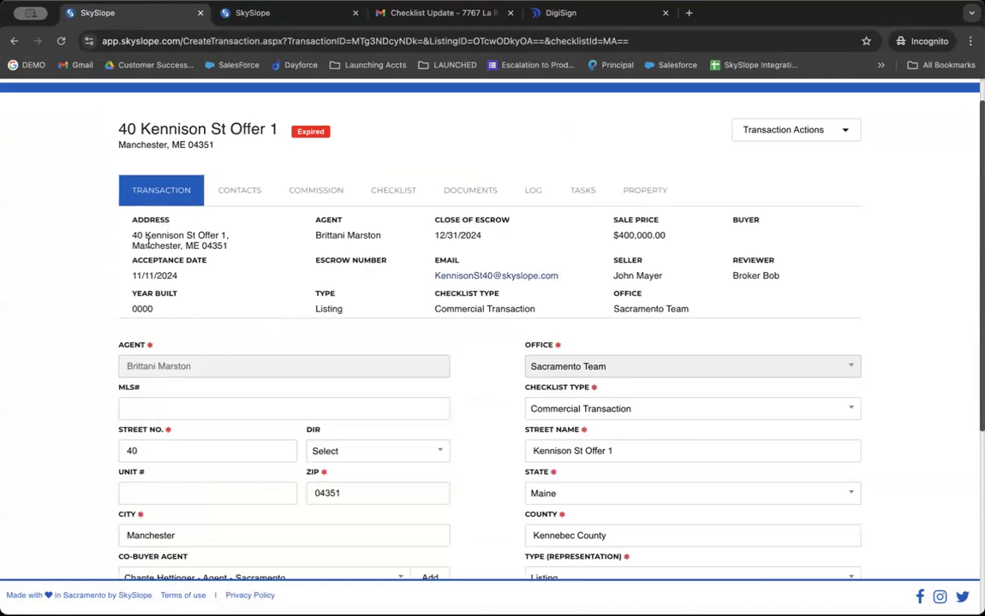
left_click_drag(132, 246, 228, 246)
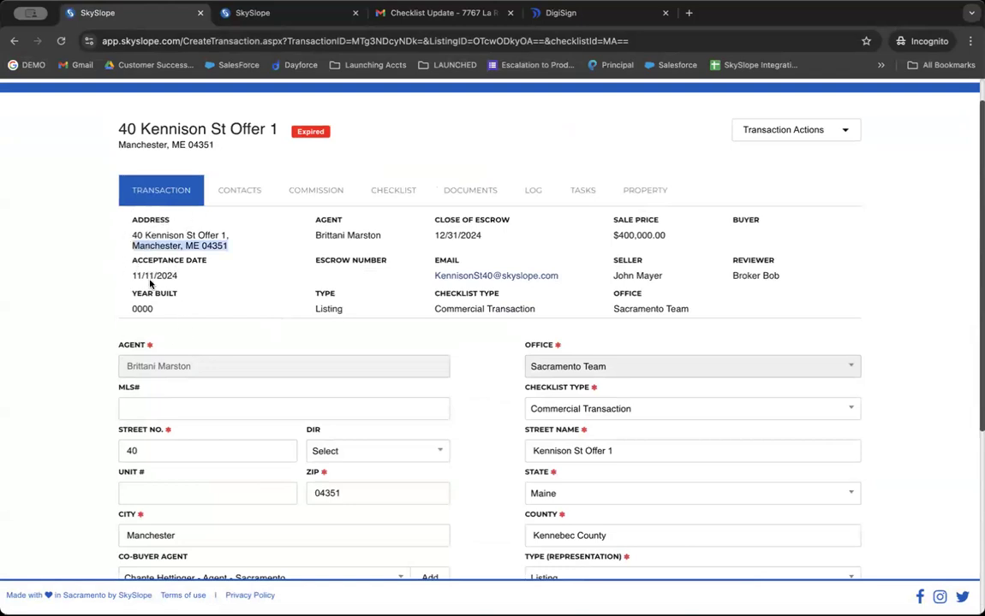
scroll(229, 96, "up", 2)
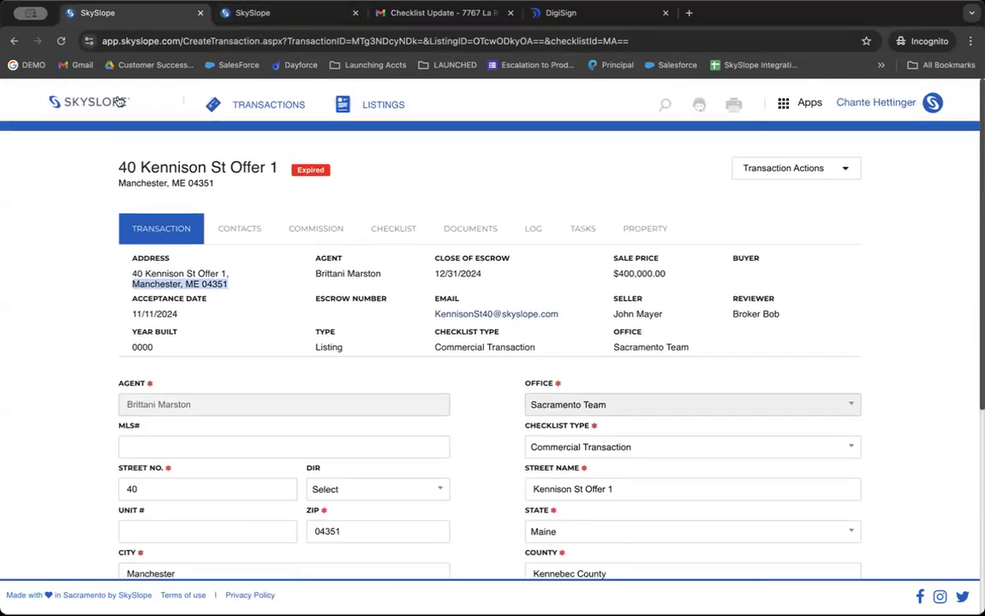
Reopen the transaction's Transaction tab, then return home and open the Manage Listings list.
left_click(97, 105)
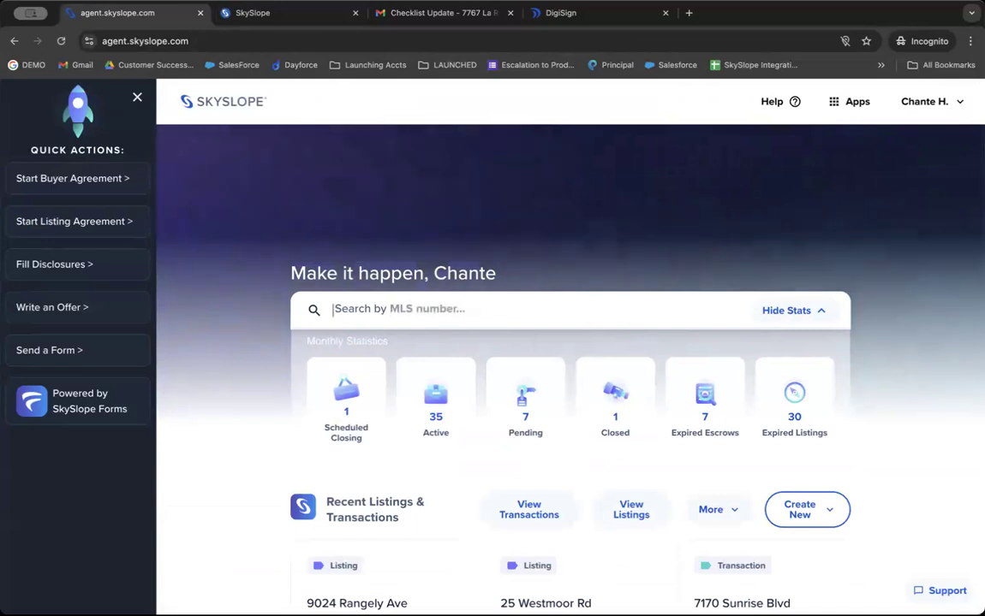
left_click(499, 510)
left_click(216, 335)
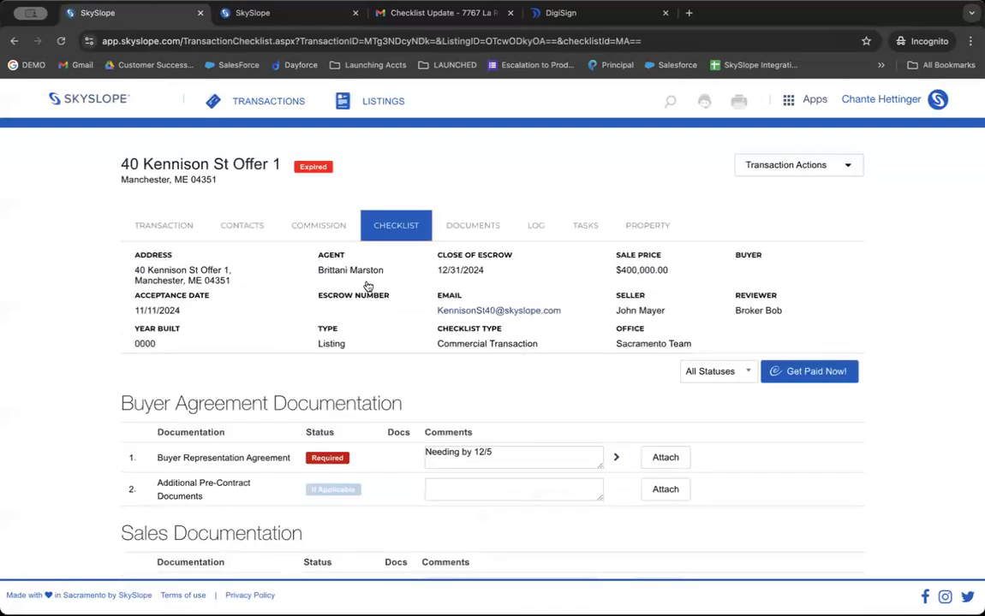
left_click(167, 221)
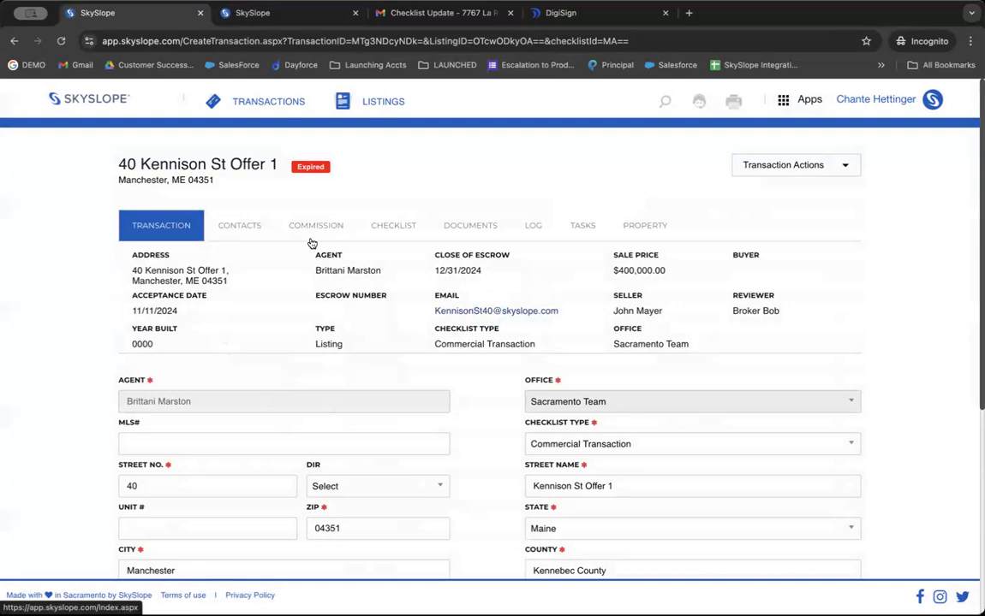
left_click(68, 102)
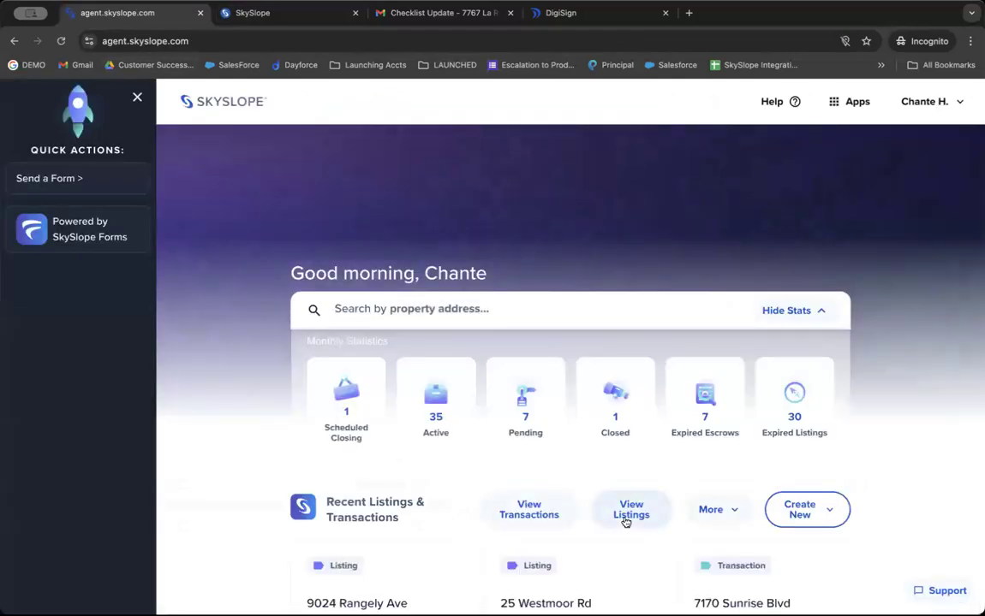
left_click(627, 514)
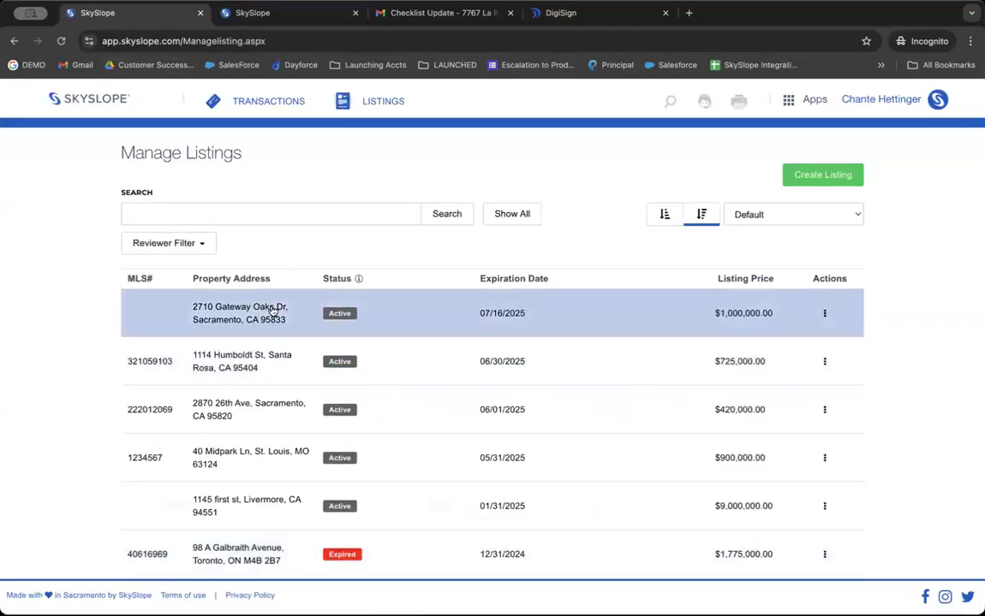
left_click(273, 311)
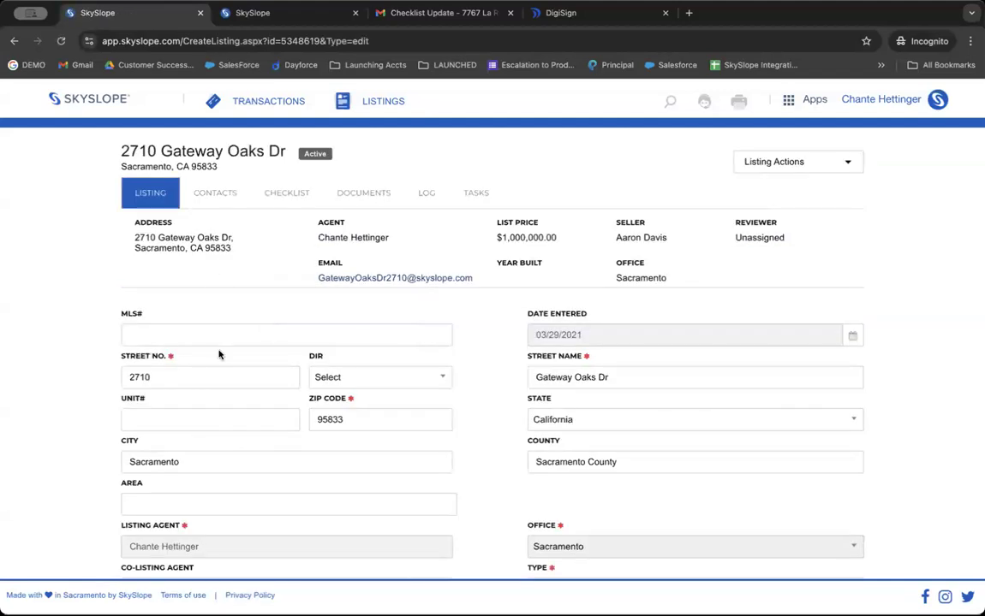
scroll(220, 350, "down", 1)
scroll(218, 354, "down", 3)
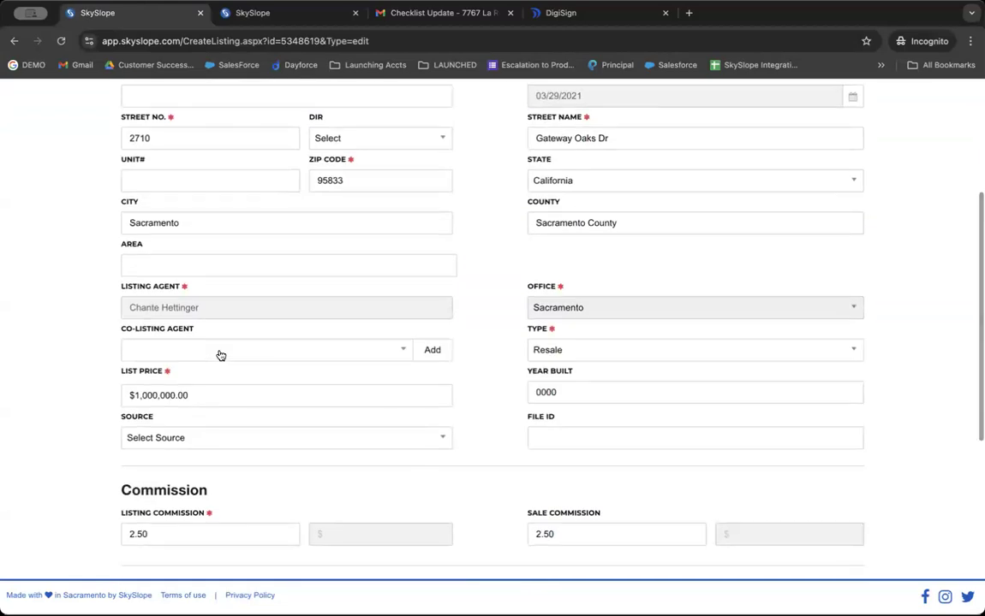
scroll(218, 353, "down", 4)
scroll(219, 353, "up", 6)
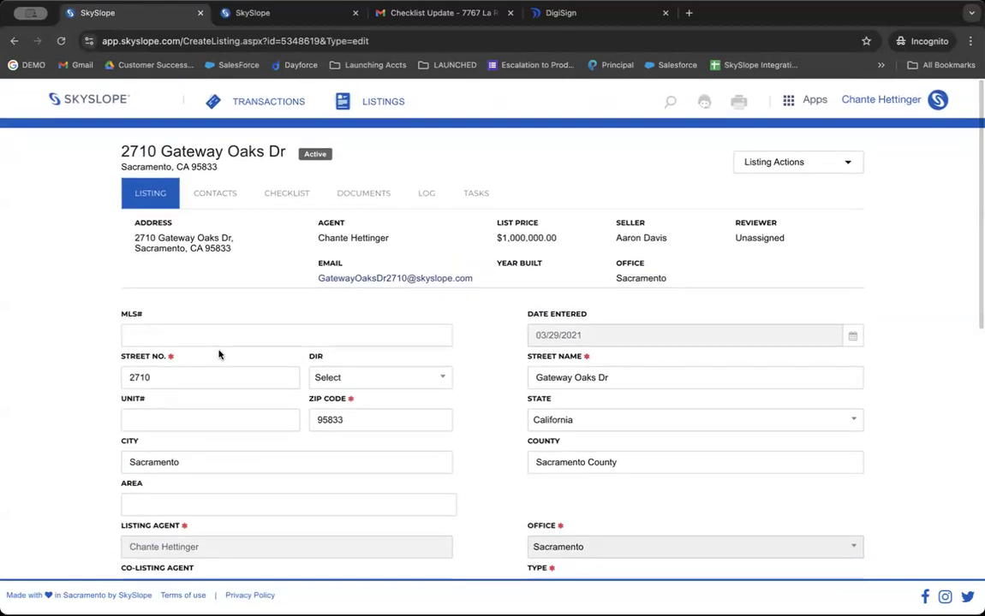
left_click(663, 386)
scroll(347, 386, "down", 3)
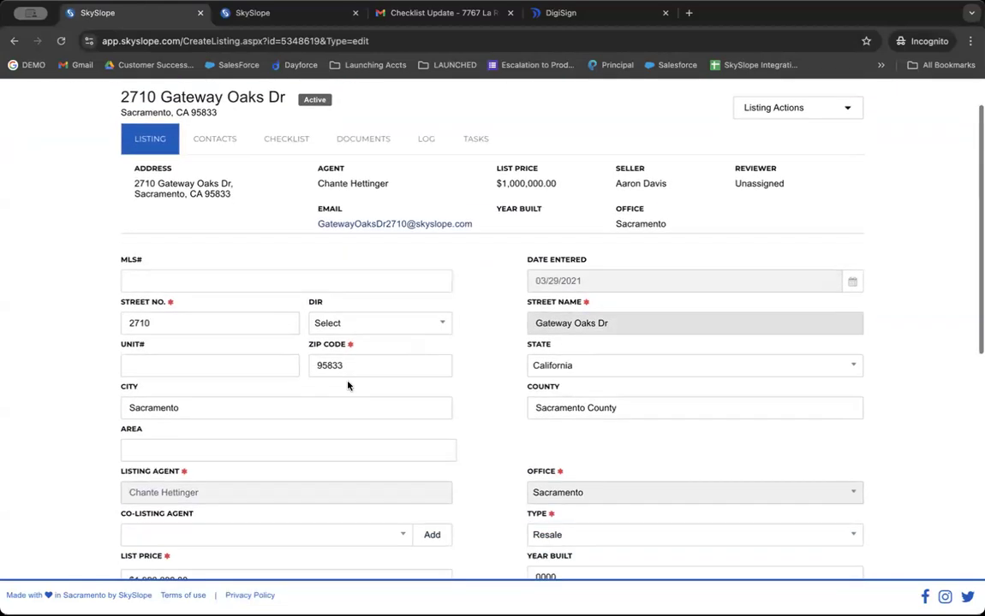
scroll(347, 386, "down", 2)
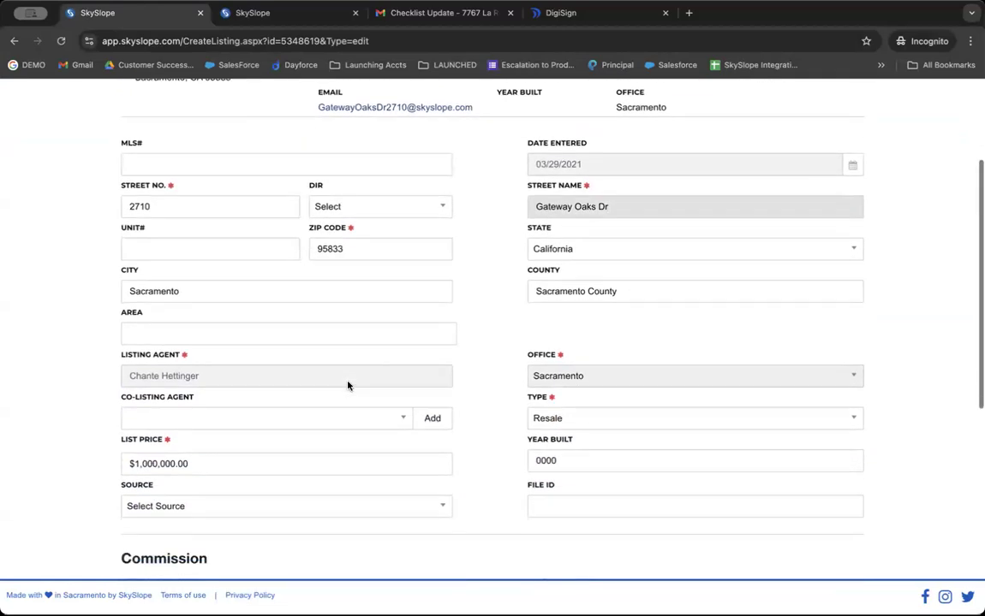
scroll(348, 386, "up", 1)
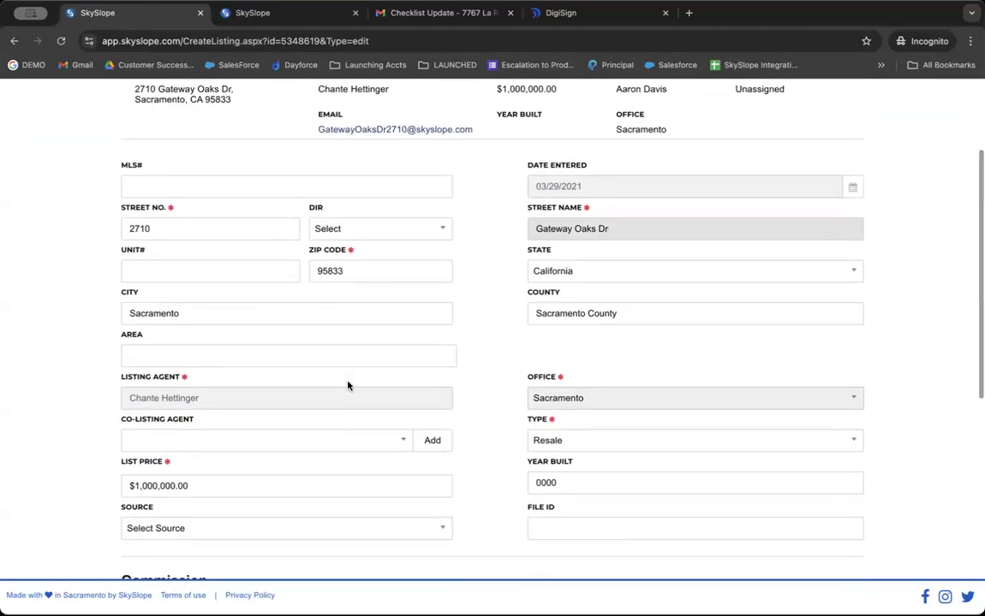
scroll(347, 387, "up", 4)
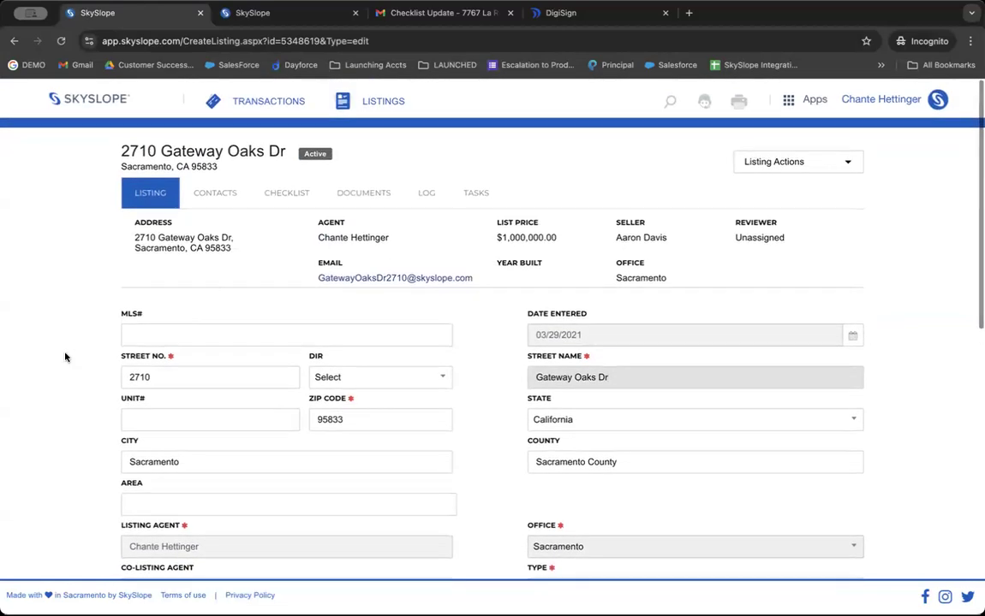
left_click(773, 236)
scroll(773, 237, "down", 1)
scroll(773, 238, "down", 1)
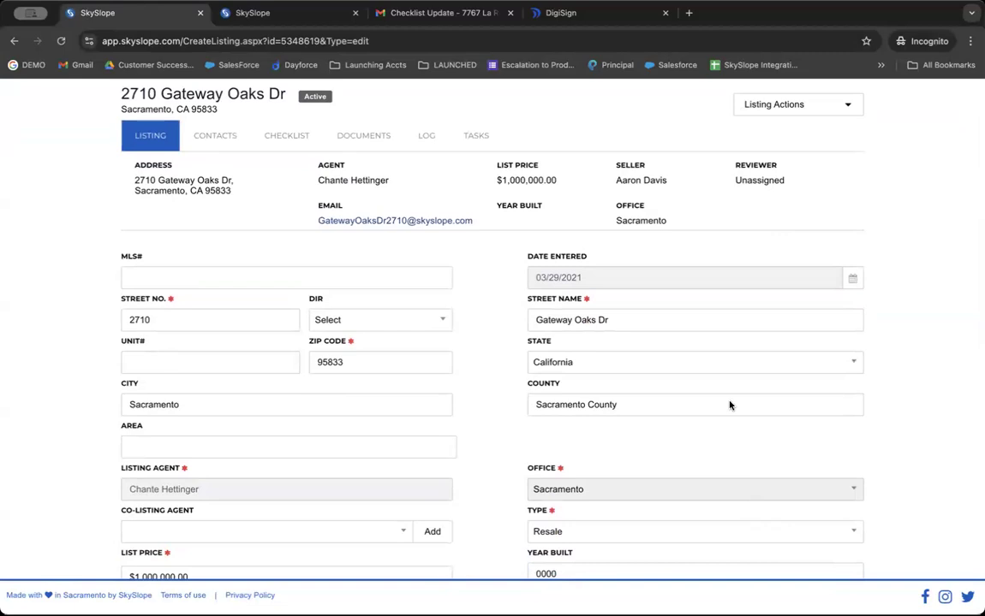
Replace the Street Name with '22 000' and set Street No. to 22.
left_click(699, 324)
key("ctrl+a")
key("BackSpace")
type("22 000")
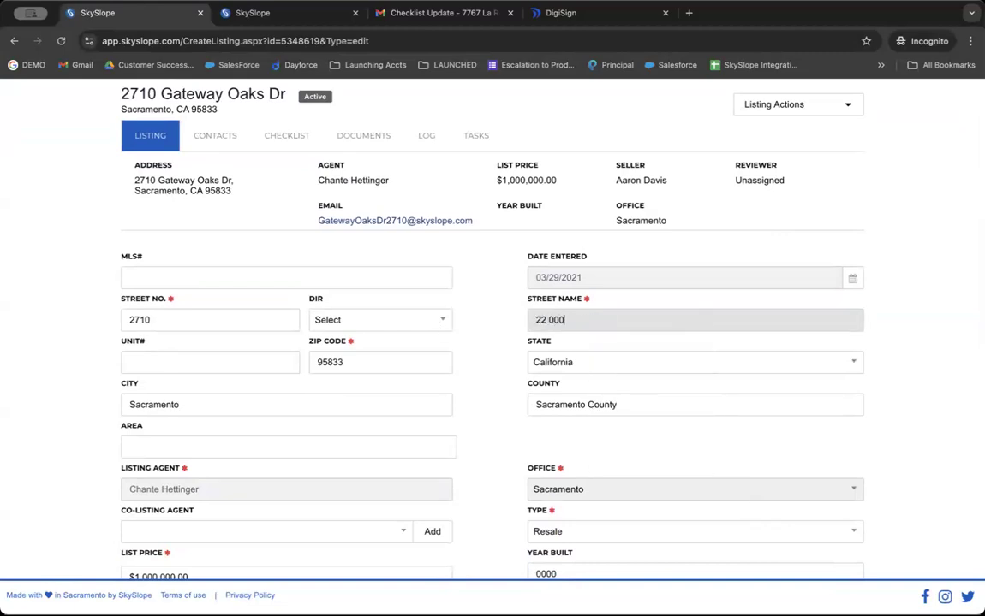
key("shift+Tab")
type("22")
scroll(83, 322, "down", 1)
scroll(493, 329, "up", 2)
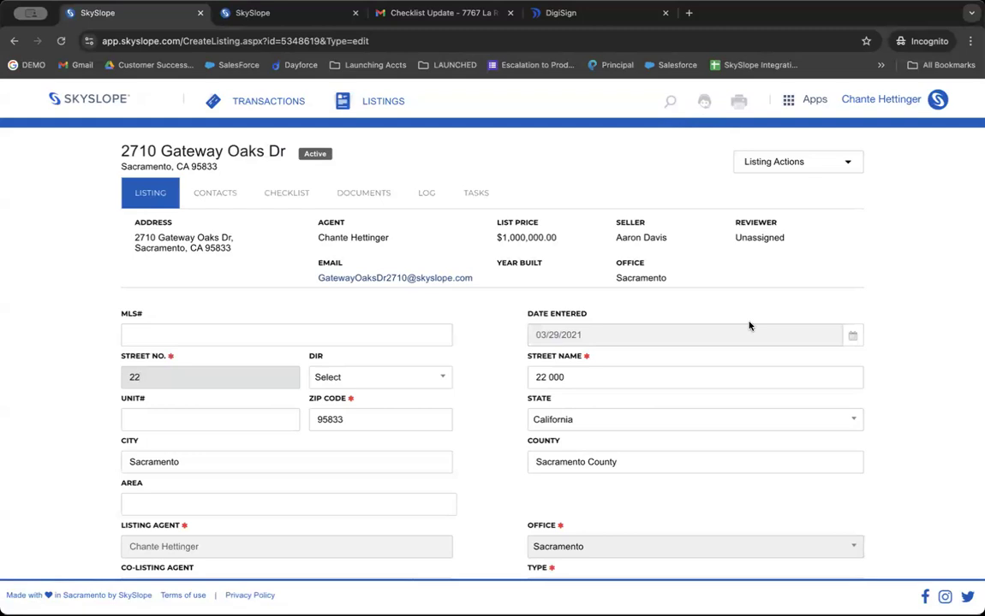
left_click(814, 99)
In SkySlope Forms, look through the User Profile settings, then go back to the Files page of 334 files.
left_click(784, 153)
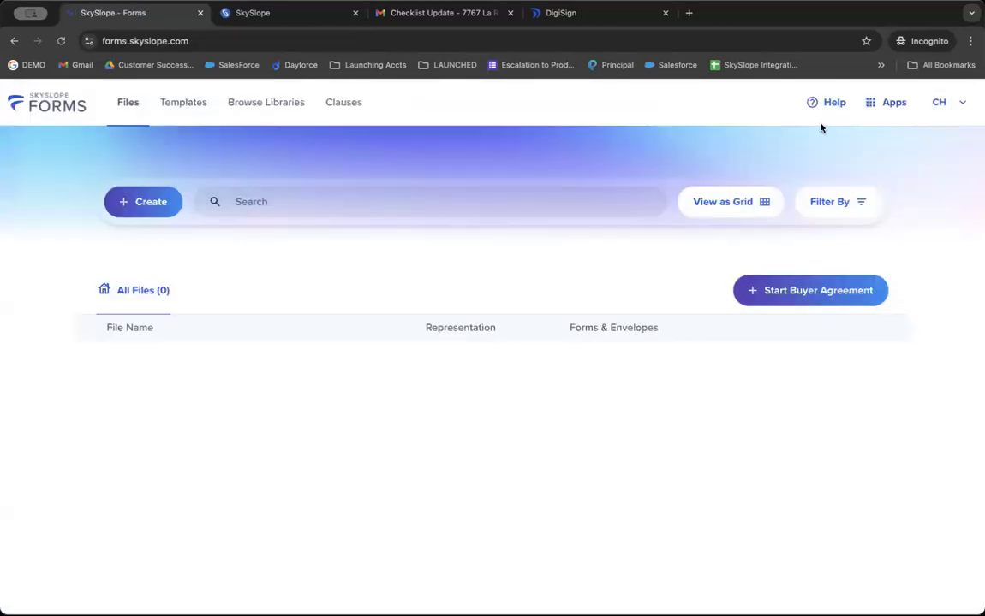
left_click(946, 103)
left_click(912, 137)
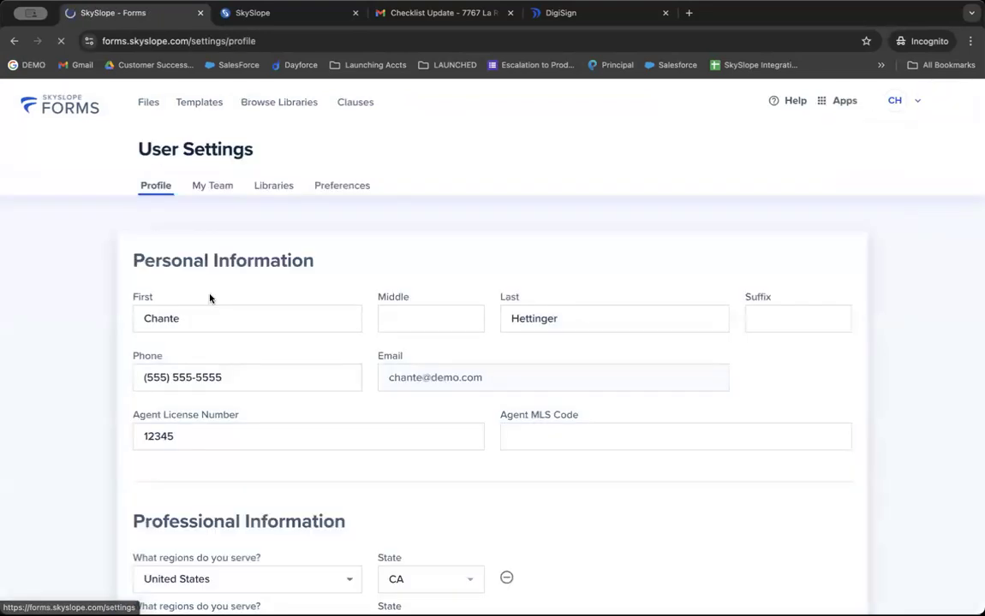
scroll(271, 398, "down", 10)
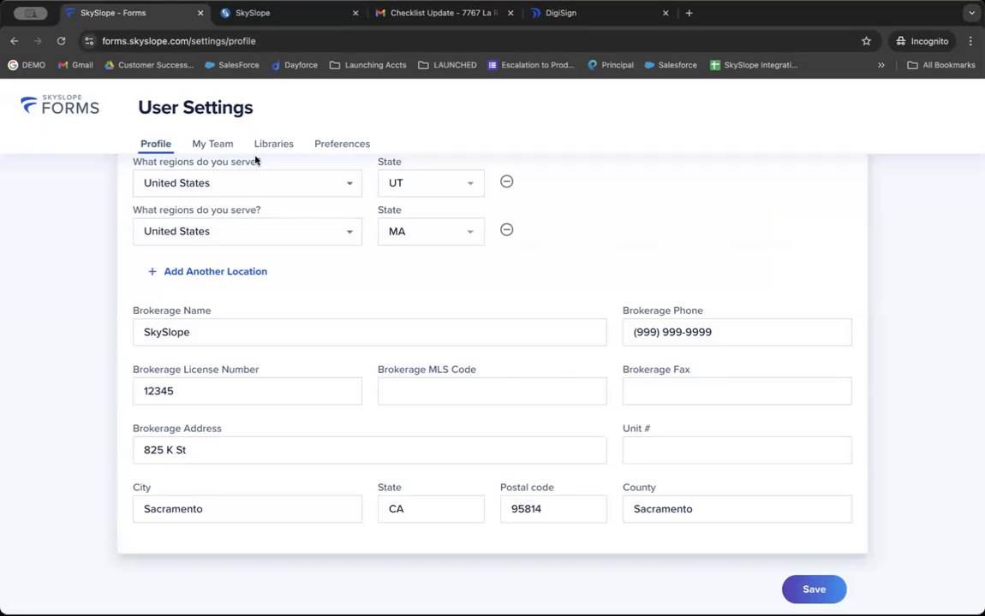
left_click(55, 103)
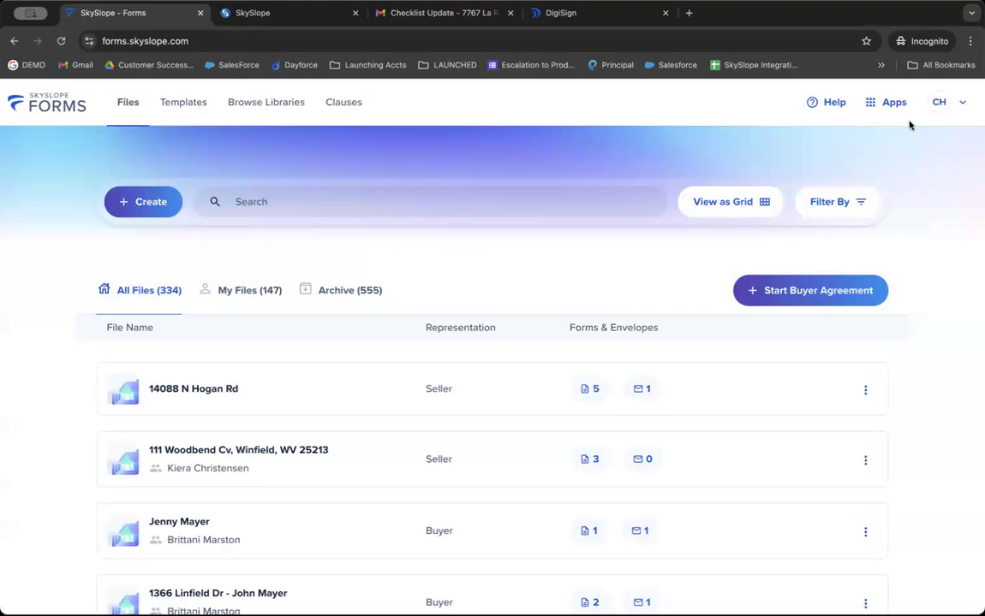
left_click(890, 102)
left_click(852, 168)
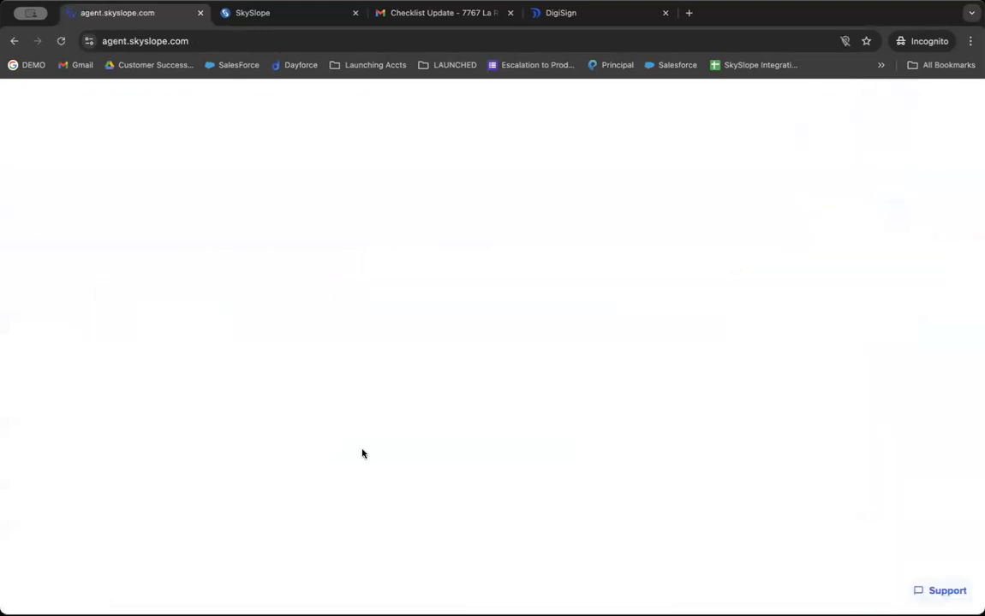
left_click(604, 502)
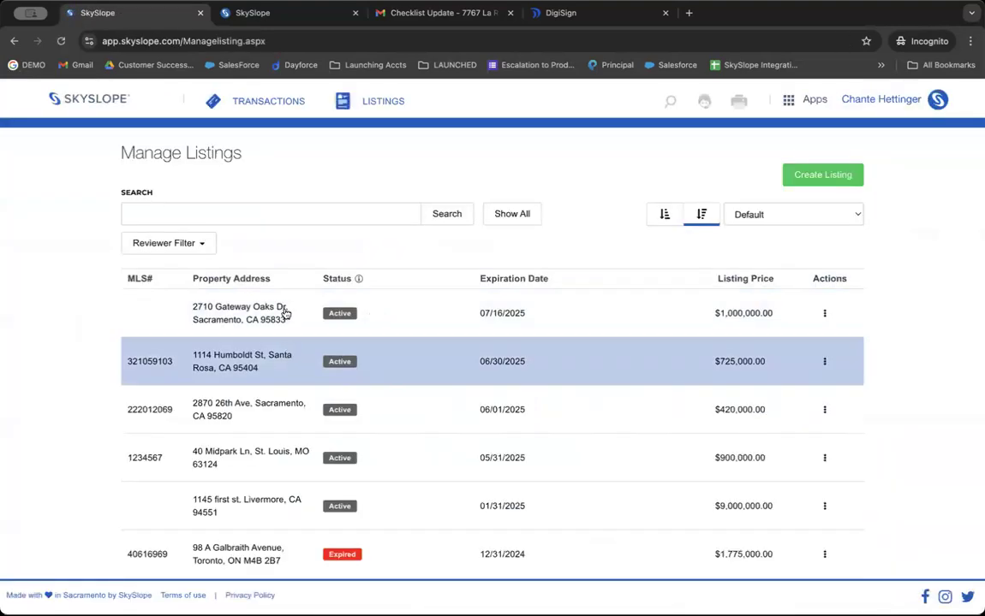
left_click(285, 314)
scroll(406, 300, "down", 6)
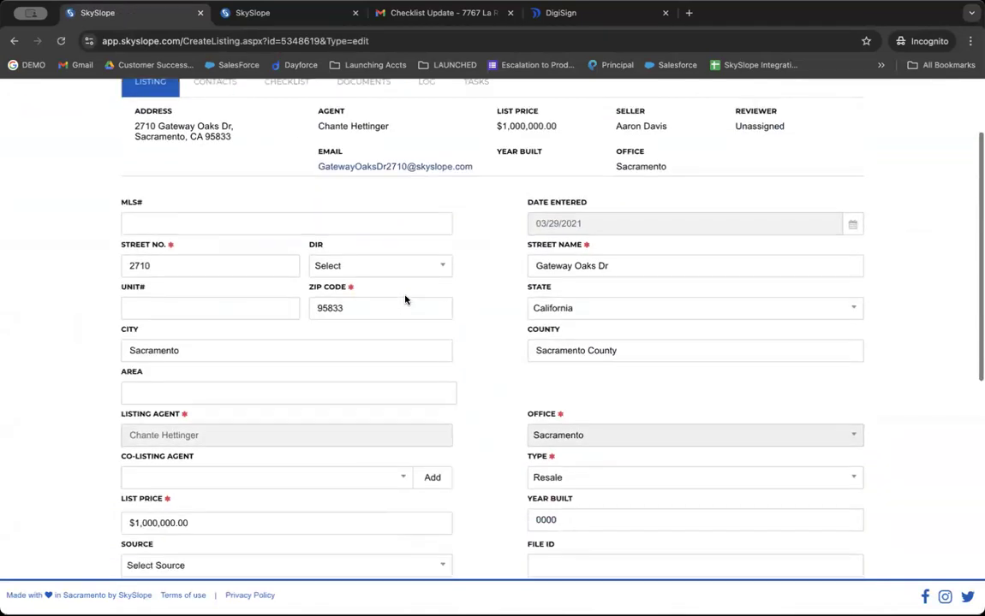
scroll(318, 392, "up", 3)
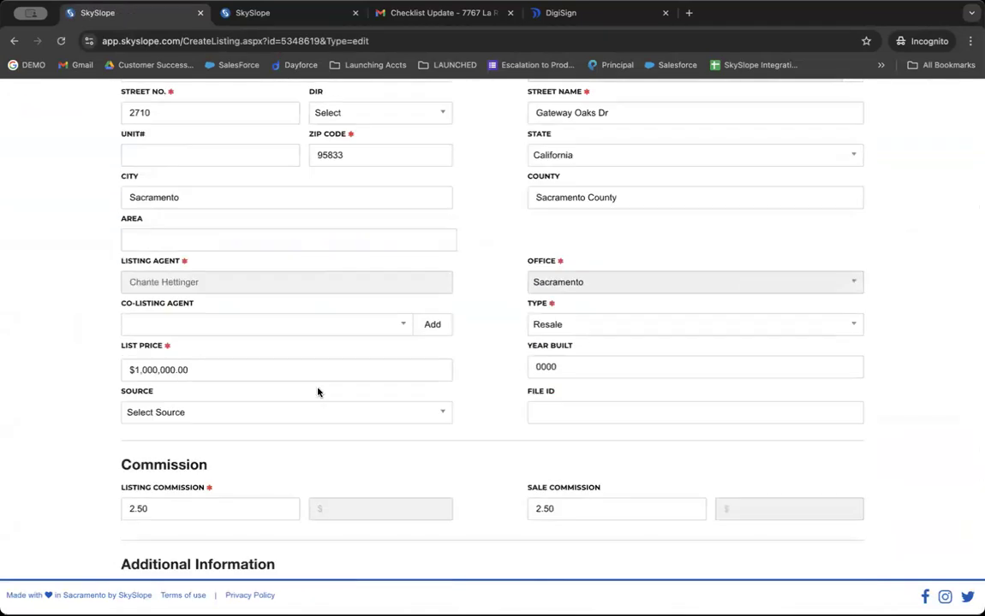
scroll(318, 392, "up", 2)
scroll(318, 392, "down", 2)
scroll(318, 392, "down", 5)
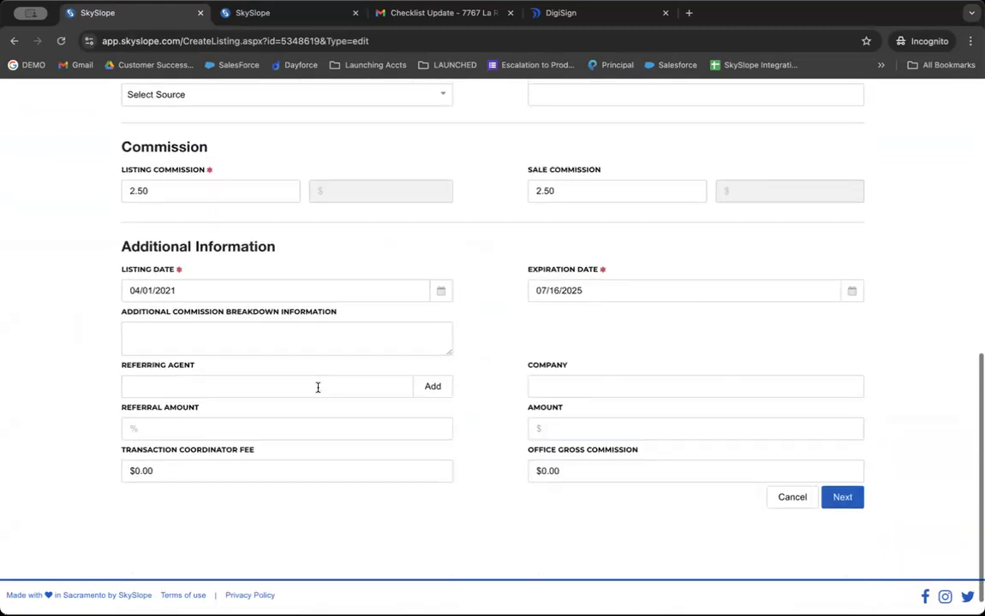
scroll(352, 376, "up", 1)
Change the listing's expiration date from 07/16/2025 to 07/23/2025.
left_click(620, 293)
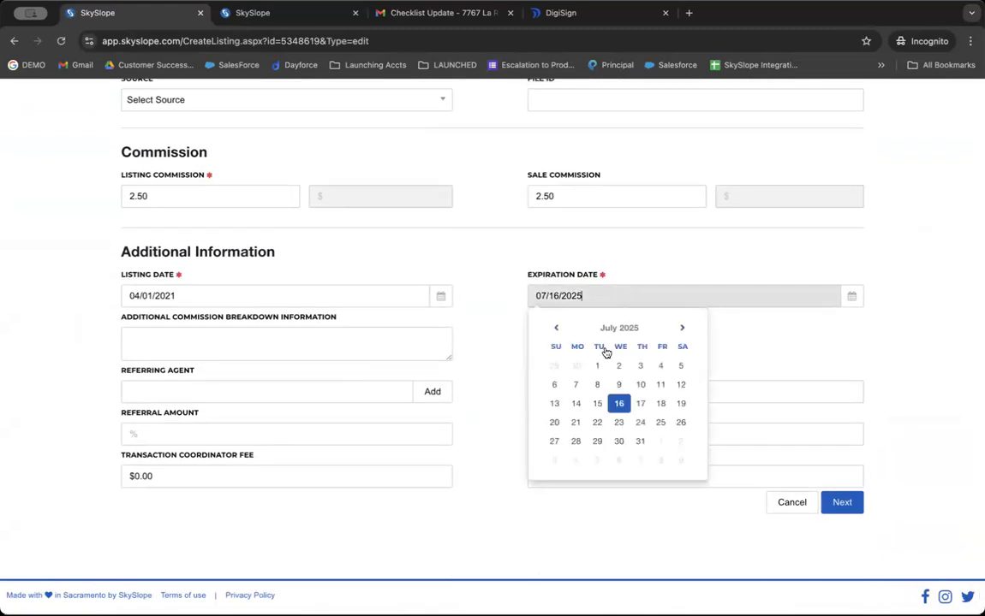
left_click(628, 424)
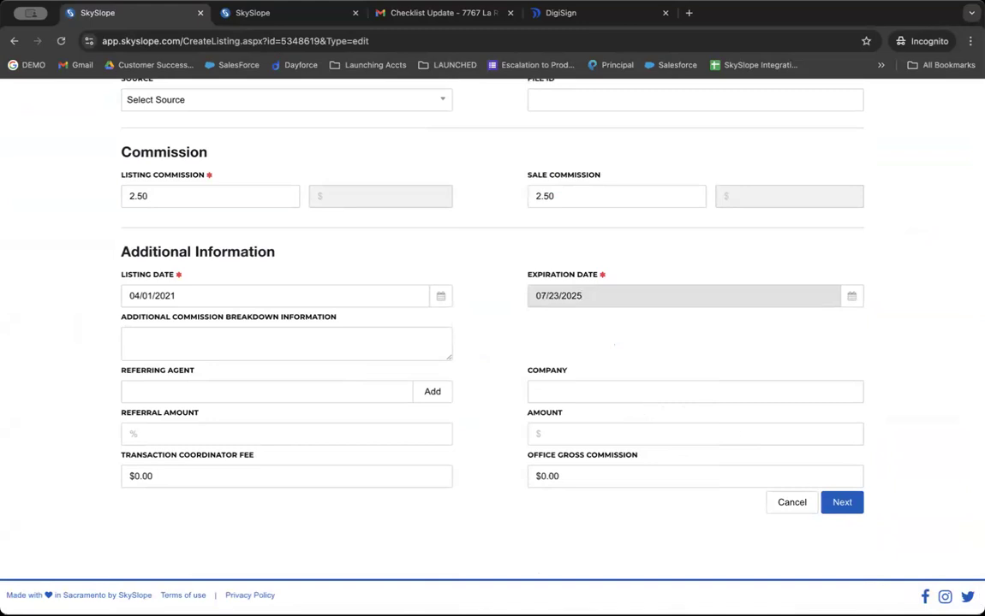
scroll(888, 470, "up", 7)
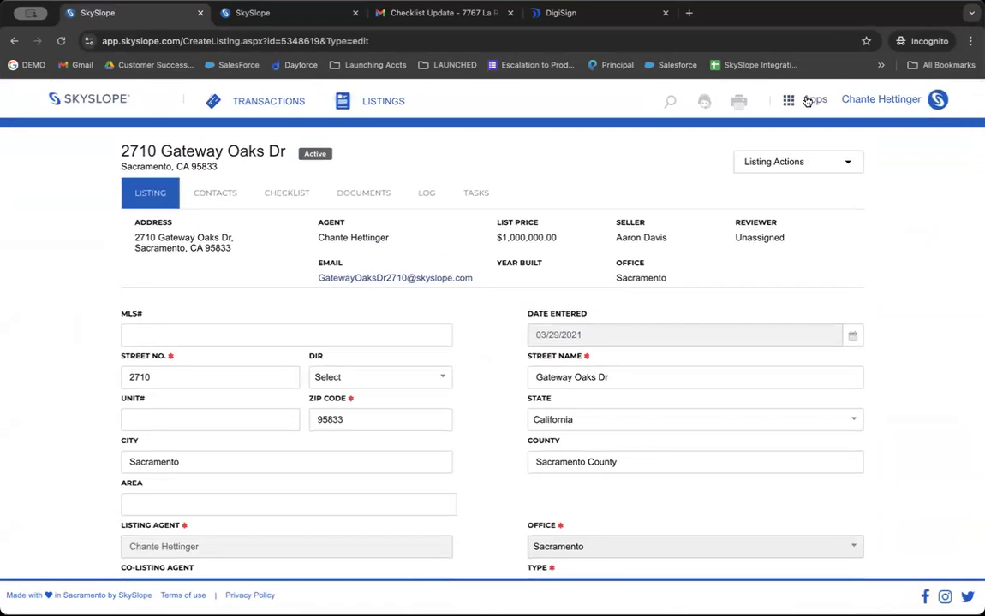
left_click(807, 101)
left_click(788, 147)
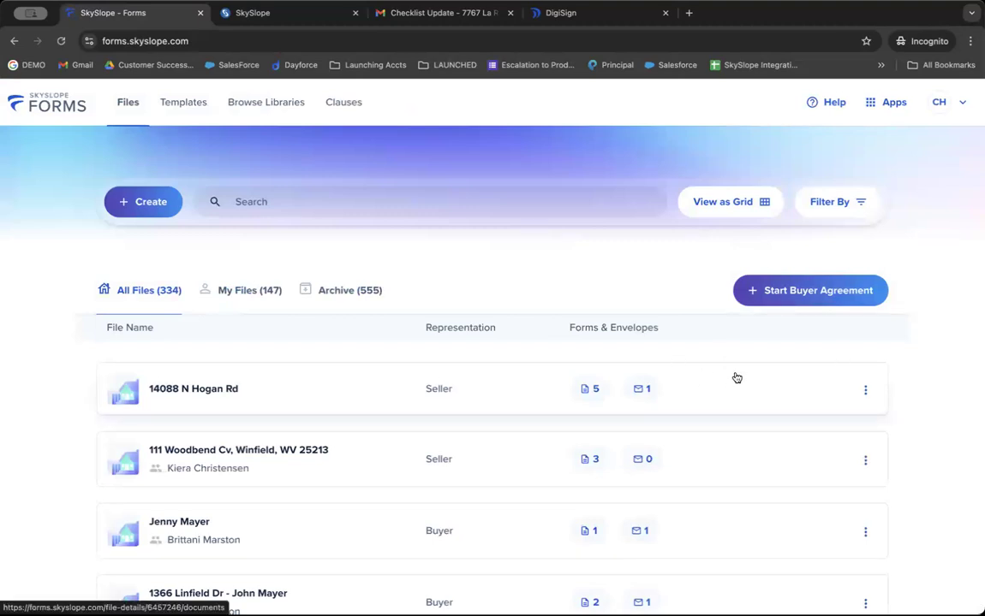
left_click(865, 392)
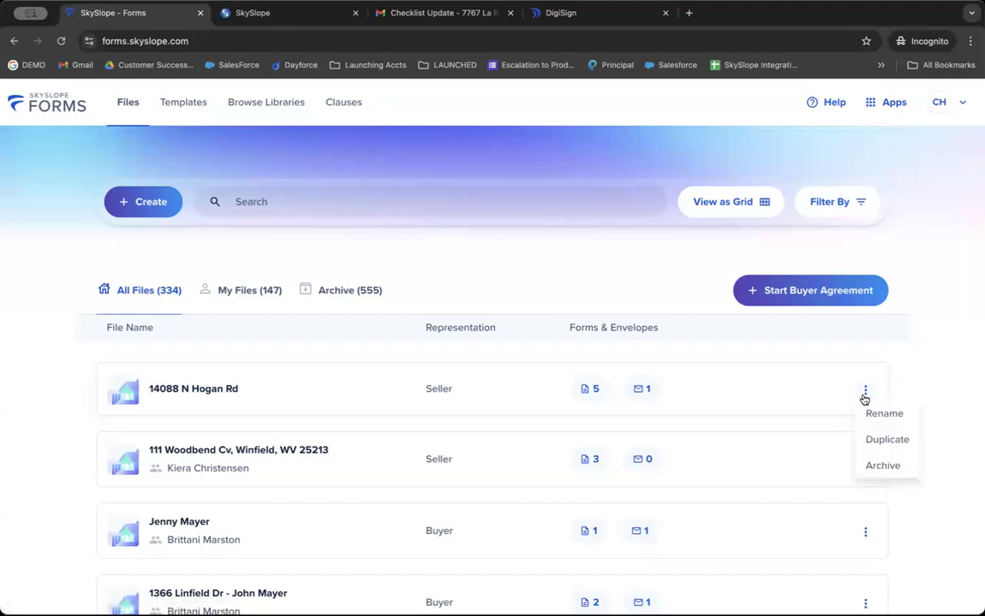
left_click(869, 417)
left_click(869, 417)
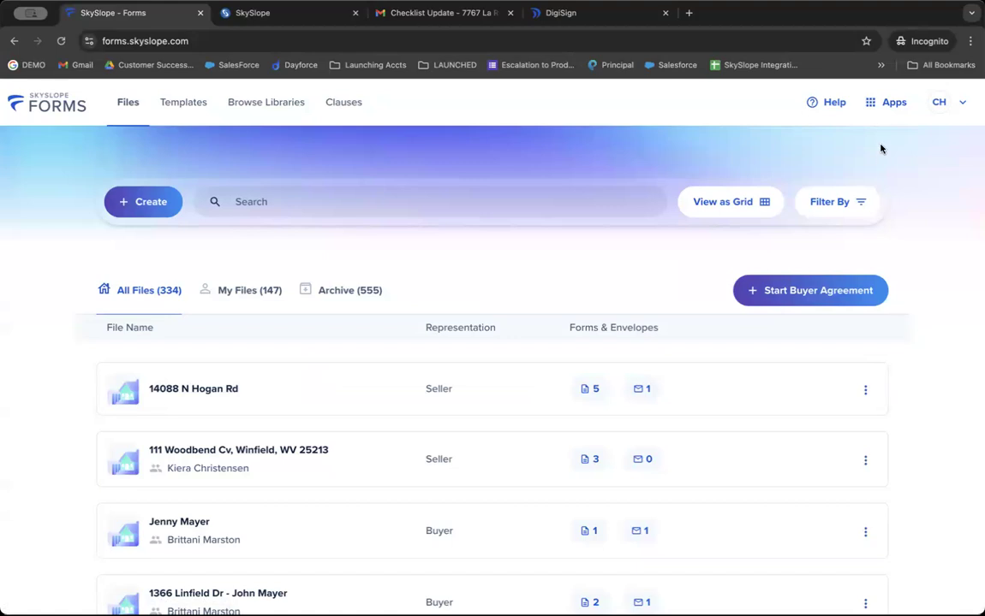
left_click(888, 103)
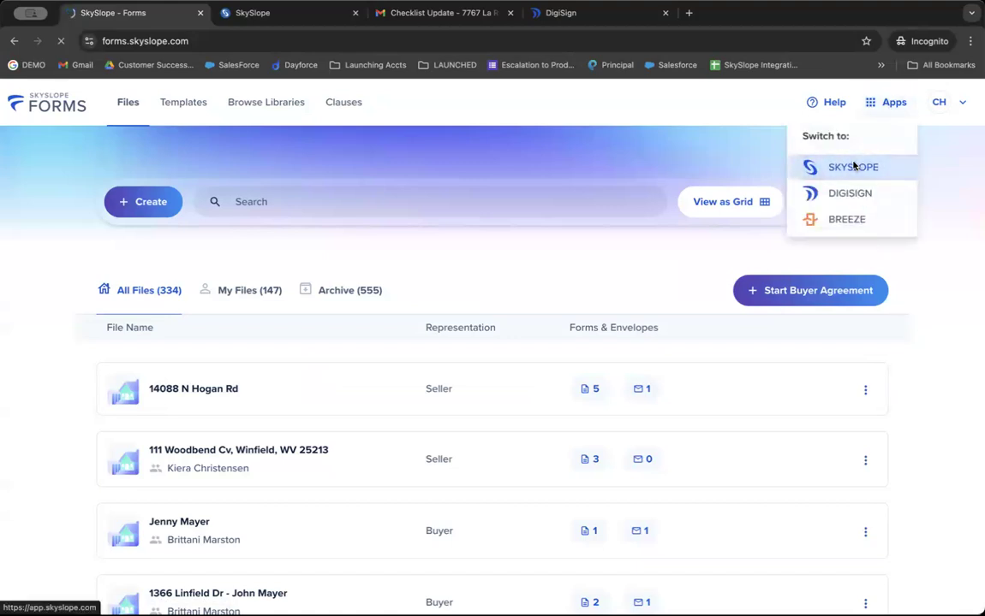
left_click(854, 167)
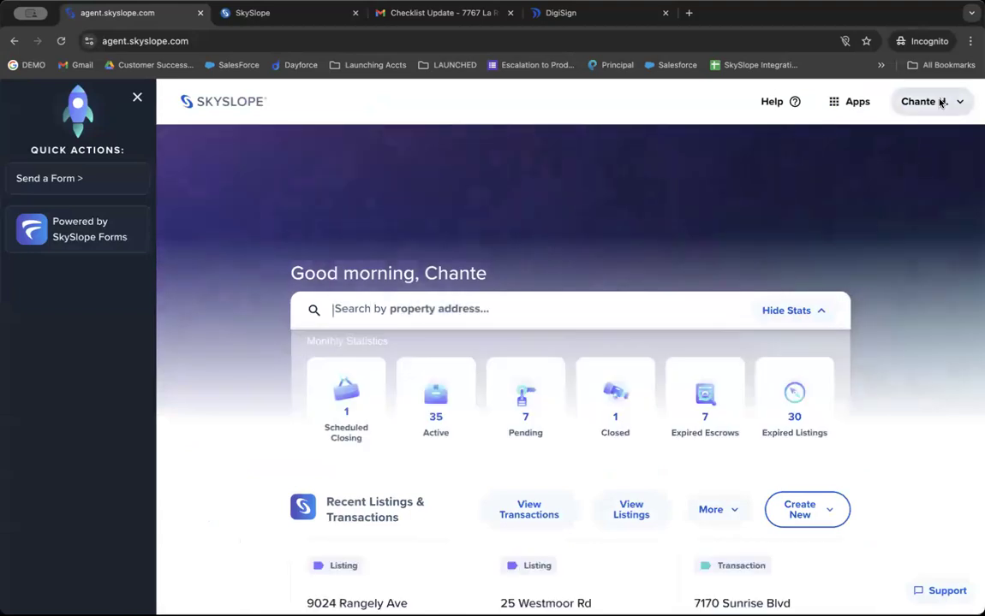
Scroll through the DIRECTORY contacts under My Account, then go back to agent.skyslope.com.
left_click(941, 102)
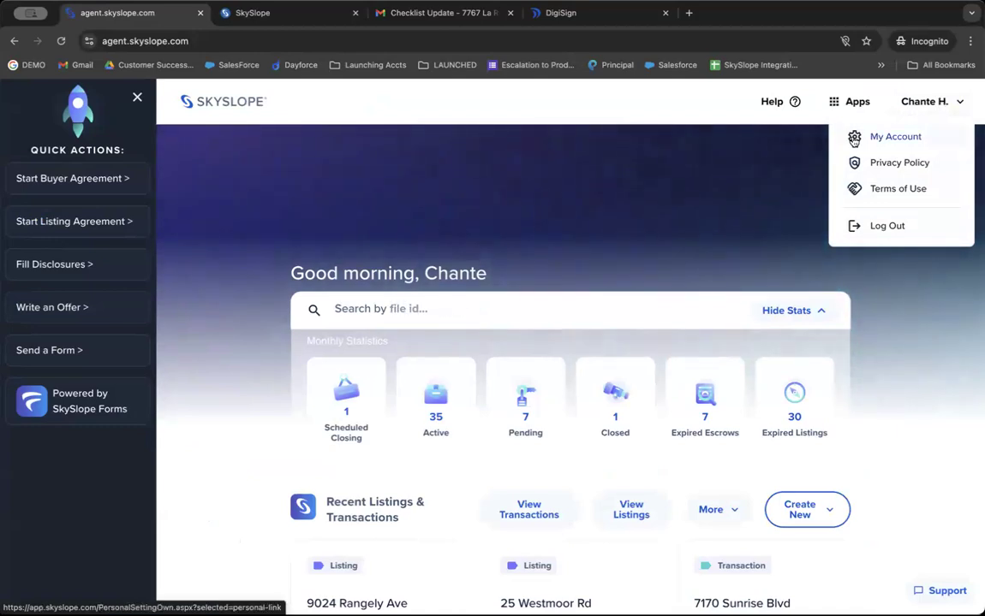
left_click(891, 137)
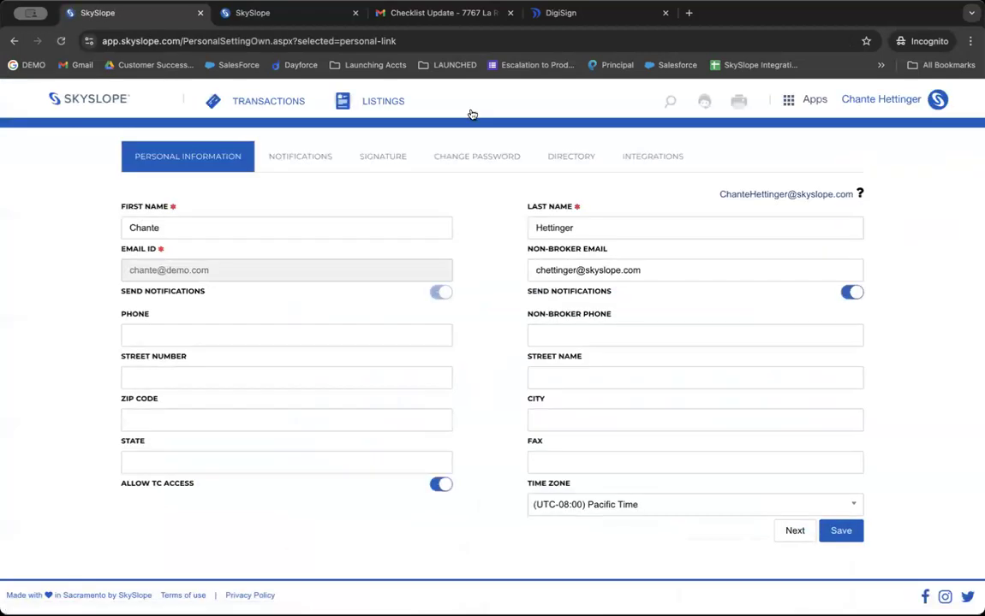
left_click(572, 156)
scroll(498, 354, "down", 3)
scroll(498, 355, "down", 3)
scroll(498, 355, "down", 5)
scroll(498, 354, "down", 4)
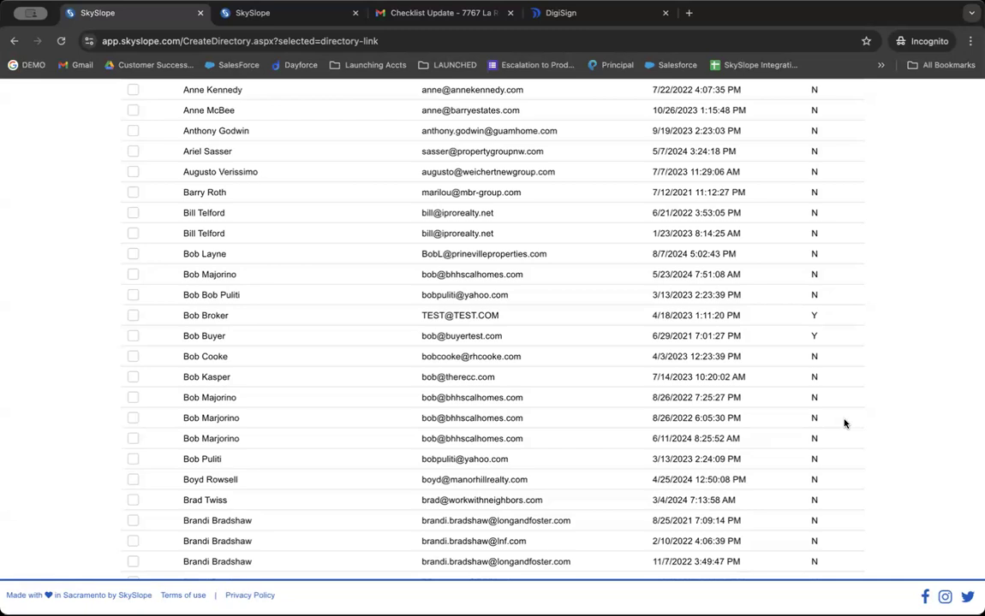
scroll(150, 181, "up", 9)
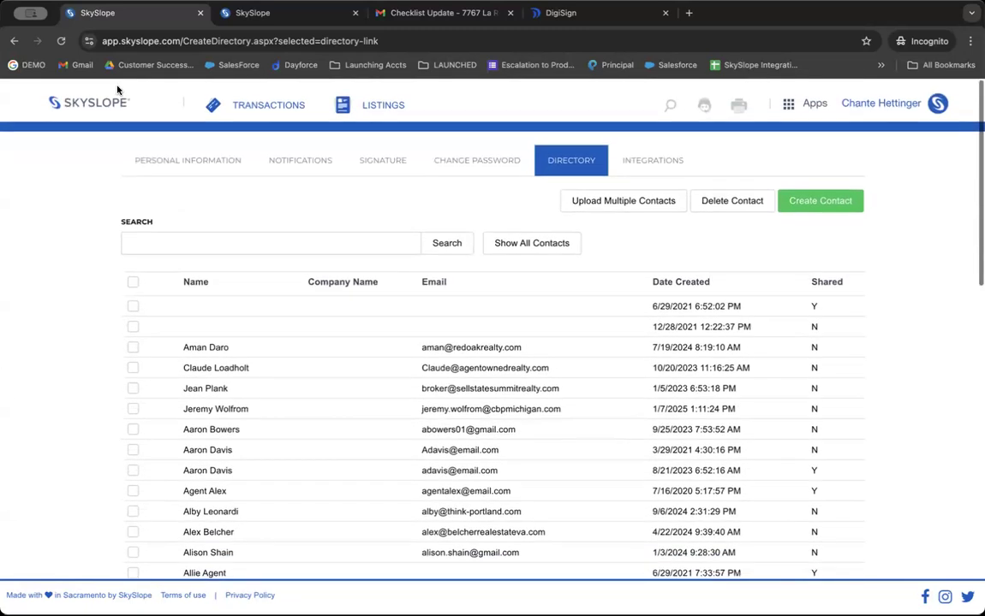
left_click(89, 101)
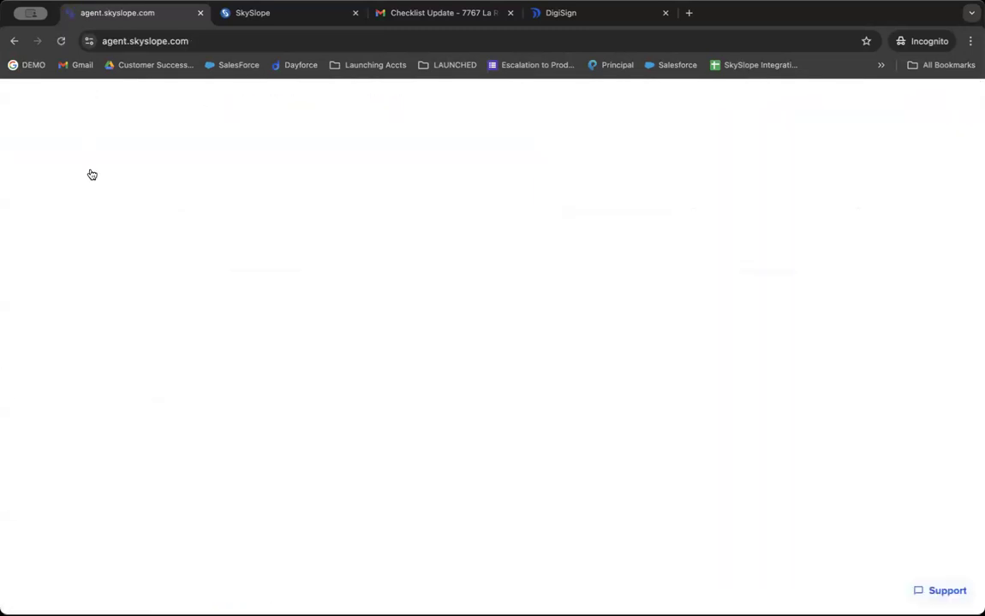